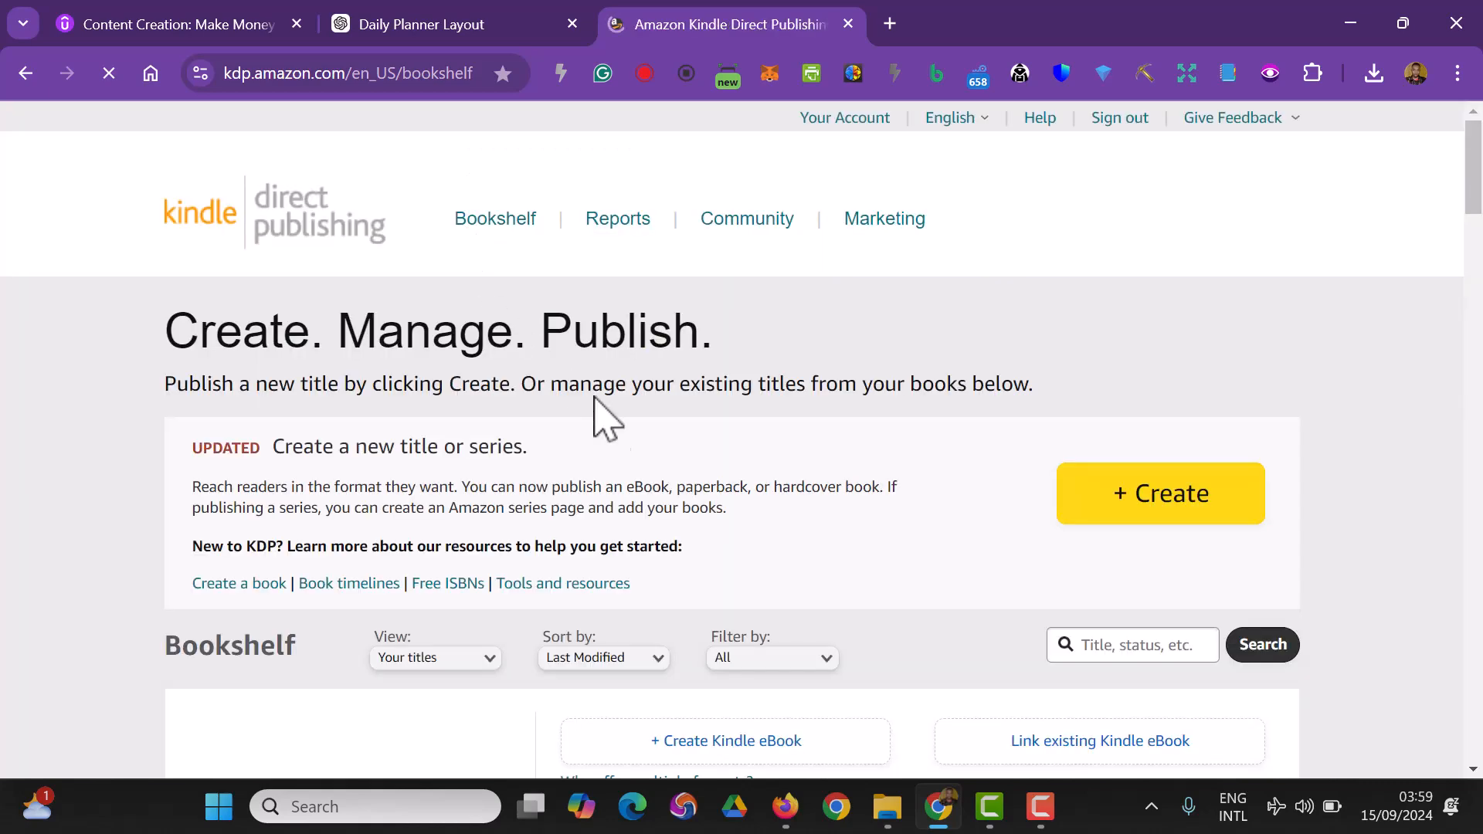
- Start creating a new title from the bookshelf and review the available book formats
{"action": "left_click", "coordinate": [1127, 516]}
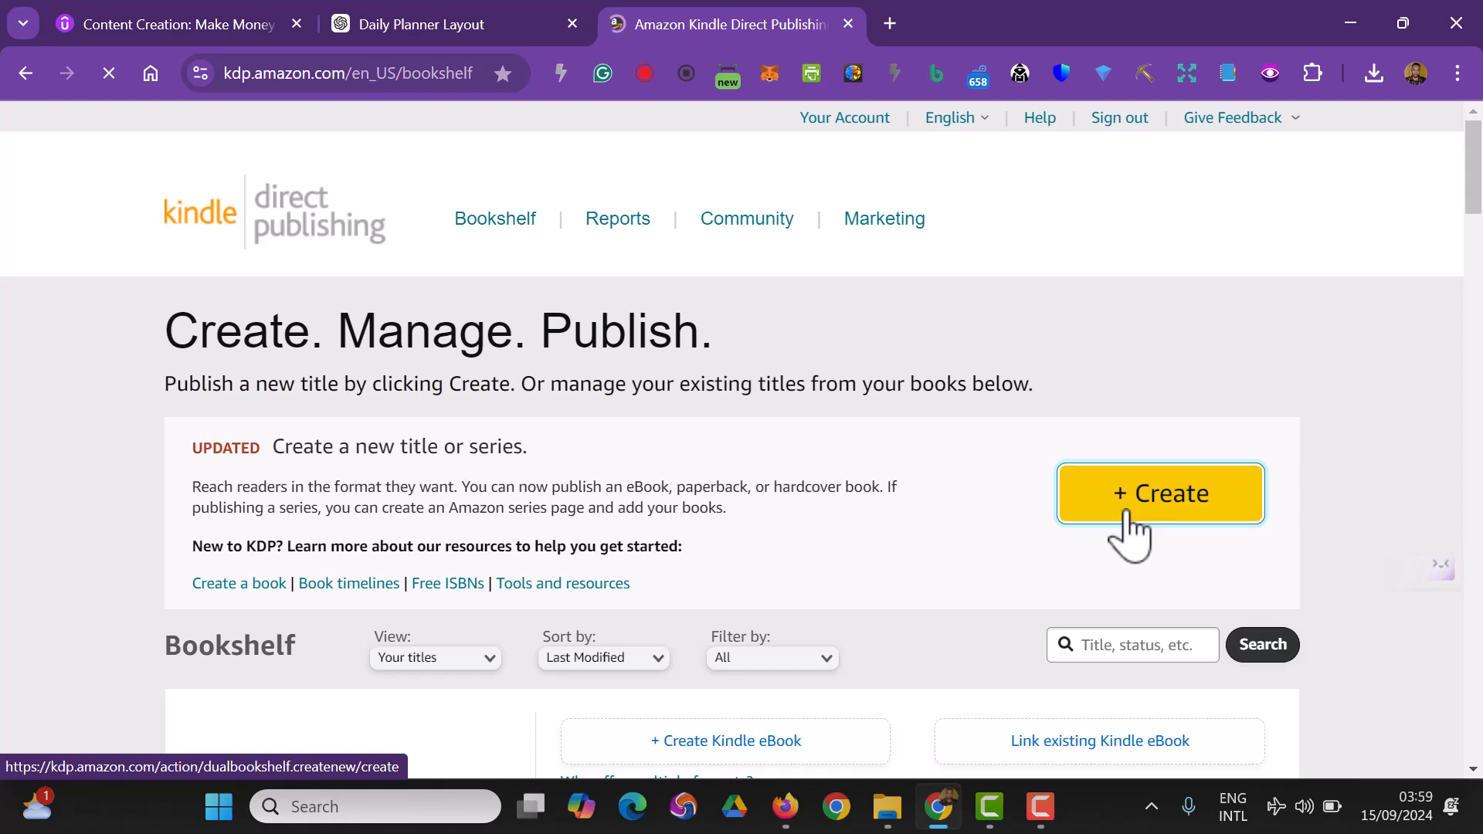
{"action": "scroll", "coordinate": [811, 430], "scroll_direction": "down", "scroll_amount": 3}
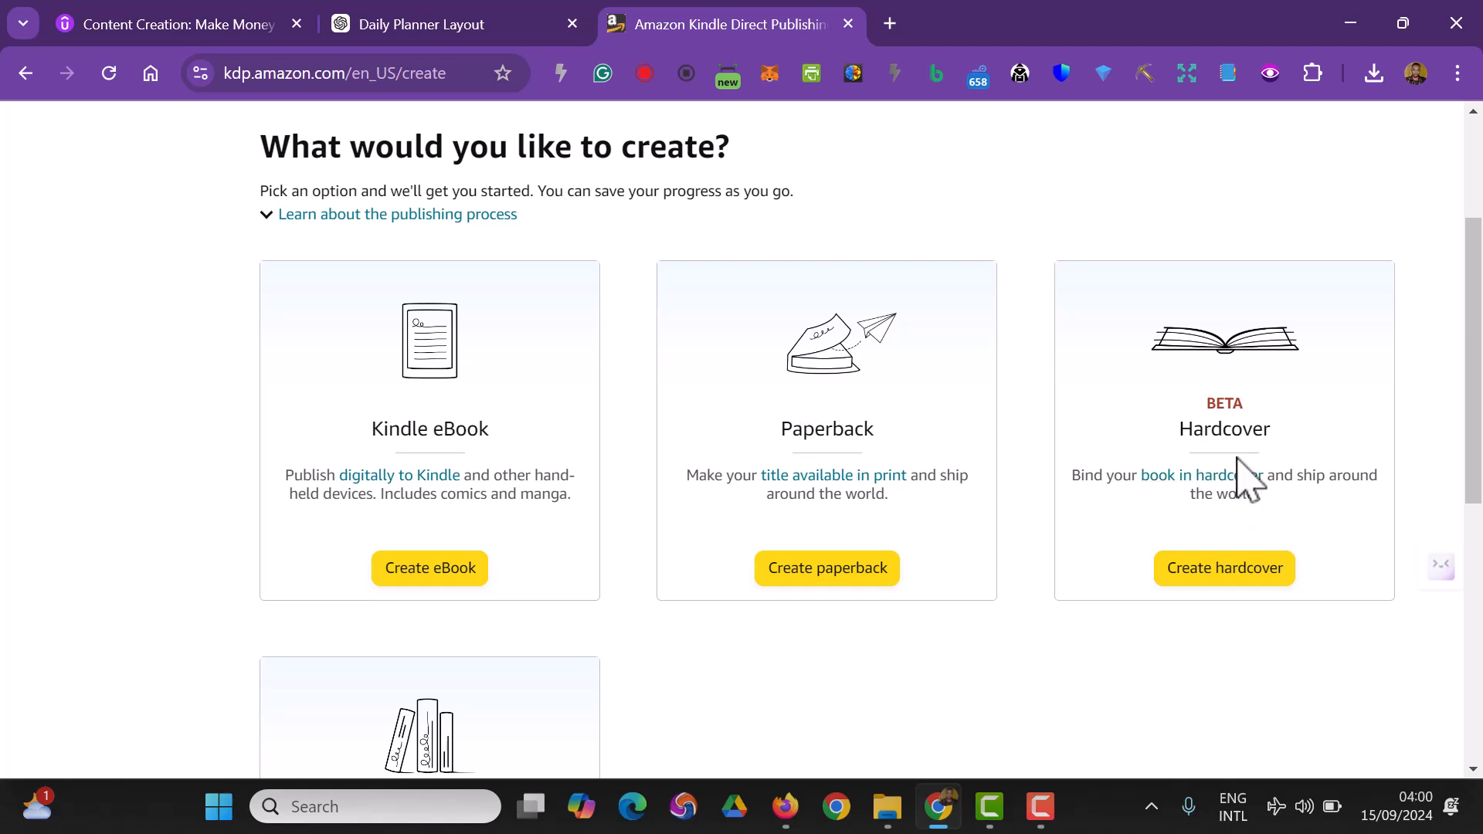
{"action": "scroll", "coordinate": [1143, 586], "scroll_direction": "down", "scroll_amount": 3}
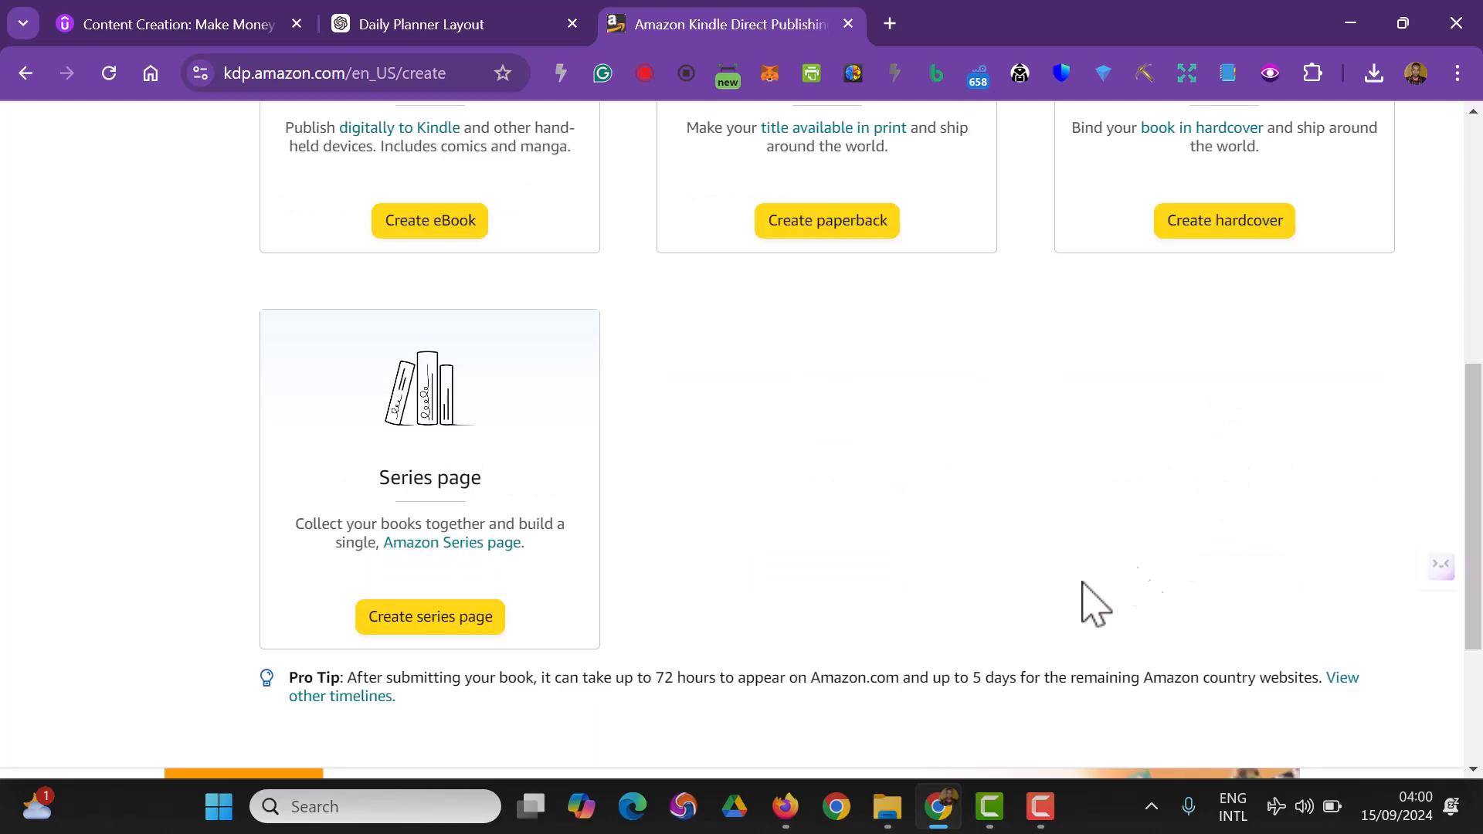
{"action": "scroll", "coordinate": [697, 511], "scroll_direction": "up", "scroll_amount": 3}
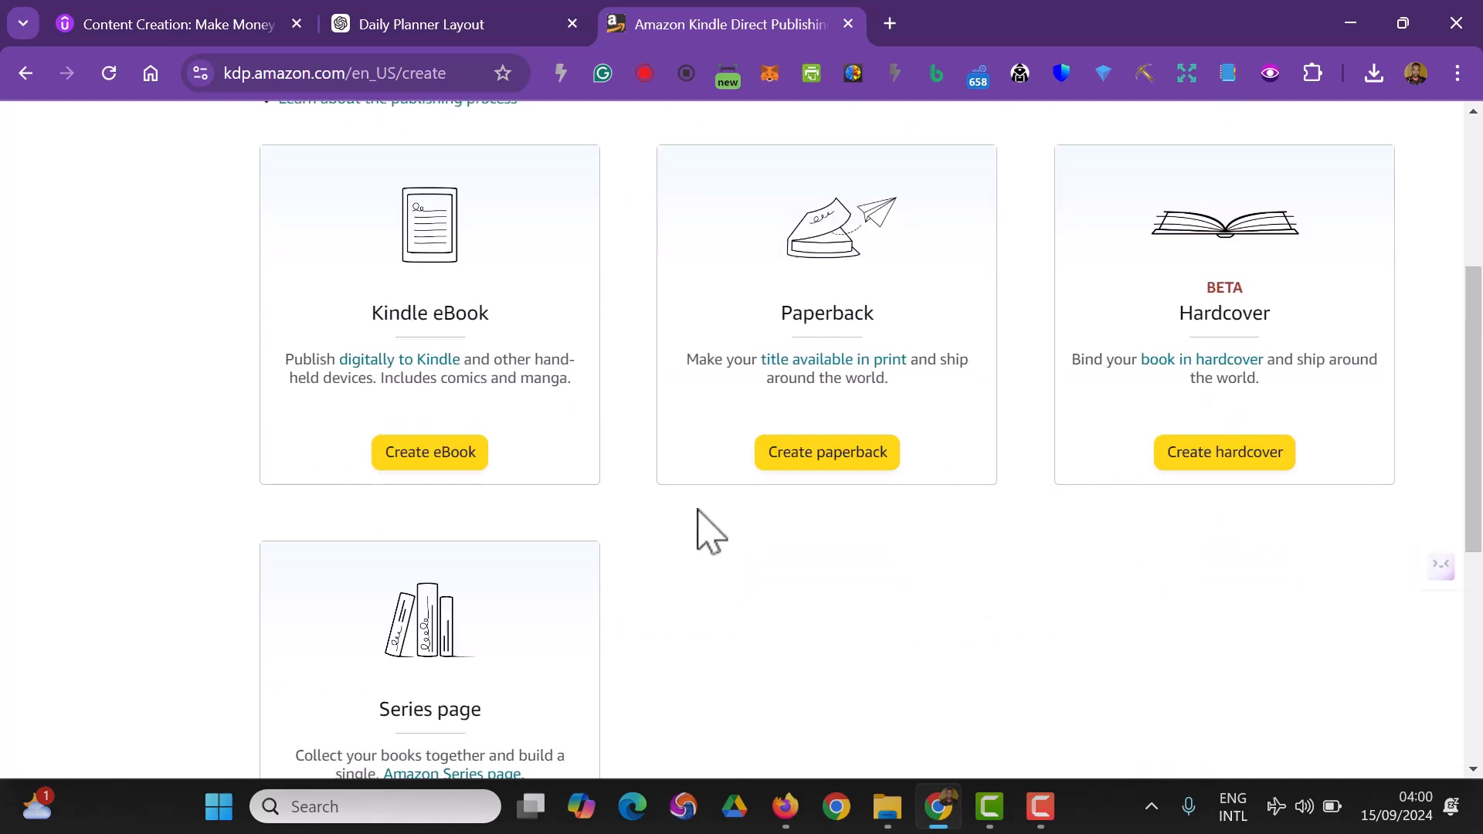
{"action": "scroll", "coordinate": [710, 533], "scroll_direction": "up", "scroll_amount": 2}
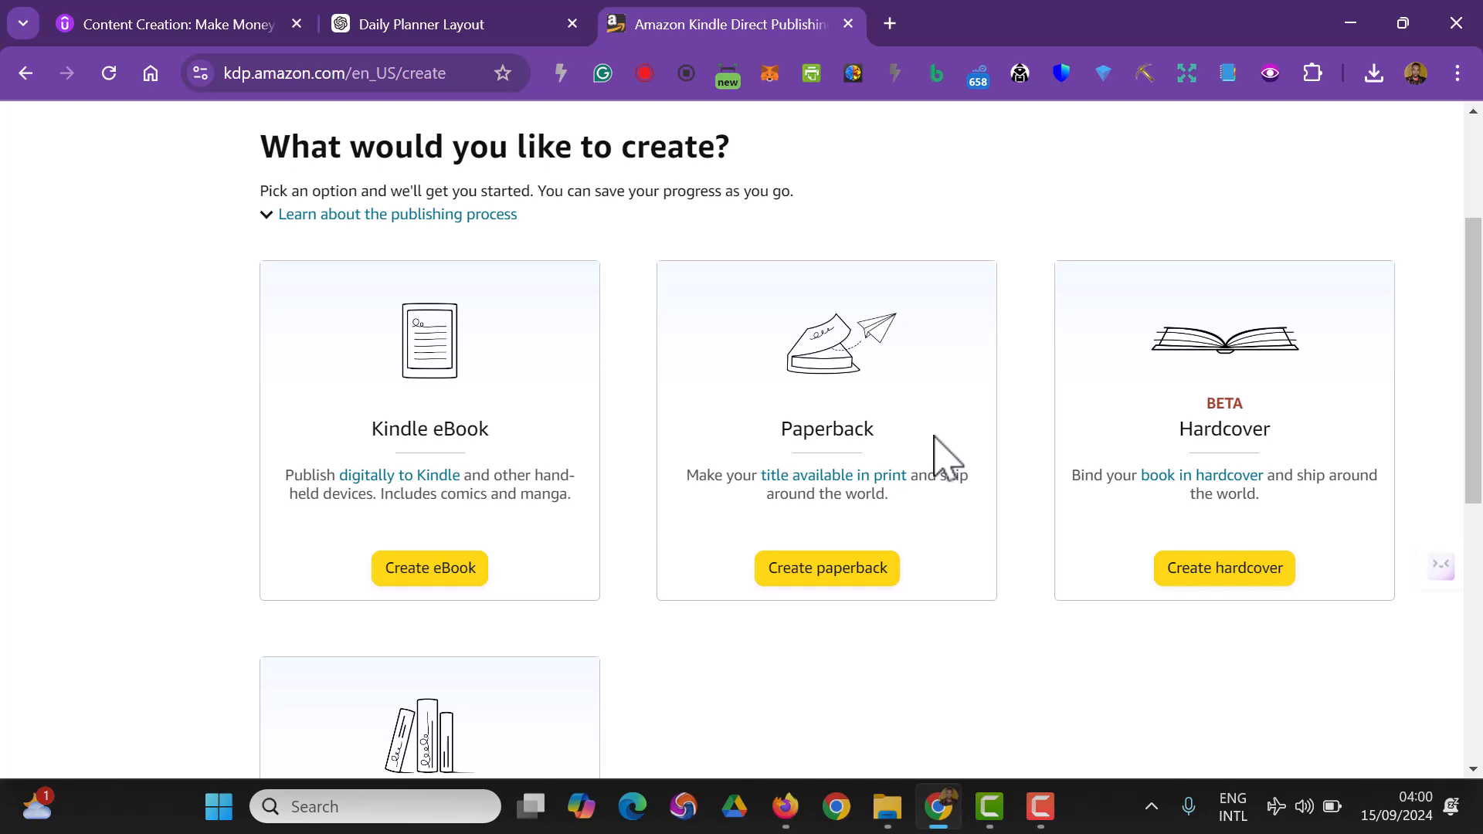
- Open bookow.com in a new browser tab and bring up its KDP Cover Template Generator form
{"action": "left_click", "coordinate": [890, 24]}
{"action": "type", "text": "bo"}
{"action": "key", "text": "Right"}
{"action": "key", "text": "Return"}
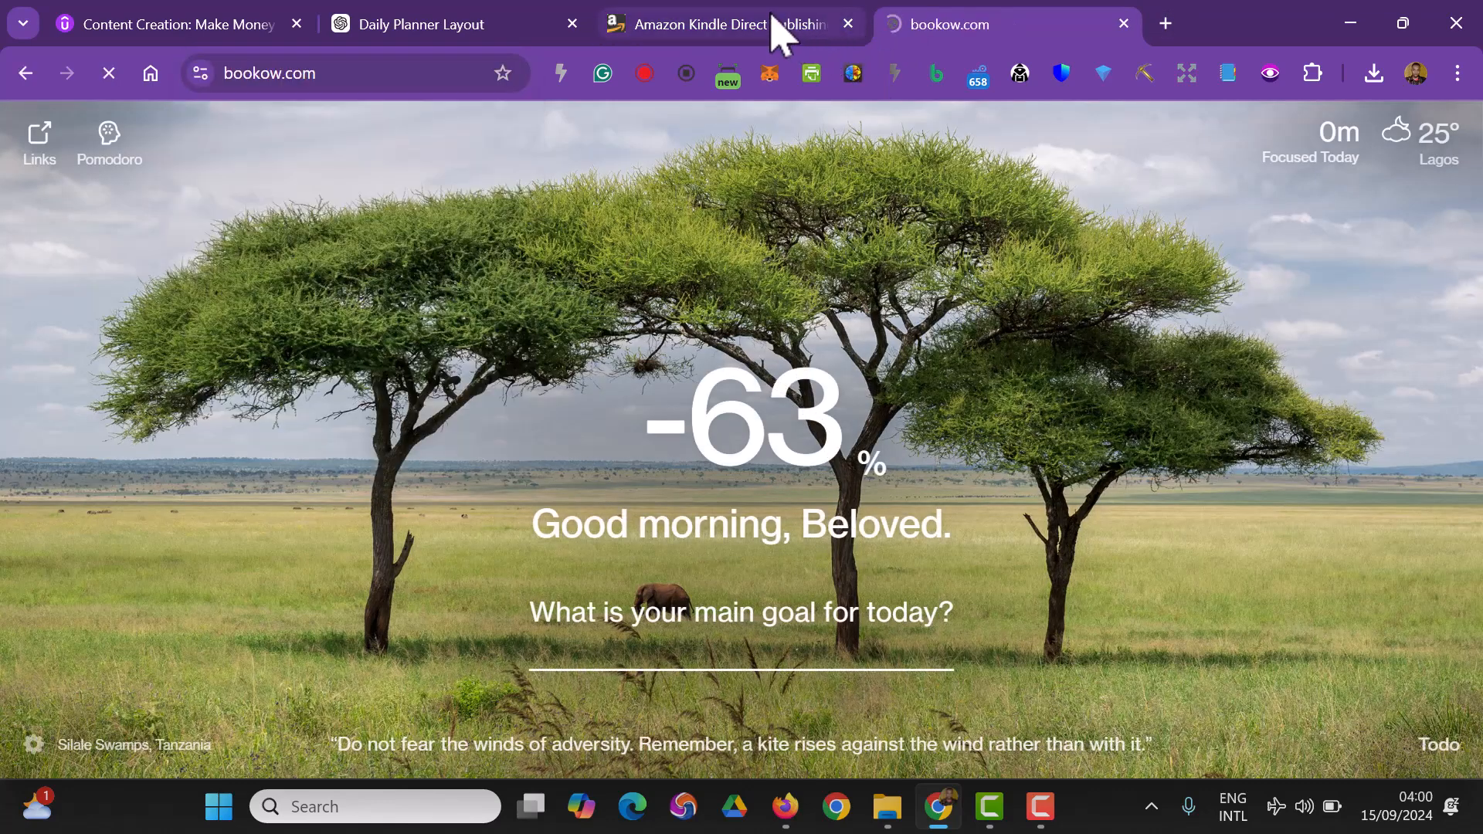
{"action": "left_click", "coordinate": [781, 25]}
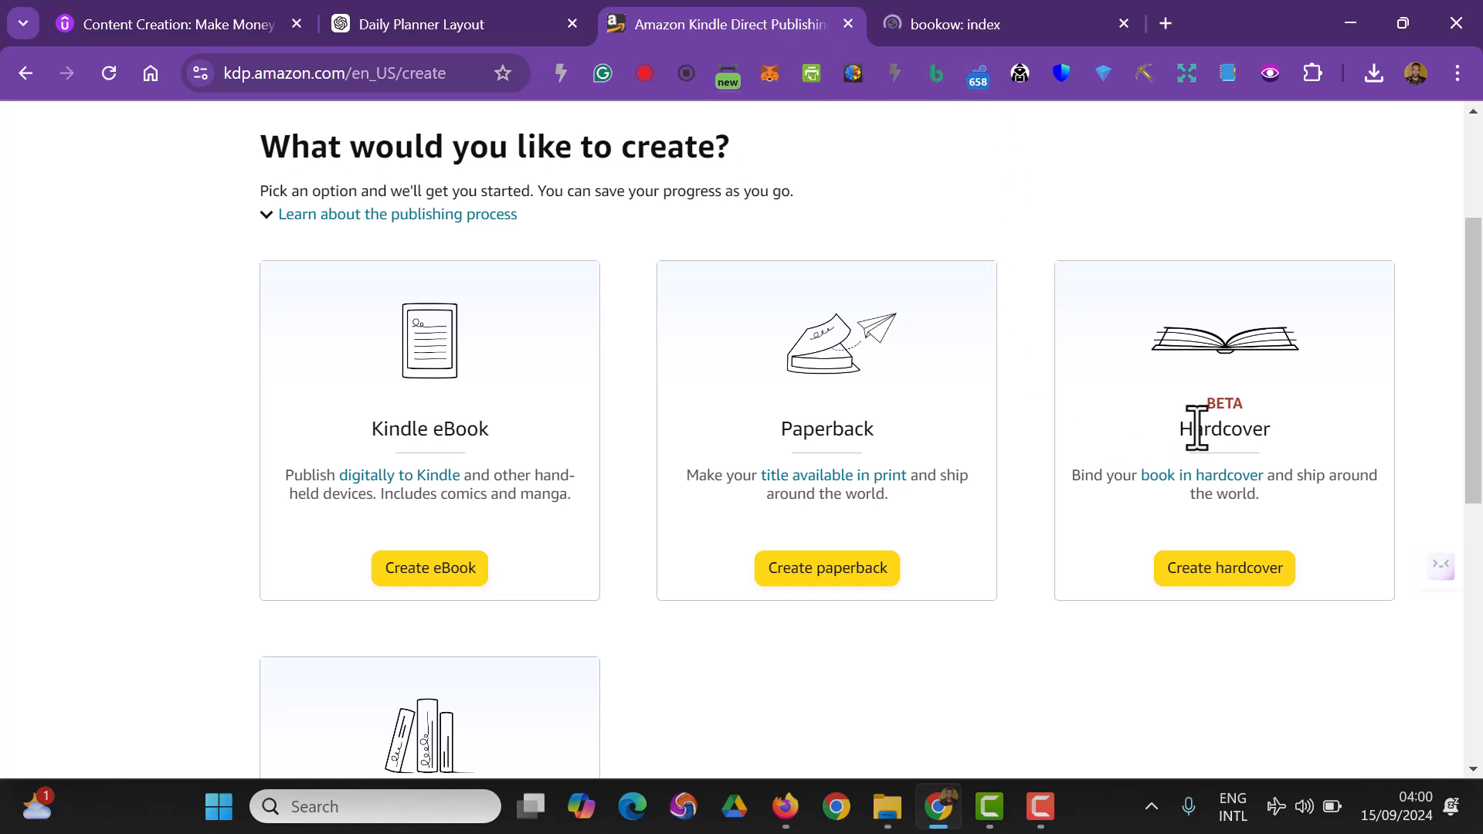
{"action": "left_click", "coordinate": [1017, 24]}
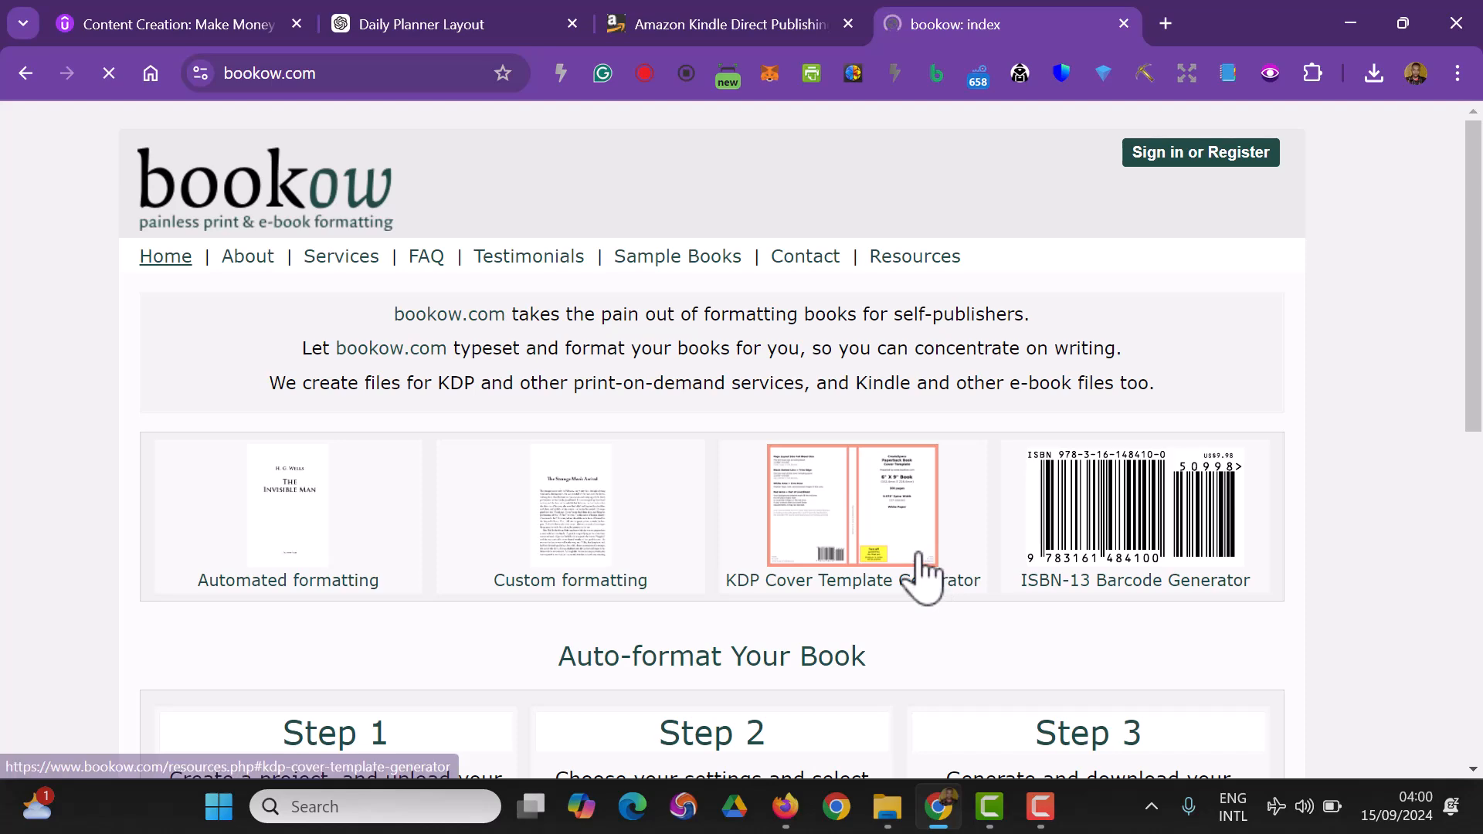
{"action": "left_click", "coordinate": [923, 567]}
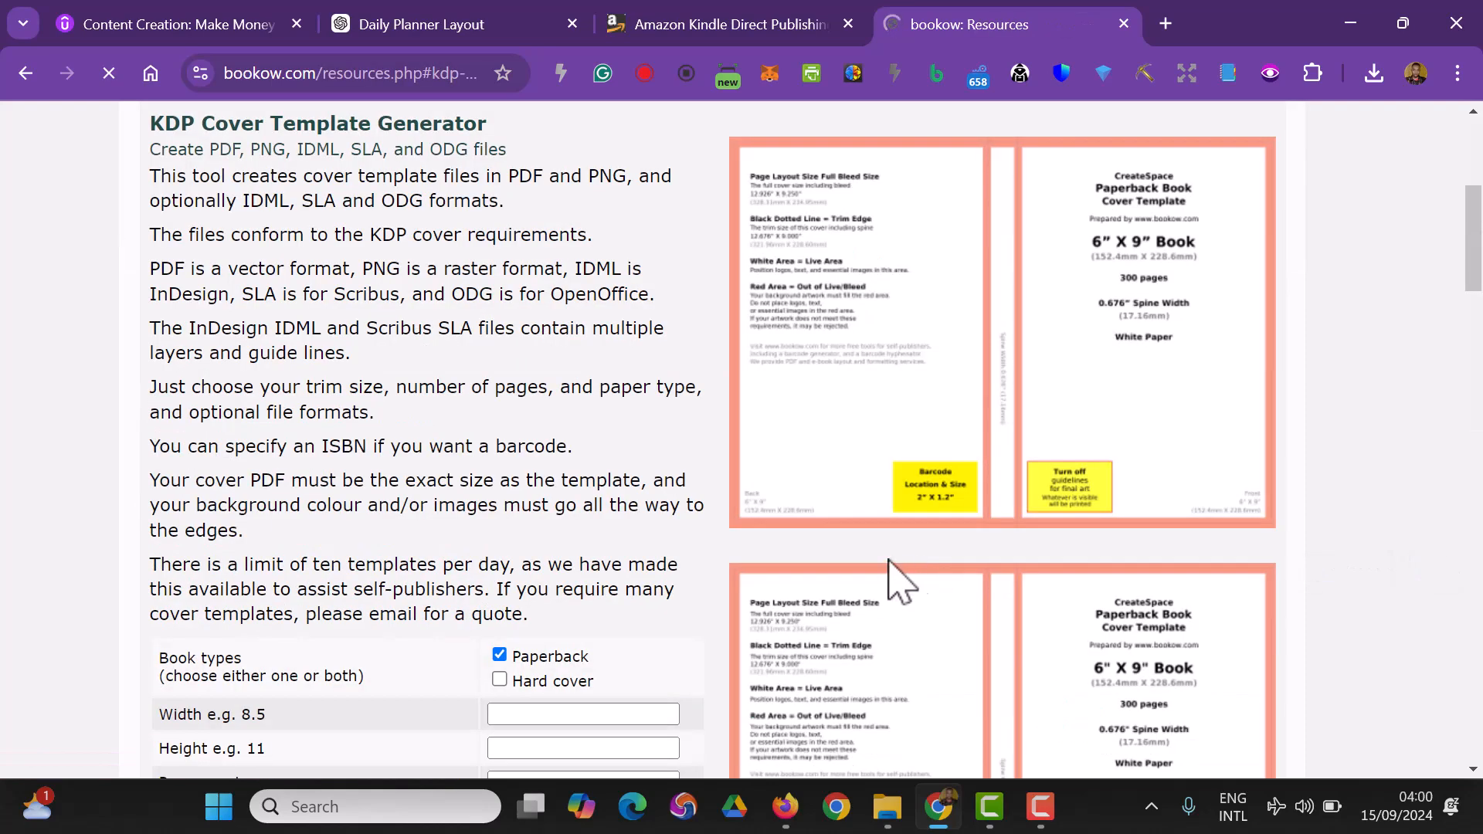
{"action": "scroll", "coordinate": [523, 572], "scroll_direction": "down", "scroll_amount": 1}
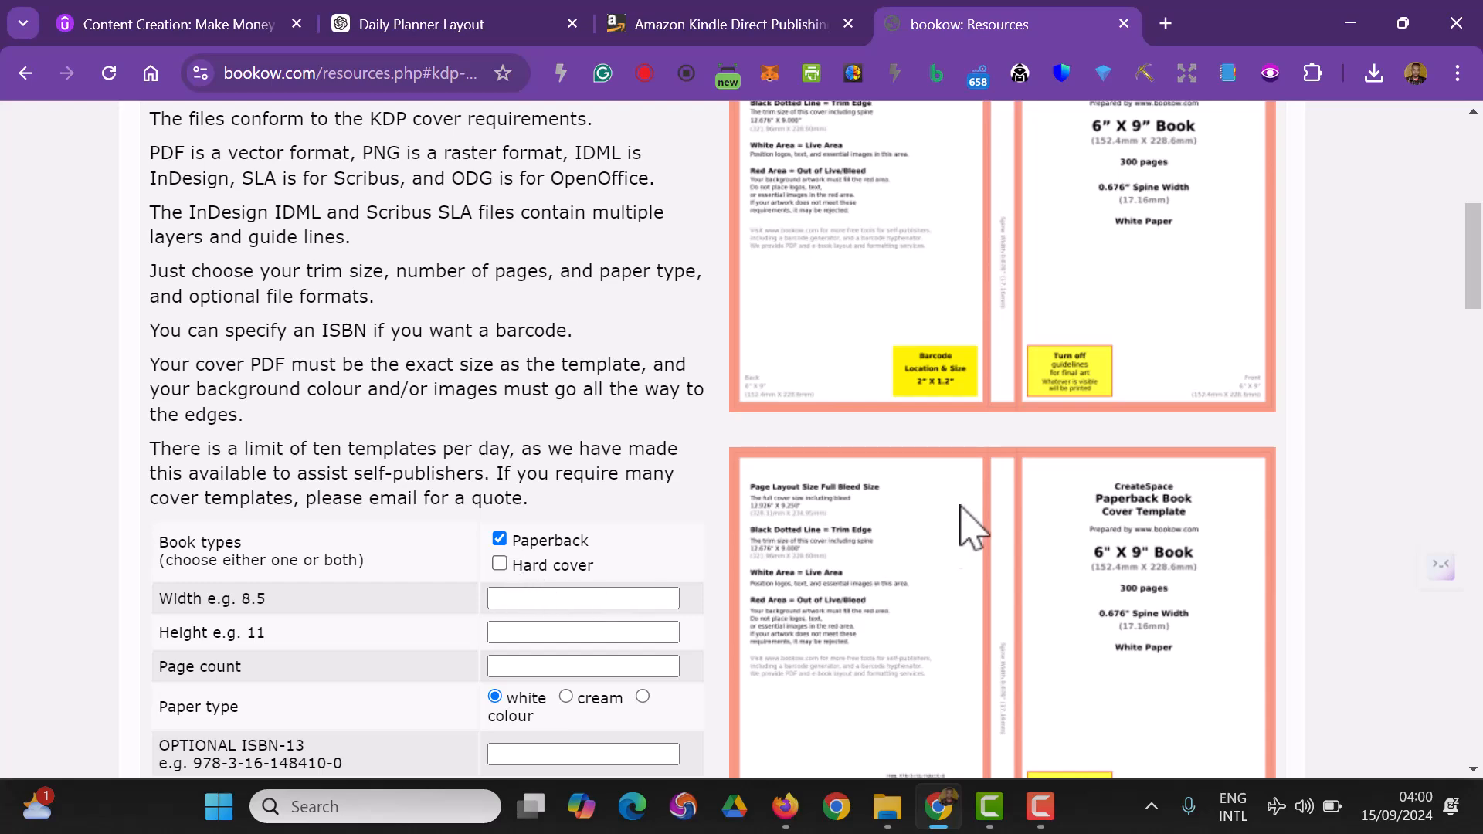
- Return to the KDP format choices and start a new hardcover book
{"action": "left_click", "coordinate": [795, 24]}
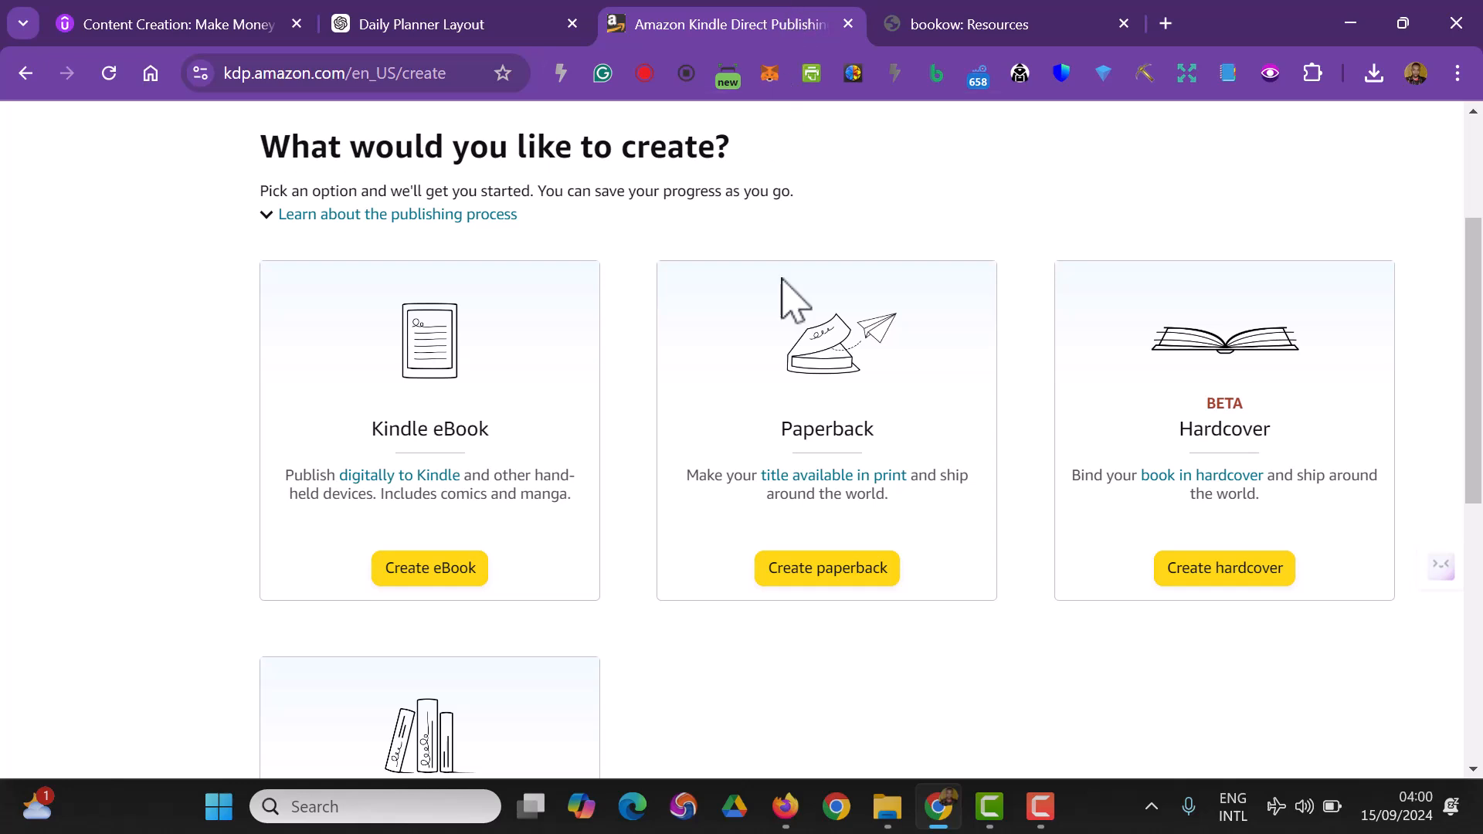
{"action": "left_click", "coordinate": [1228, 578]}
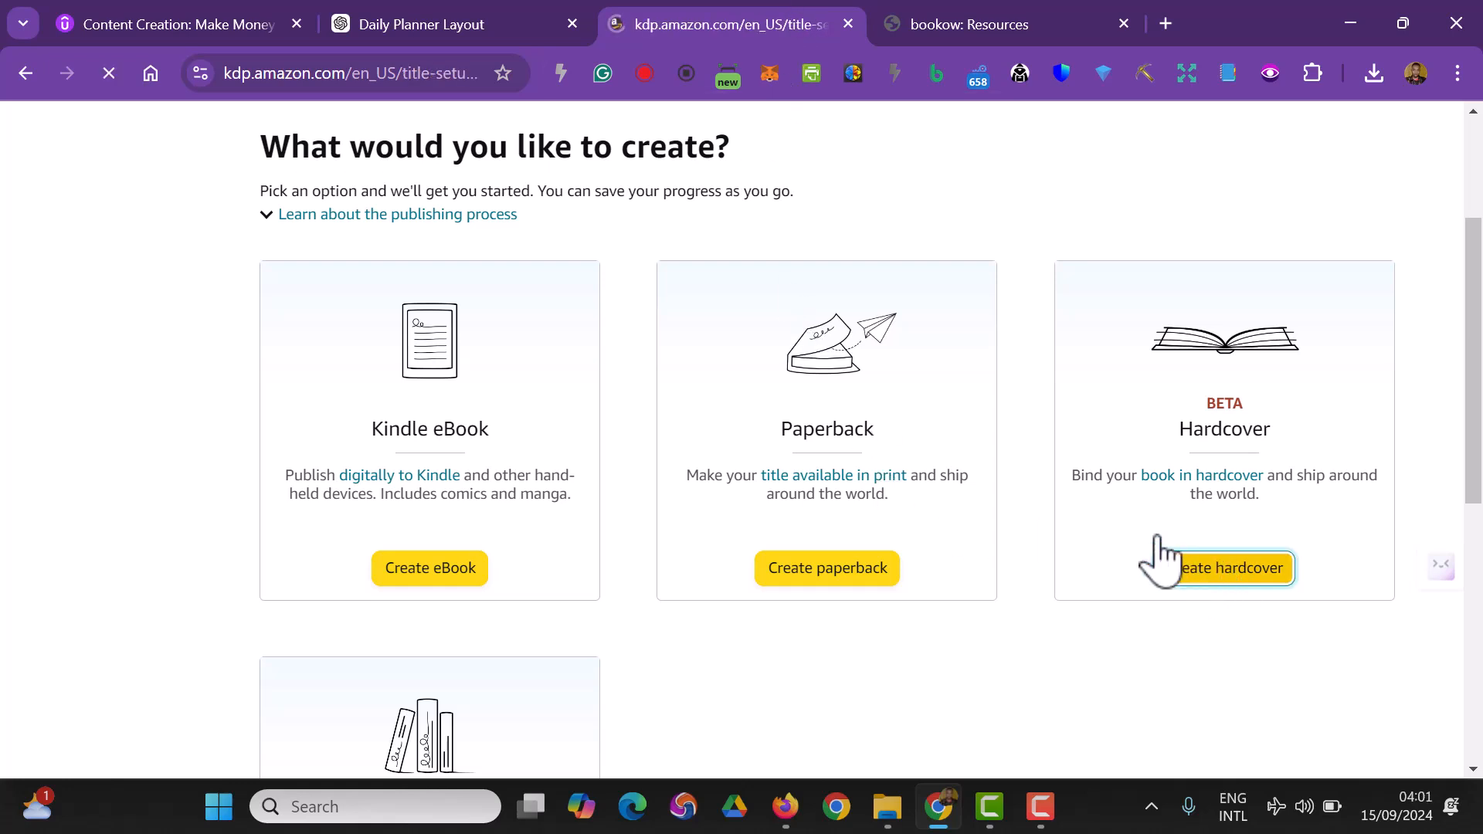
- Switch to the ChatGPT planner conversation and ask "What's the best name for this book to be published on Amazon"
{"action": "left_click", "coordinate": [474, 19]}
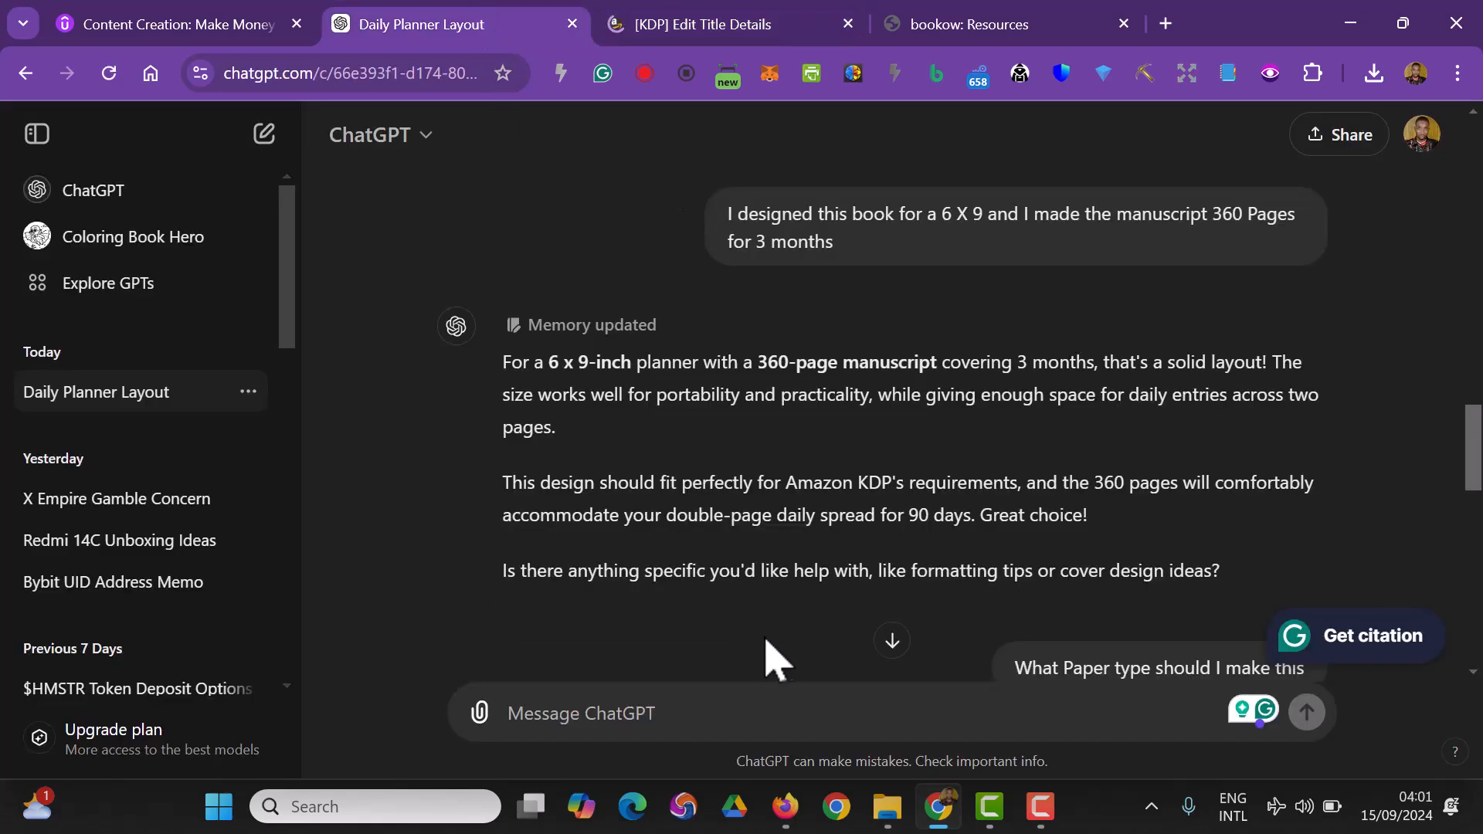
{"action": "type", "text": "Wj"}
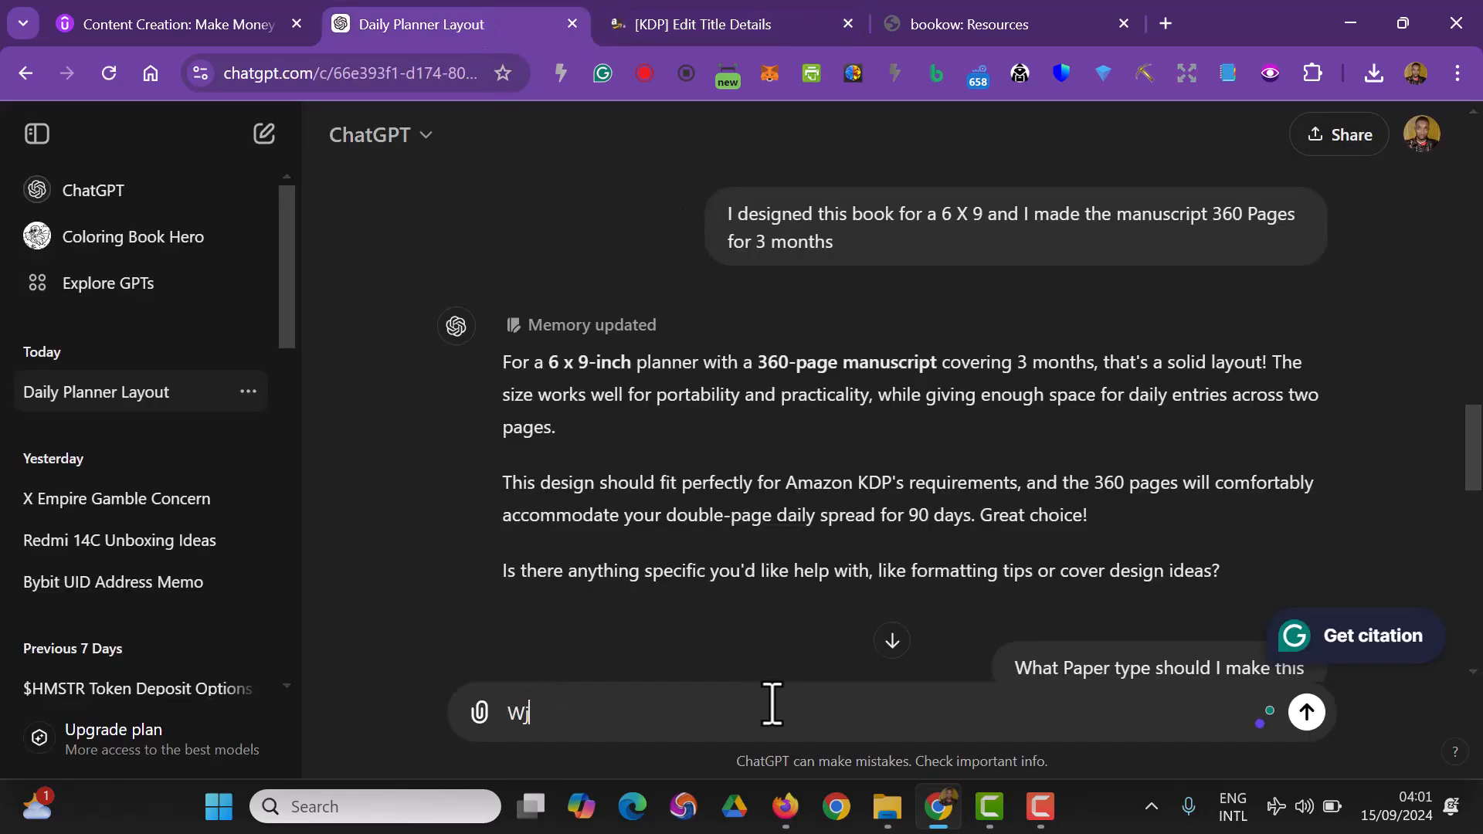
{"action": "type", "text": "hat"}
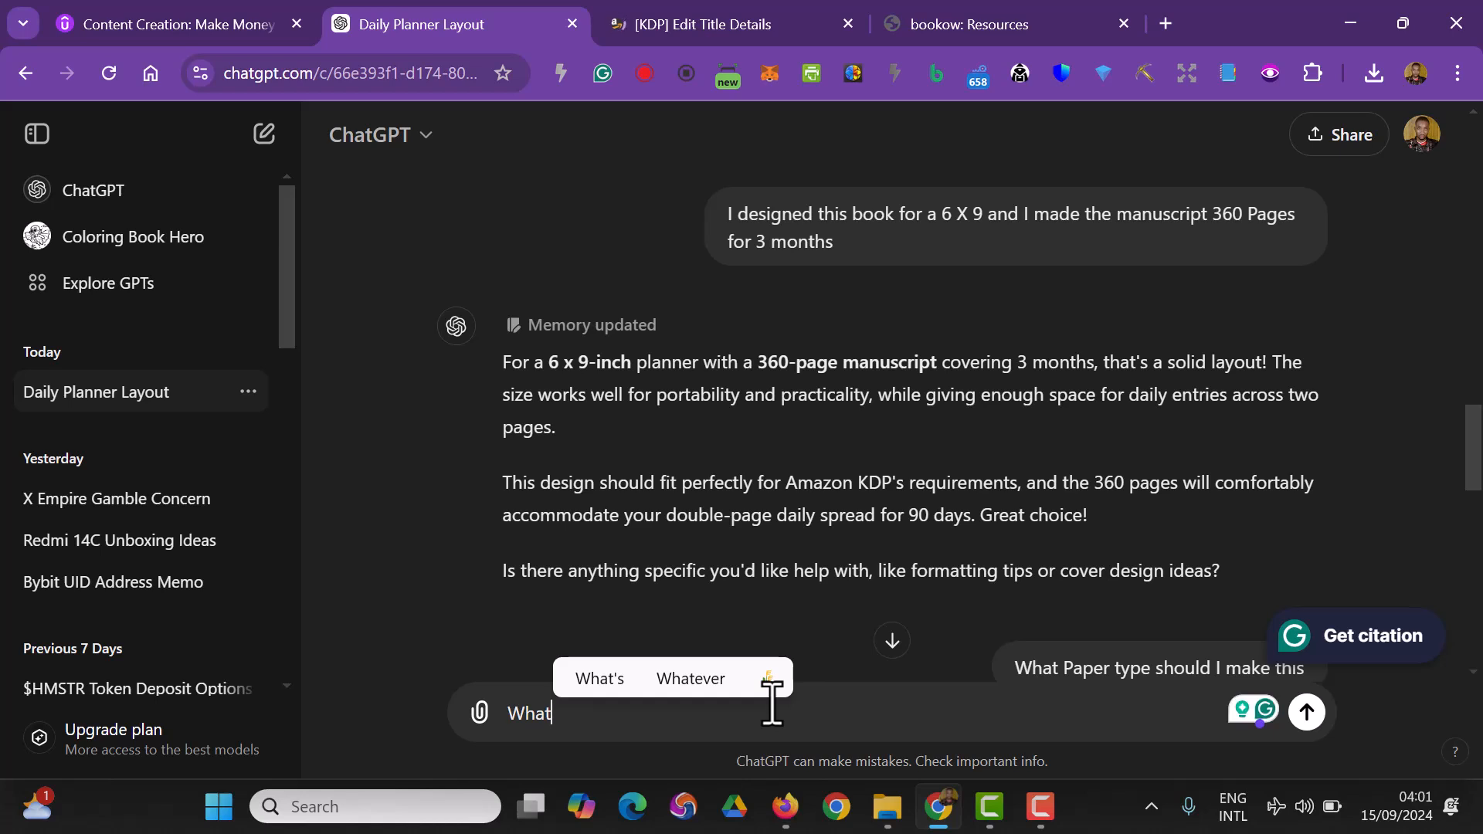
{"action": "type", "text": "'s the best name for this book"}
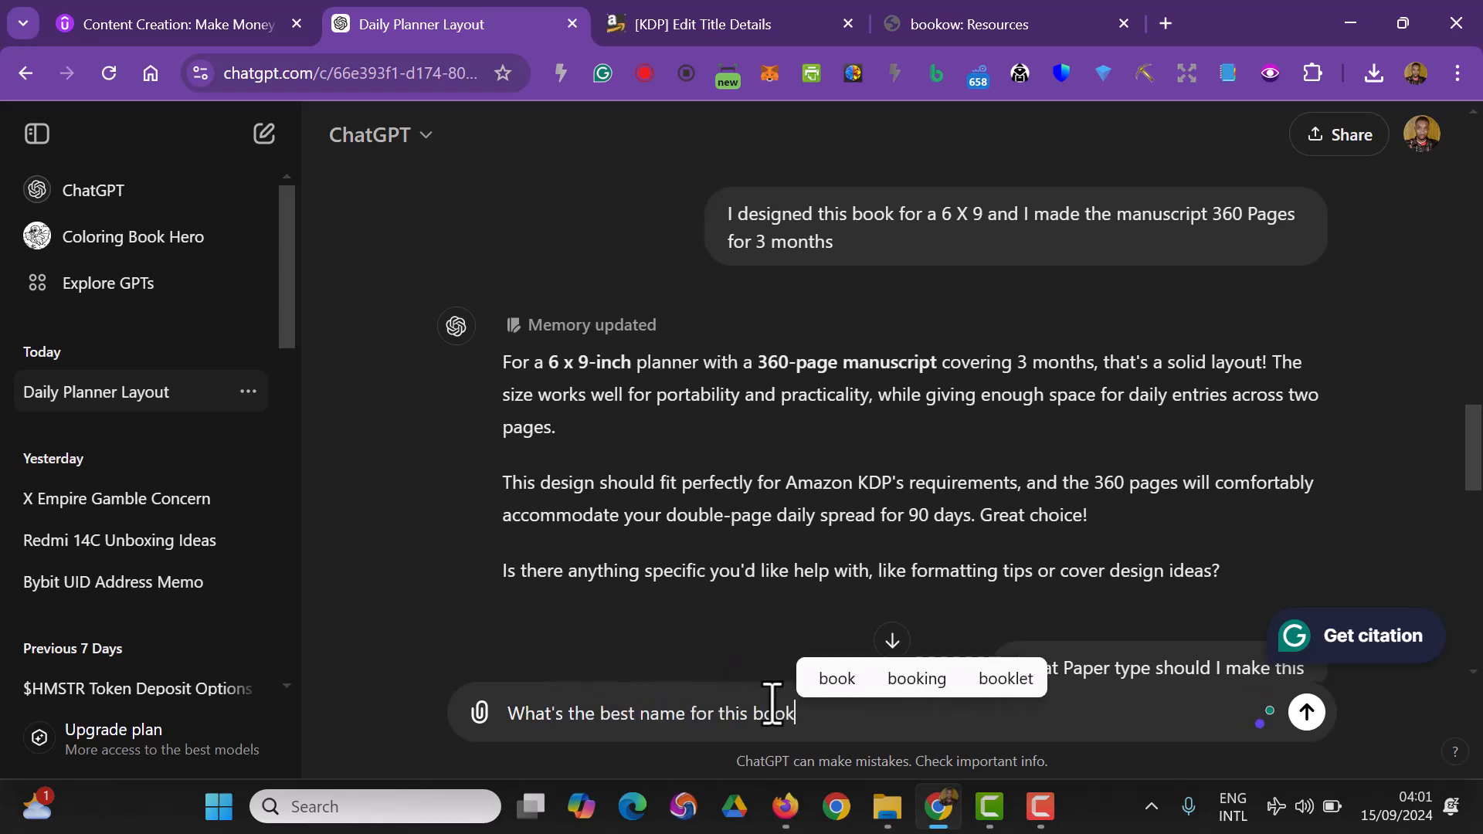
{"action": "type", "text": " to be published on Ama"}
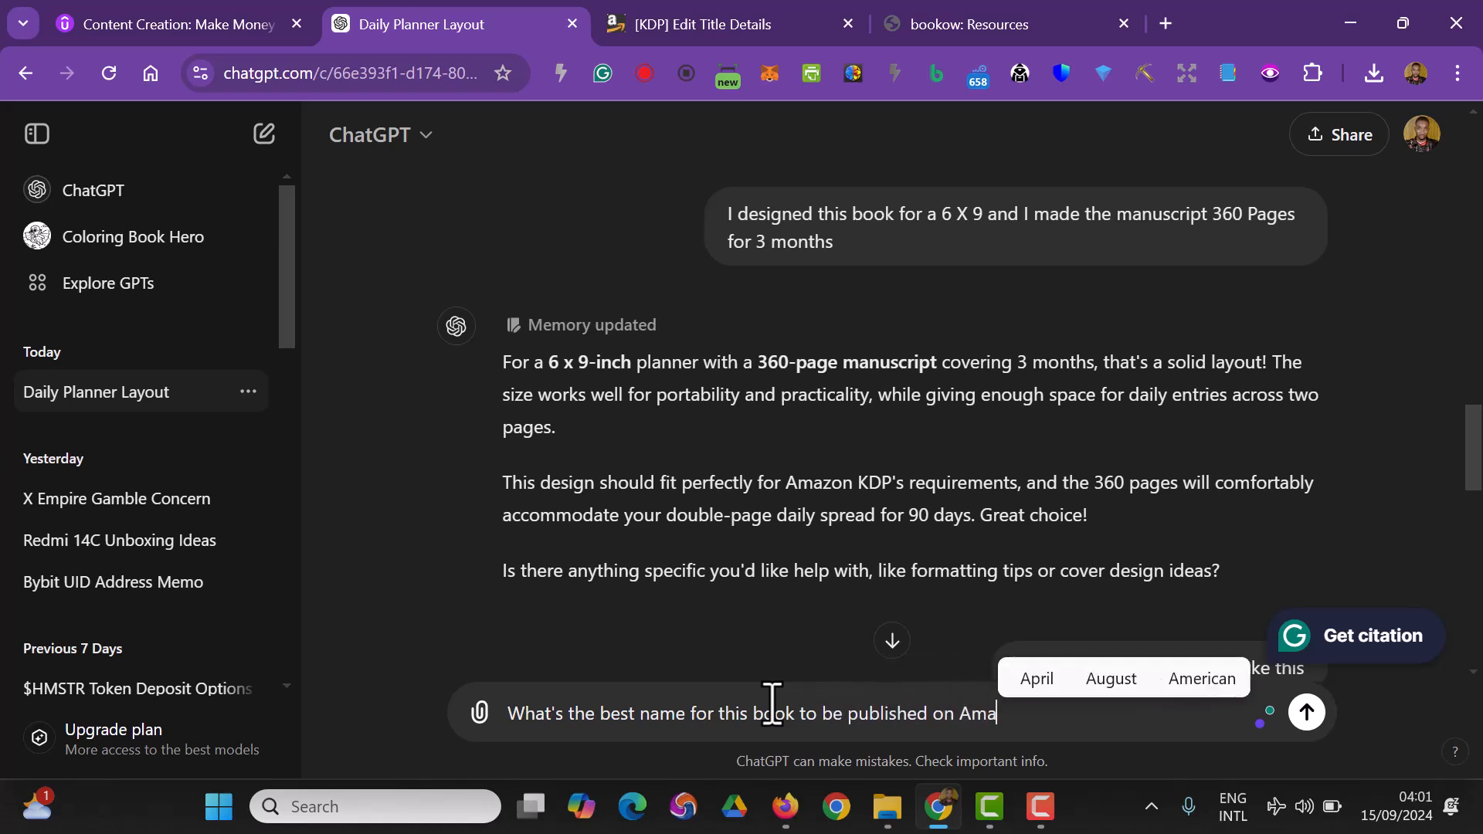
{"action": "type", "text": "zon"}
{"action": "key", "text": "Return"}
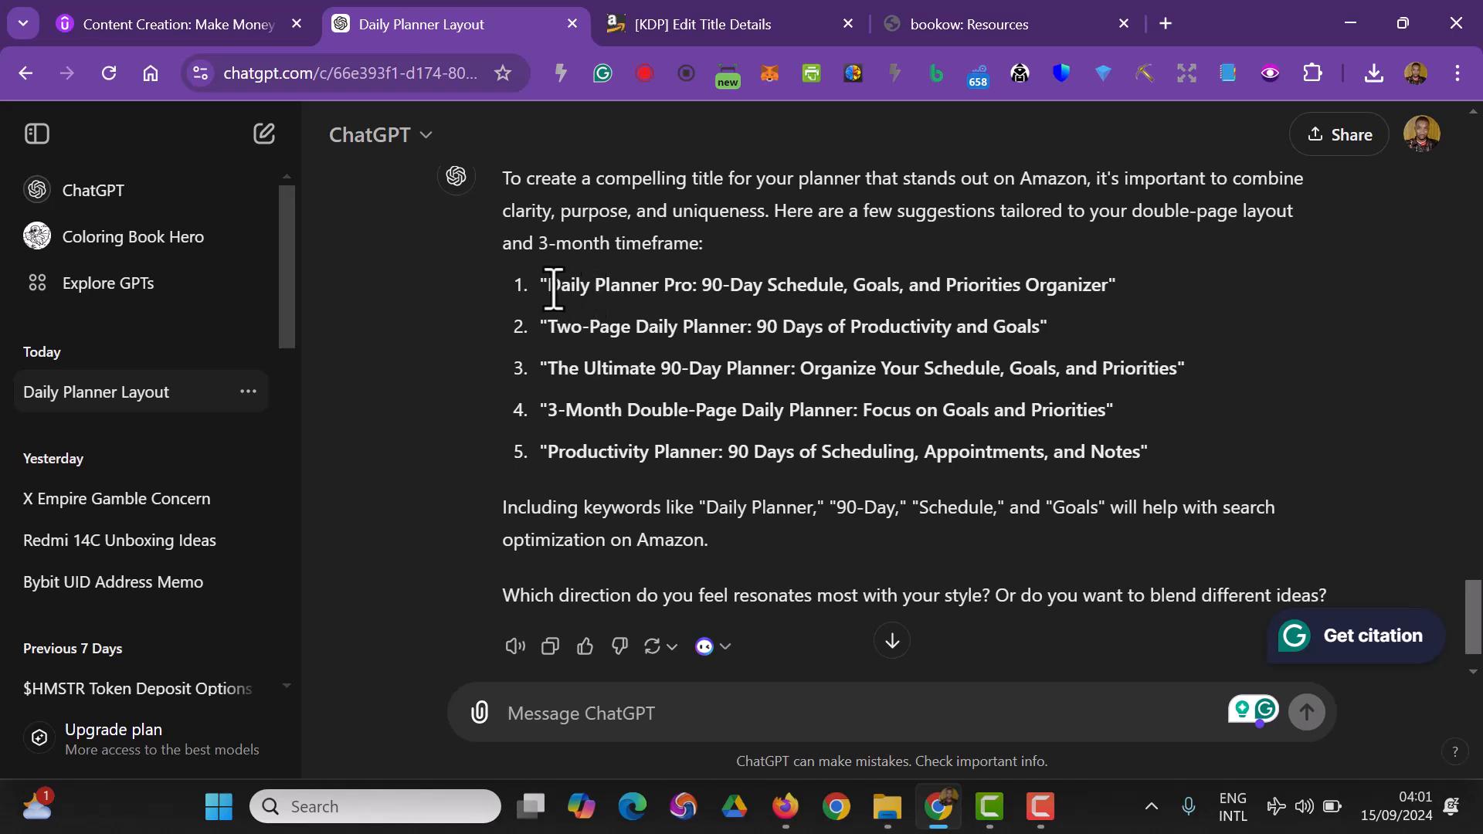
- Copy the first suggested title, without its quotation marks, into a new message starting with "I chose:"
{"action": "left_click_drag", "start_coordinate": [565, 289], "coordinate": [1116, 292]}
{"action": "right_click", "coordinate": [391, 291]}
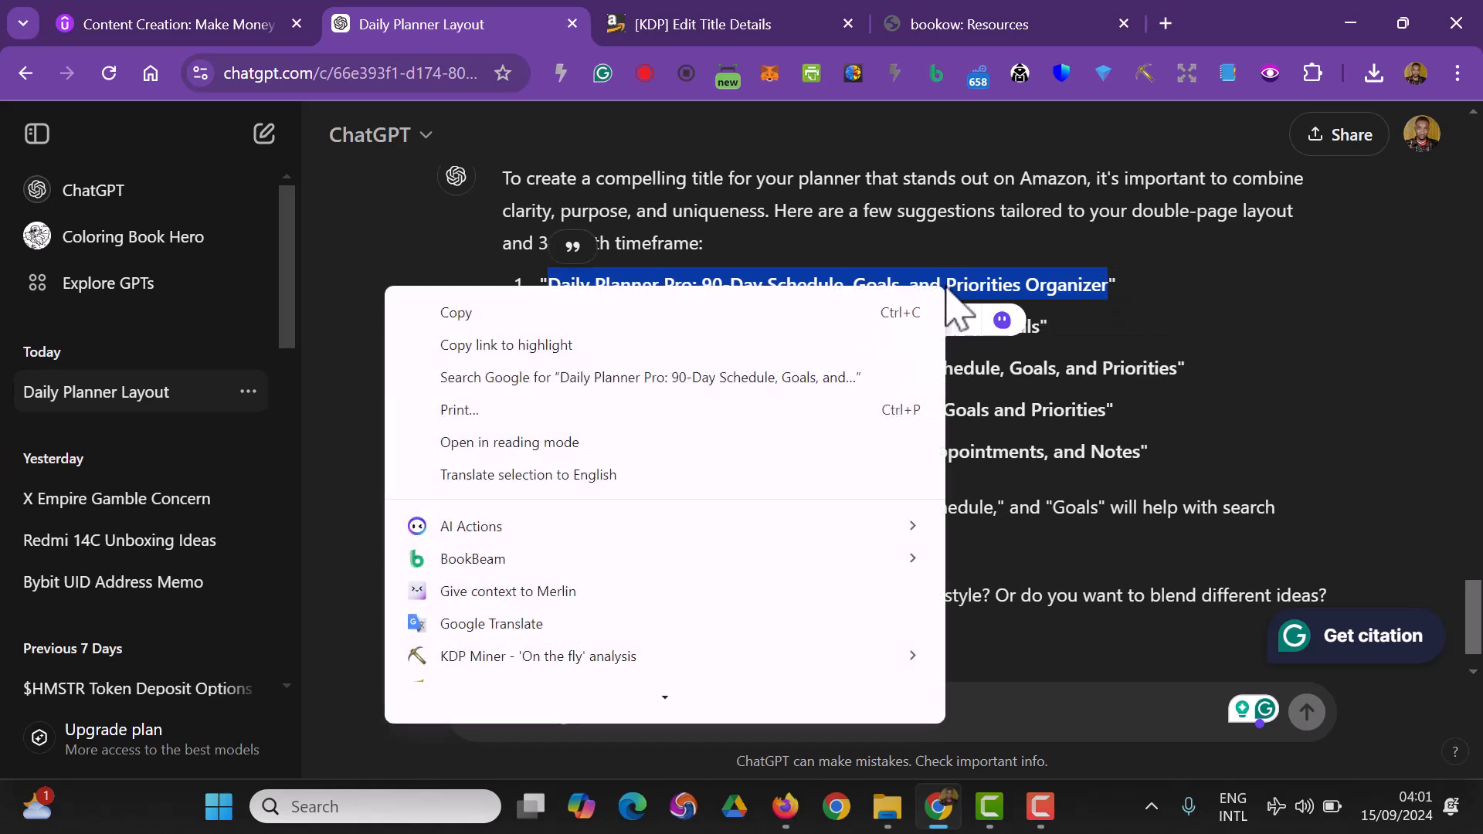
{"action": "left_click", "coordinate": [506, 311]}
{"action": "left_click", "coordinate": [785, 712]}
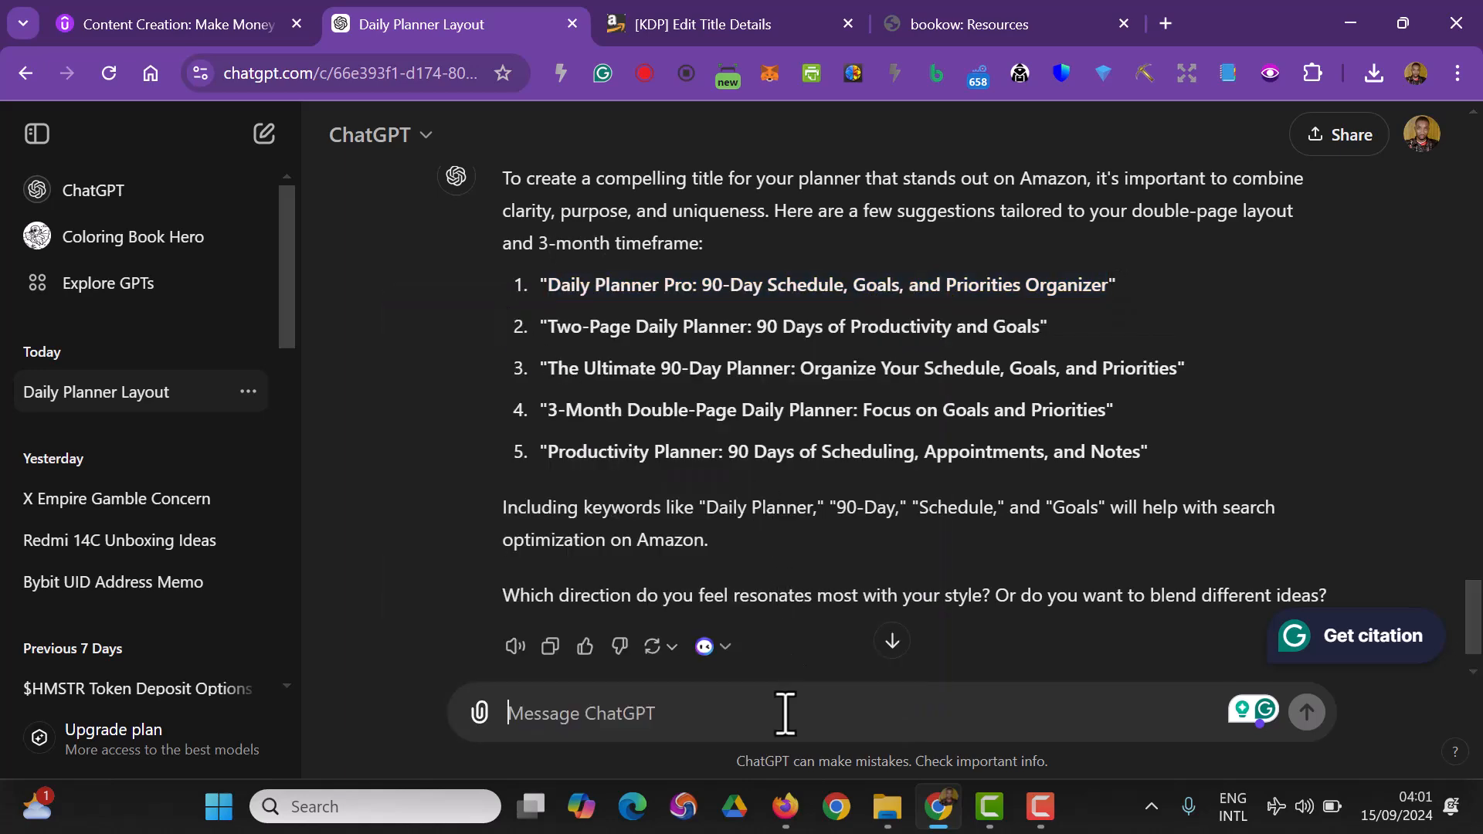
{"action": "type", "text": "I chose:"}
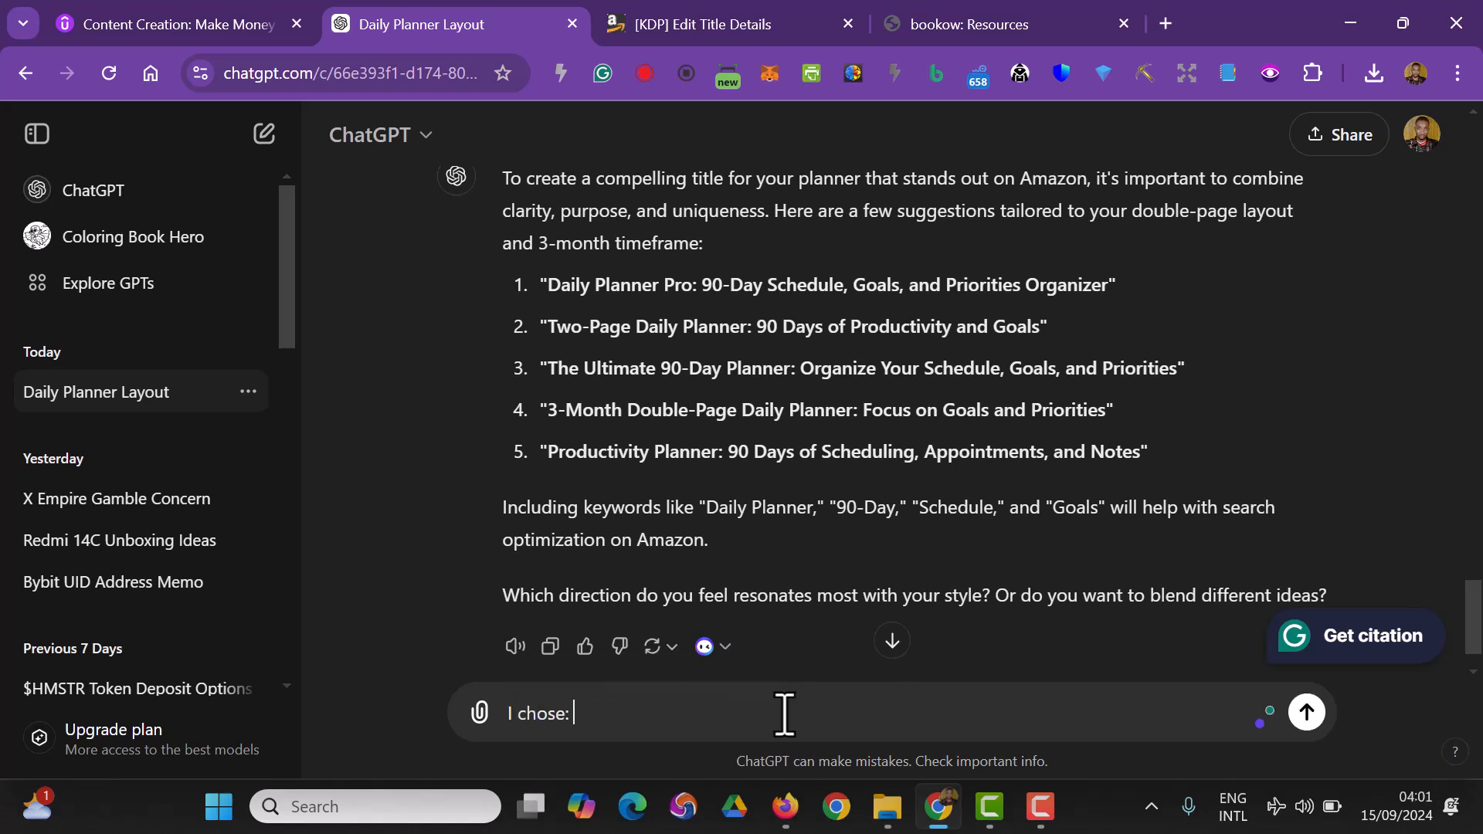
{"action": "key", "text": "ctrl+v"}
- Remove "Pro" from the title so it reads "Daily Planner: 90-Day Schedule, Goals, and Priorities Organizer", and send the message
{"action": "left_click", "coordinate": [718, 715]}
{"action": "key", "text": "BackSpace"}
{"action": "key", "text": "BackSpace"}
{"action": "key", "text": "BackSpace"}
{"action": "key", "text": "BackSpace"}
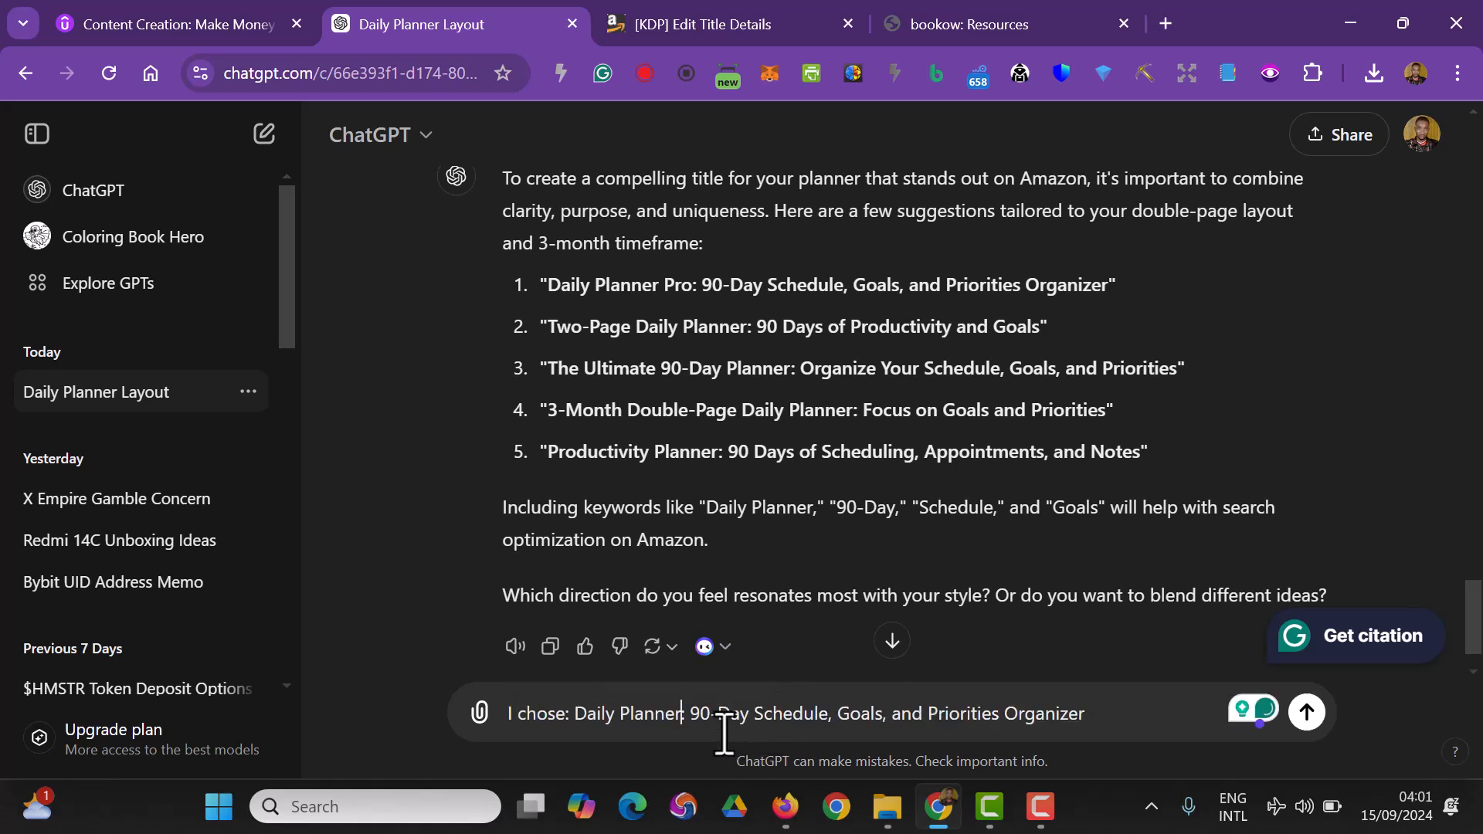
{"action": "key", "text": "Delete"}
{"action": "type", "text": ":"}
{"action": "left_click", "coordinate": [1306, 719]}
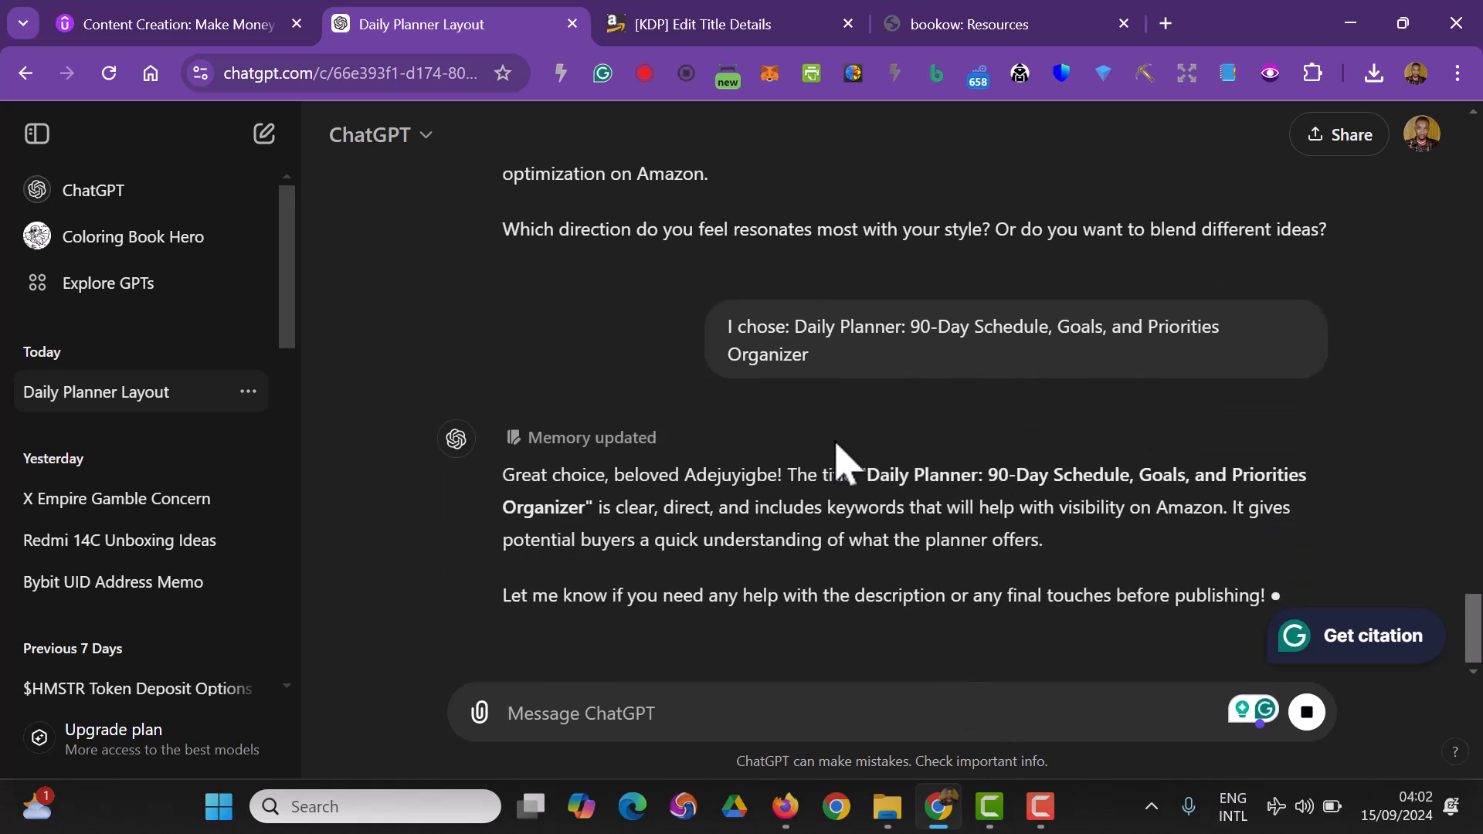
- Paste the copied title into Book Title in the KDP hardcover details and shorten it to "Daily Planner", cutting the 90-Day subtitle text
{"action": "left_click", "coordinate": [768, 22]}
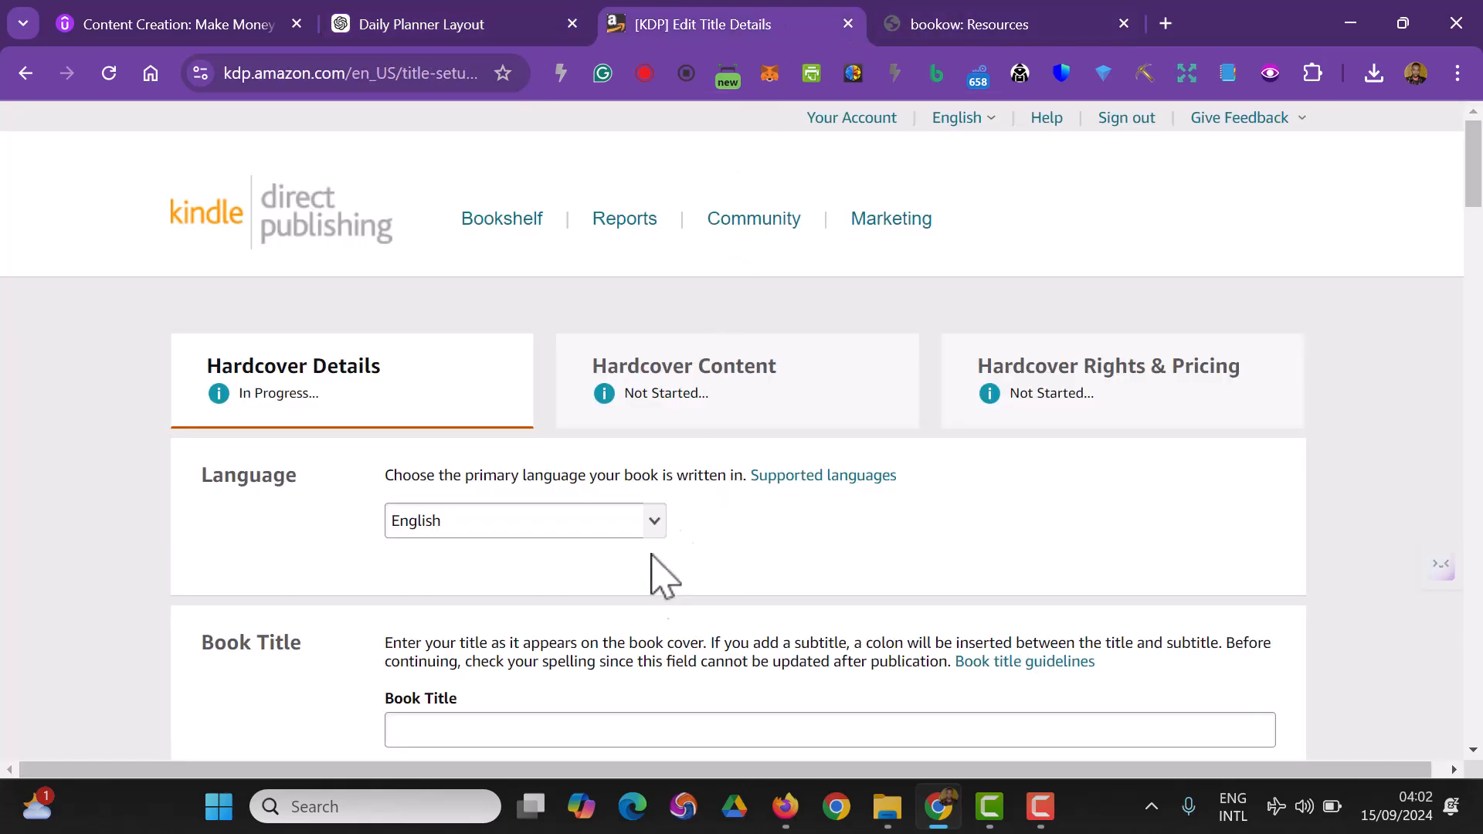
{"action": "scroll", "coordinate": [657, 564], "scroll_direction": "down", "scroll_amount": 3}
{"action": "left_click", "coordinate": [547, 500]}
{"action": "key", "text": "ctrl+v"}
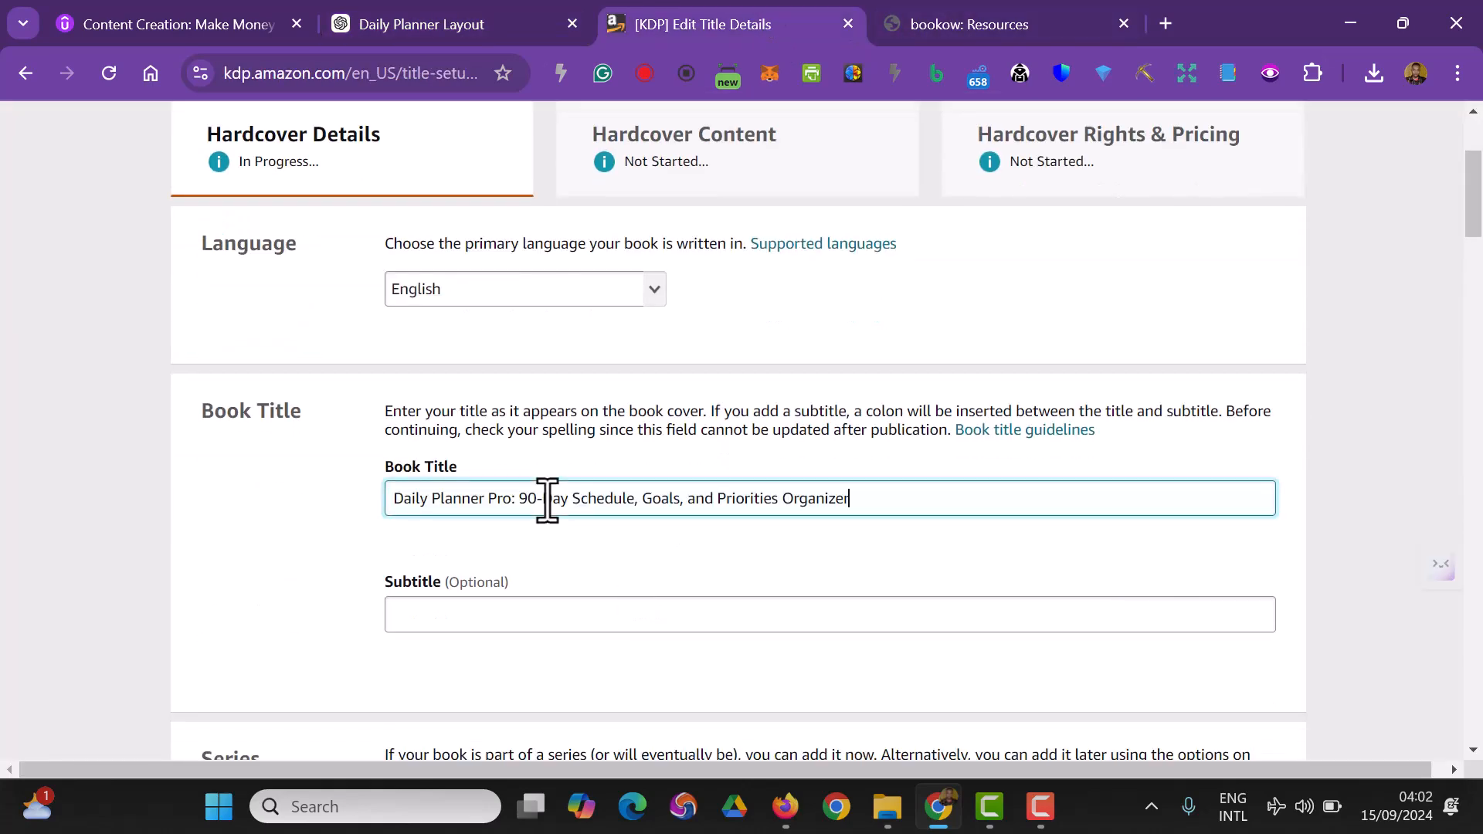
{"action": "left_click_drag", "start_coordinate": [866, 501], "coordinate": [528, 506]}
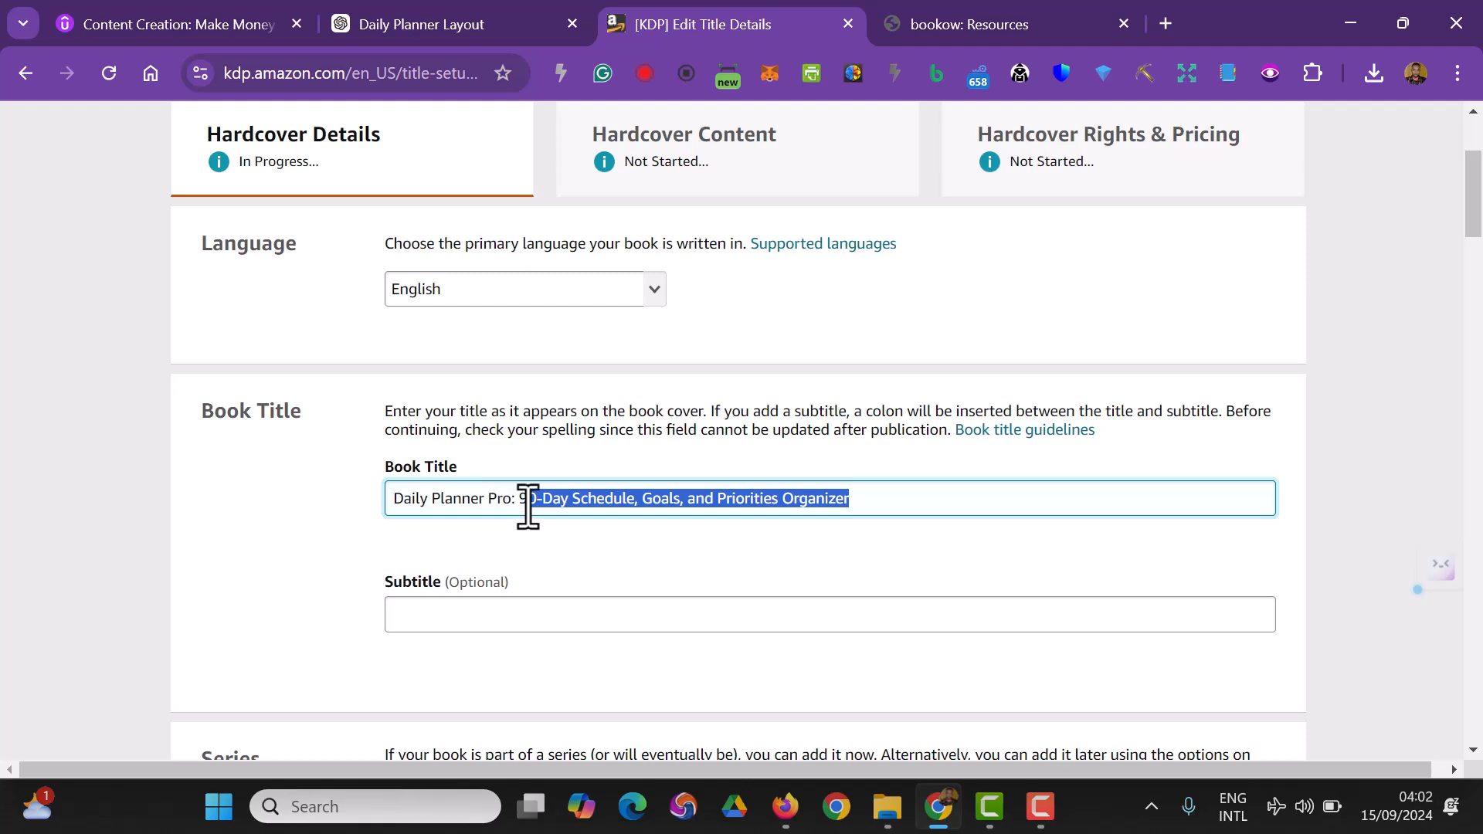
{"action": "right_click", "coordinate": [527, 506]}
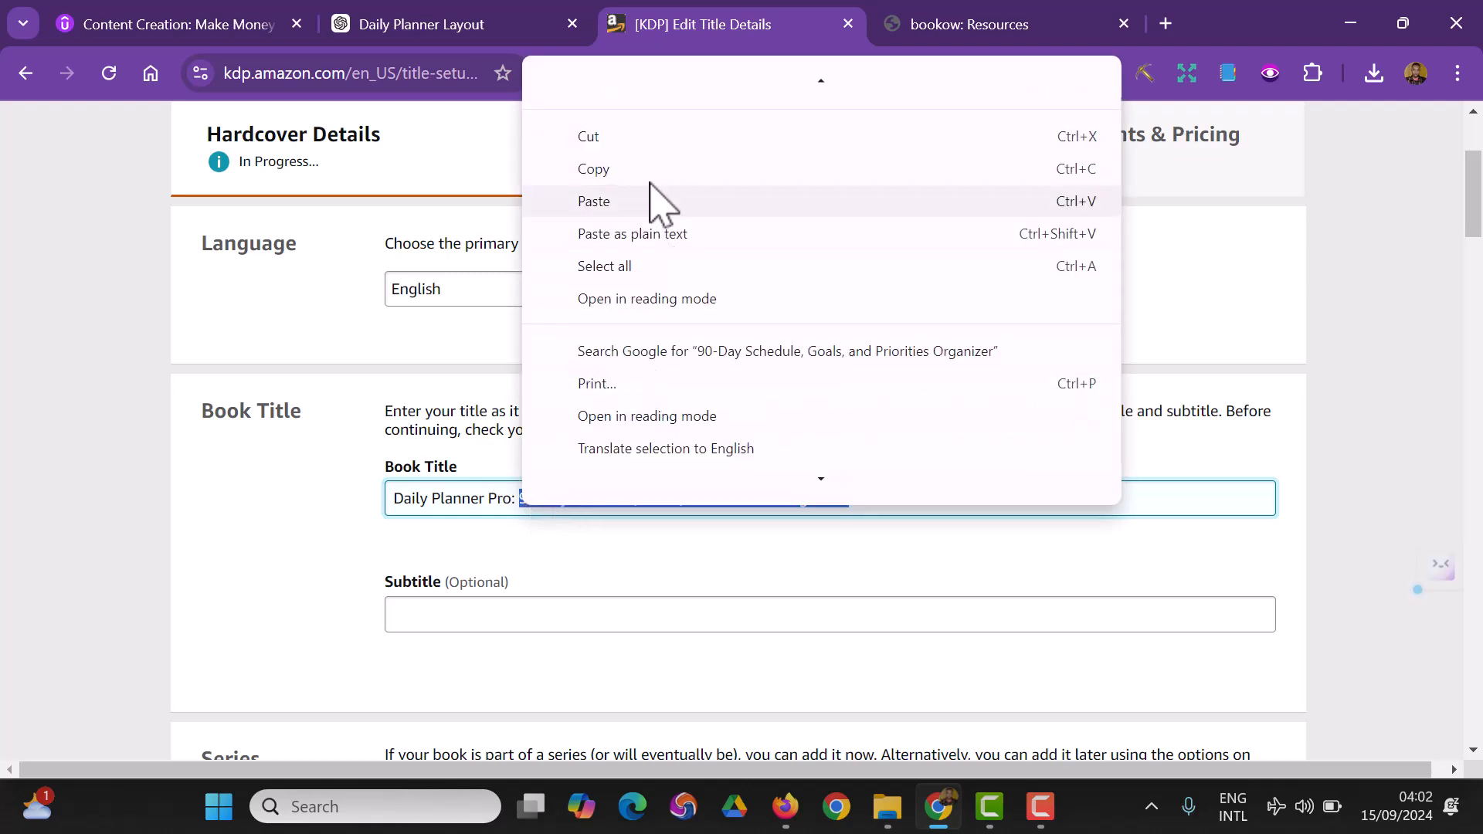
{"action": "left_click", "coordinate": [601, 139]}
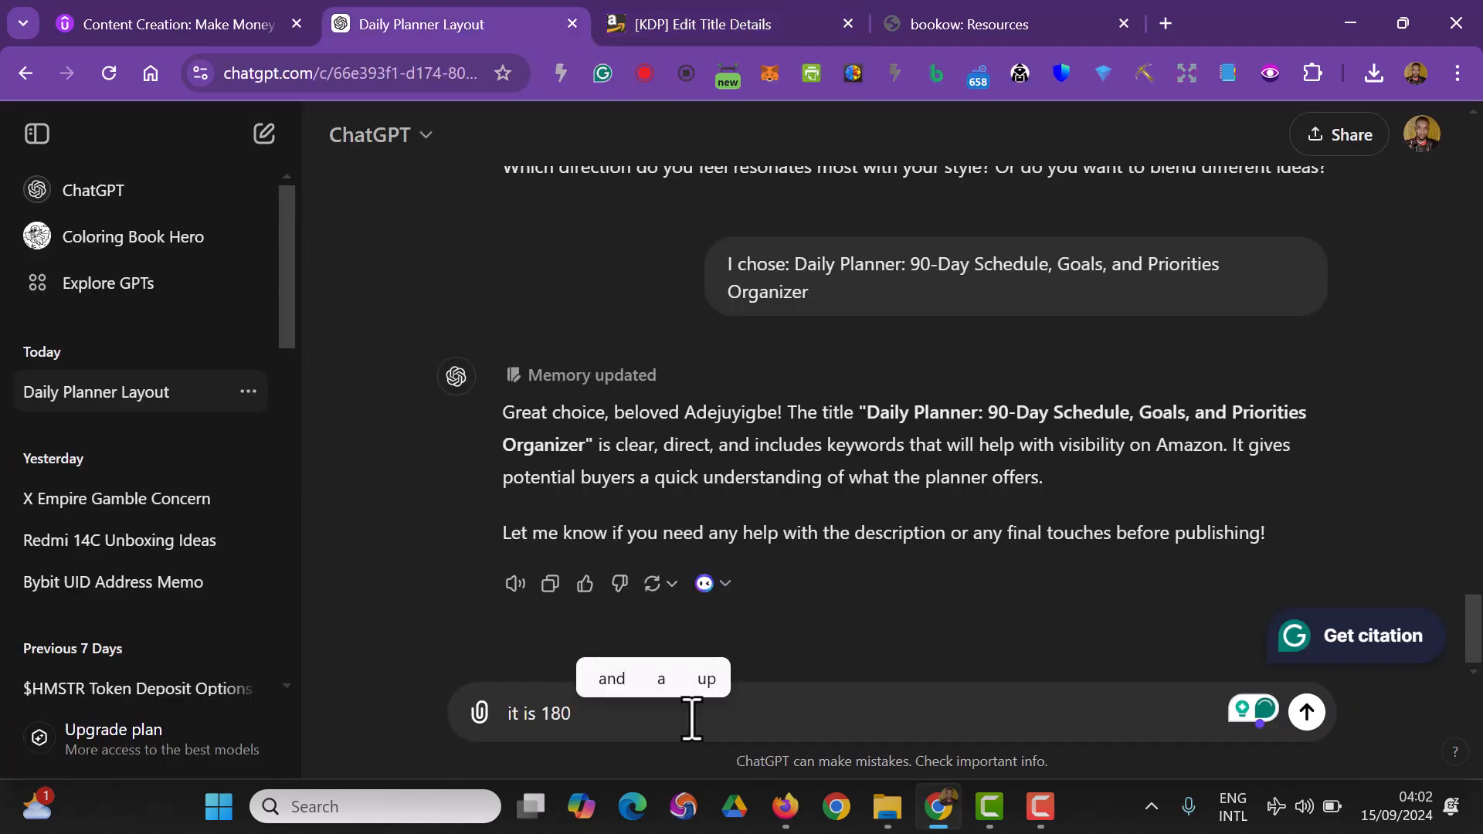
- Correct the planner's duration in ChatGPT by sending "it is 180-Day not 90"
{"action": "key", "text": "BackSpace"}
{"action": "type", "text": "-"}
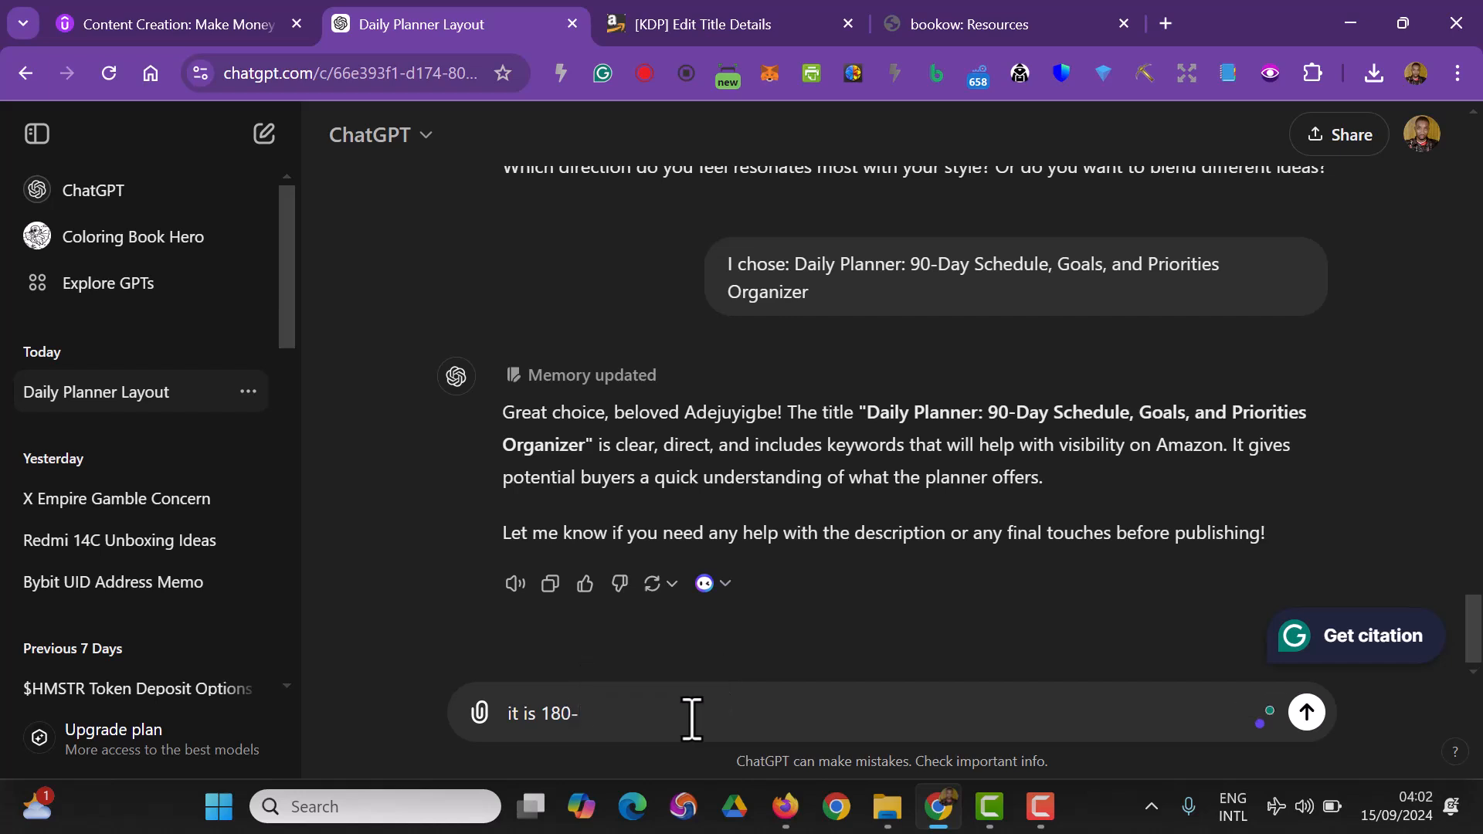
{"action": "type", "text": "Day "}
{"action": "type", "text": "not "}
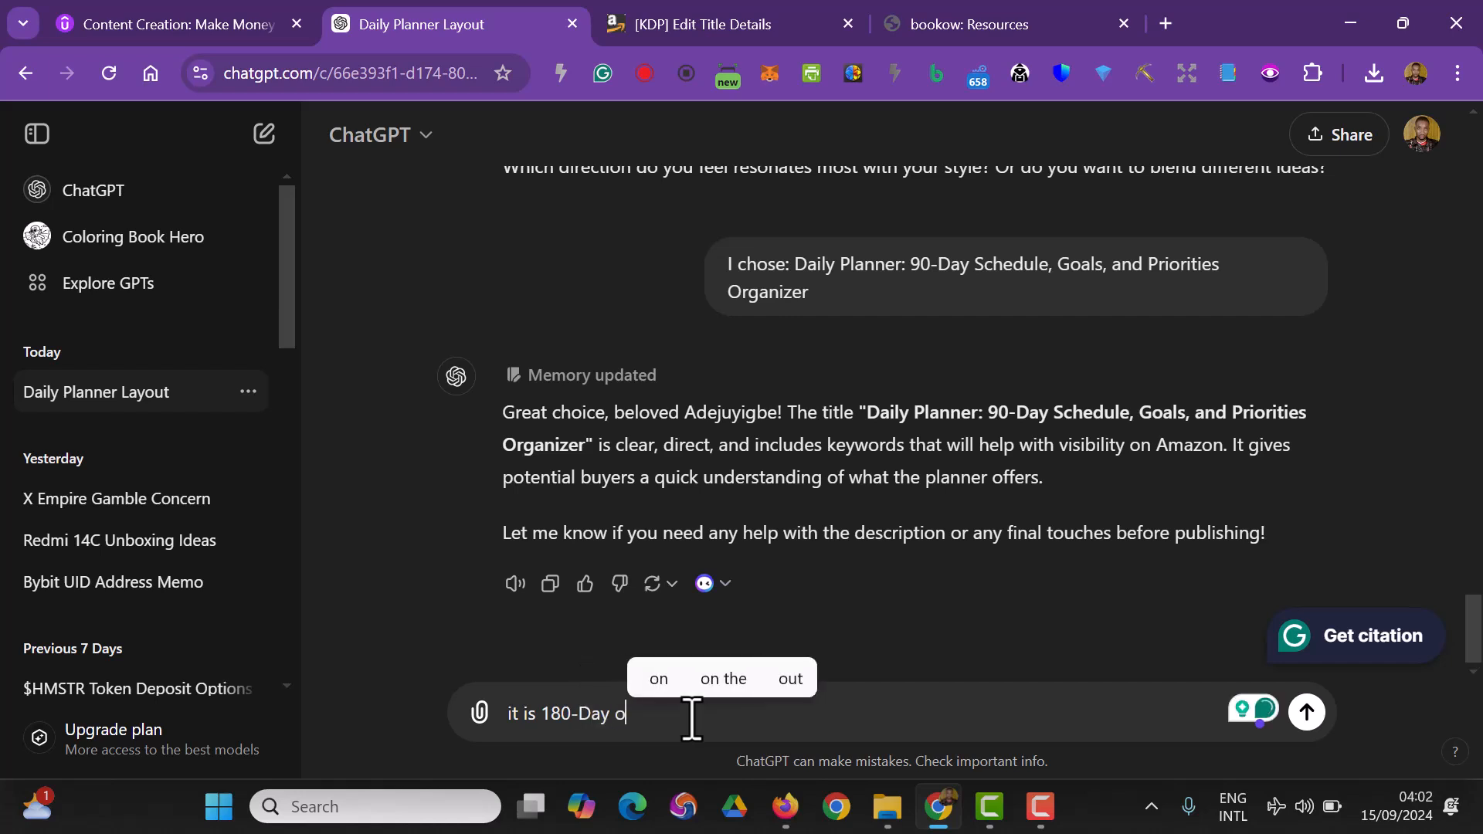
{"action": "type", "text": "90"}
{"action": "key", "text": "Return"}
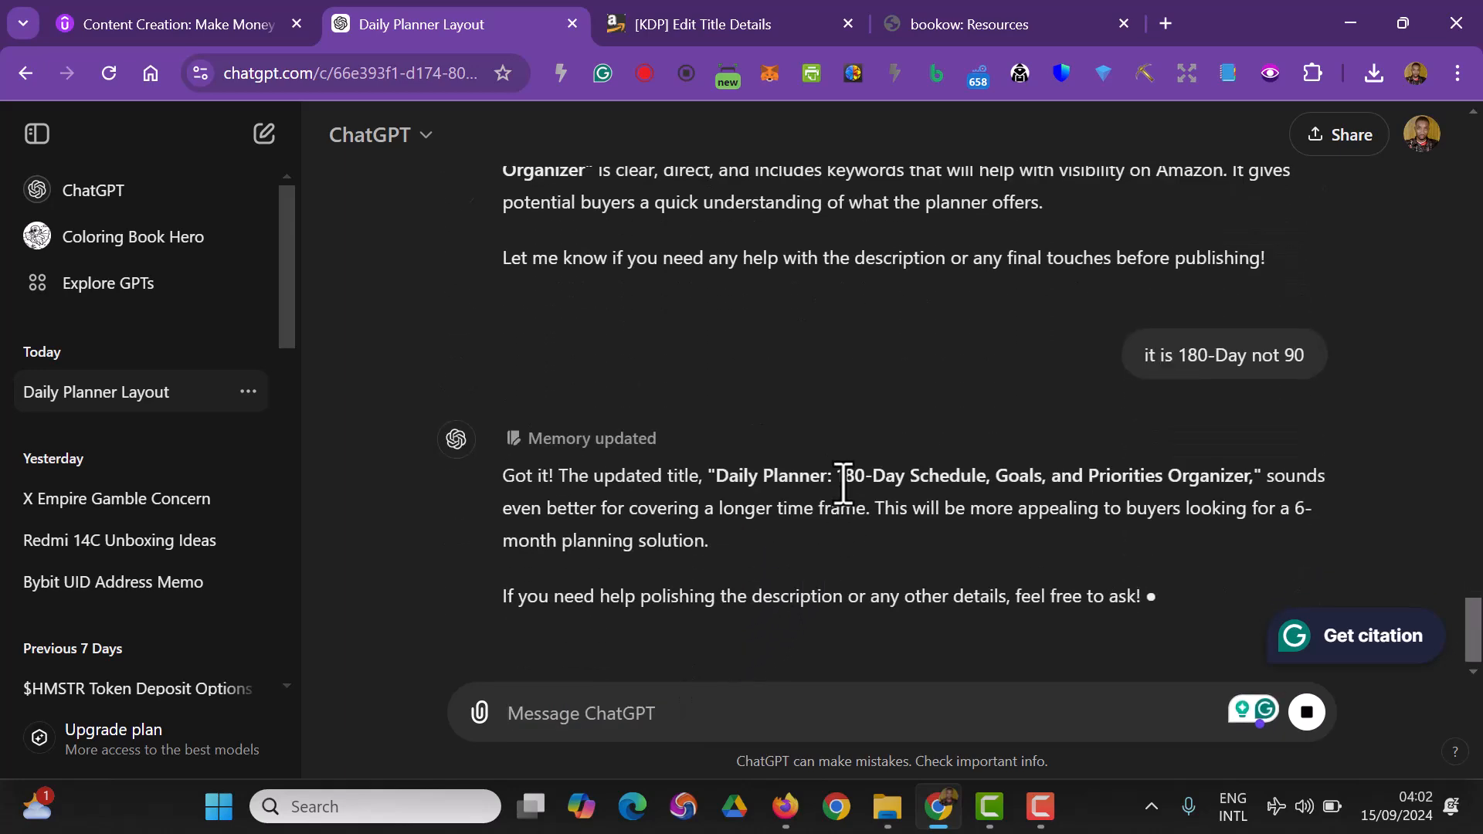
- Copy "180-Day Schedule, Goals, and Priorities Organizer" from ChatGPT's updated title into the Subtitle field of the KDP hardcover details
{"action": "left_click_drag", "start_coordinate": [847, 477], "coordinate": [1259, 427]}
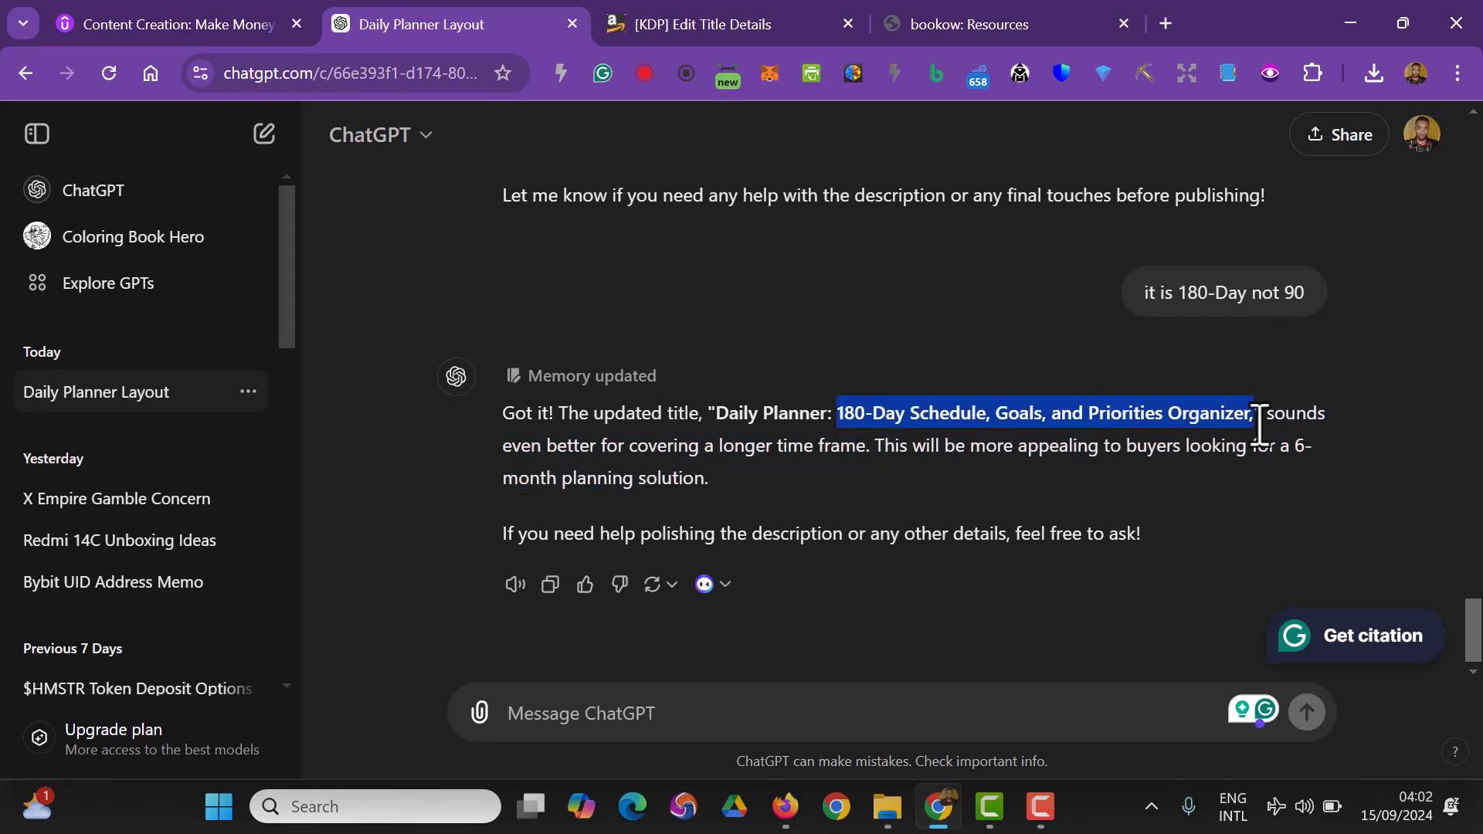
{"action": "right_click", "coordinate": [1137, 421]}
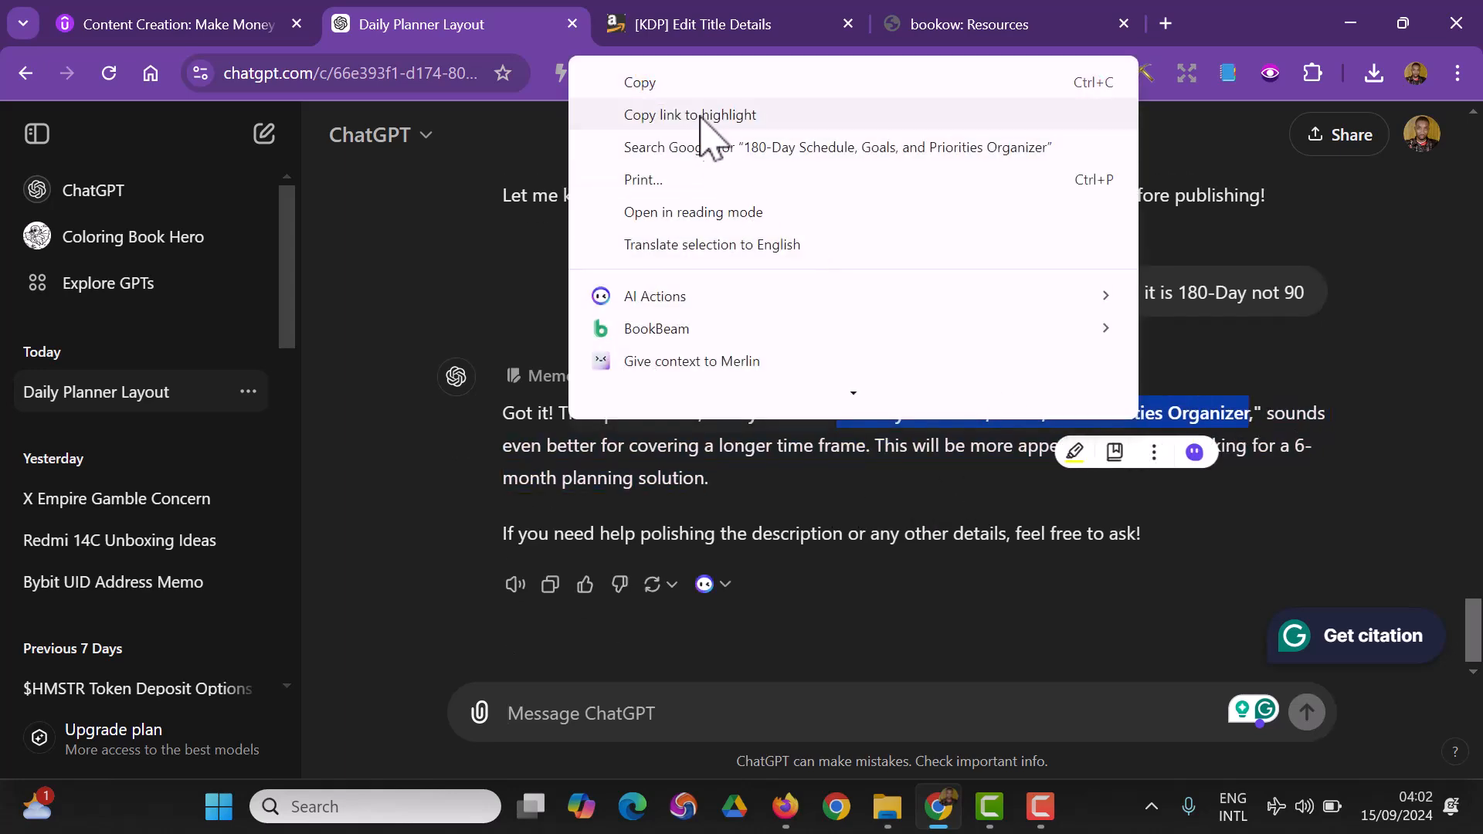
{"action": "left_click", "coordinate": [682, 83]}
{"action": "left_click", "coordinate": [706, 19]}
{"action": "left_click", "coordinate": [607, 618]}
{"action": "key", "text": "ctrl+v"}
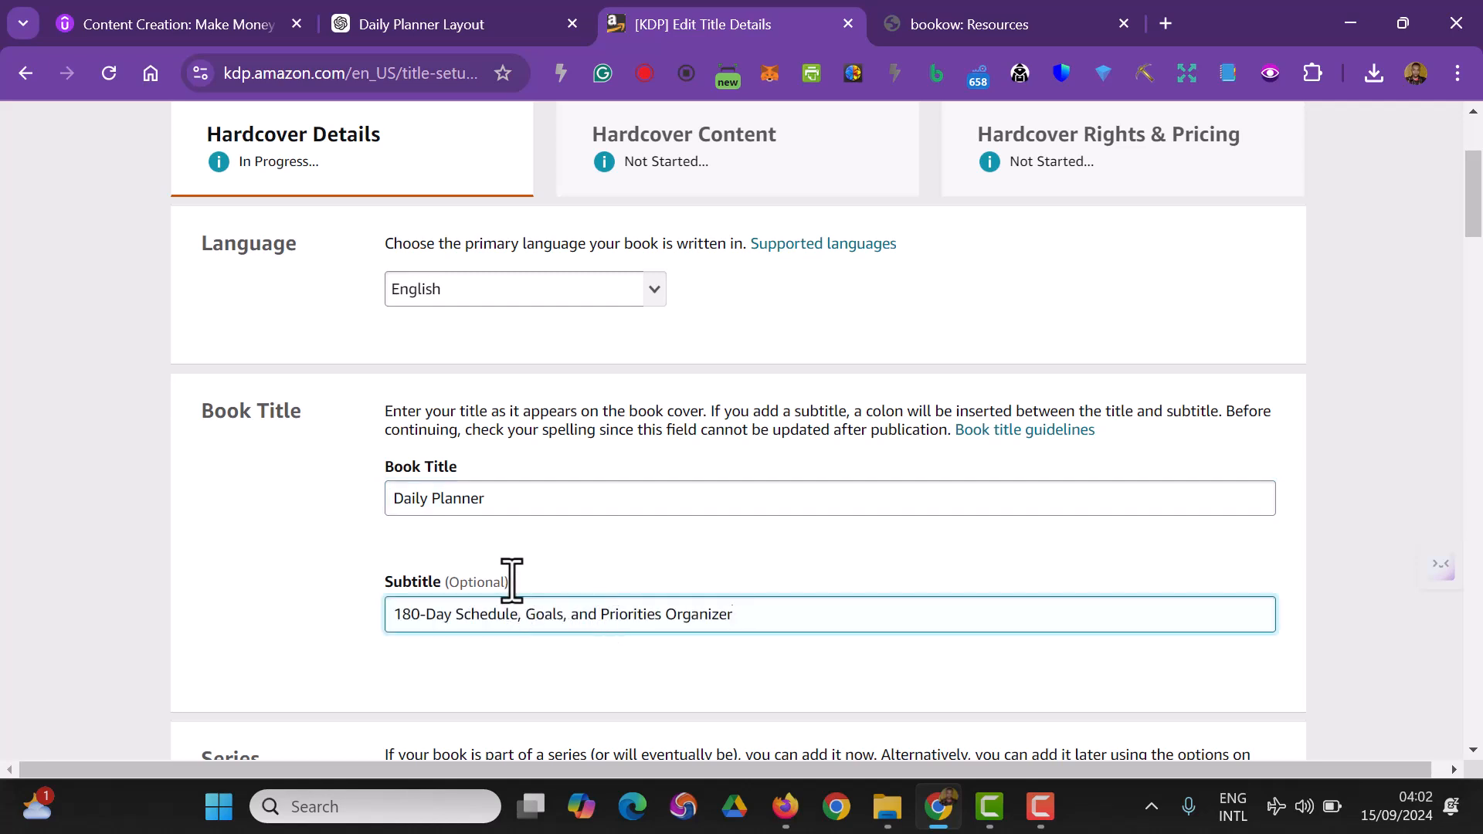
{"action": "scroll", "coordinate": [557, 502], "scroll_direction": "down", "scroll_amount": 1}
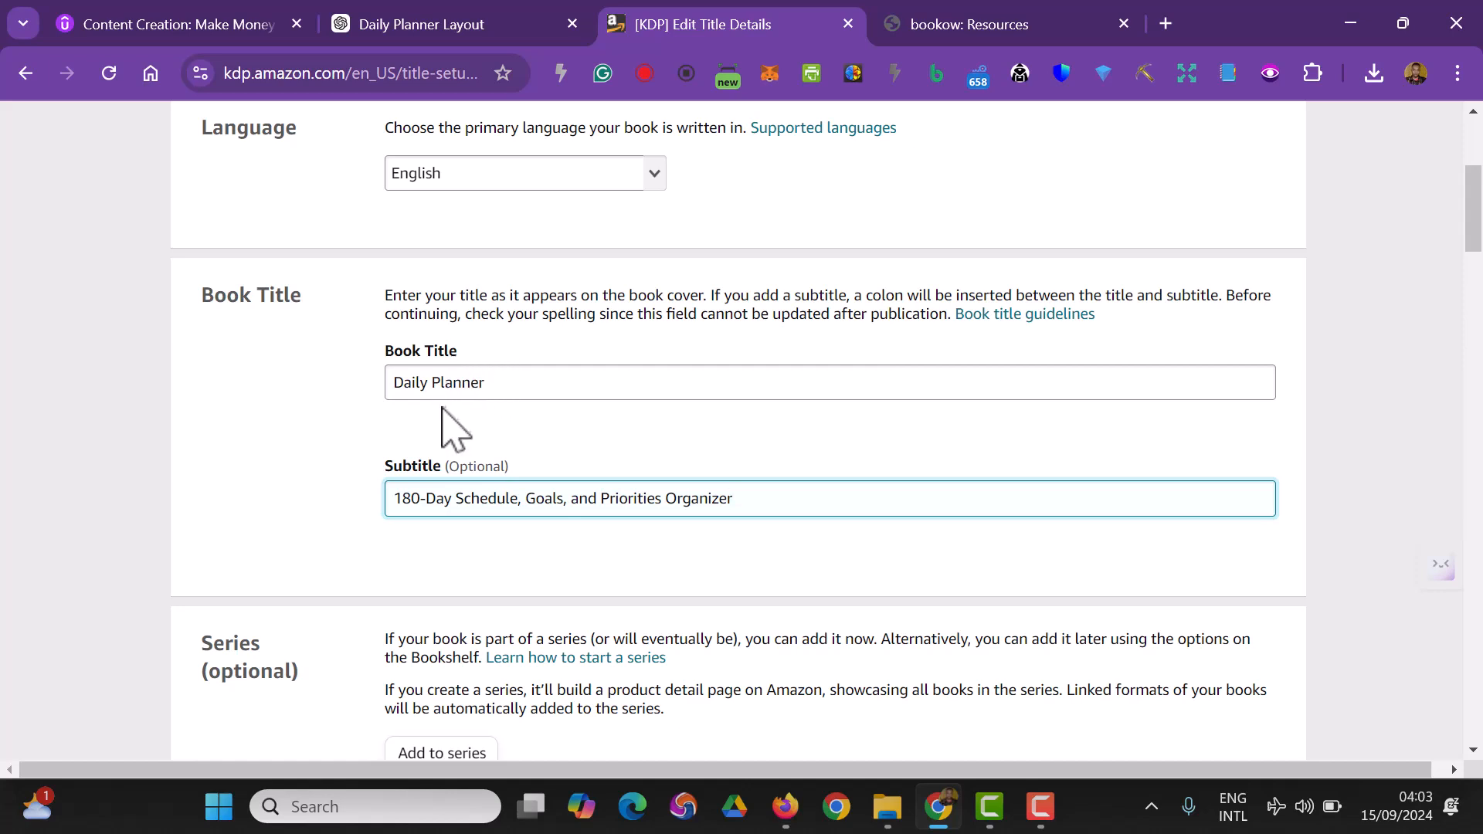
- Enter the primary author in the KDP hardcover details as first name "Belad", middle name "Publishing" and last name "House"
{"action": "scroll", "coordinate": [524, 496], "scroll_direction": "down", "scroll_amount": 6}
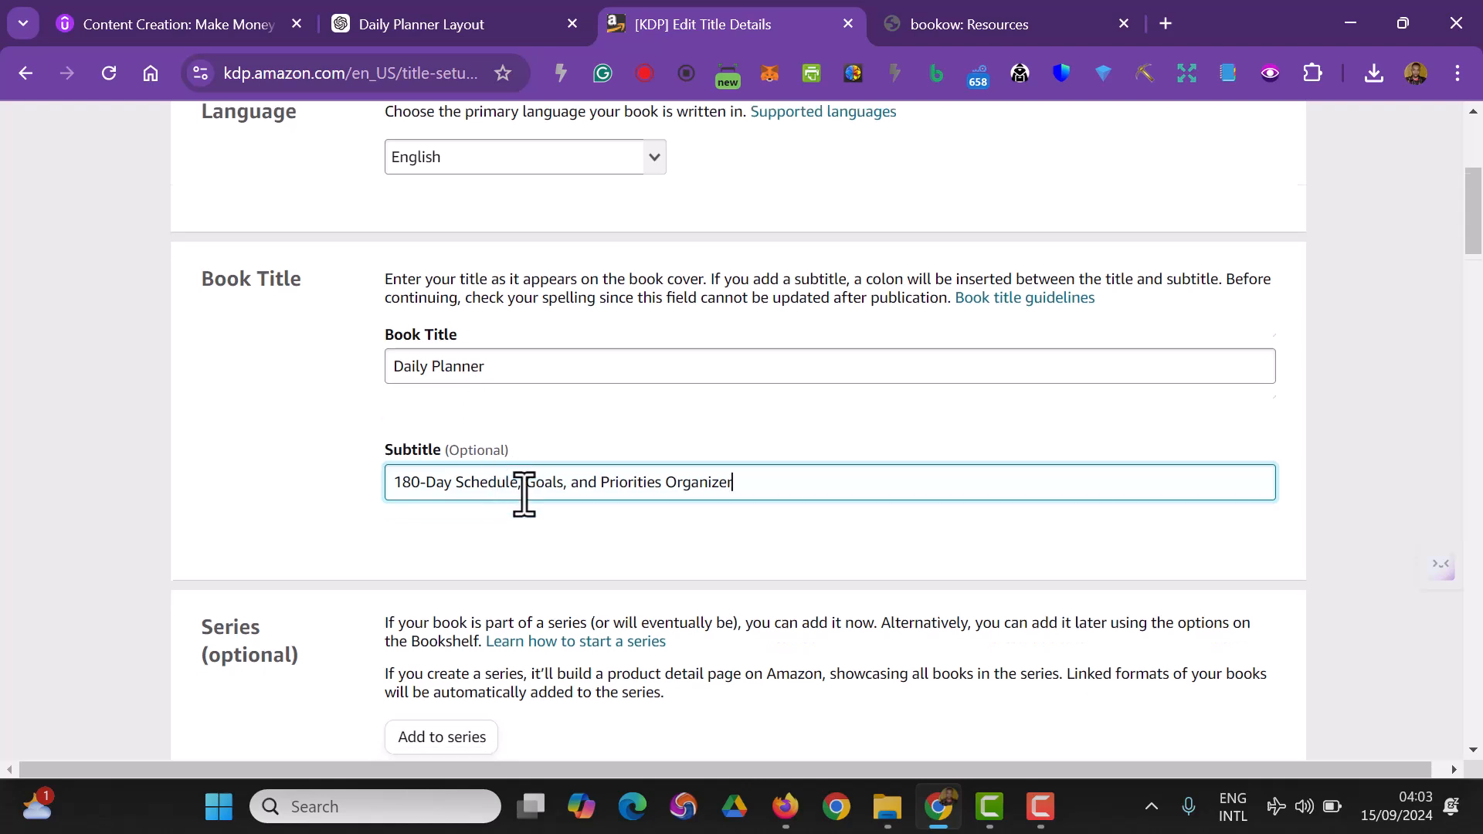
{"action": "scroll", "coordinate": [521, 475], "scroll_direction": "down", "scroll_amount": 1}
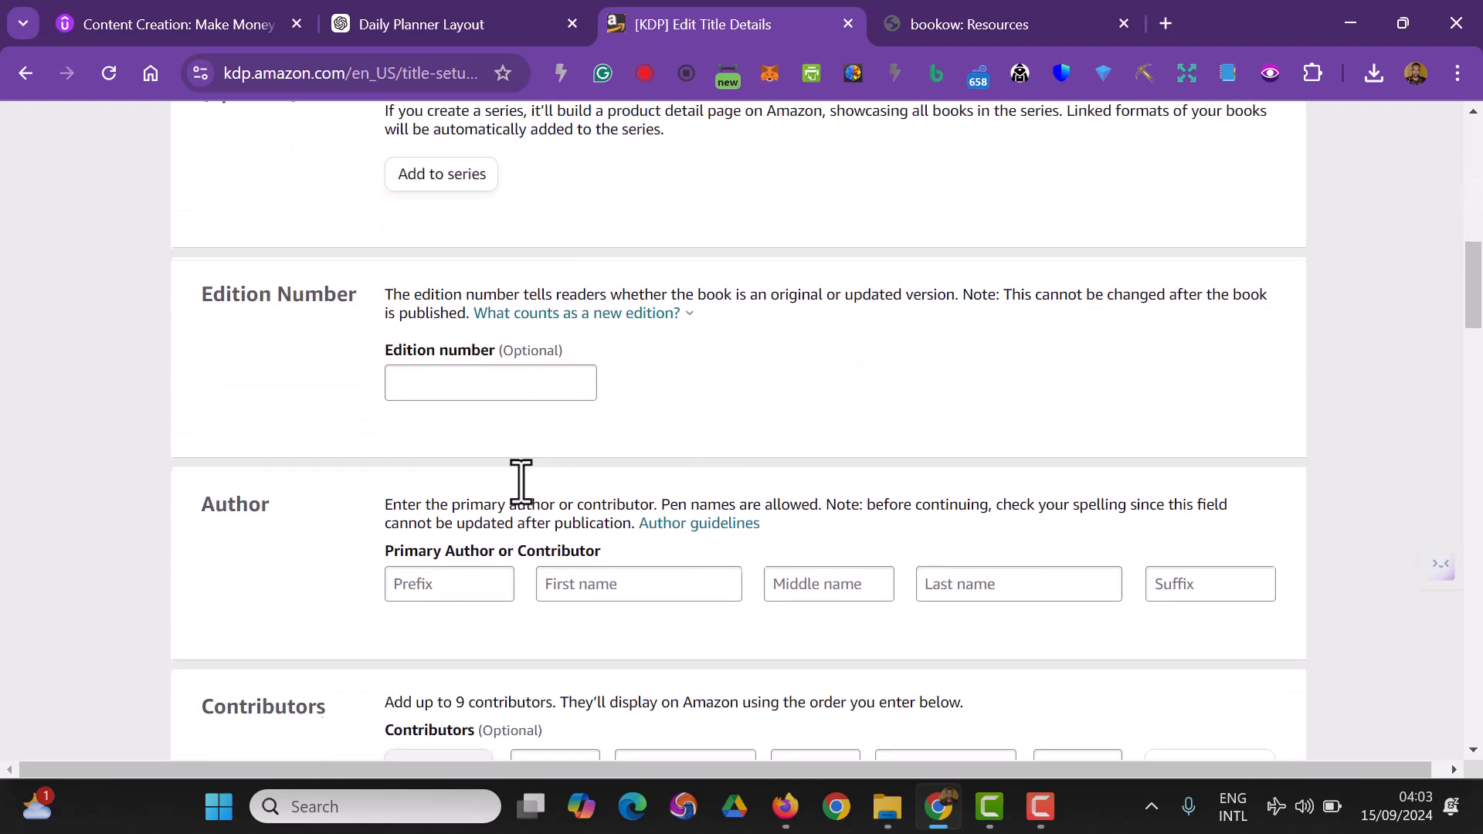
{"action": "left_click", "coordinate": [616, 585]}
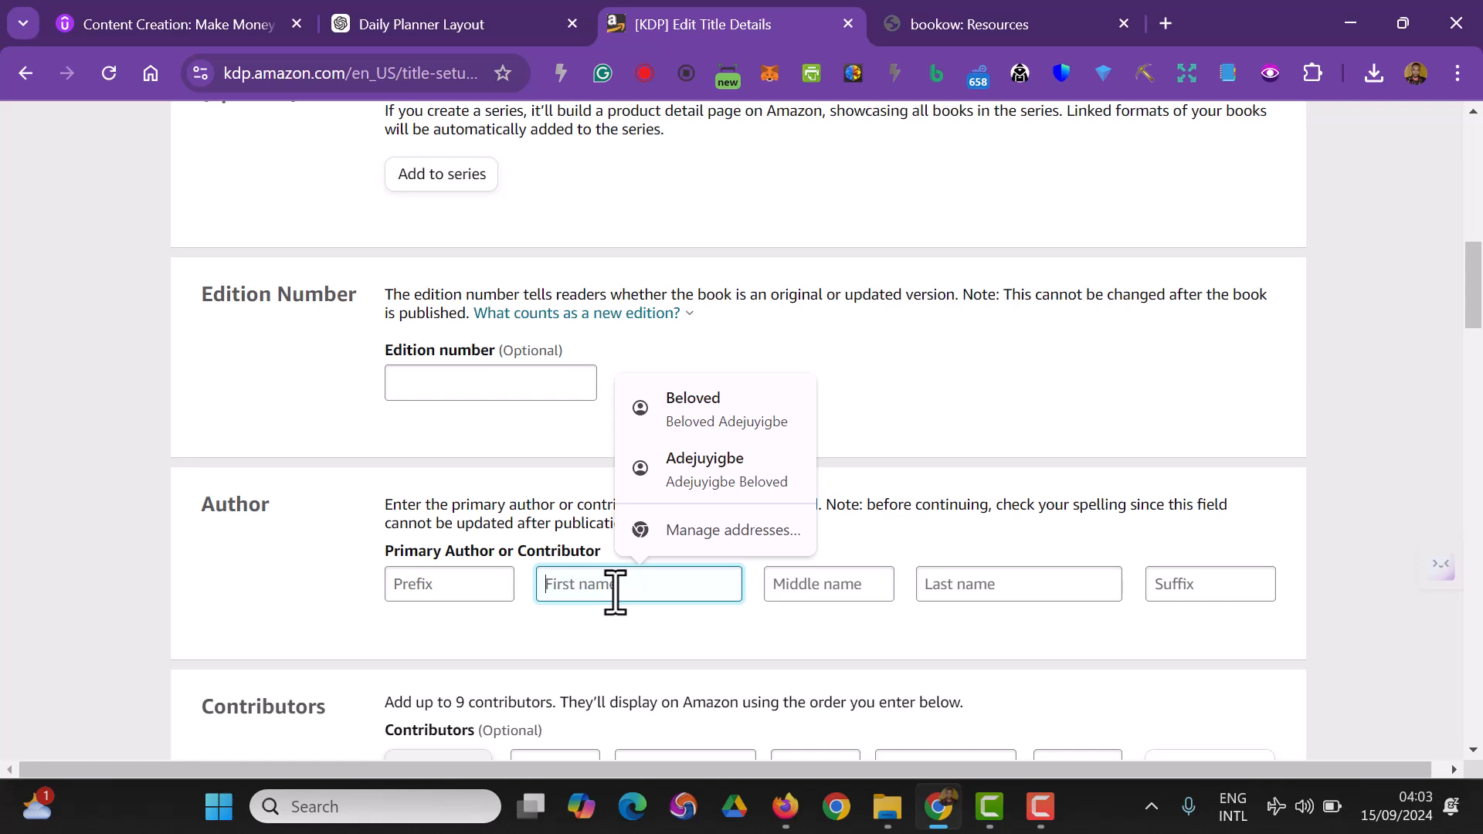
{"action": "type", "text": "Belad"}
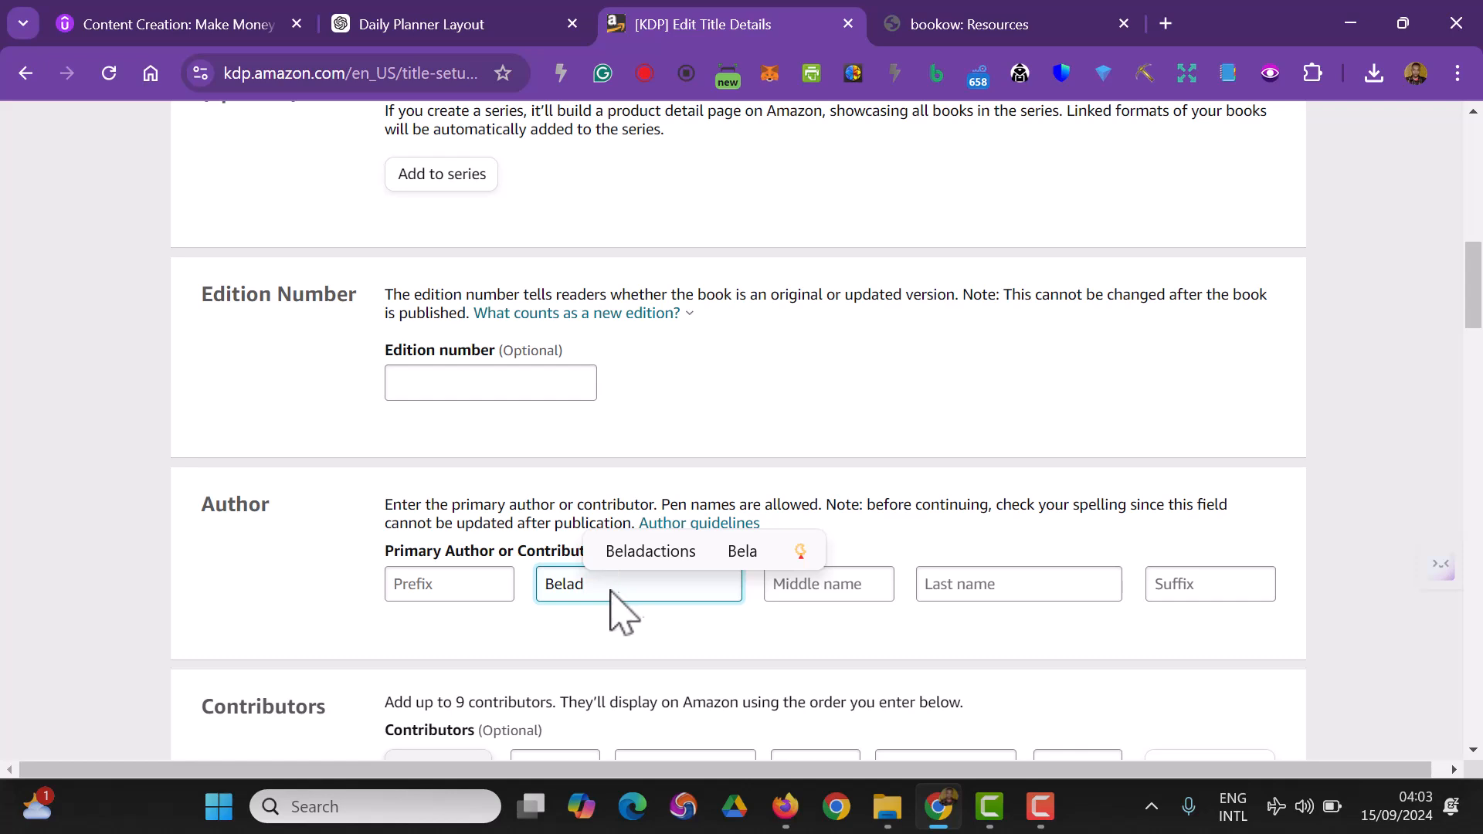
{"action": "left_click", "coordinate": [811, 590]}
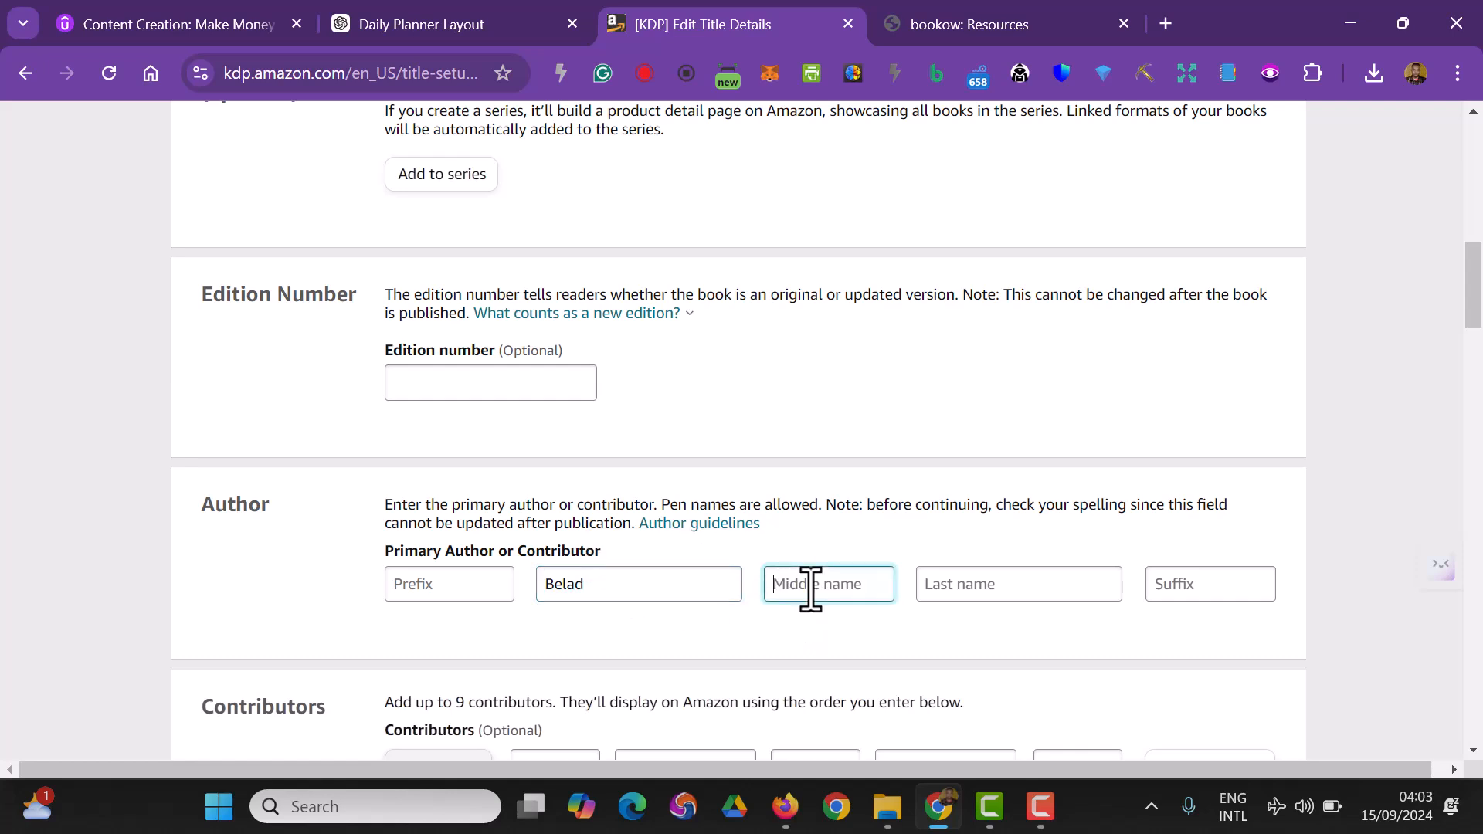
{"action": "type", "text": "Publ"}
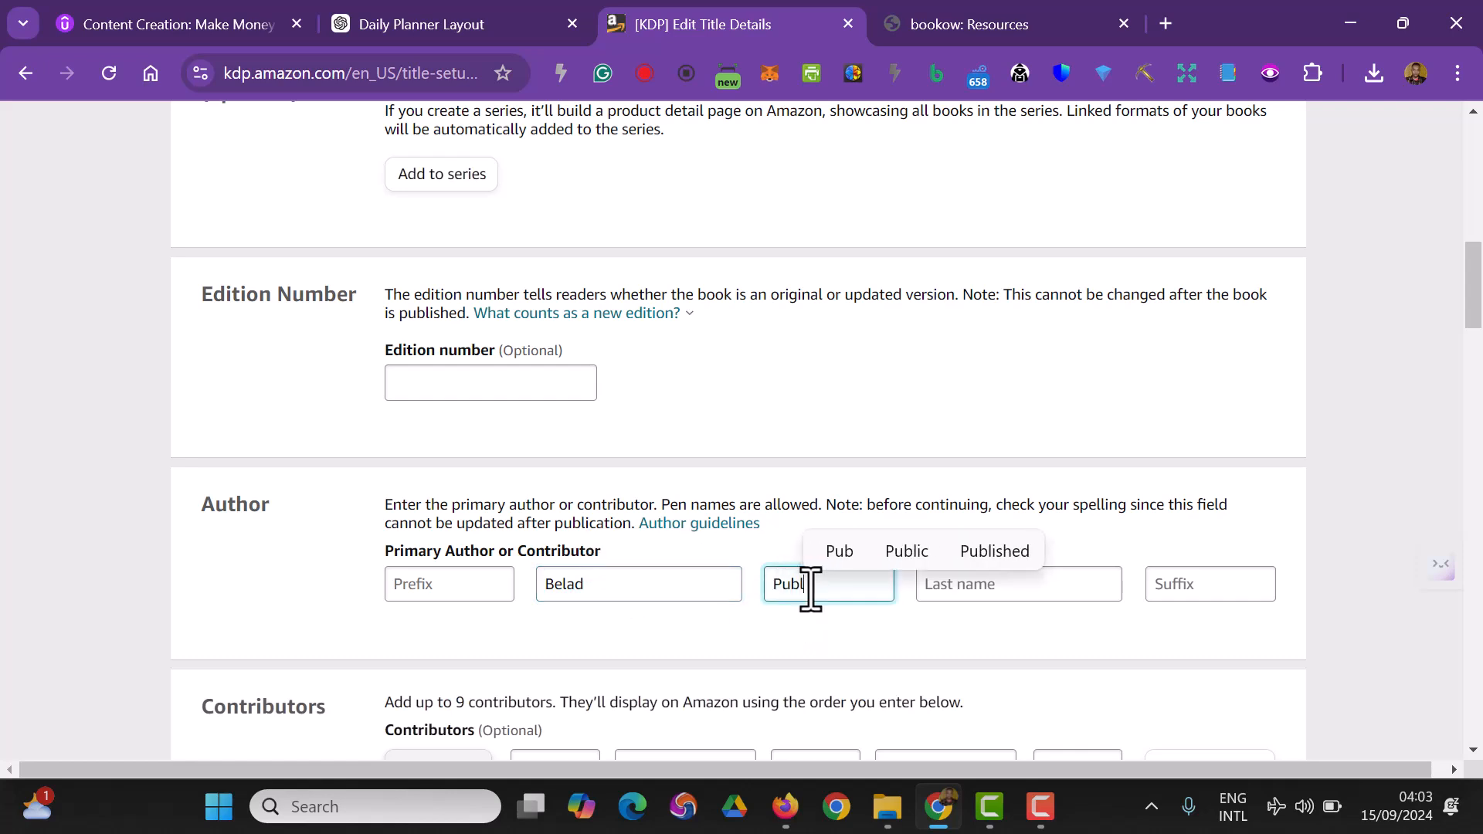
{"action": "type", "text": "ishing"}
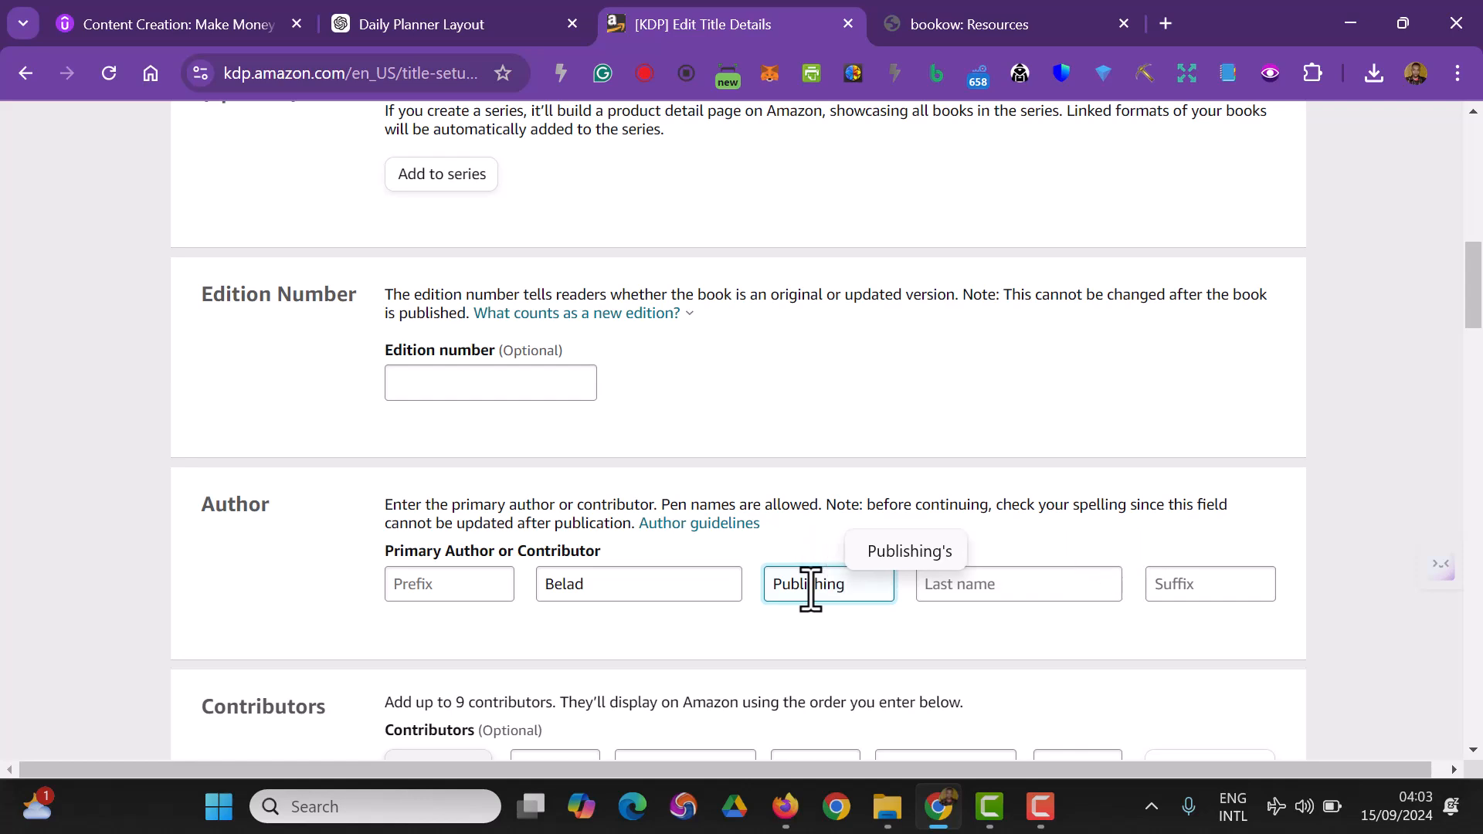
{"action": "left_click", "coordinate": [968, 587]}
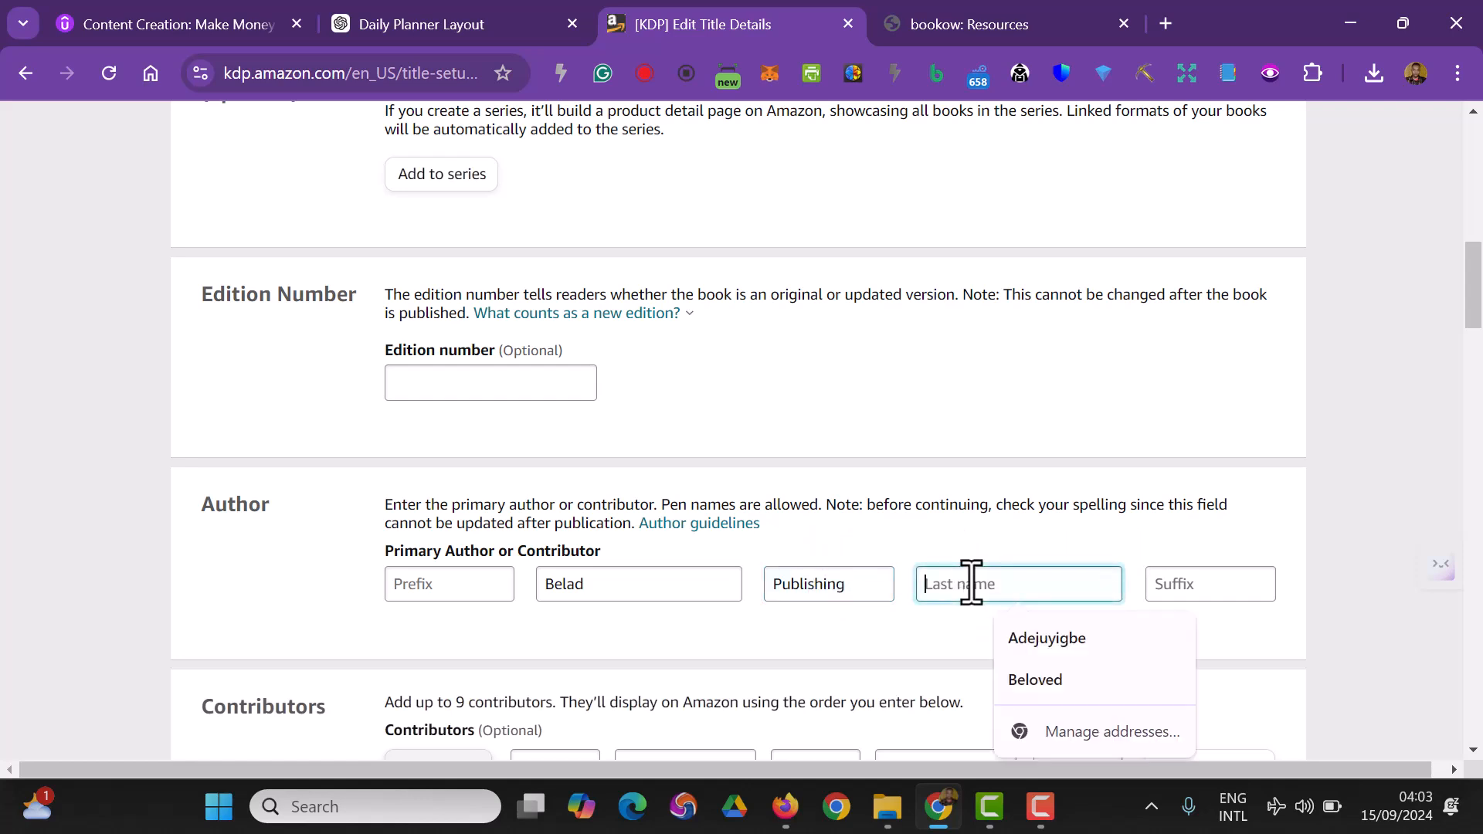
{"action": "type", "text": "House"}
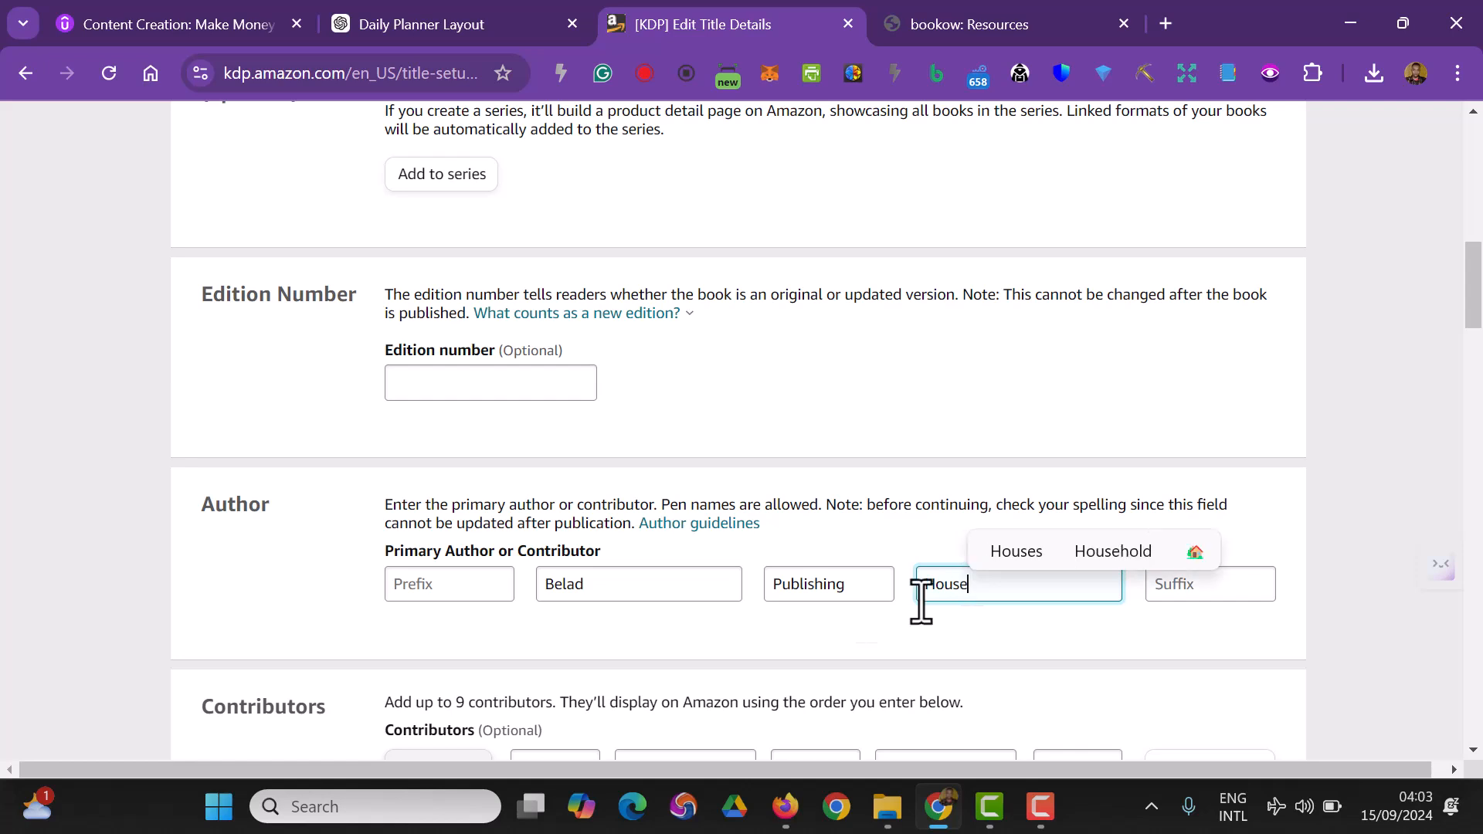
- Copy KDP's Description instruction, "Summarize your book...", into ChatGPT and send it to get an Amazon product description
{"action": "scroll", "coordinate": [971, 583], "scroll_direction": "down", "scroll_amount": 3}
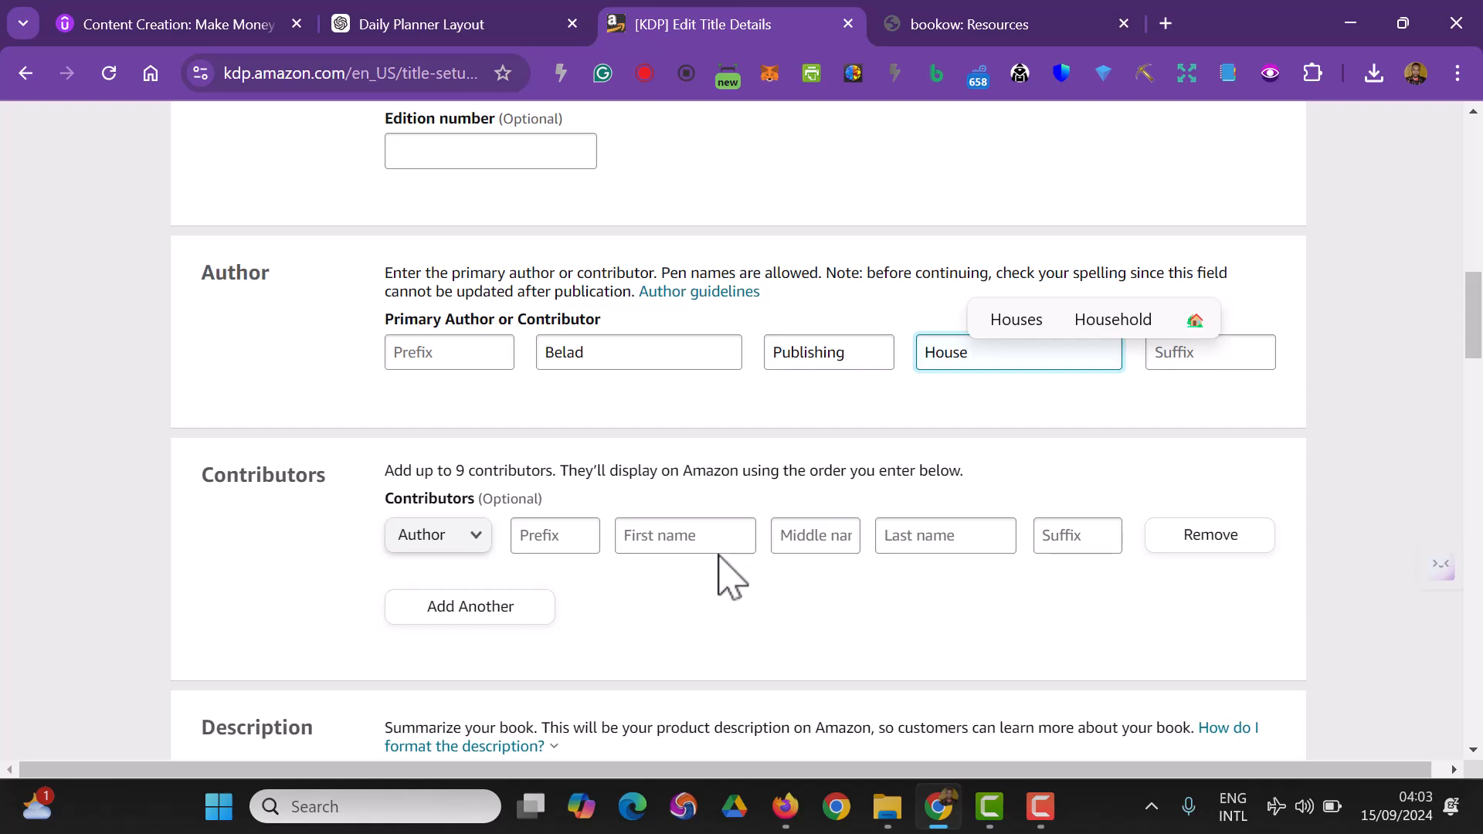
{"action": "scroll", "coordinate": [726, 575], "scroll_direction": "down", "scroll_amount": 3}
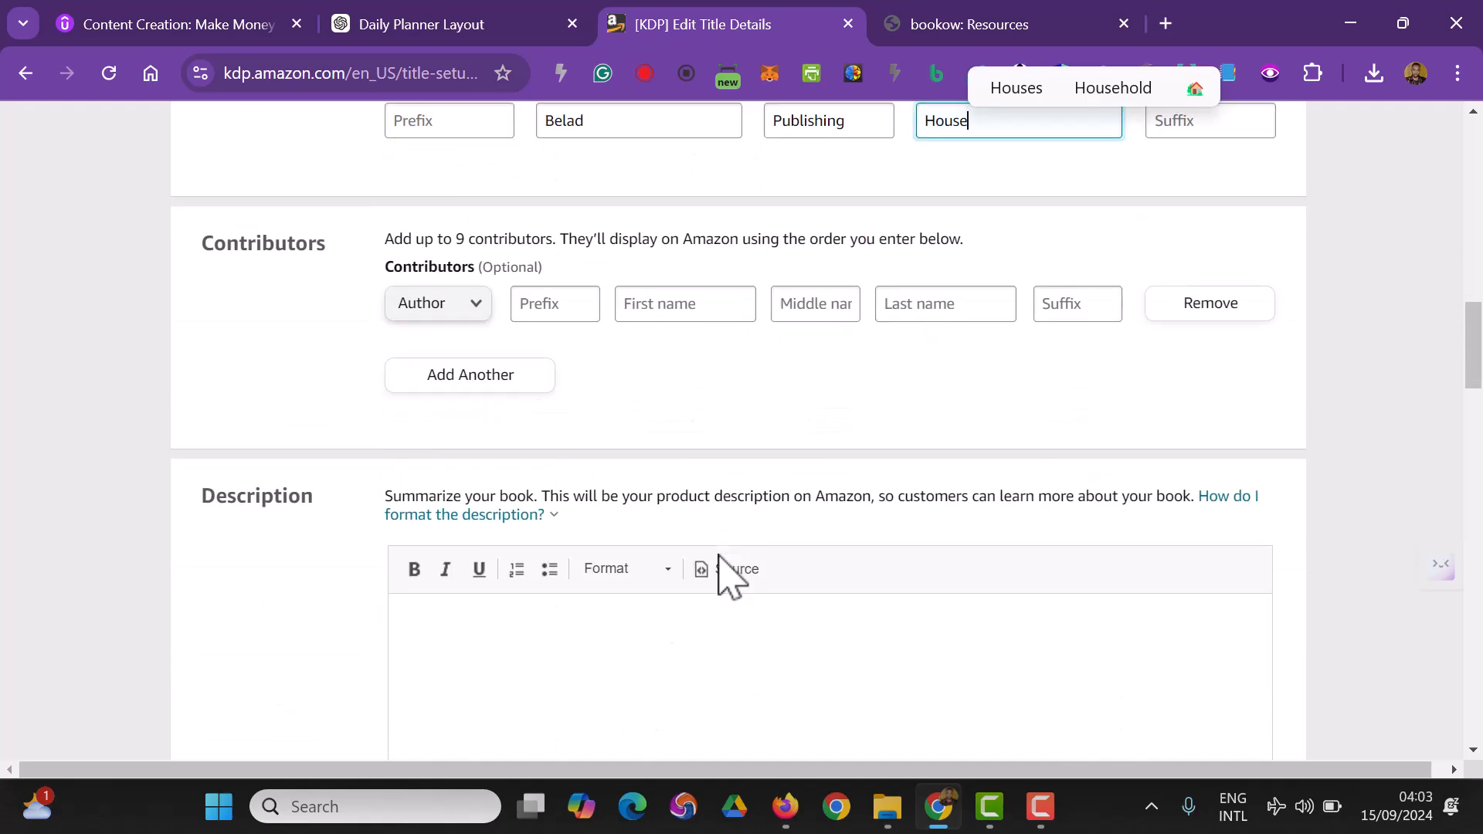
{"action": "left_click", "coordinate": [625, 669]}
{"action": "left_click_drag", "start_coordinate": [389, 500], "coordinate": [1192, 502]}
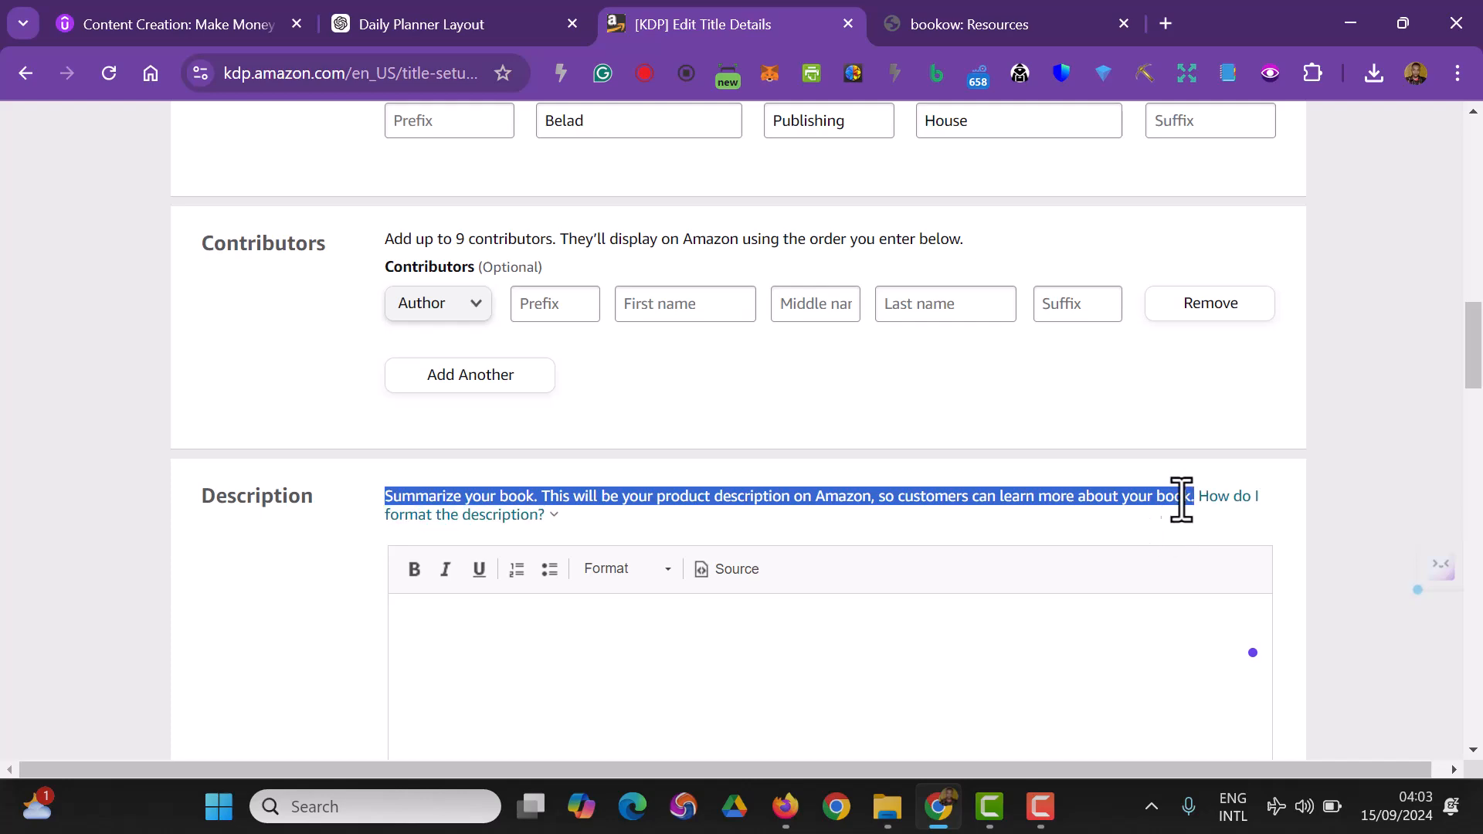
{"action": "right_click", "coordinate": [1143, 506]}
{"action": "left_click", "coordinate": [672, 81]}
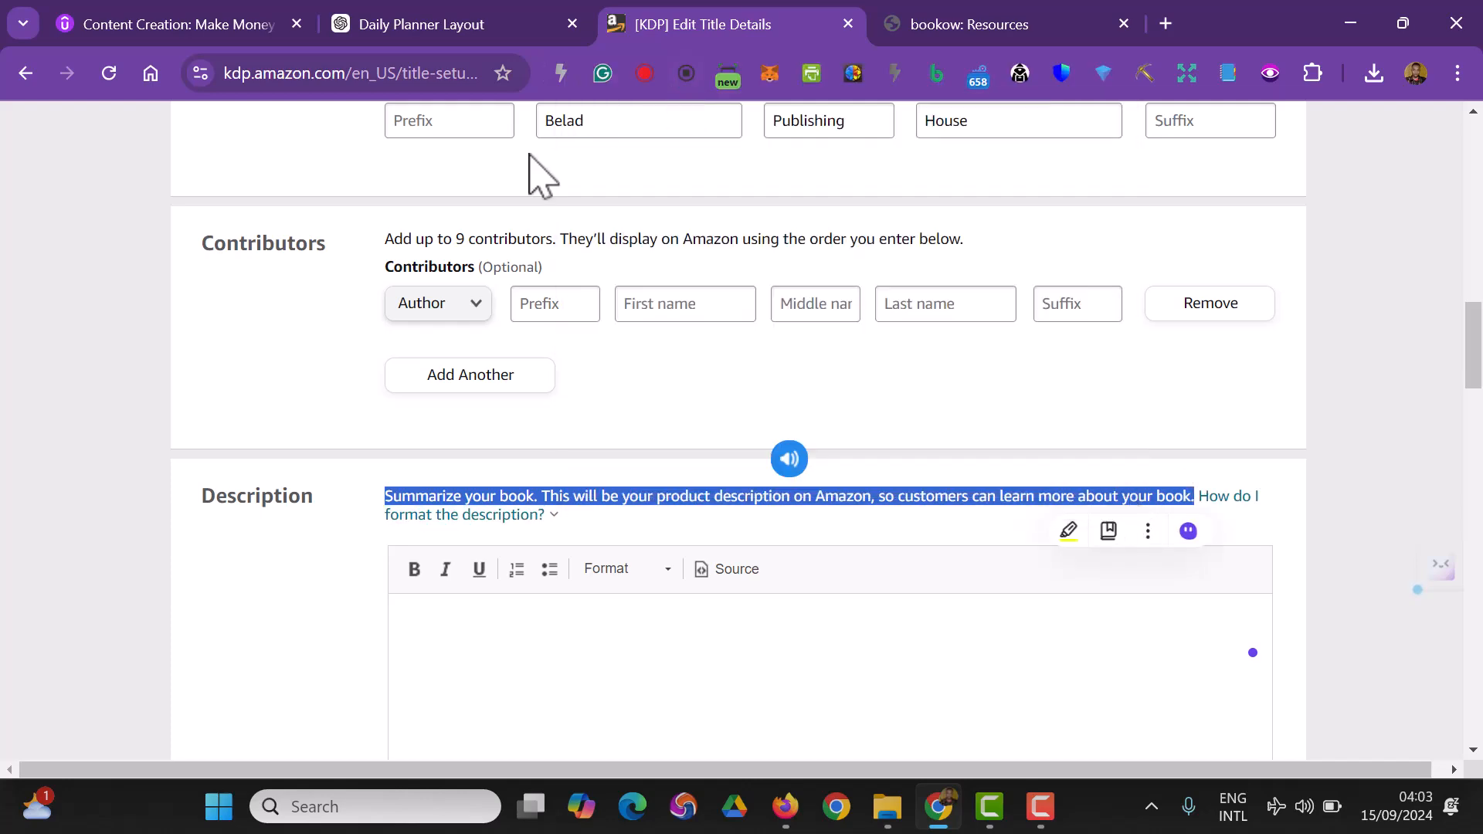
{"action": "left_click", "coordinate": [503, 24]}
{"action": "left_click", "coordinate": [657, 713]}
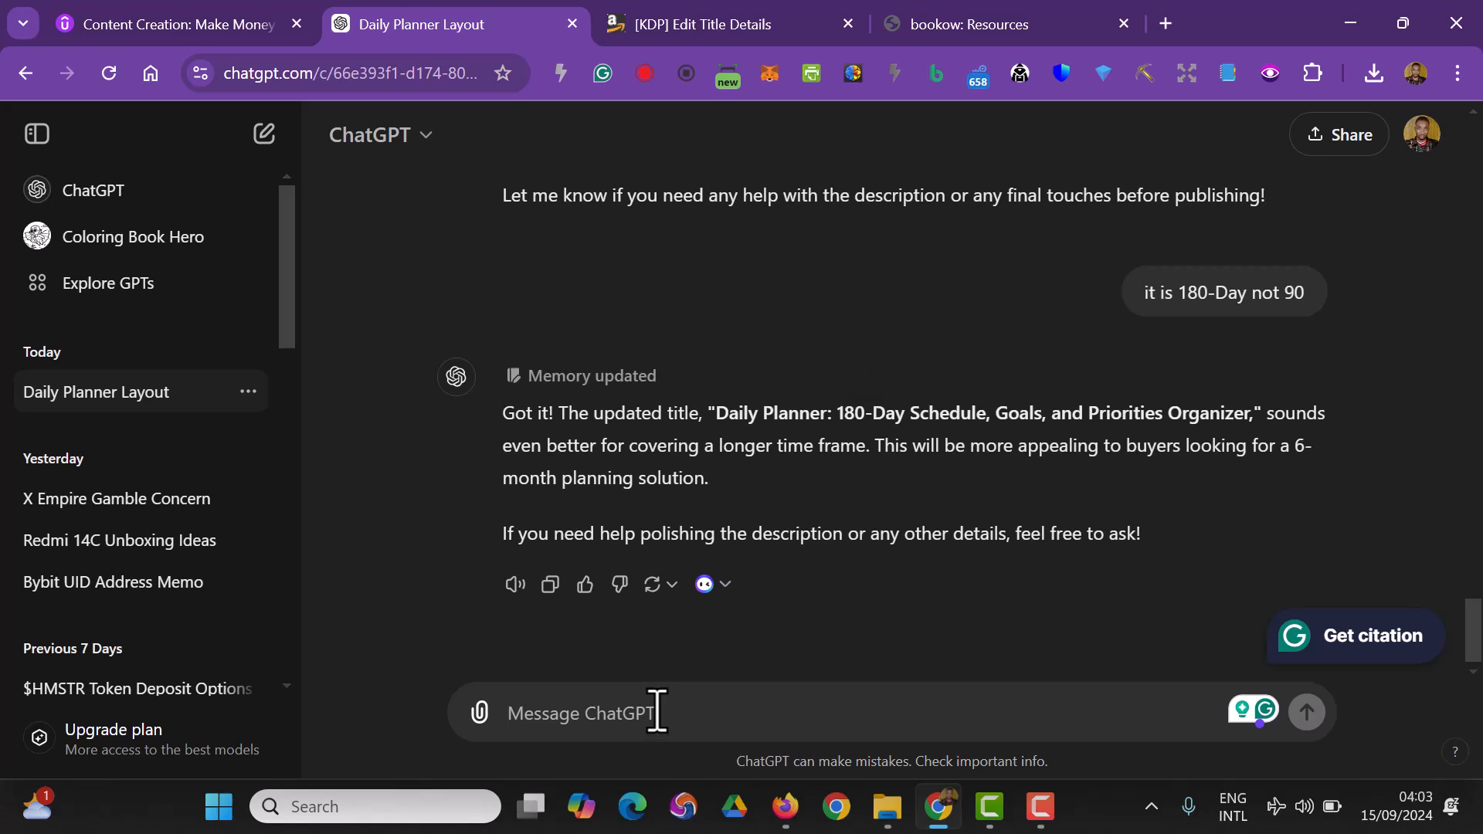
{"action": "key", "text": "ctrl+v"}
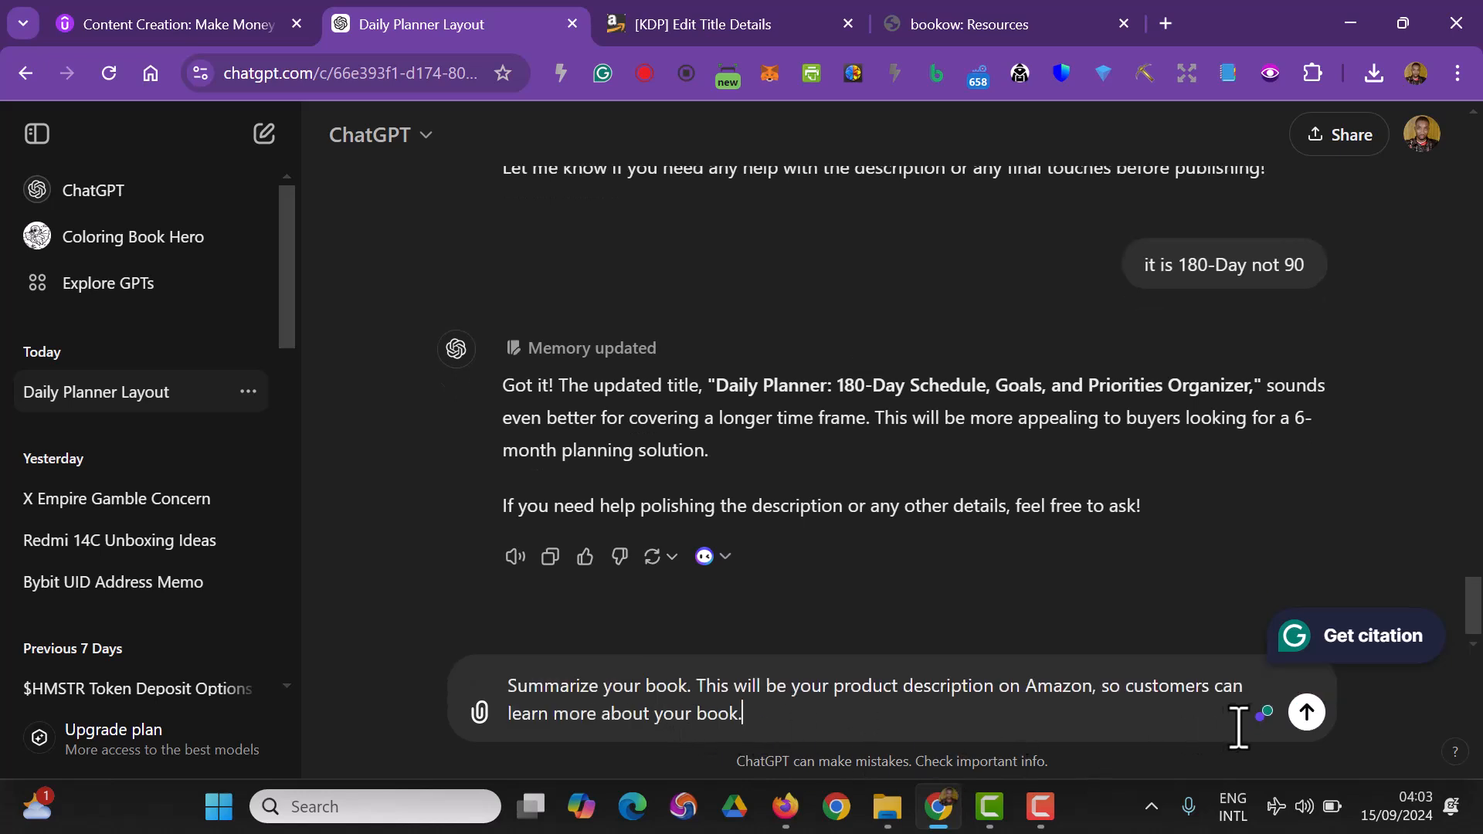
{"action": "left_click", "coordinate": [1307, 713]}
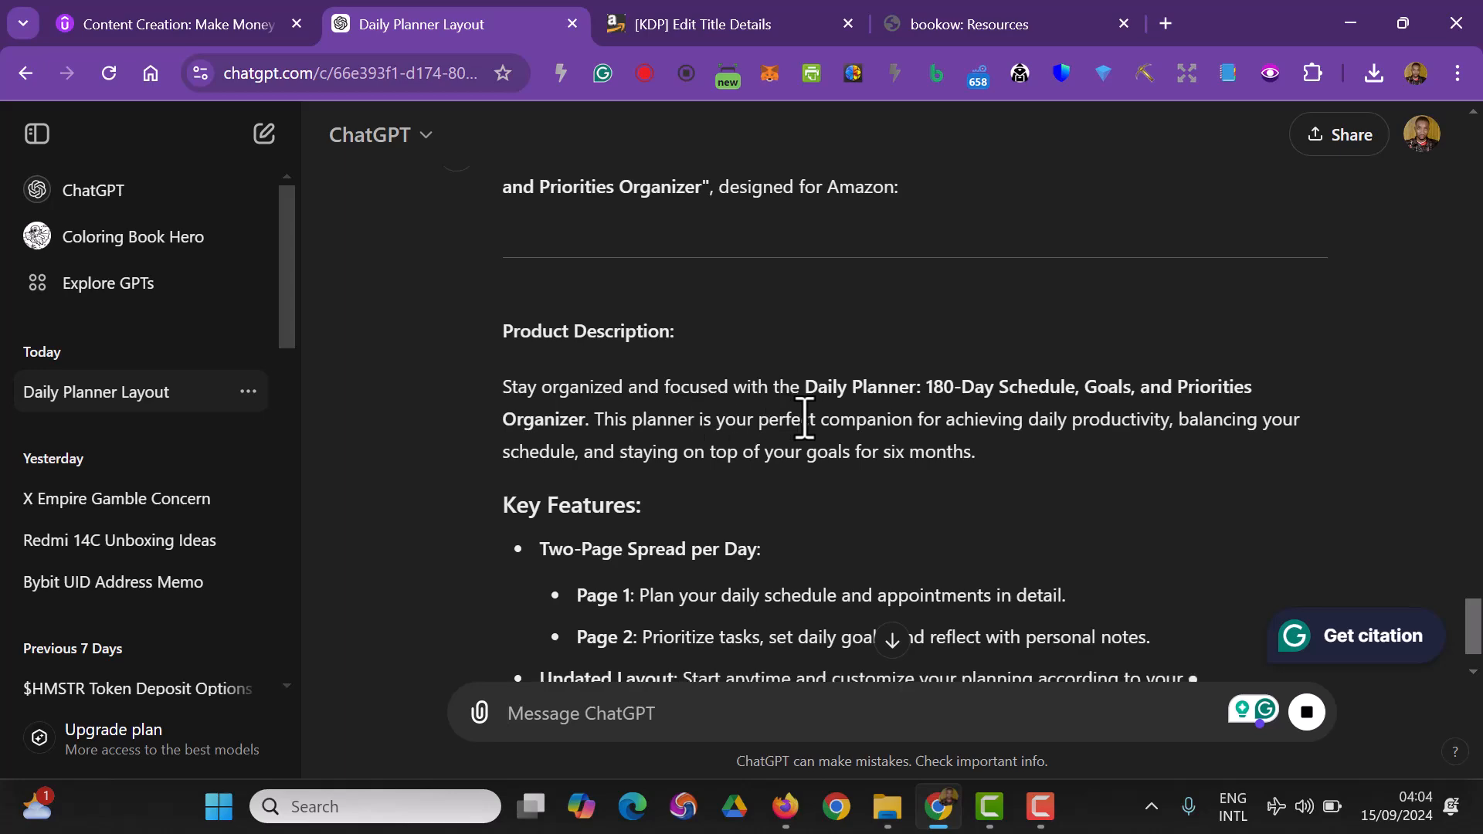
- Copy ChatGPT's product description, from "Stay organized and focused" through "reach your goals with ease", into the KDP Description field
{"action": "scroll", "coordinate": [719, 463], "scroll_direction": "down", "scroll_amount": 3}
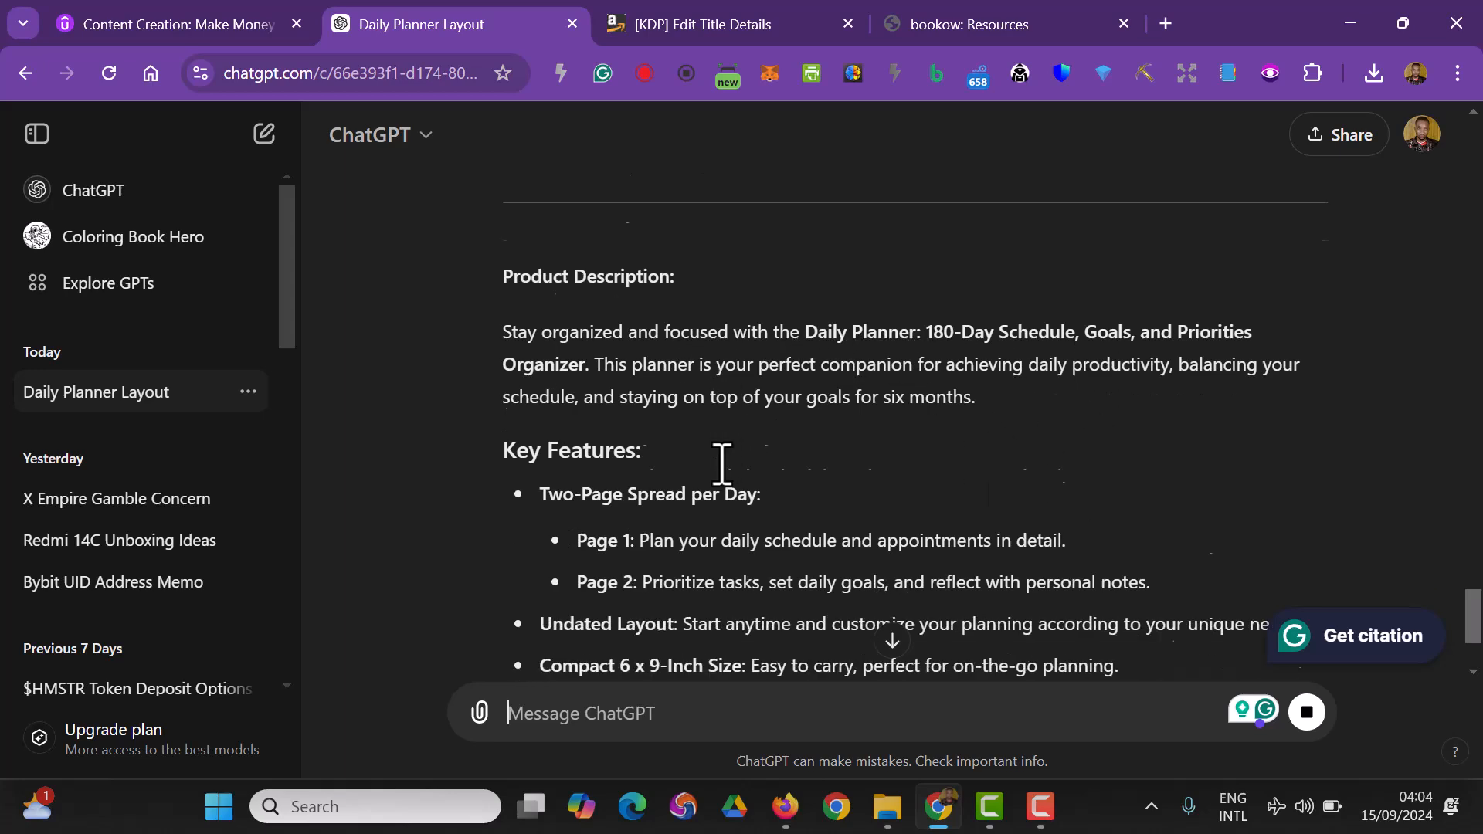
{"action": "scroll", "coordinate": [680, 449], "scroll_direction": "up", "scroll_amount": 2}
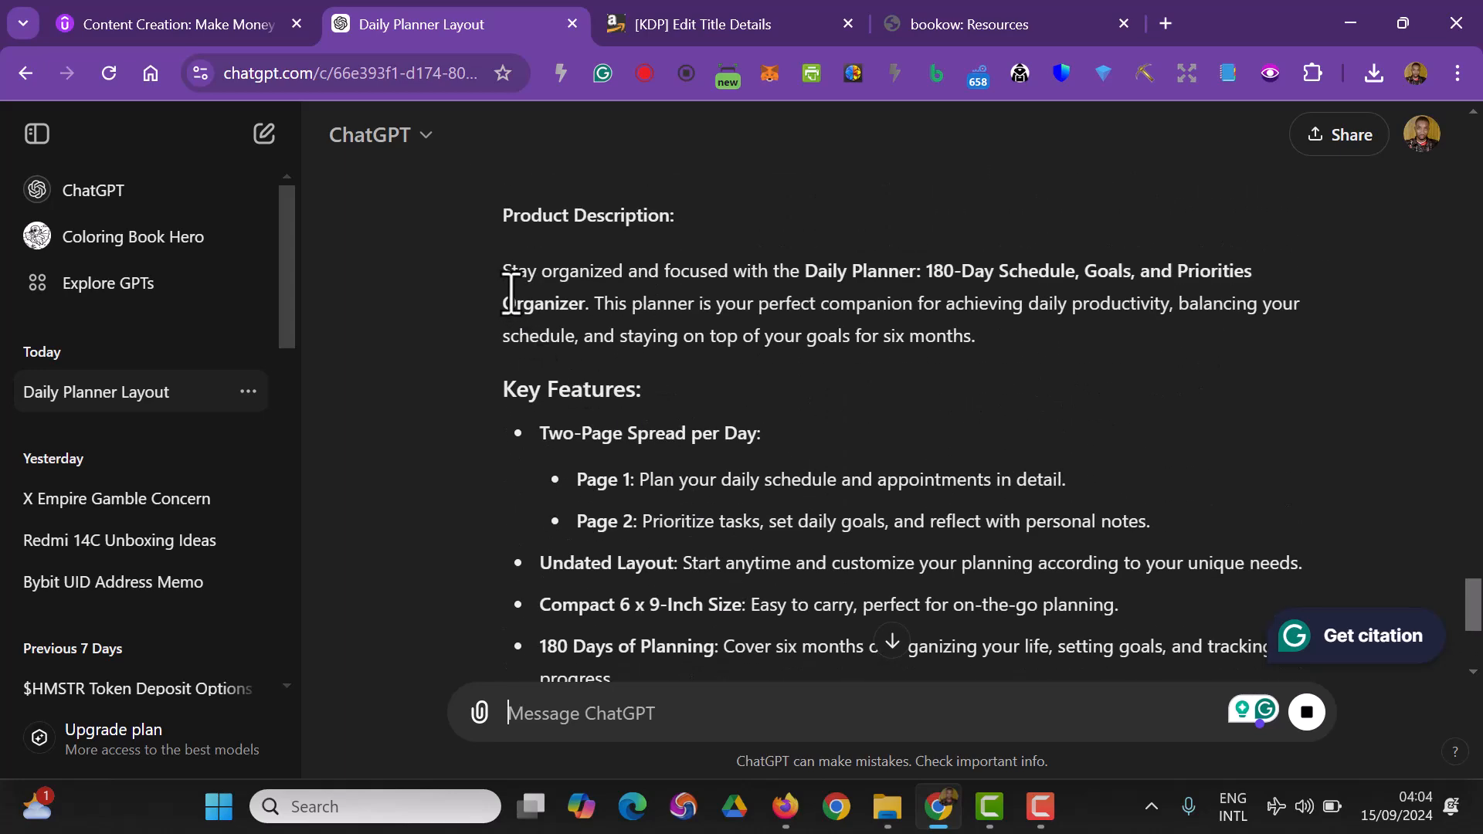
{"action": "left_click_drag", "start_coordinate": [506, 284], "coordinate": [672, 679]}
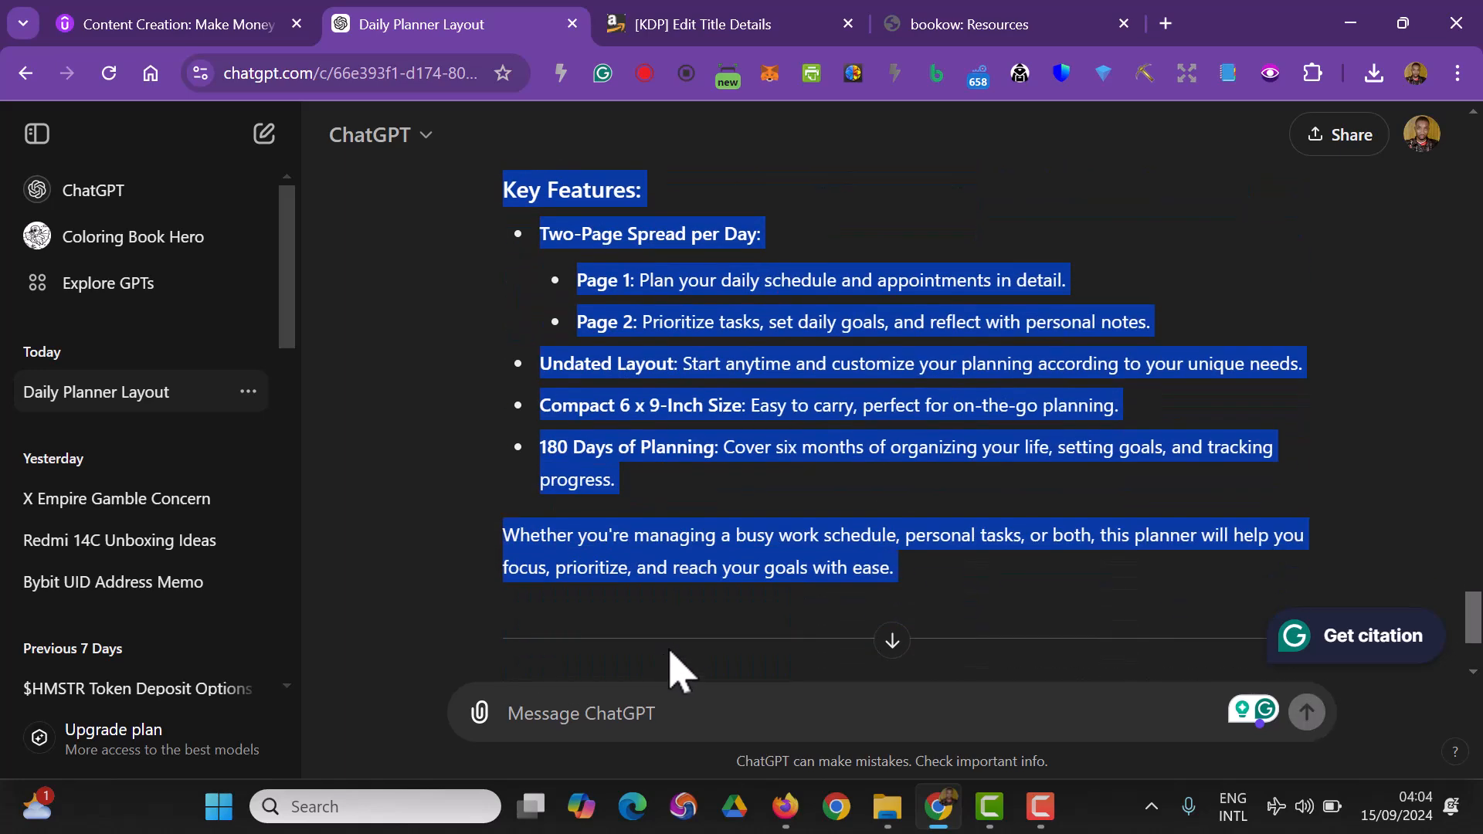
{"action": "right_click", "coordinate": [770, 395]}
{"action": "left_click", "coordinate": [811, 417]}
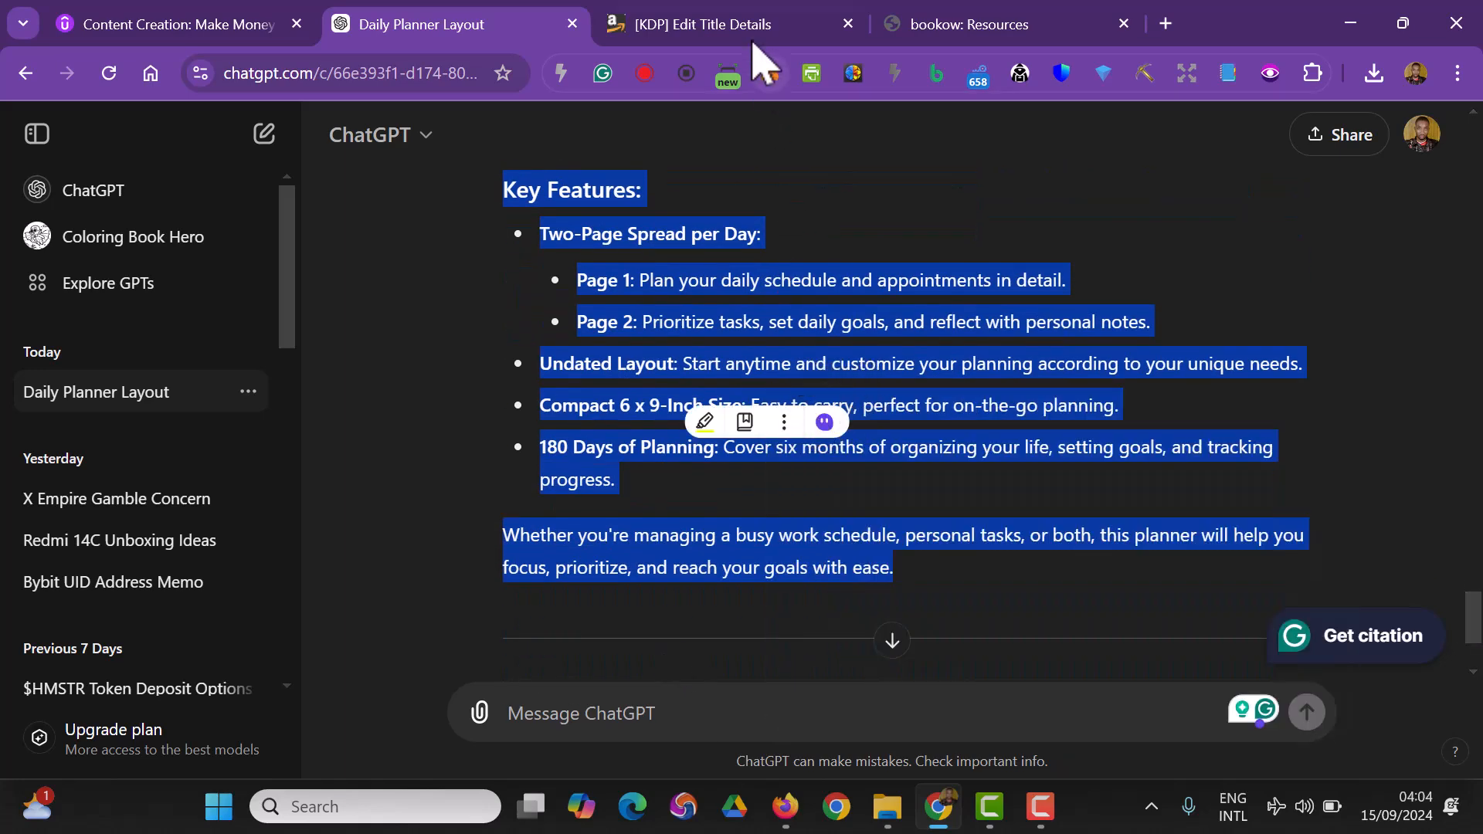
{"action": "left_click", "coordinate": [756, 27]}
{"action": "left_click", "coordinate": [655, 670]}
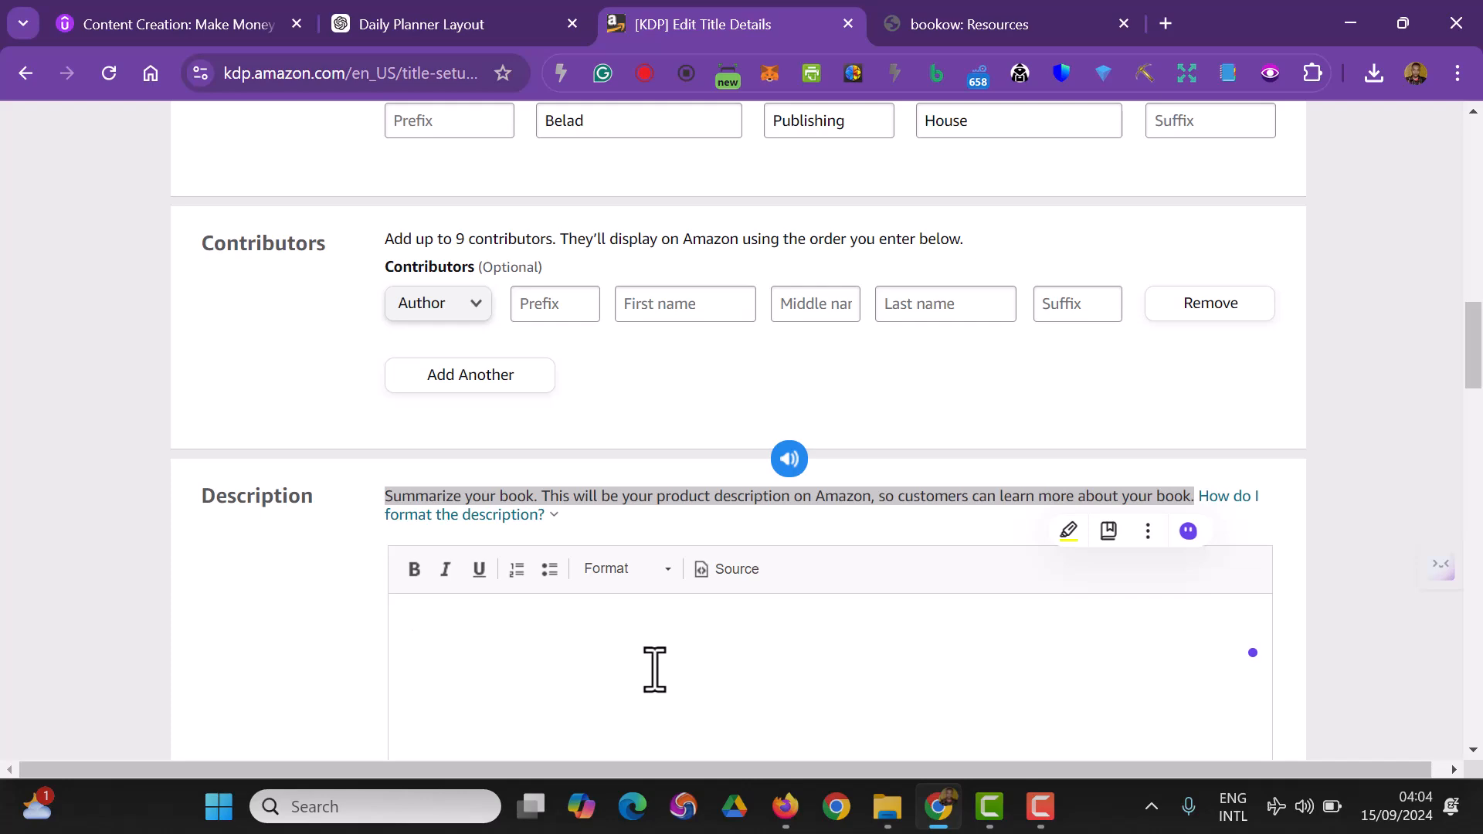
{"action": "key", "text": "ctrl+v"}
{"action": "scroll", "coordinate": [530, 453], "scroll_direction": "down", "scroll_amount": 3}
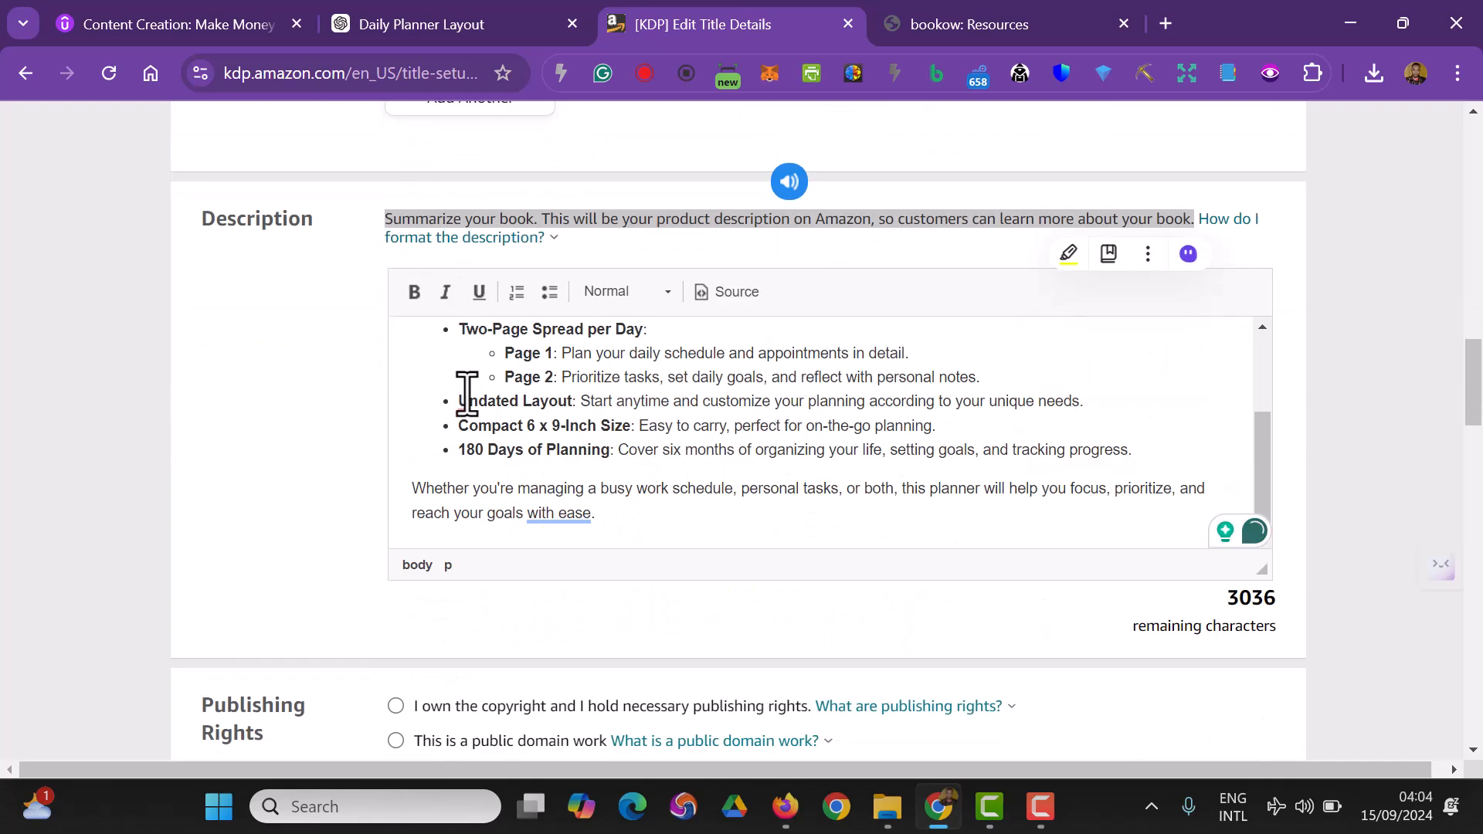
- Declare ownership of the copyright and necessary publishing rights, and answer No for sexually explicit images or title
{"action": "scroll", "coordinate": [513, 504], "scroll_direction": "down", "scroll_amount": 2}
{"action": "scroll", "coordinate": [513, 520], "scroll_direction": "down", "scroll_amount": 3}
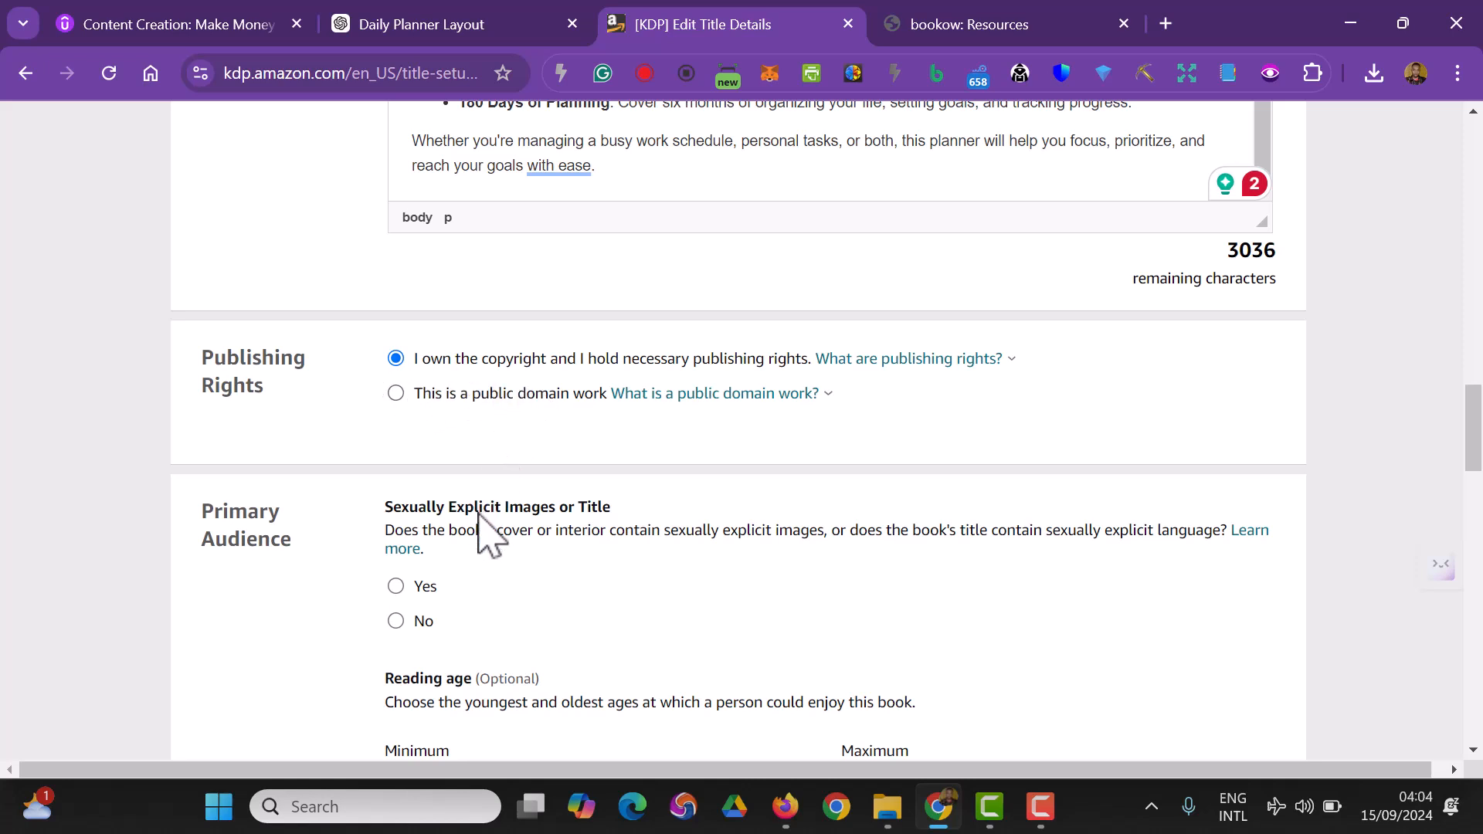
{"action": "scroll", "coordinate": [483, 528], "scroll_direction": "down", "scroll_amount": 1}
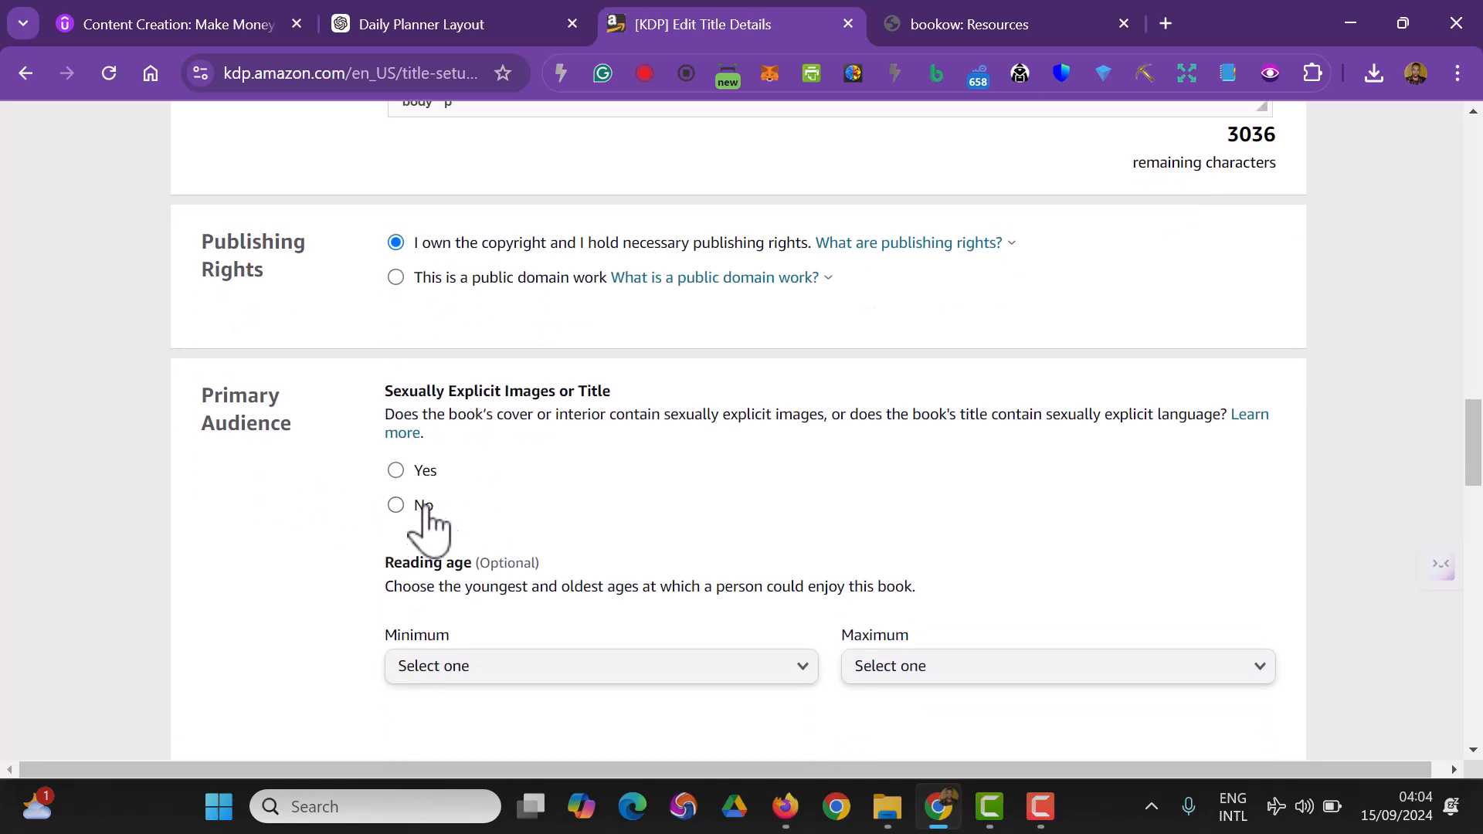
{"action": "scroll", "coordinate": [454, 530], "scroll_direction": "down", "scroll_amount": 1}
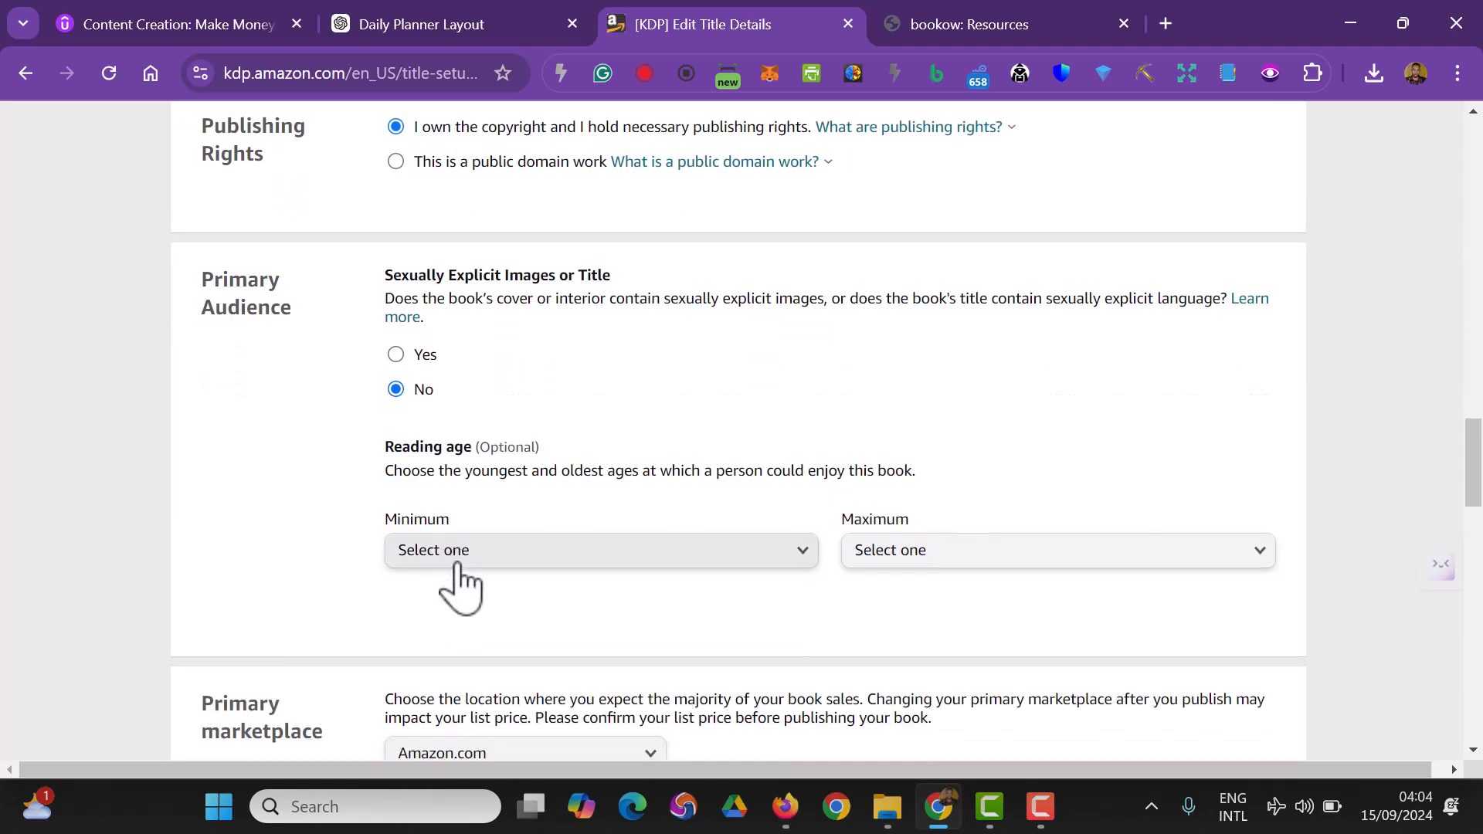
- Choose Amazon.com as the primary marketplace and classify the book as a low-content book
{"action": "scroll", "coordinate": [491, 591], "scroll_direction": "down", "scroll_amount": 2}
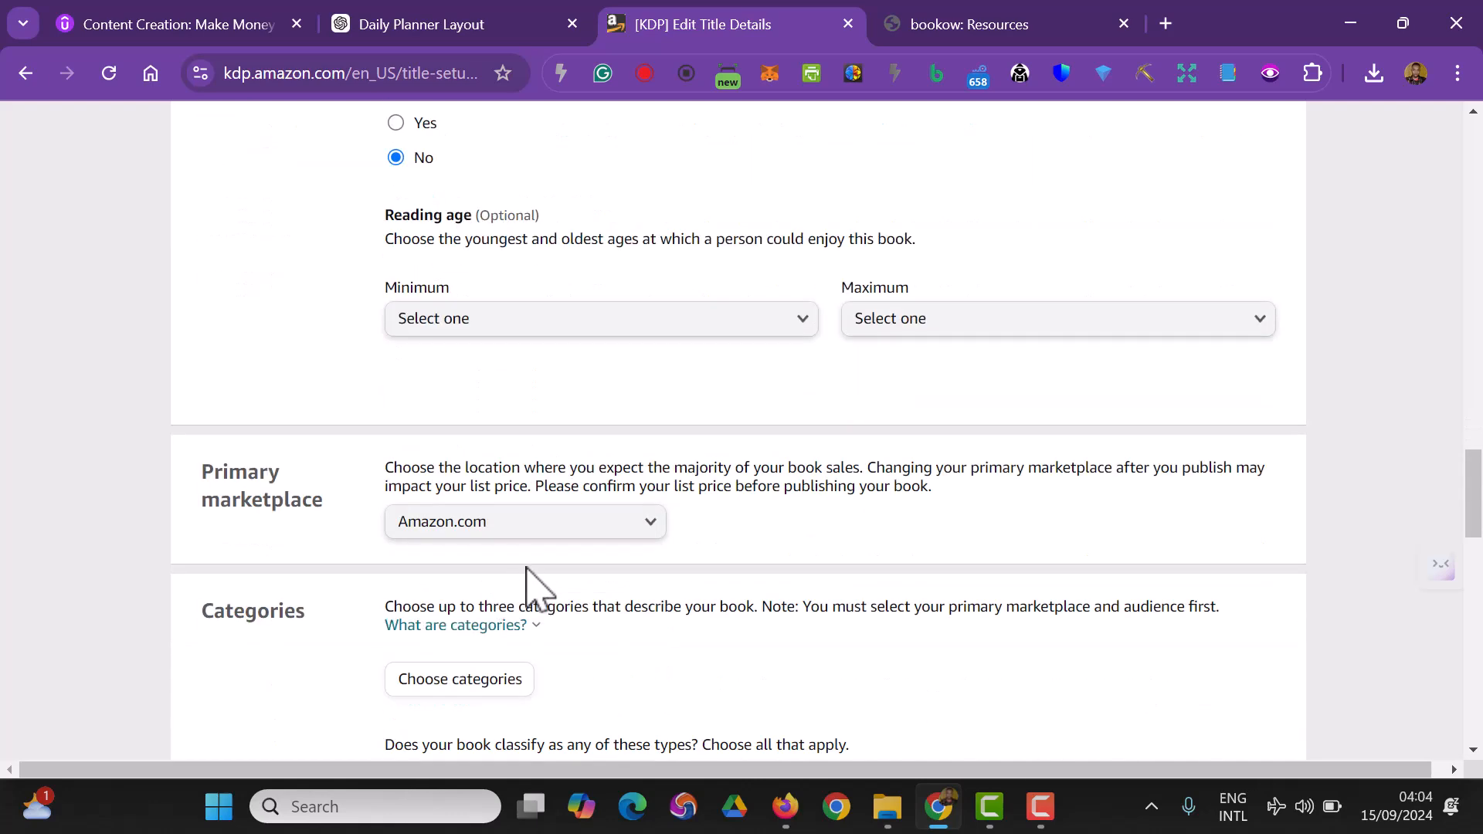
{"action": "scroll", "coordinate": [531, 591], "scroll_direction": "down", "scroll_amount": 2}
{"action": "left_click", "coordinate": [503, 299]}
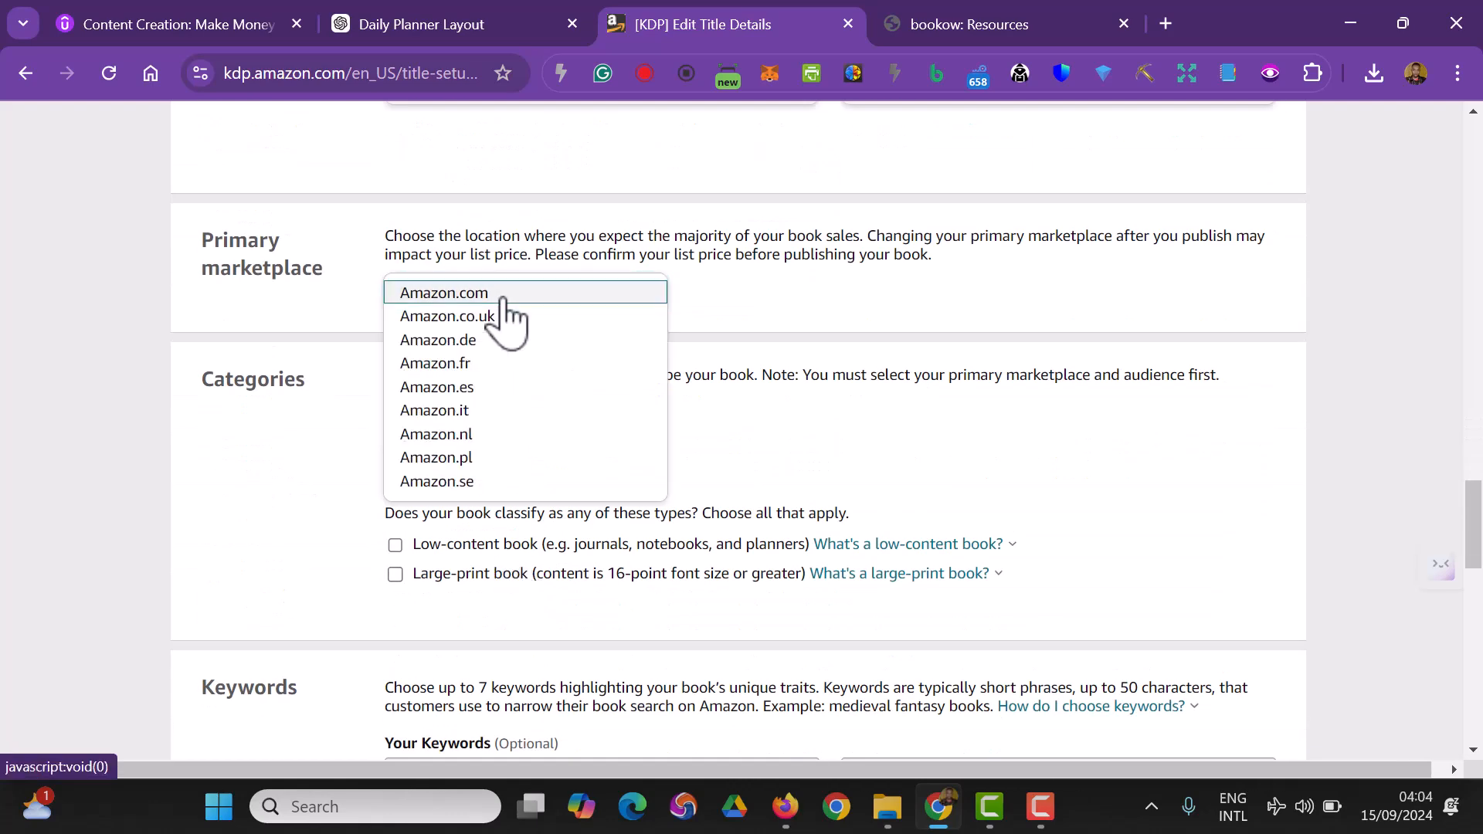
{"action": "left_click", "coordinate": [503, 297]}
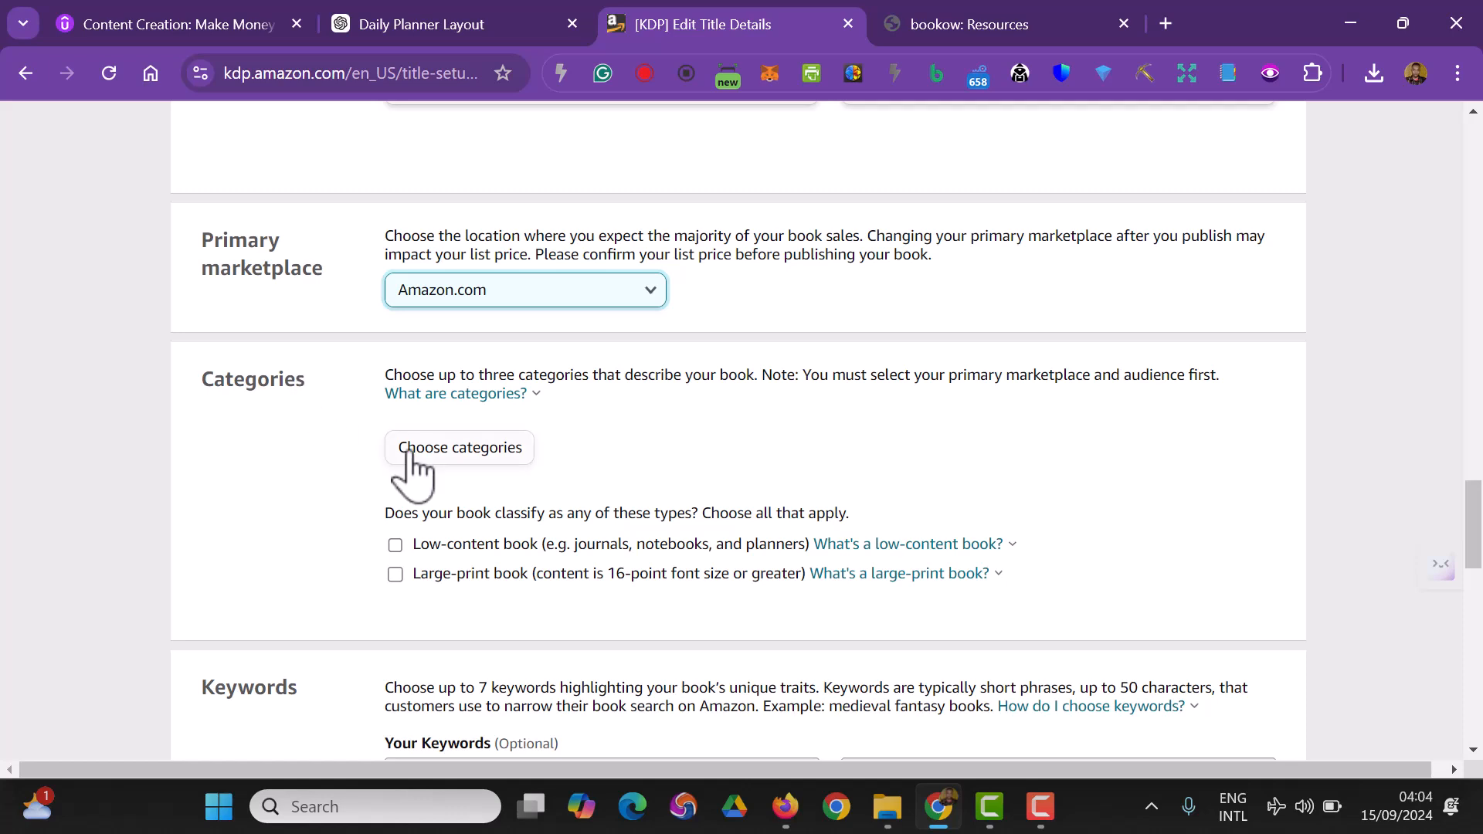
{"action": "left_click", "coordinate": [396, 545]}
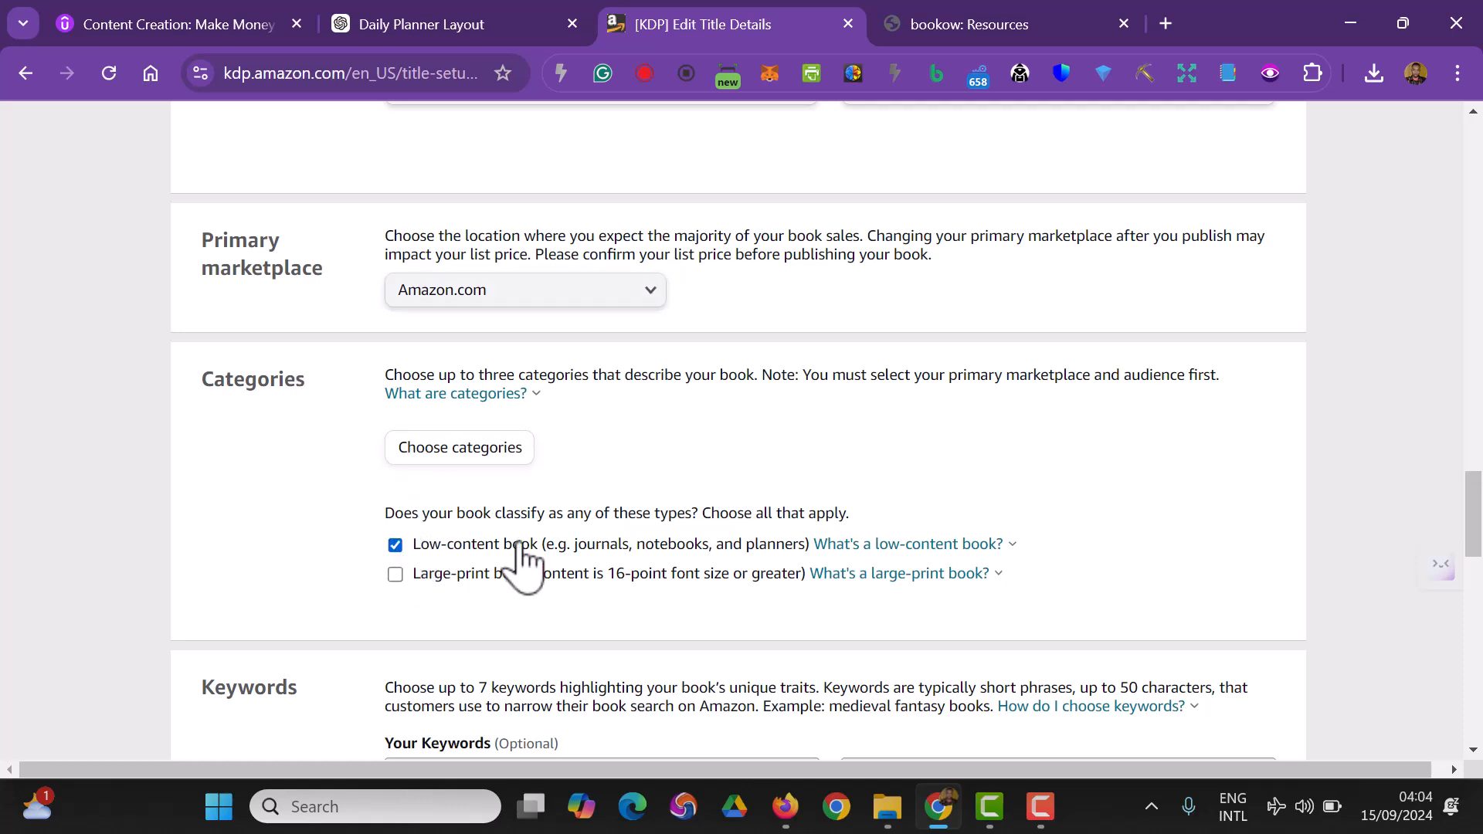
- Check the Categories dialog without choosing any, and send KDP's instruction to choose up to three categories to ChatGPT
{"action": "left_click", "coordinate": [509, 463]}
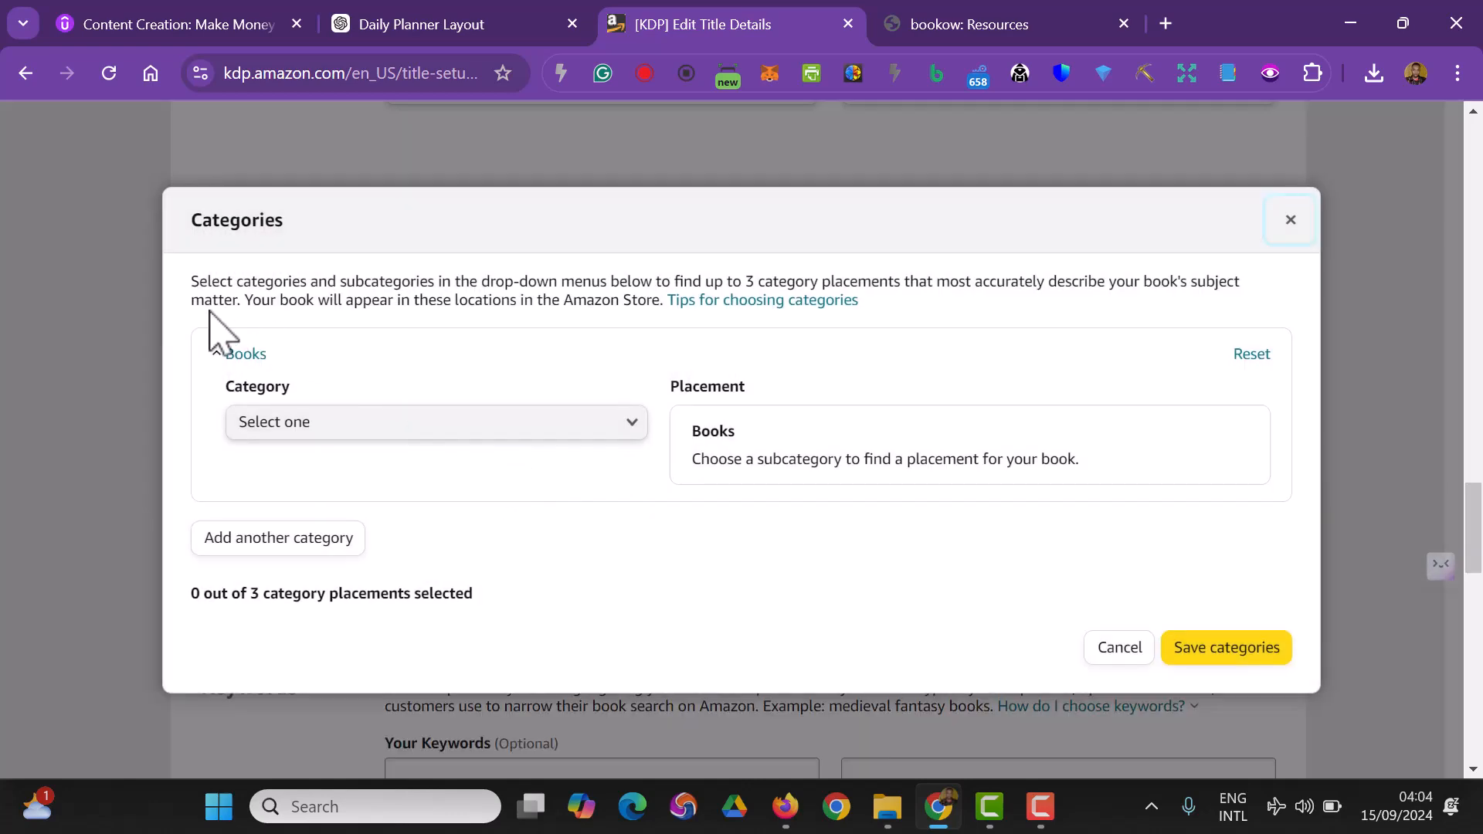
{"action": "left_click", "coordinate": [1288, 238]}
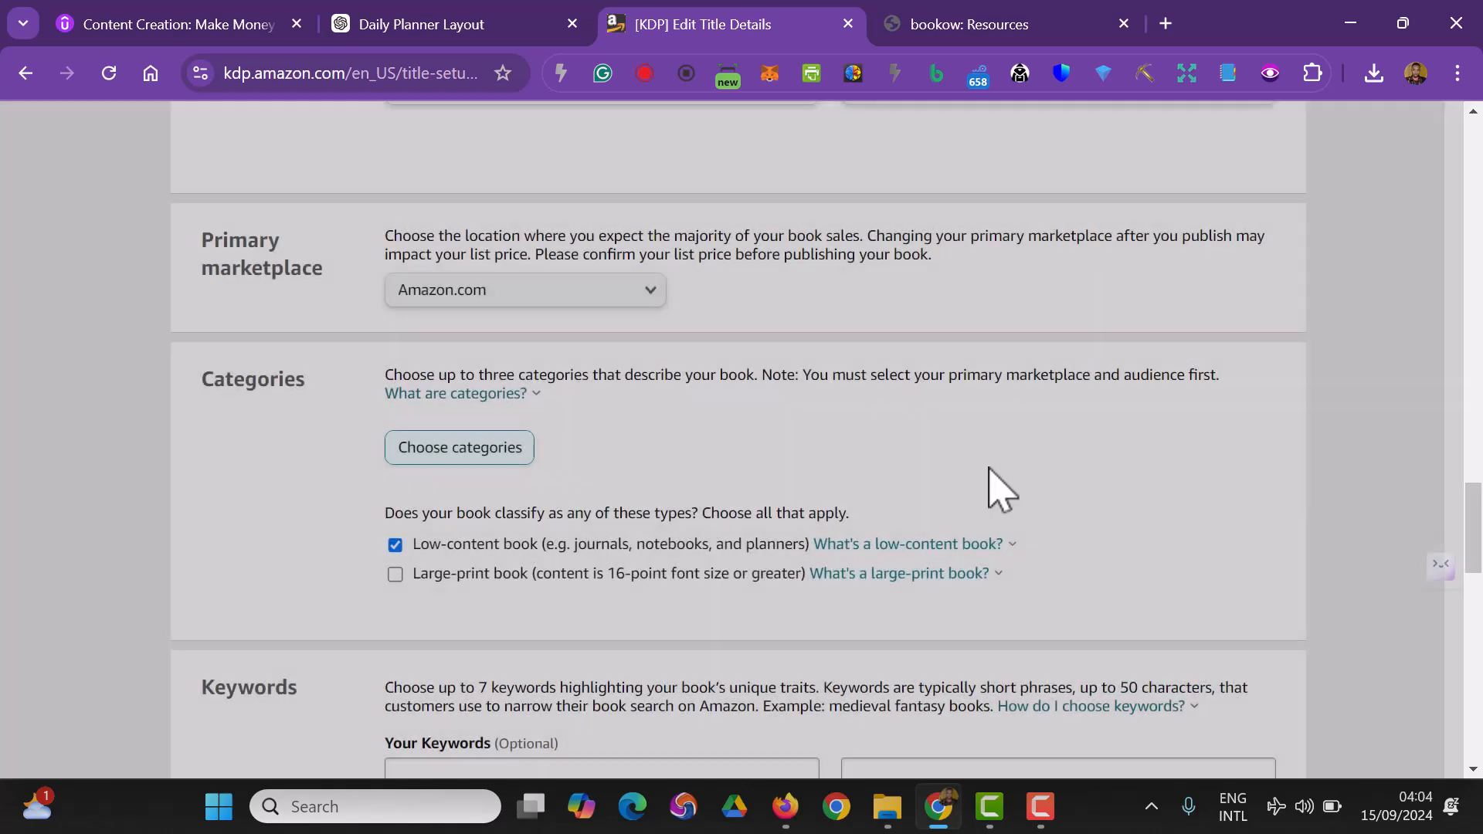
{"action": "left_click_drag", "start_coordinate": [384, 368], "coordinate": [1251, 394]}
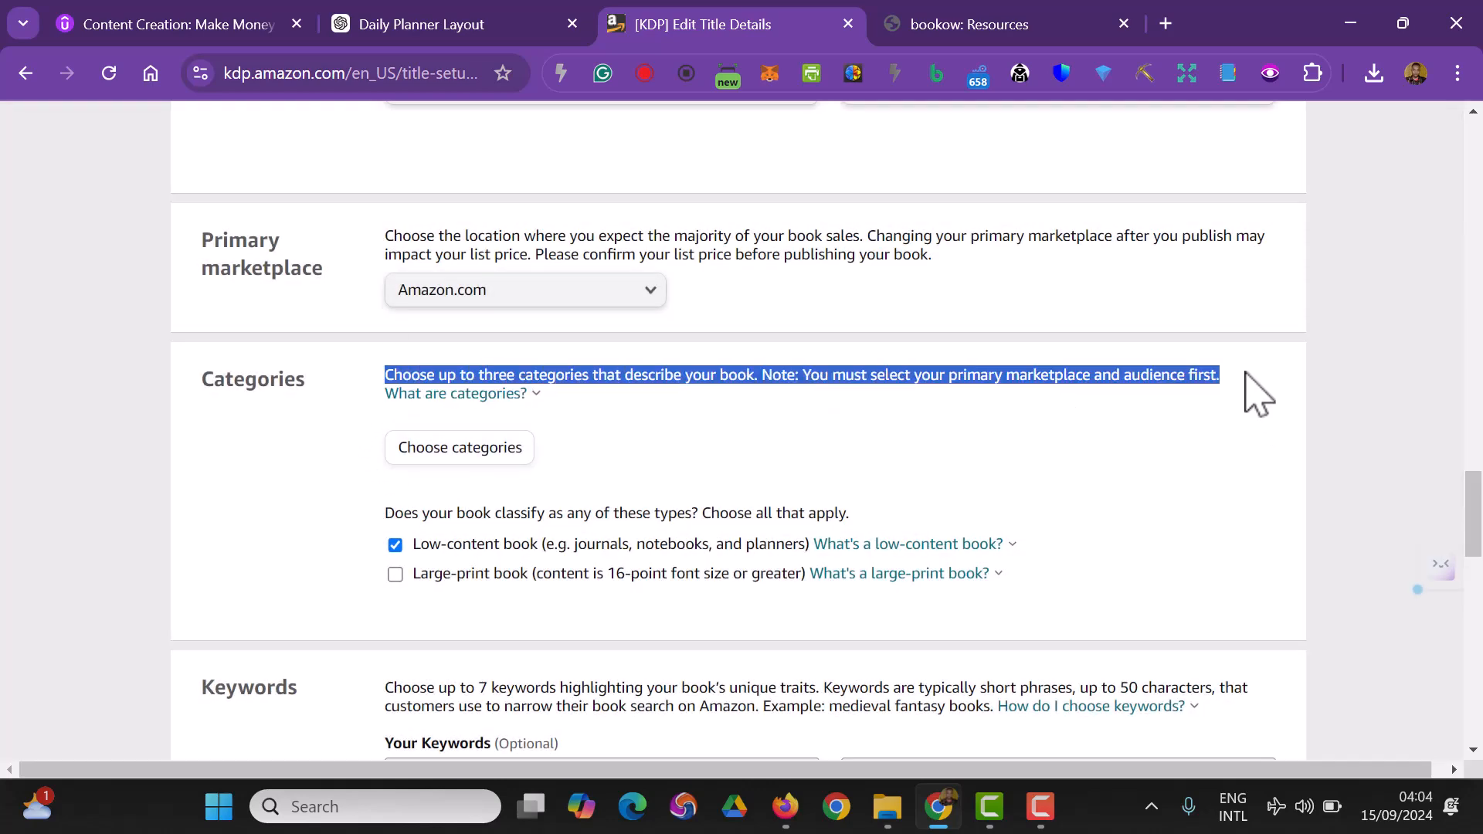
{"action": "right_click", "coordinate": [591, 377]}
{"action": "left_click", "coordinate": [830, 396]}
{"action": "left_click", "coordinate": [479, 30]}
{"action": "left_click", "coordinate": [582, 717]}
{"action": "key", "text": "ctrl+v"}
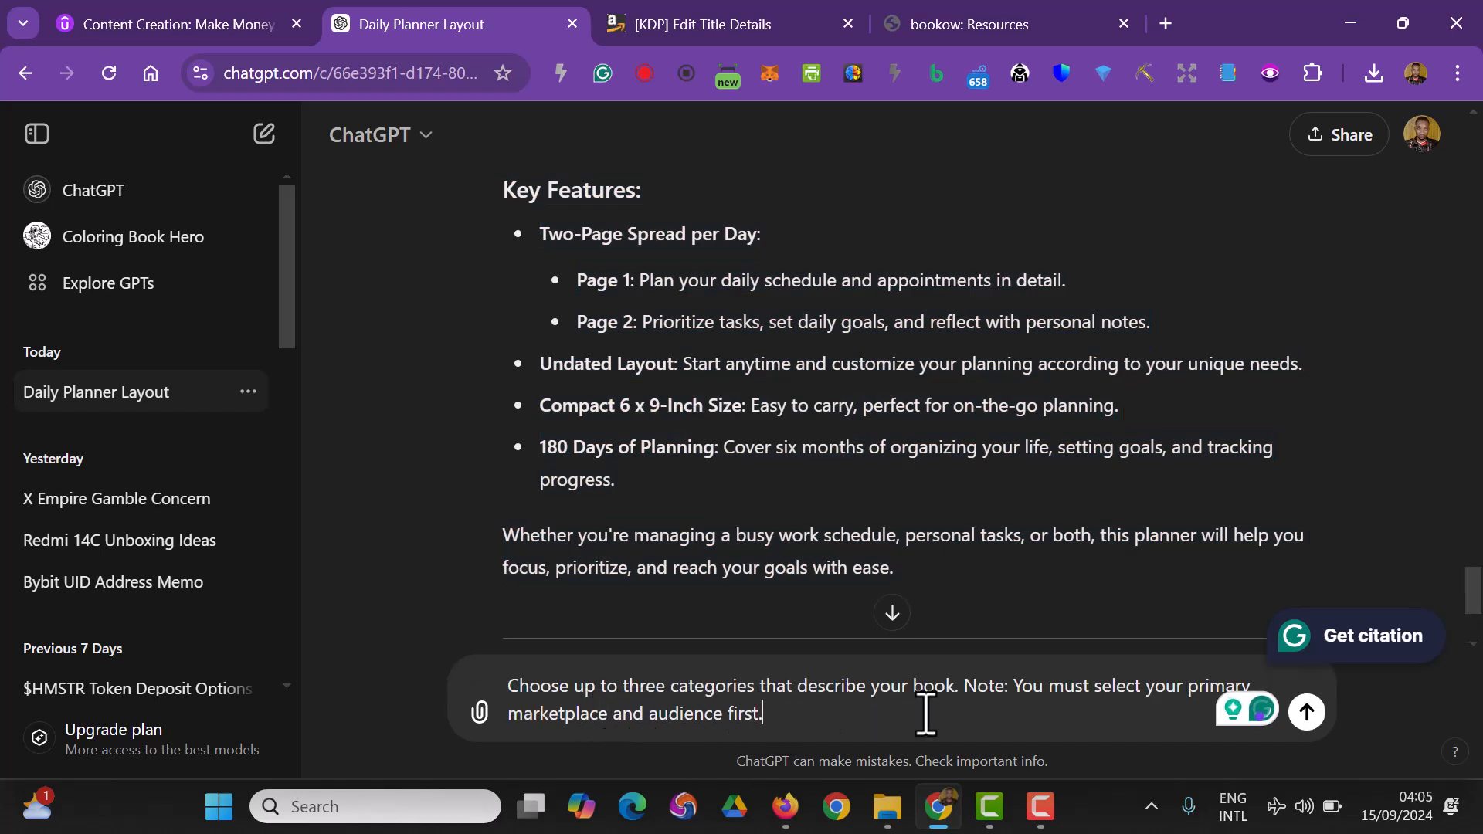
{"action": "left_click", "coordinate": [1309, 715]}
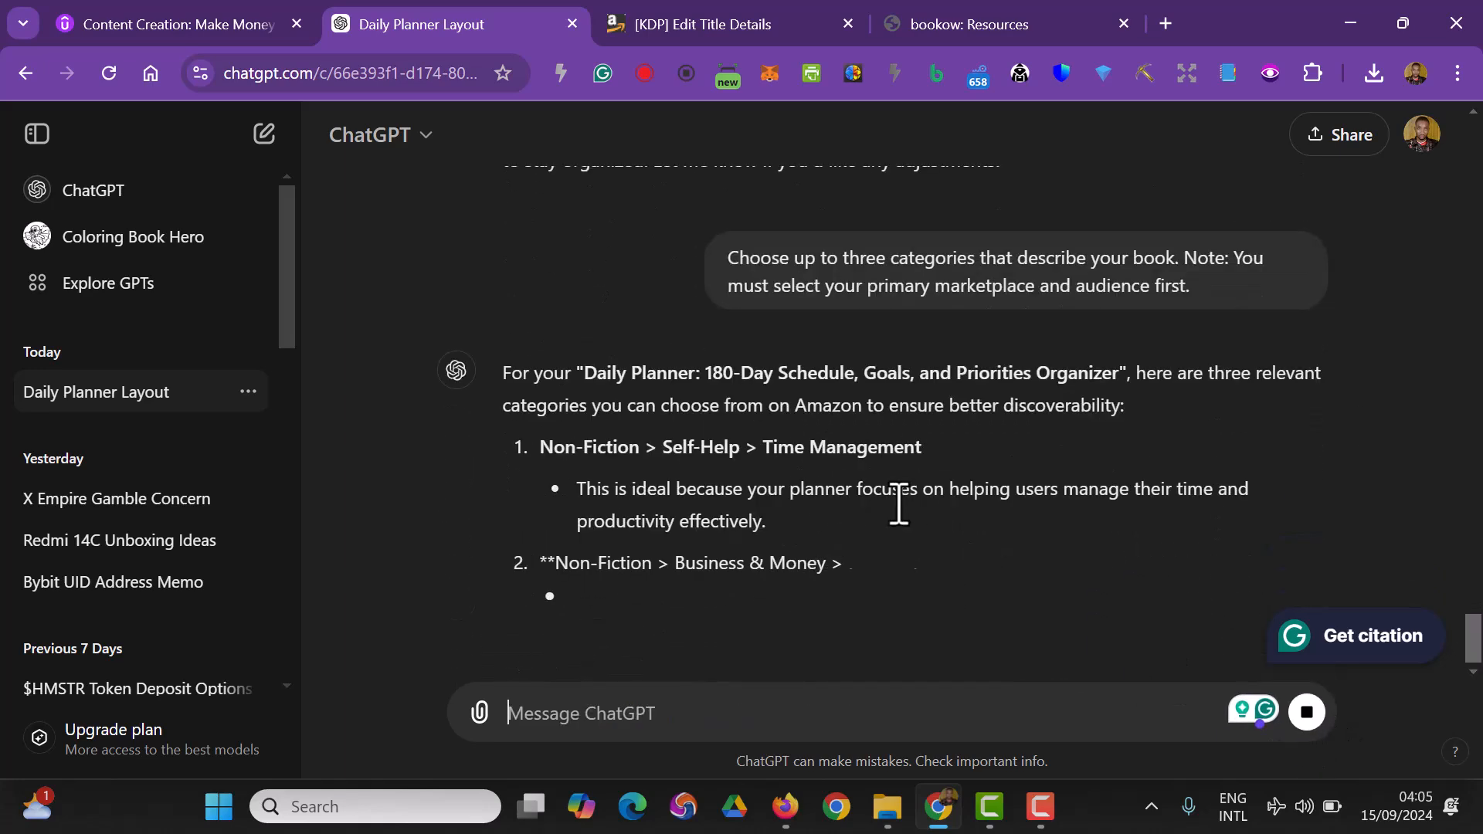
{"action": "scroll", "coordinate": [804, 438], "scroll_direction": "up", "scroll_amount": 1}
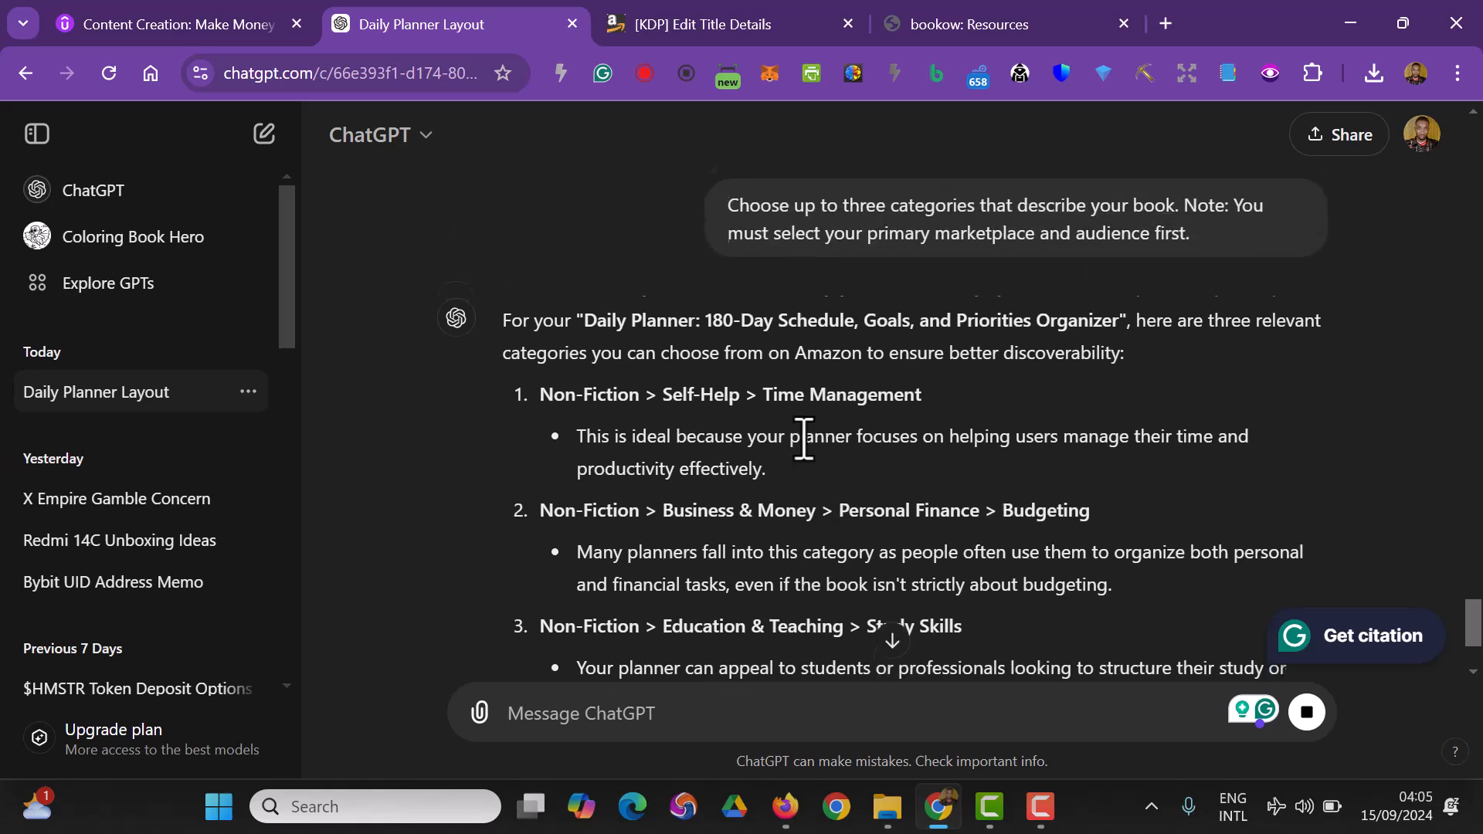
- In KDP's category selection, choose the Self-Help category and select its Time Management placement
{"action": "scroll", "coordinate": [803, 438], "scroll_direction": "down", "scroll_amount": 2}
{"action": "left_click", "coordinate": [690, 35]}
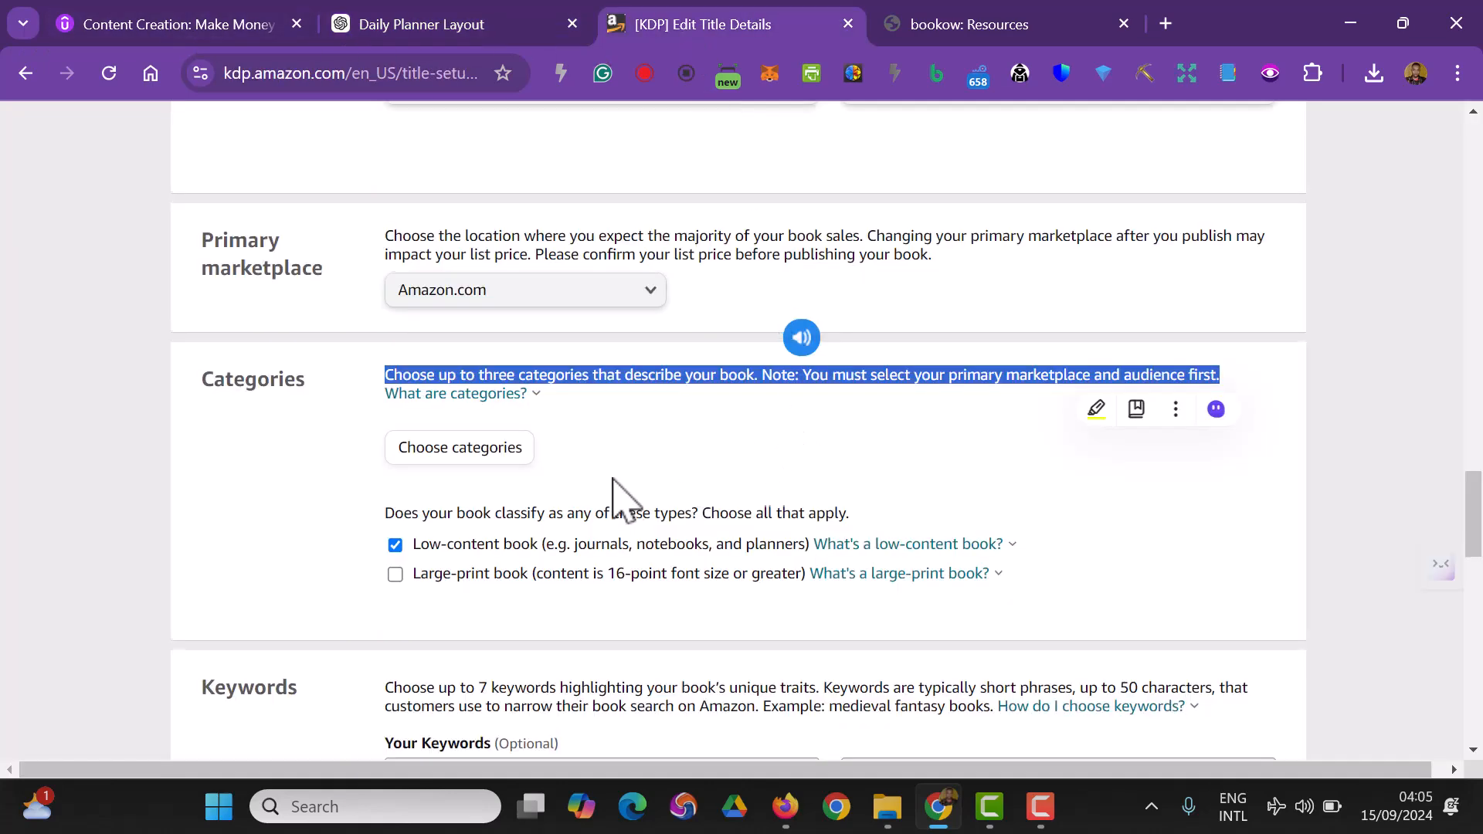
{"action": "scroll", "coordinate": [630, 494], "scroll_direction": "down", "scroll_amount": 1}
{"action": "left_click", "coordinate": [492, 340]}
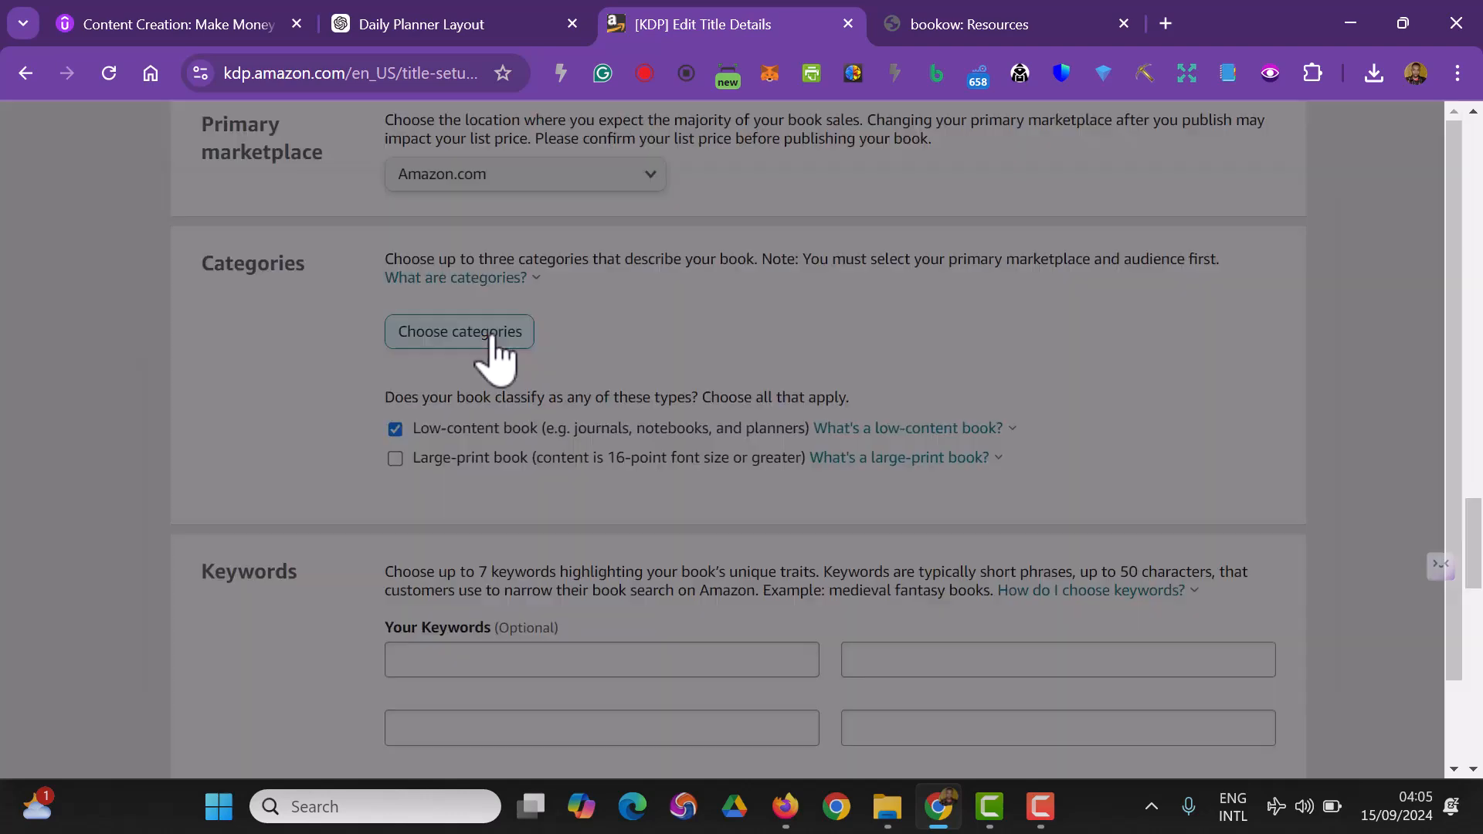
{"action": "left_click", "coordinate": [508, 425]}
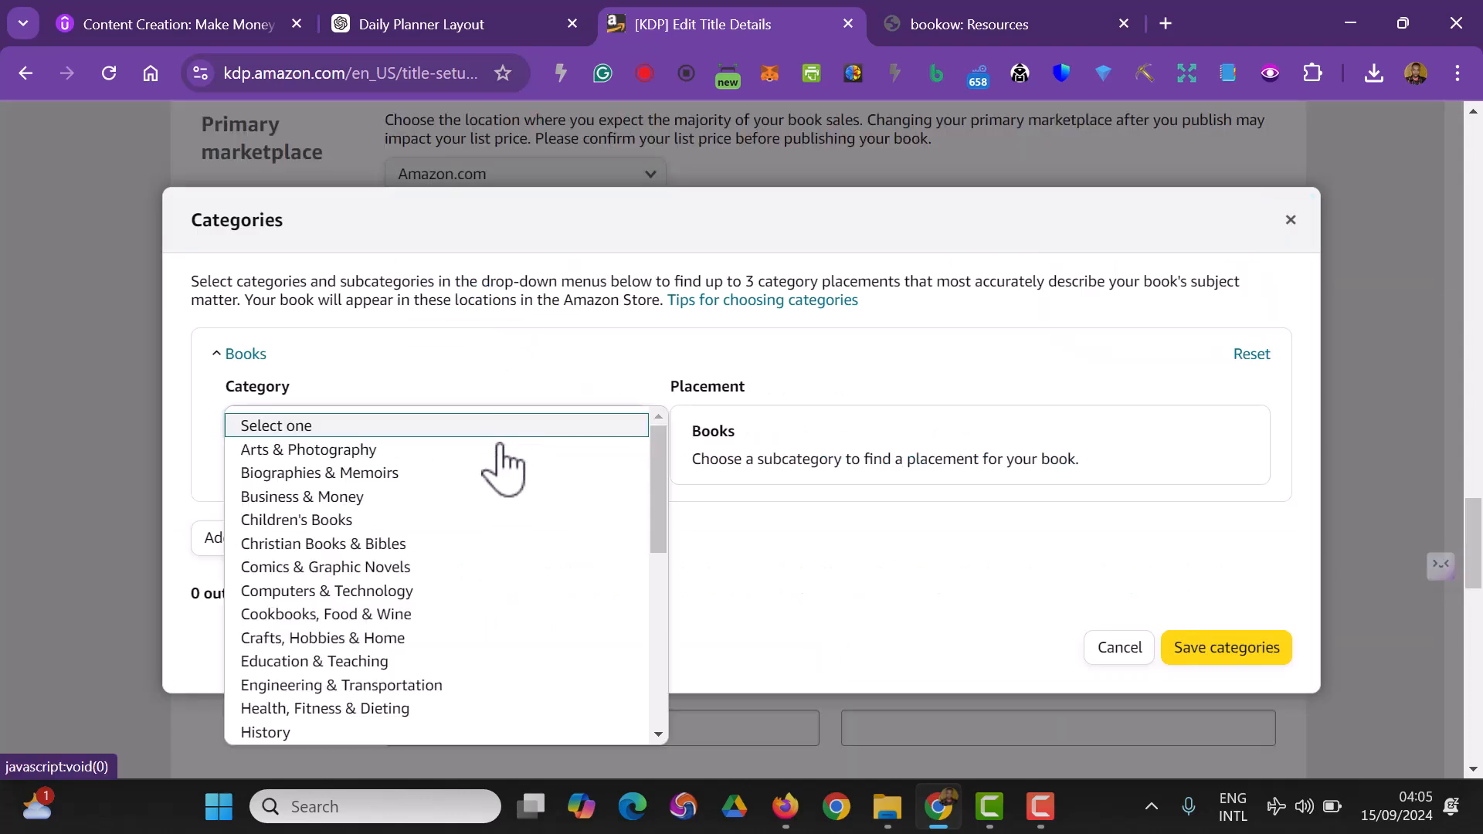
{"action": "scroll", "coordinate": [448, 564], "scroll_direction": "down", "scroll_amount": 6}
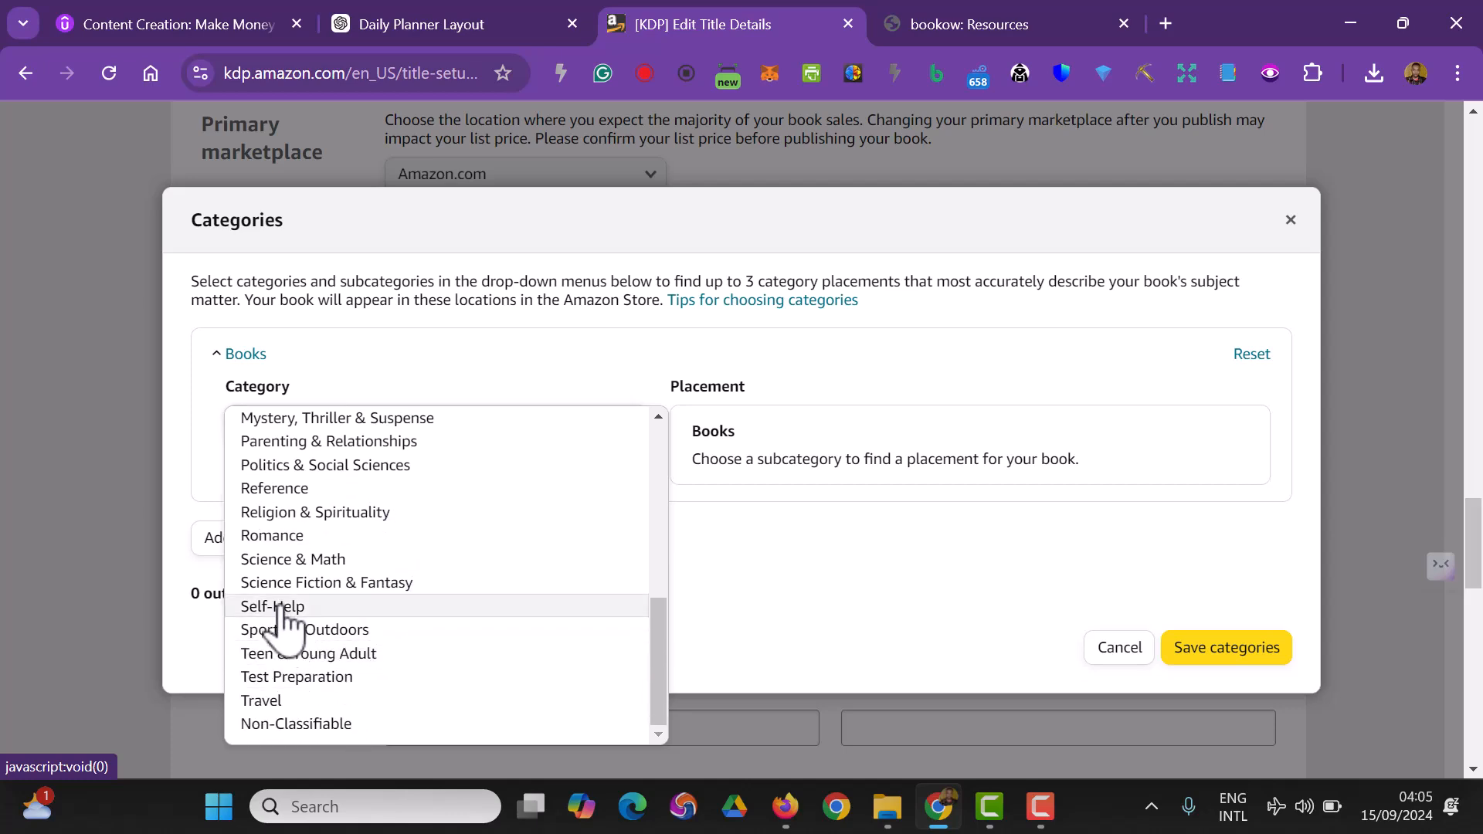
{"action": "left_click", "coordinate": [282, 606]}
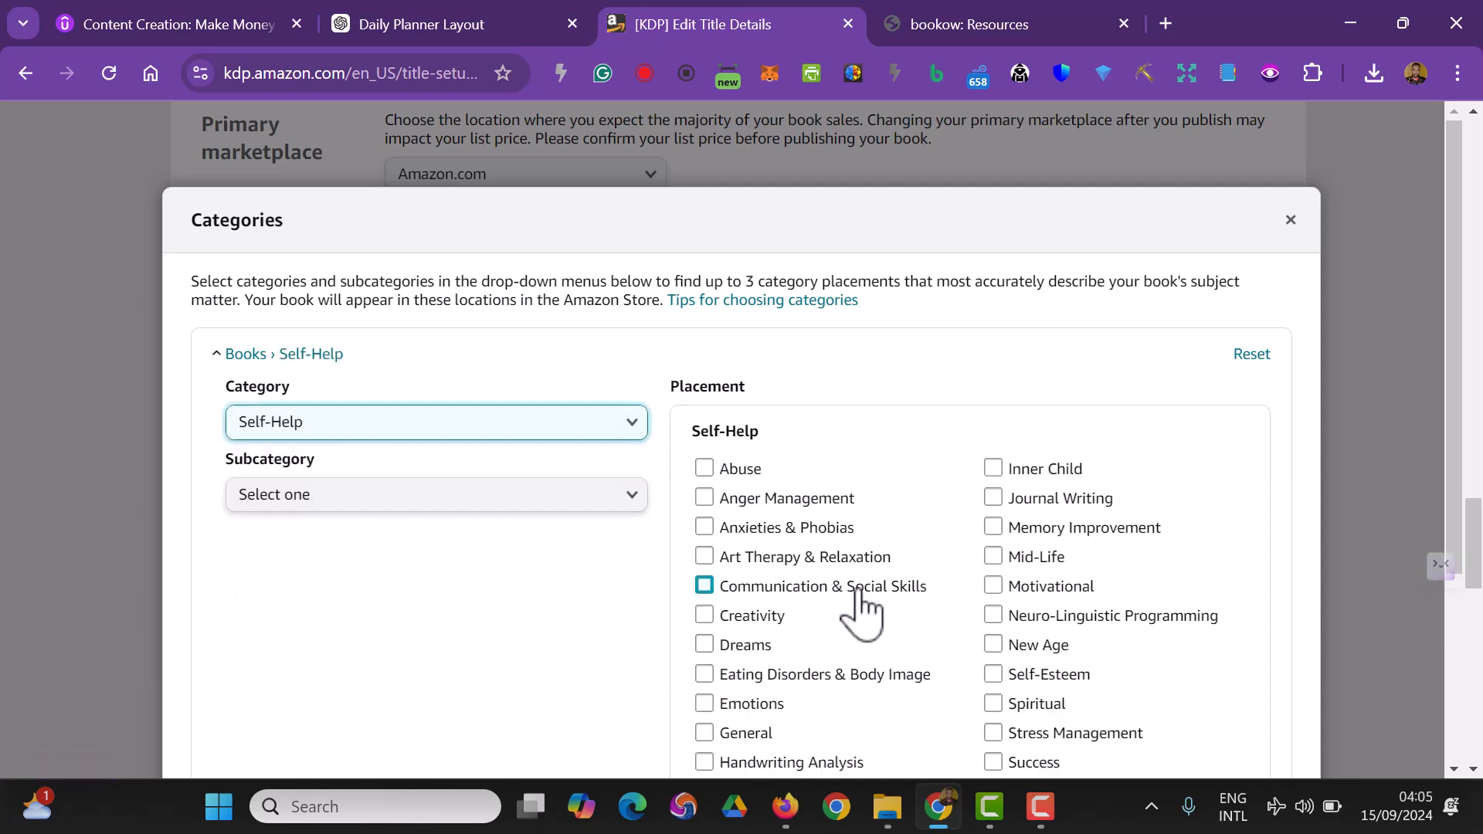
{"action": "scroll", "coordinate": [860, 614], "scroll_direction": "down", "scroll_amount": 2}
{"action": "left_click", "coordinate": [997, 684]}
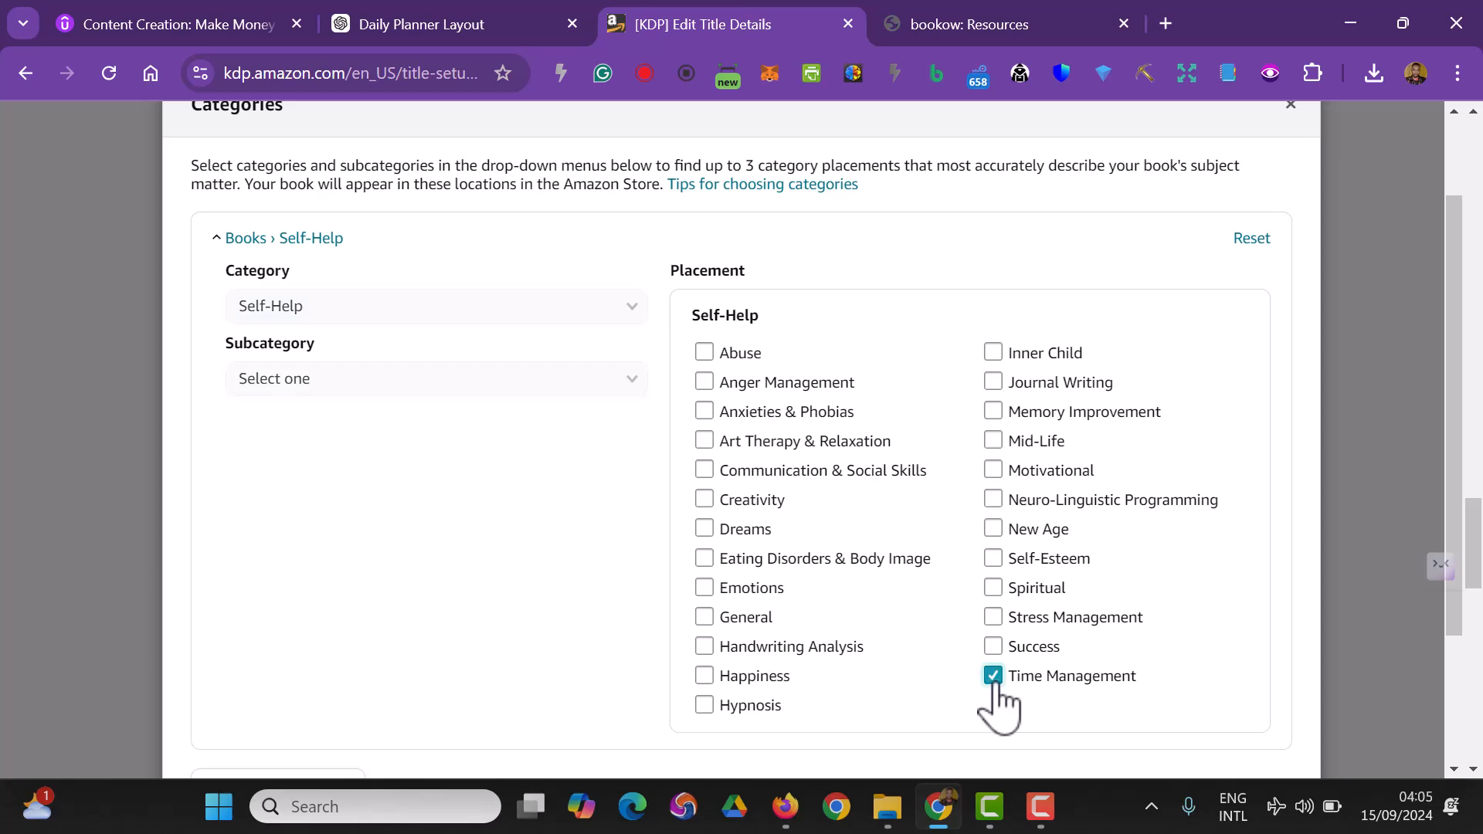
{"action": "scroll", "coordinate": [1124, 533], "scroll_direction": "down", "scroll_amount": 2}
{"action": "scroll", "coordinate": [1124, 533], "scroll_direction": "down", "scroll_amount": 1}
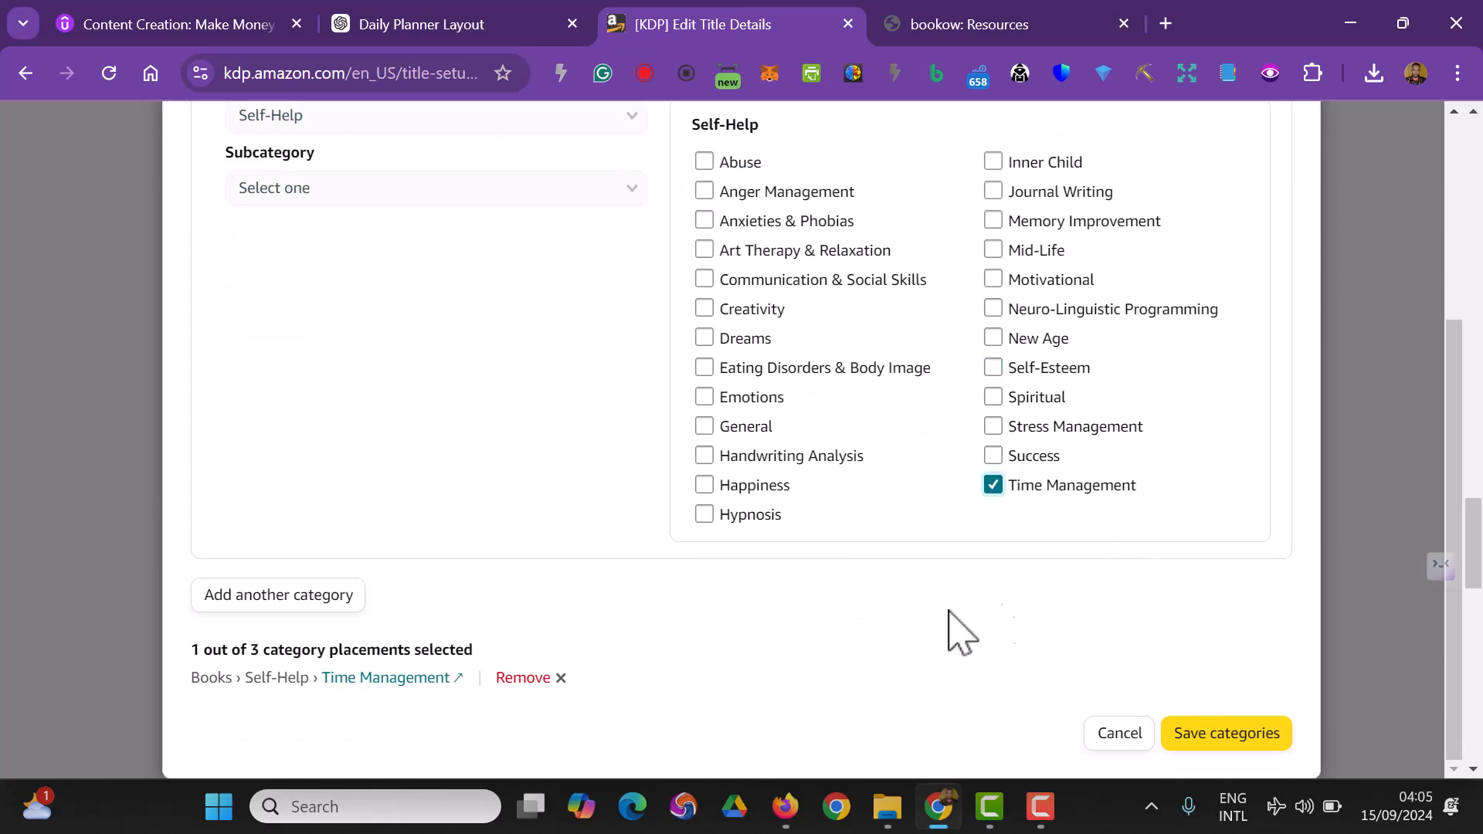
- Review ChatGPT's three category suggestions and send it the request "give me other categories for this daily planner"
{"action": "left_click", "coordinate": [448, 30]}
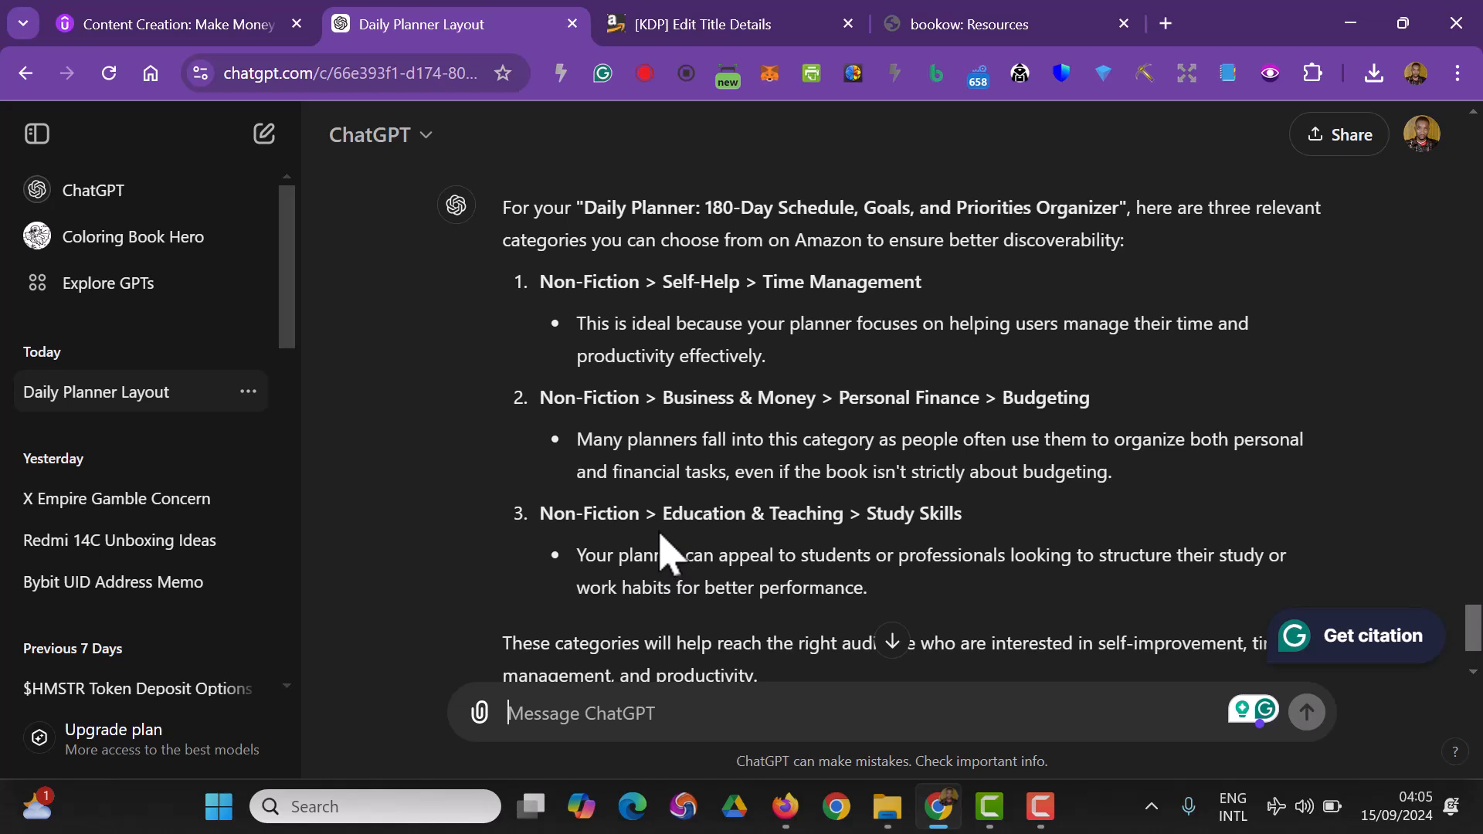
{"action": "scroll", "coordinate": [738, 556], "scroll_direction": "down", "scroll_amount": 2}
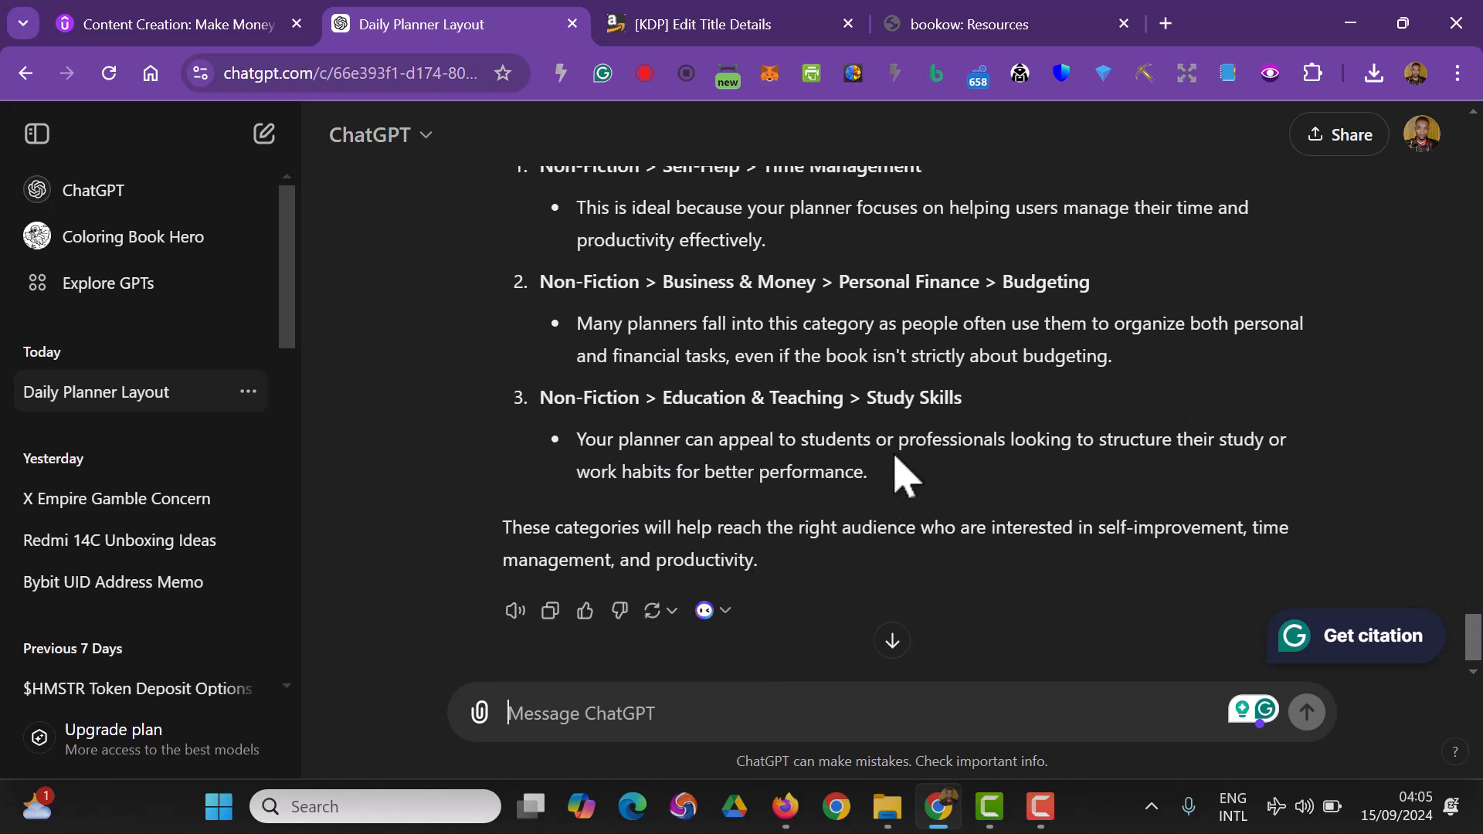
{"action": "type", "text": "give me oth"}
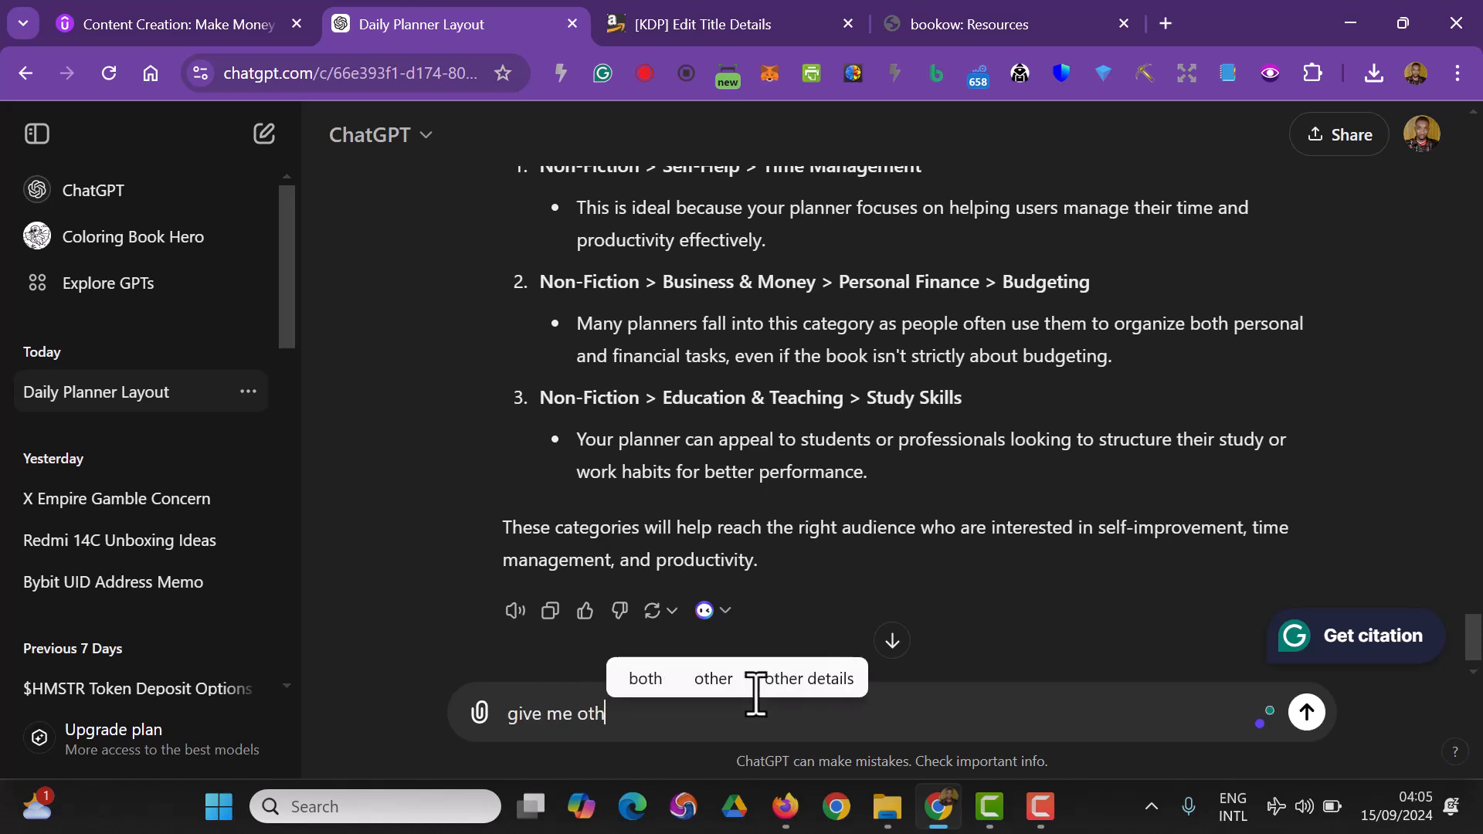
{"action": "type", "text": "er categories f"}
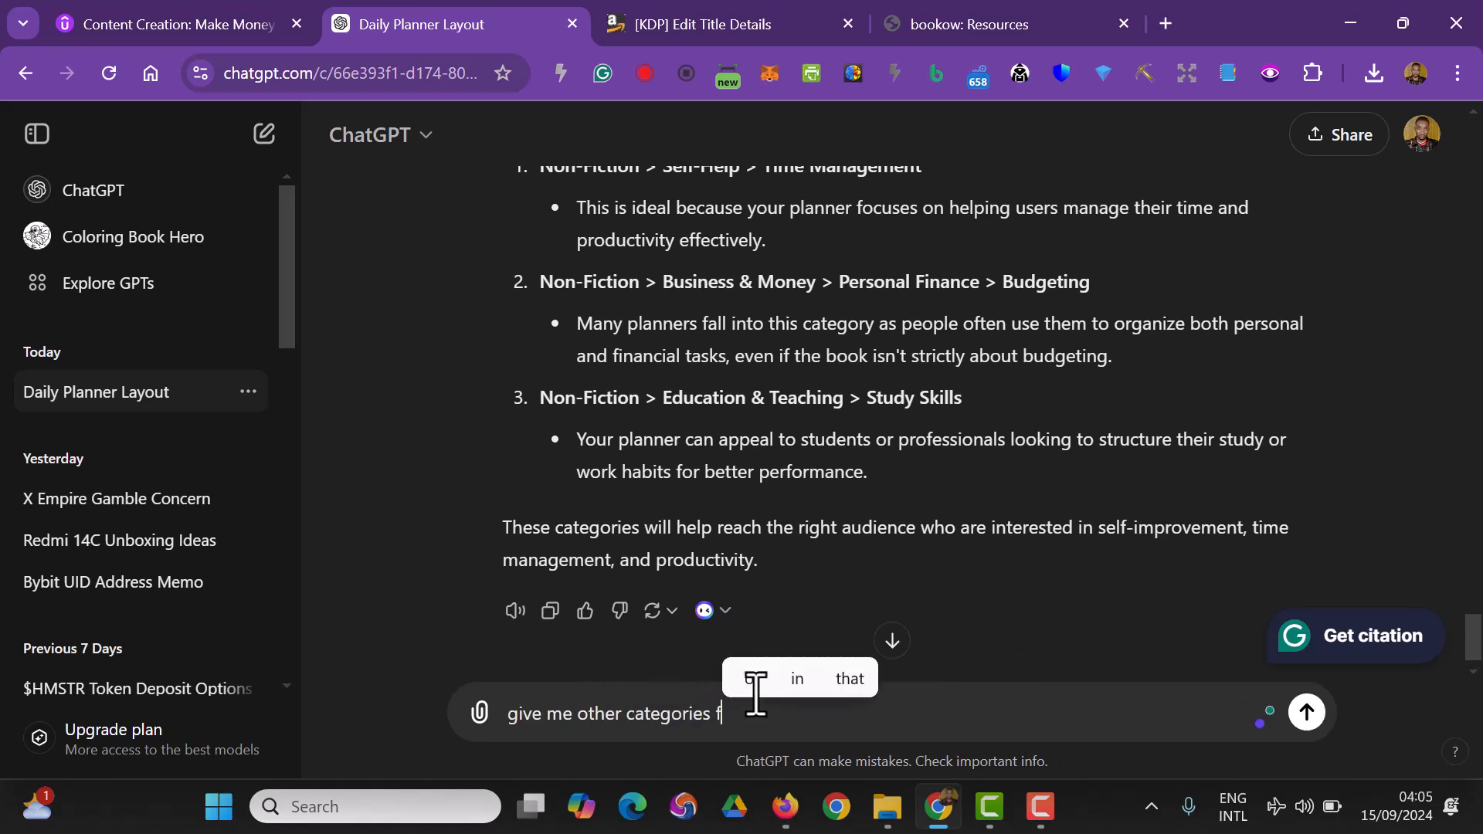
{"action": "type", "text": "or this daily planner"}
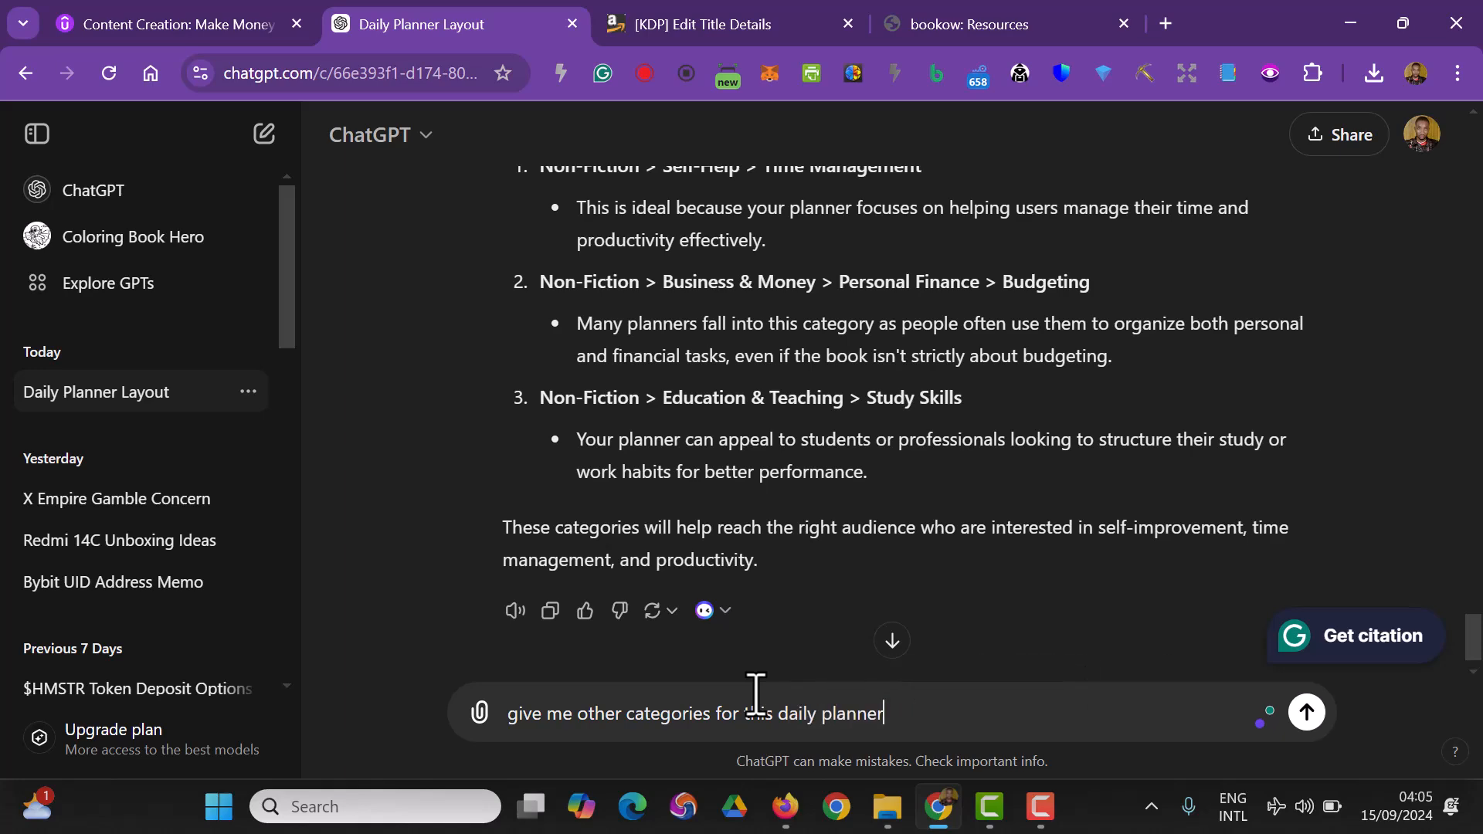
{"action": "key", "text": "Return"}
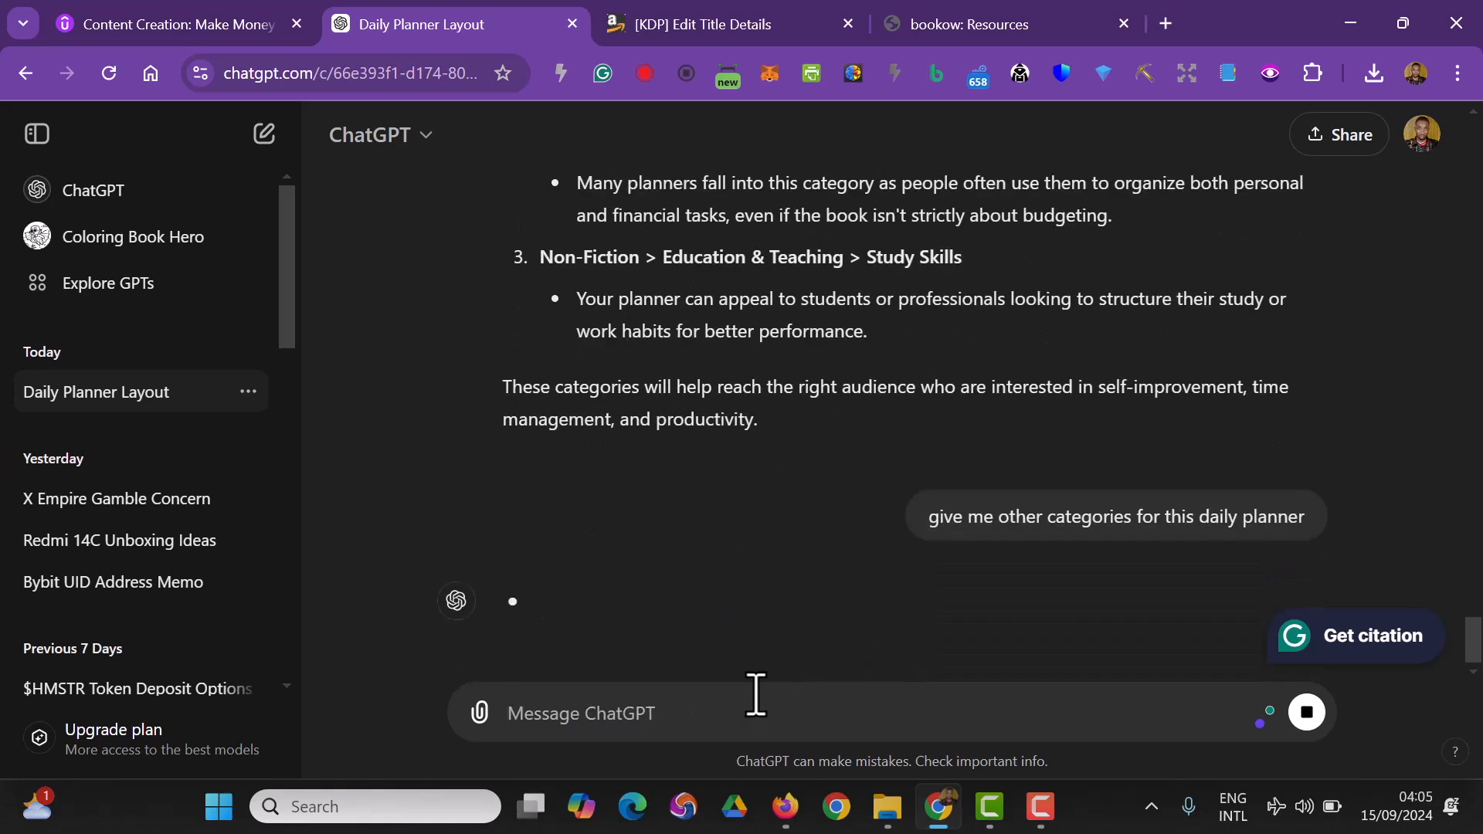
- Back in KDP, add another Self-Help category with the Journal Writing placement and save the categories
{"action": "left_click", "coordinate": [714, 23]}
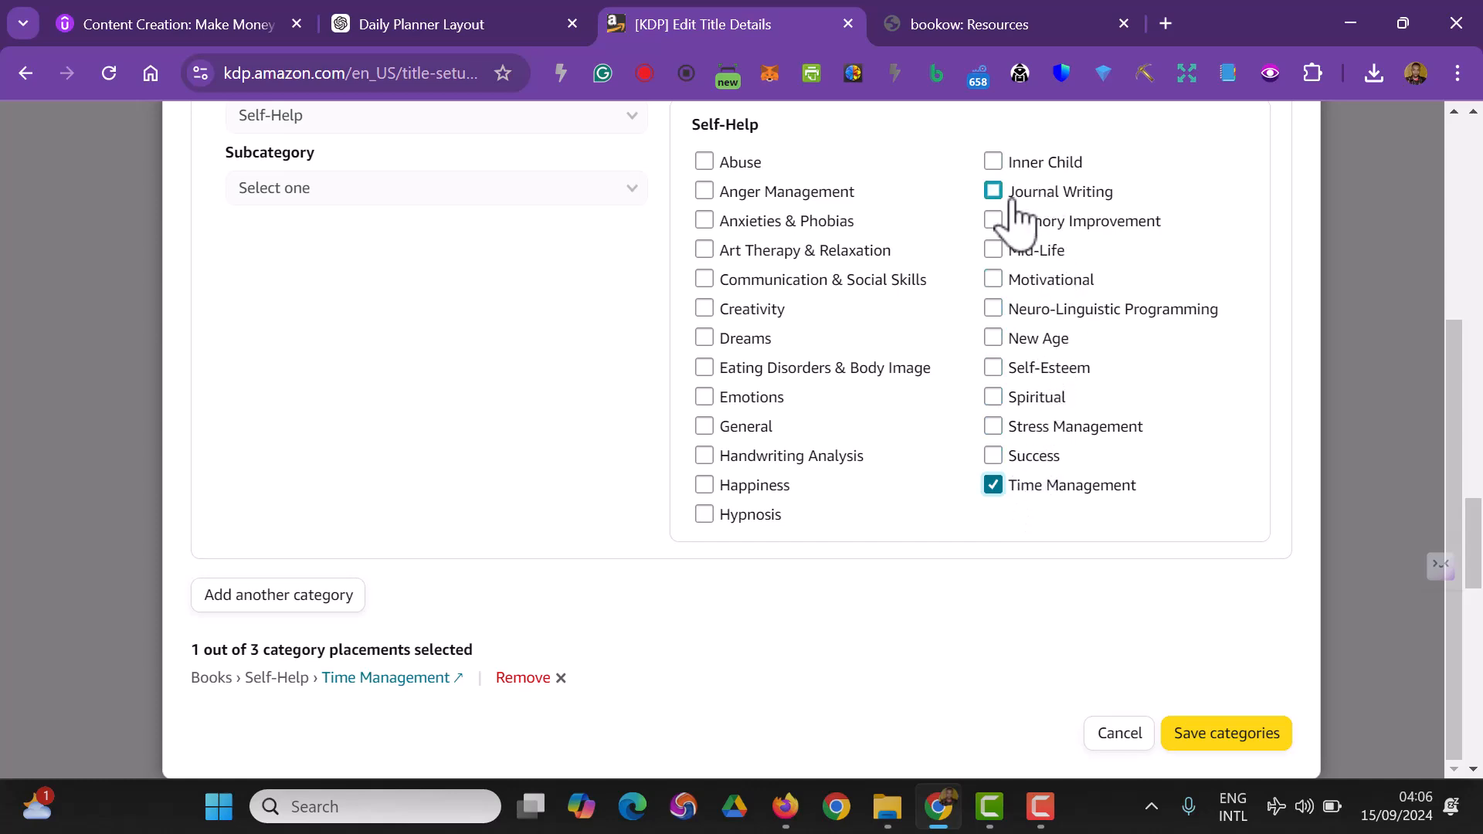
{"action": "scroll", "coordinate": [548, 247], "scroll_direction": "up", "scroll_amount": 3}
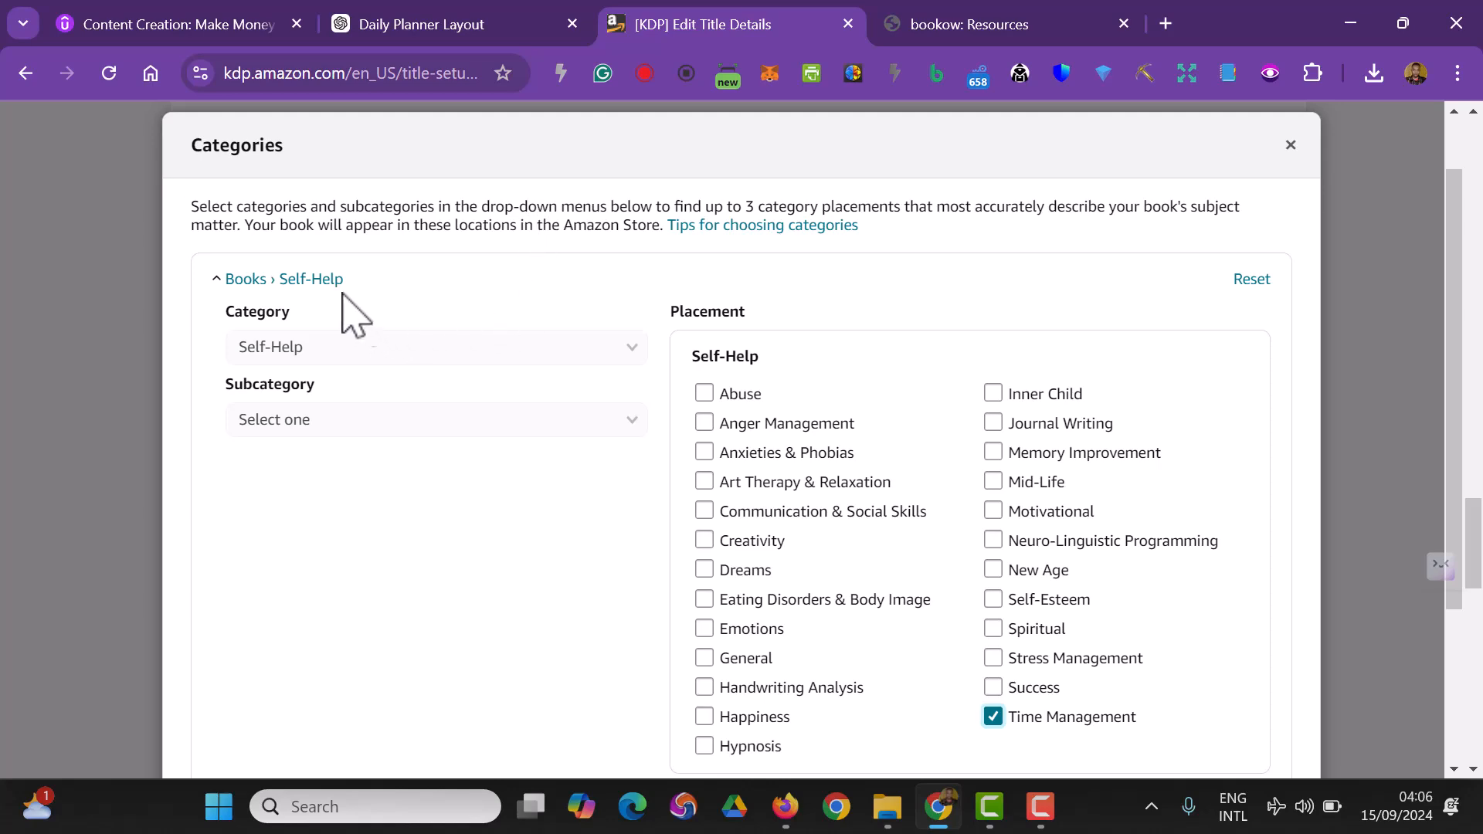
{"action": "scroll", "coordinate": [983, 606], "scroll_direction": "down", "scroll_amount": 3}
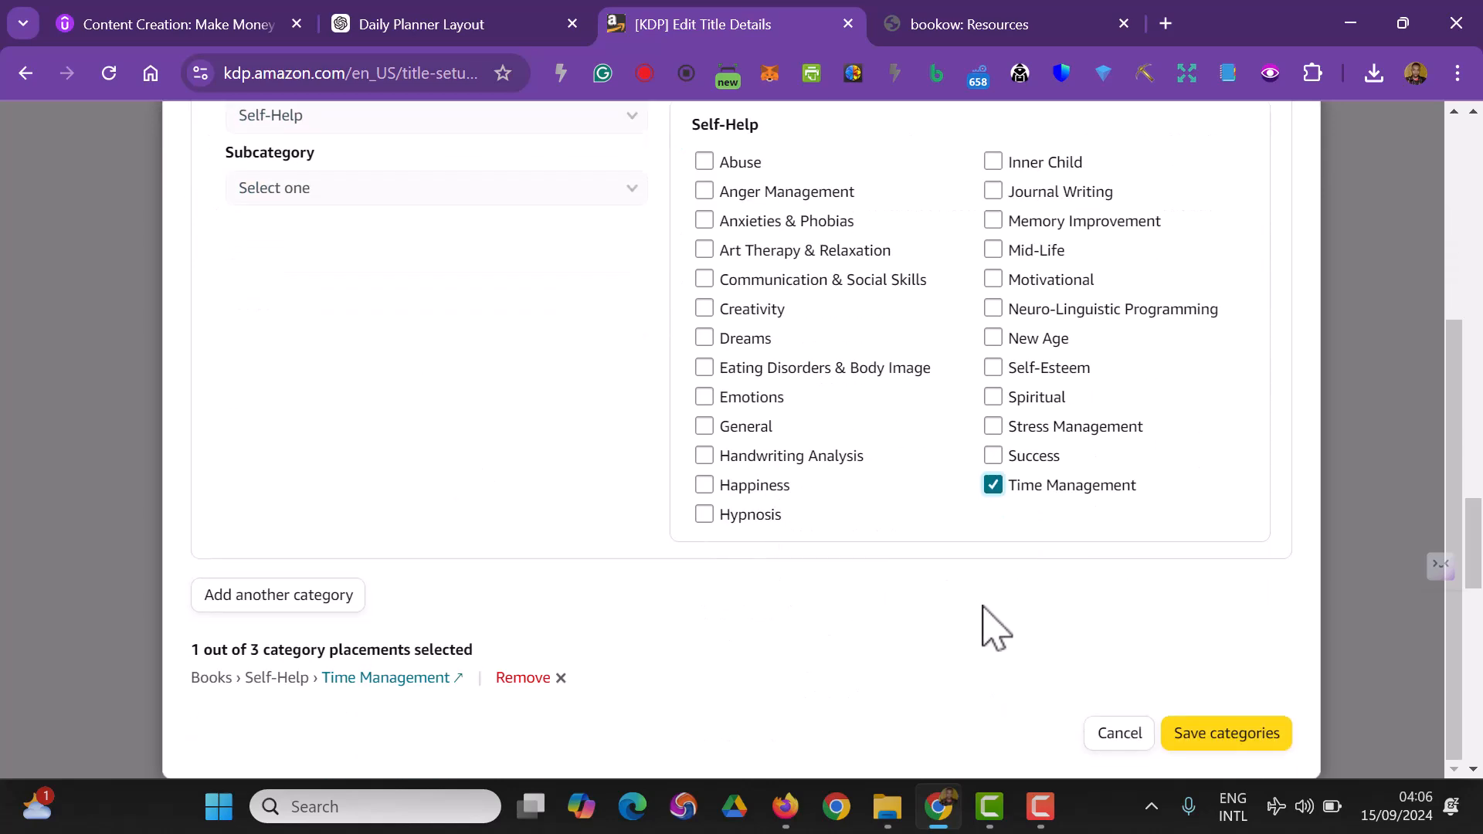
{"action": "left_click", "coordinate": [327, 594]}
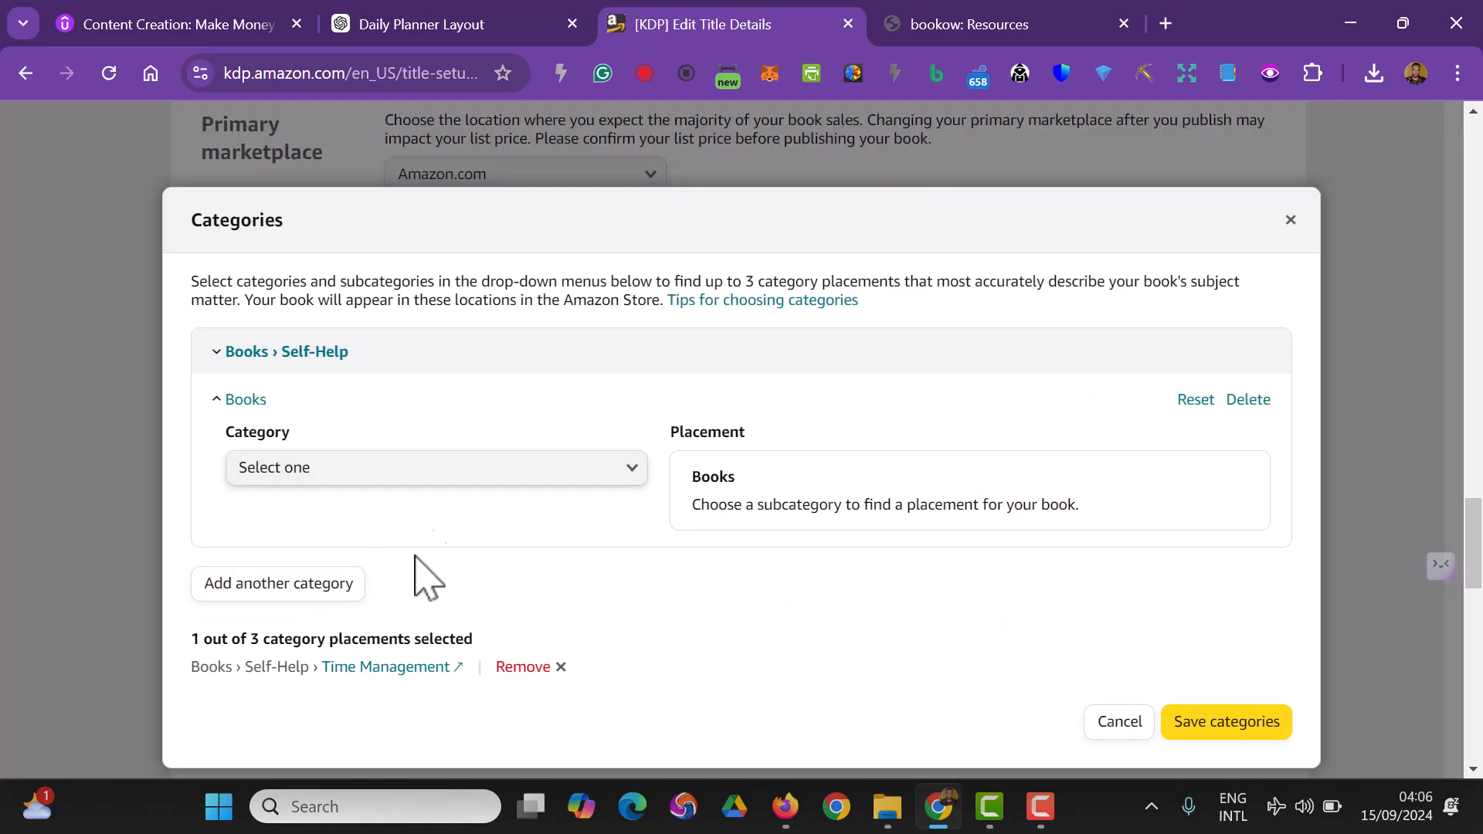
{"action": "left_click", "coordinate": [432, 472]}
{"action": "scroll", "coordinate": [379, 433], "scroll_direction": "down", "scroll_amount": 4}
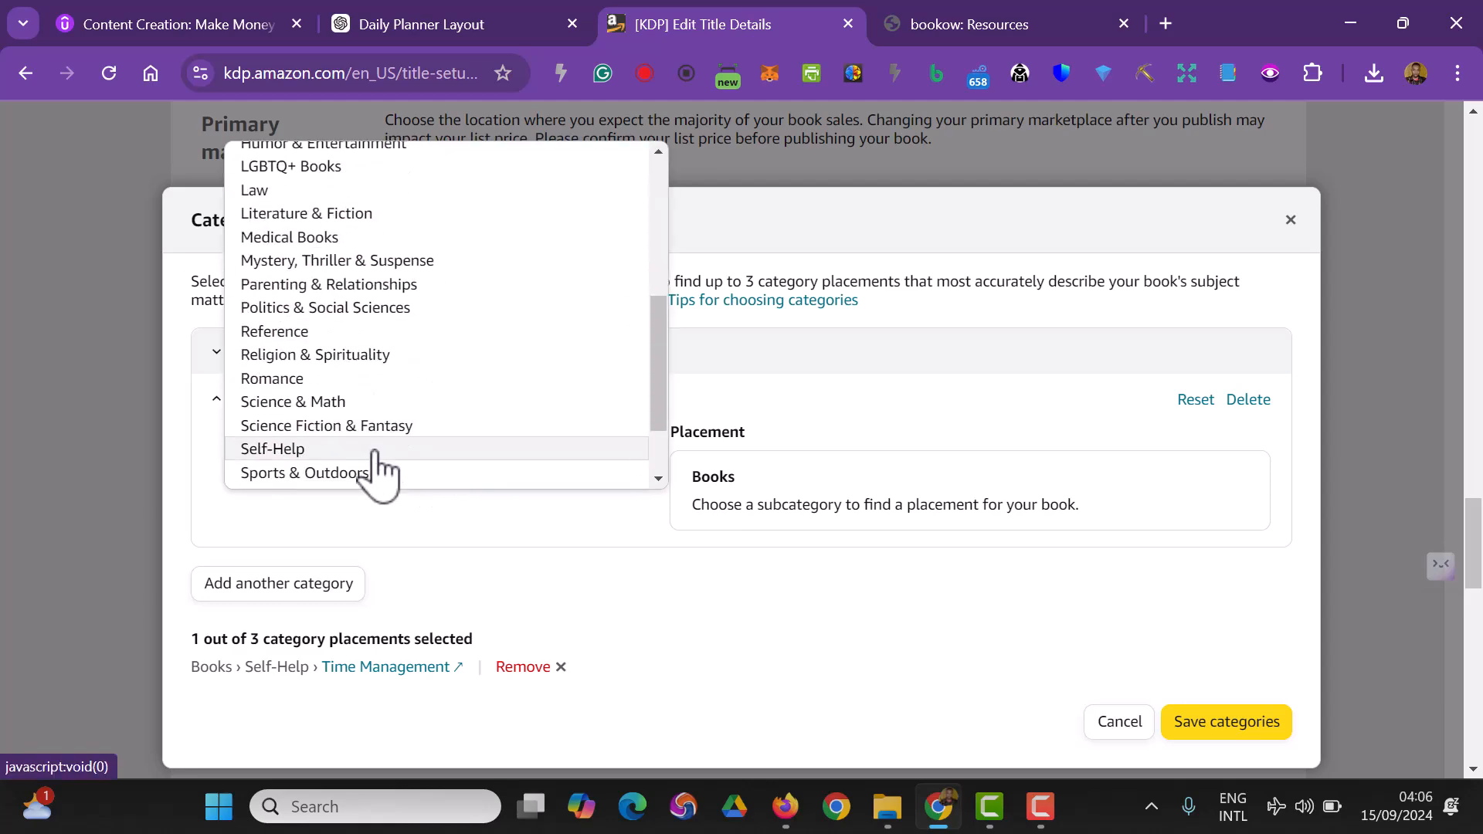
{"action": "left_click", "coordinate": [369, 451]}
{"action": "left_click", "coordinate": [994, 544]}
{"action": "scroll", "coordinate": [1208, 636], "scroll_direction": "down", "scroll_amount": 5}
{"action": "left_click", "coordinate": [1206, 735]}
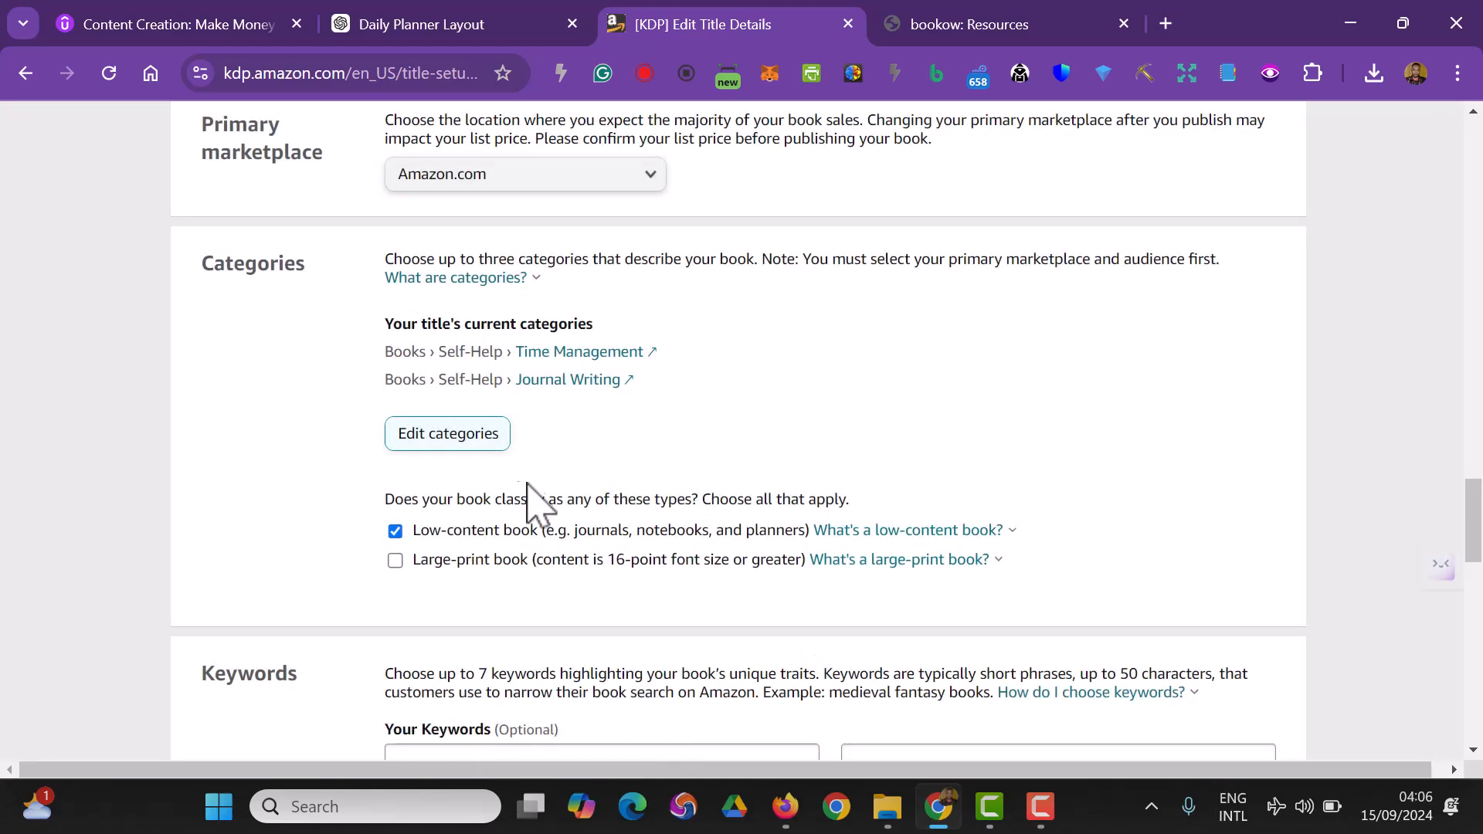
- Reopen the book's saved categories for editing and check ChatGPT's additional category suggestions
{"action": "left_click", "coordinate": [478, 434]}
{"action": "left_click", "coordinate": [479, 19]}
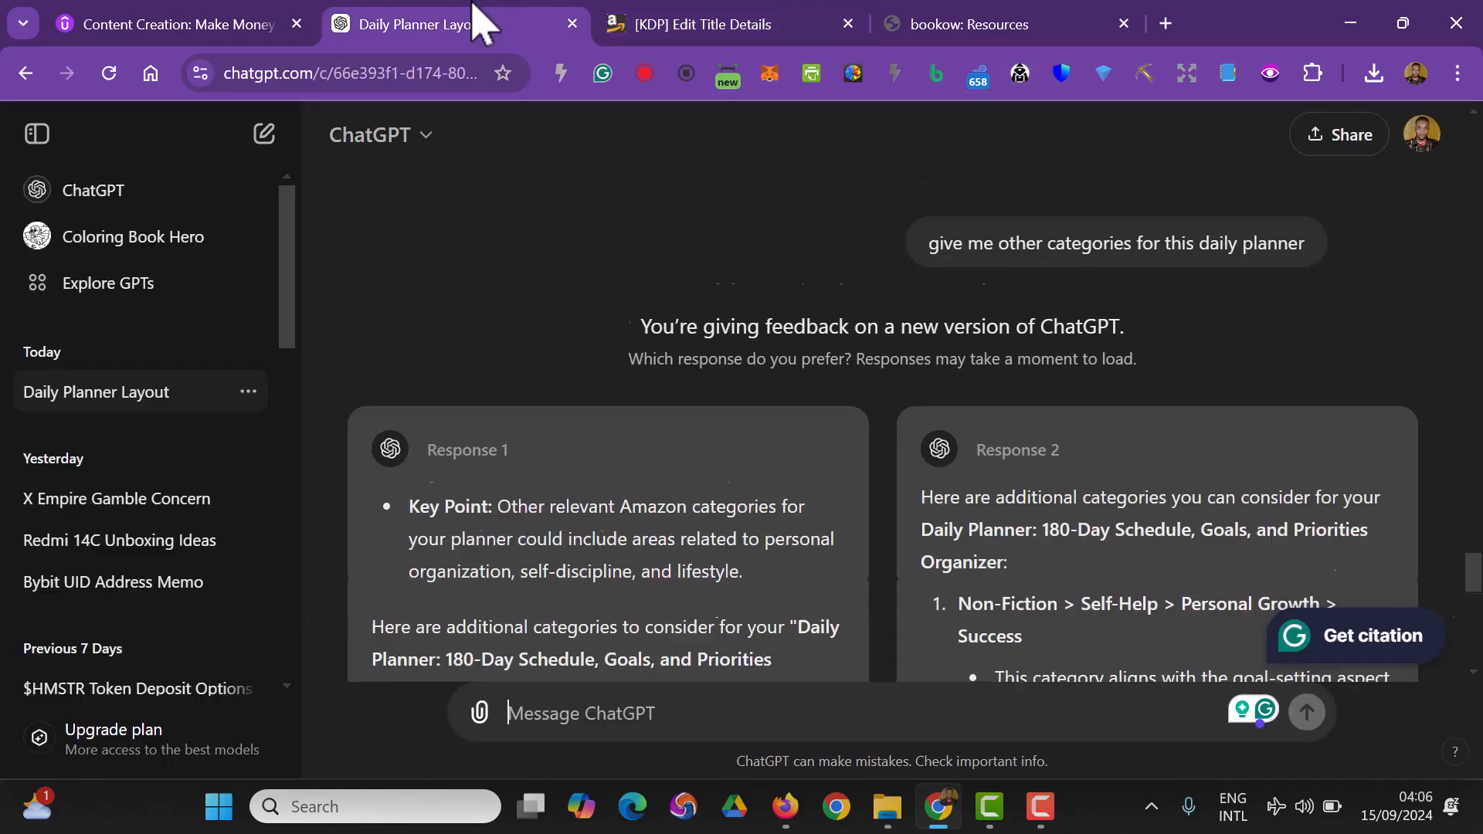
{"action": "scroll", "coordinate": [703, 460], "scroll_direction": "up", "scroll_amount": 3}
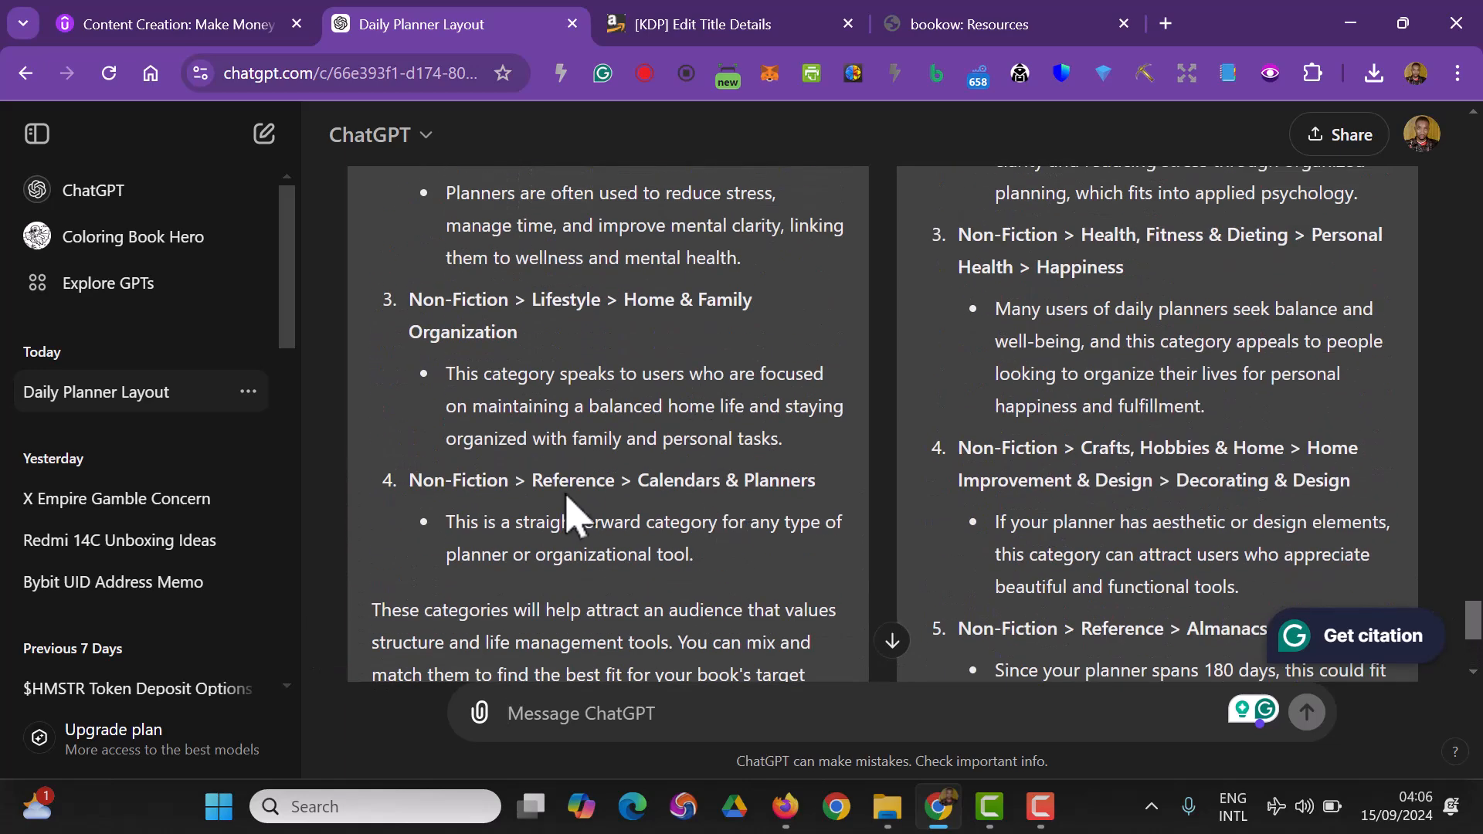
{"action": "left_click", "coordinate": [745, 22]}
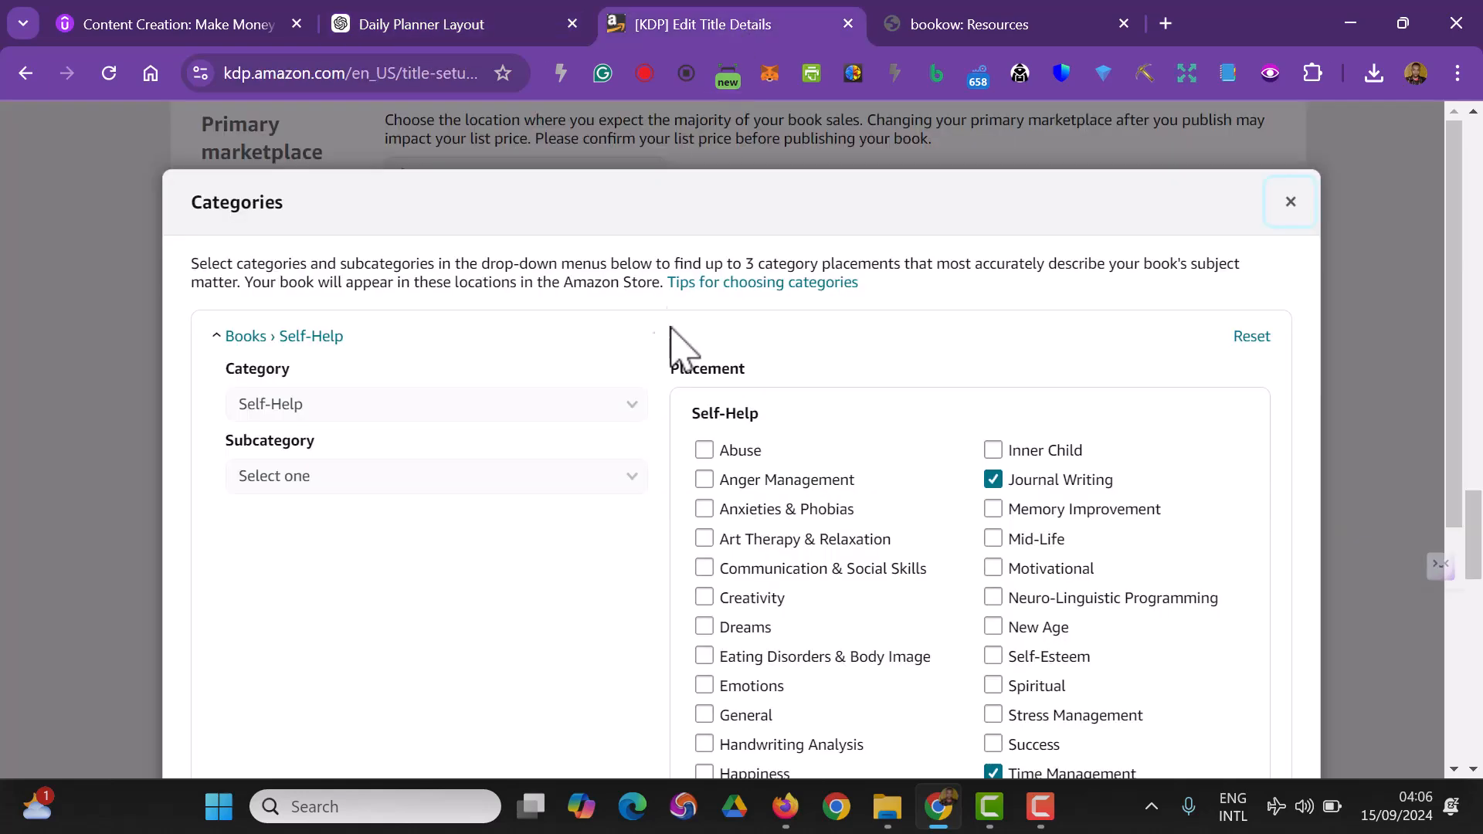
- Add another category entry, set it to Reference, and look through its subcategories without choosing one
{"action": "scroll", "coordinate": [402, 486], "scroll_direction": "down", "scroll_amount": 3}
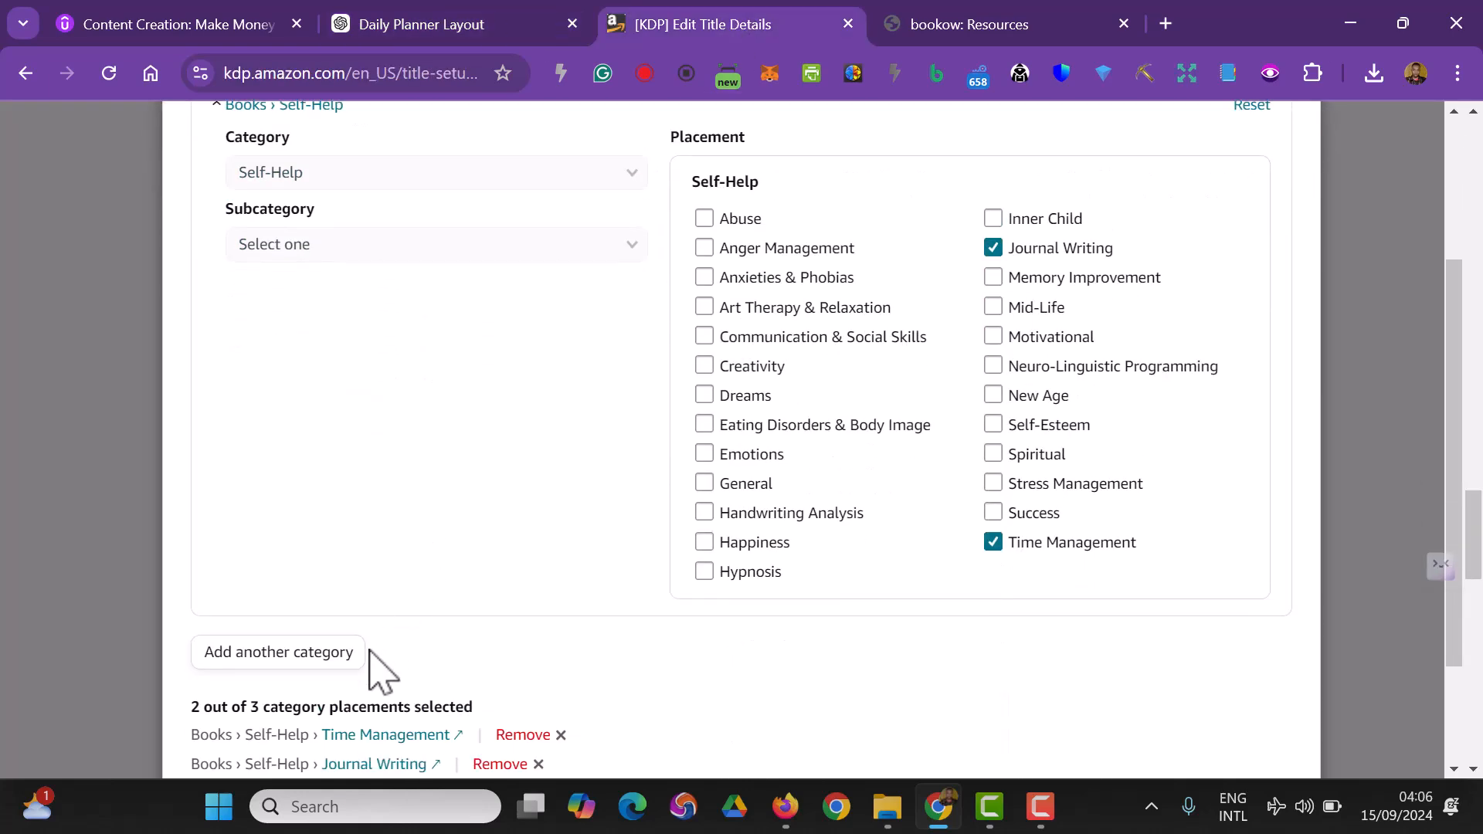
{"action": "left_click", "coordinate": [338, 669]}
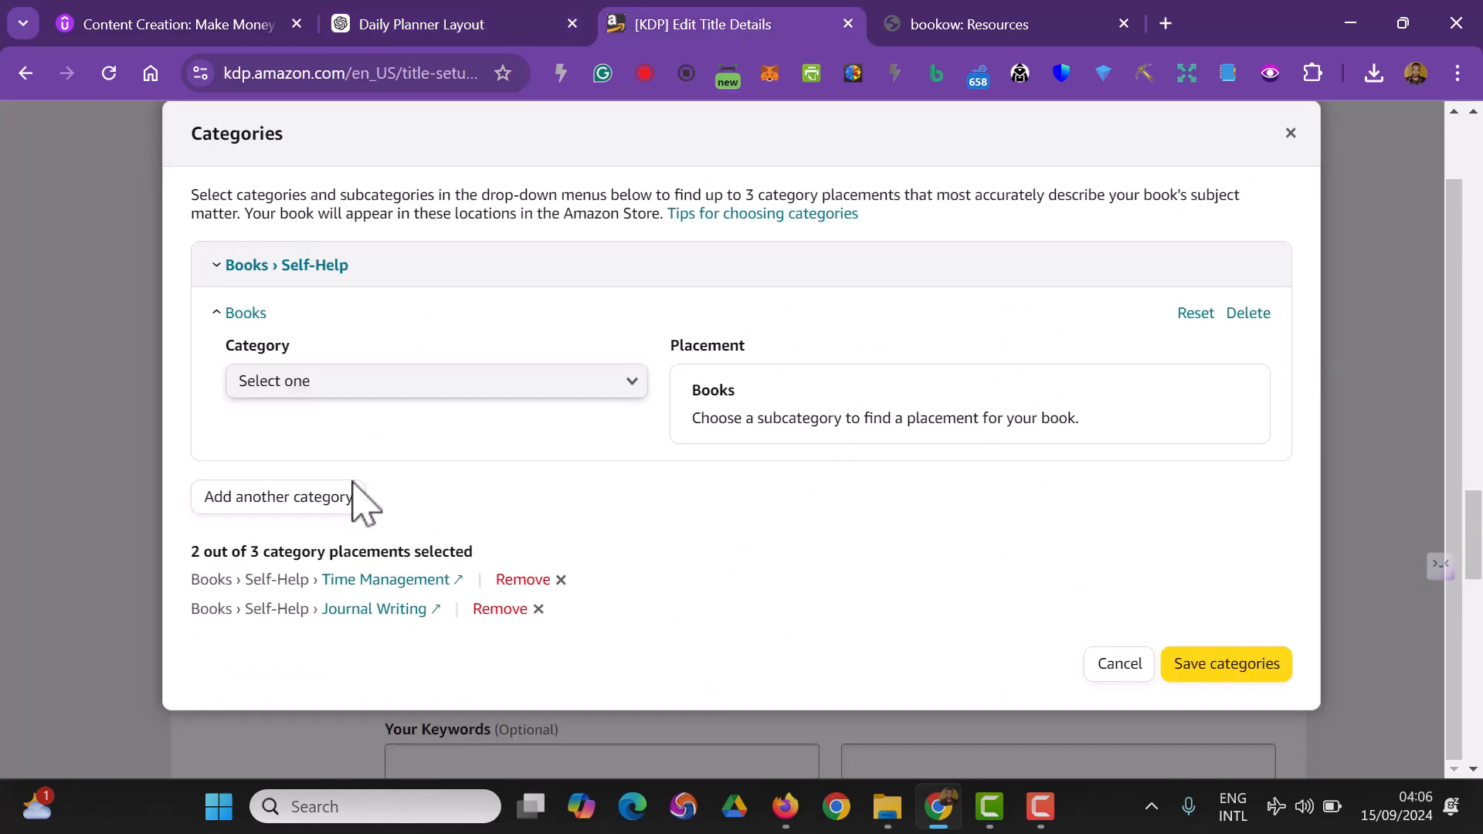
{"action": "left_click", "coordinate": [359, 386]}
{"action": "scroll", "coordinate": [380, 529], "scroll_direction": "down", "scroll_amount": 6}
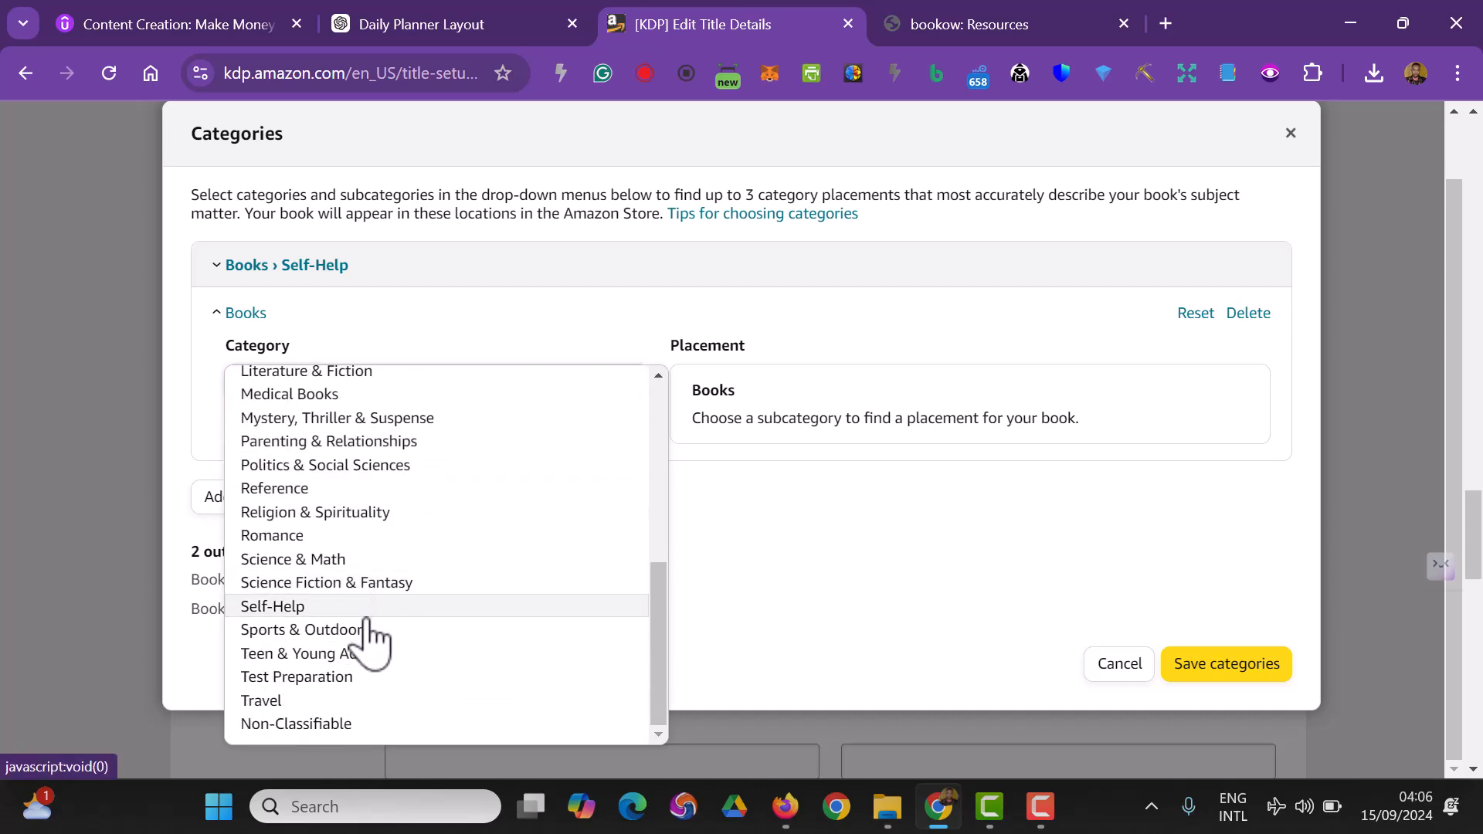
{"action": "left_click", "coordinate": [325, 488]}
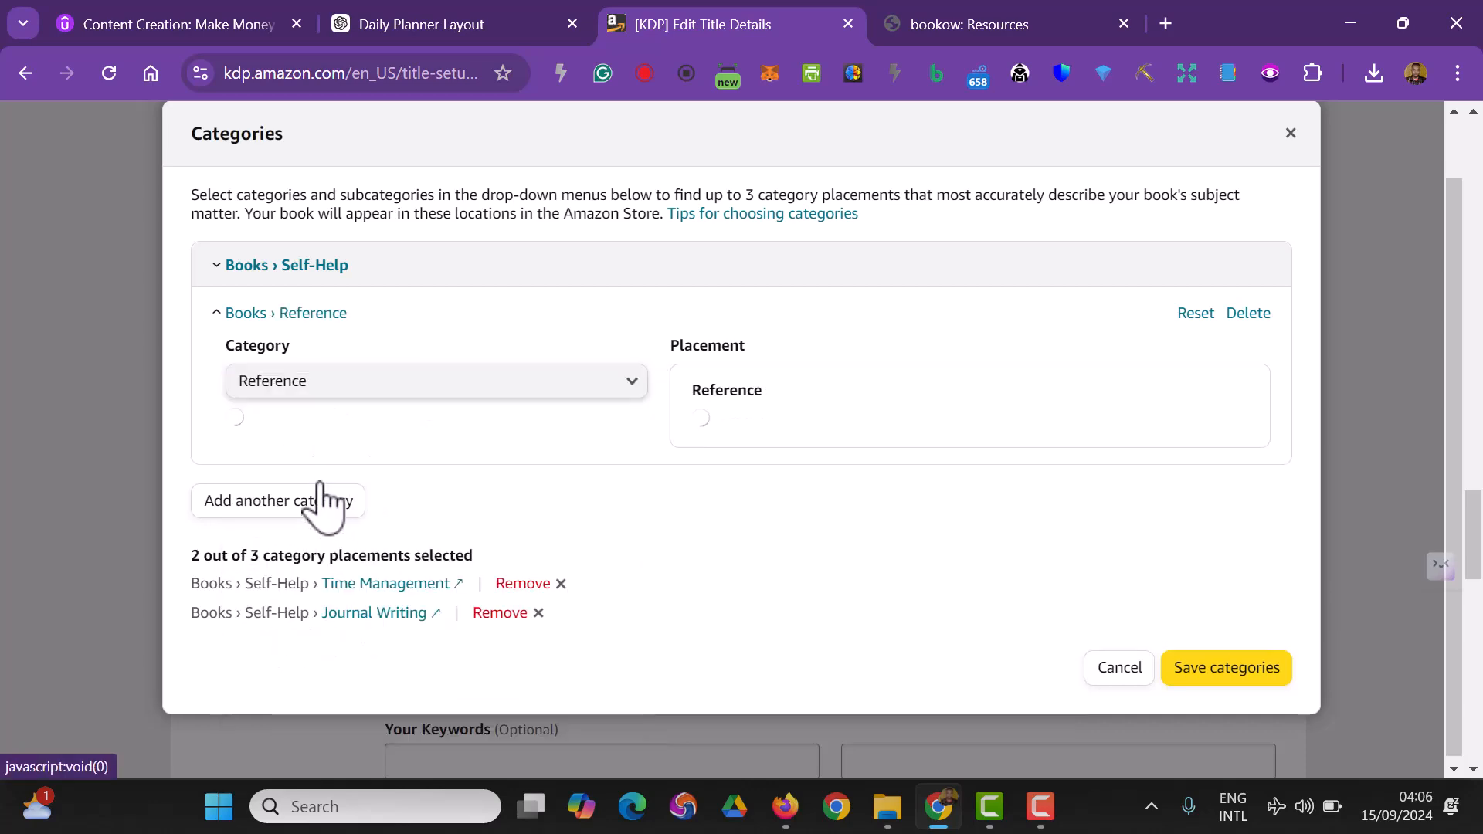
{"action": "left_click", "coordinate": [377, 456]}
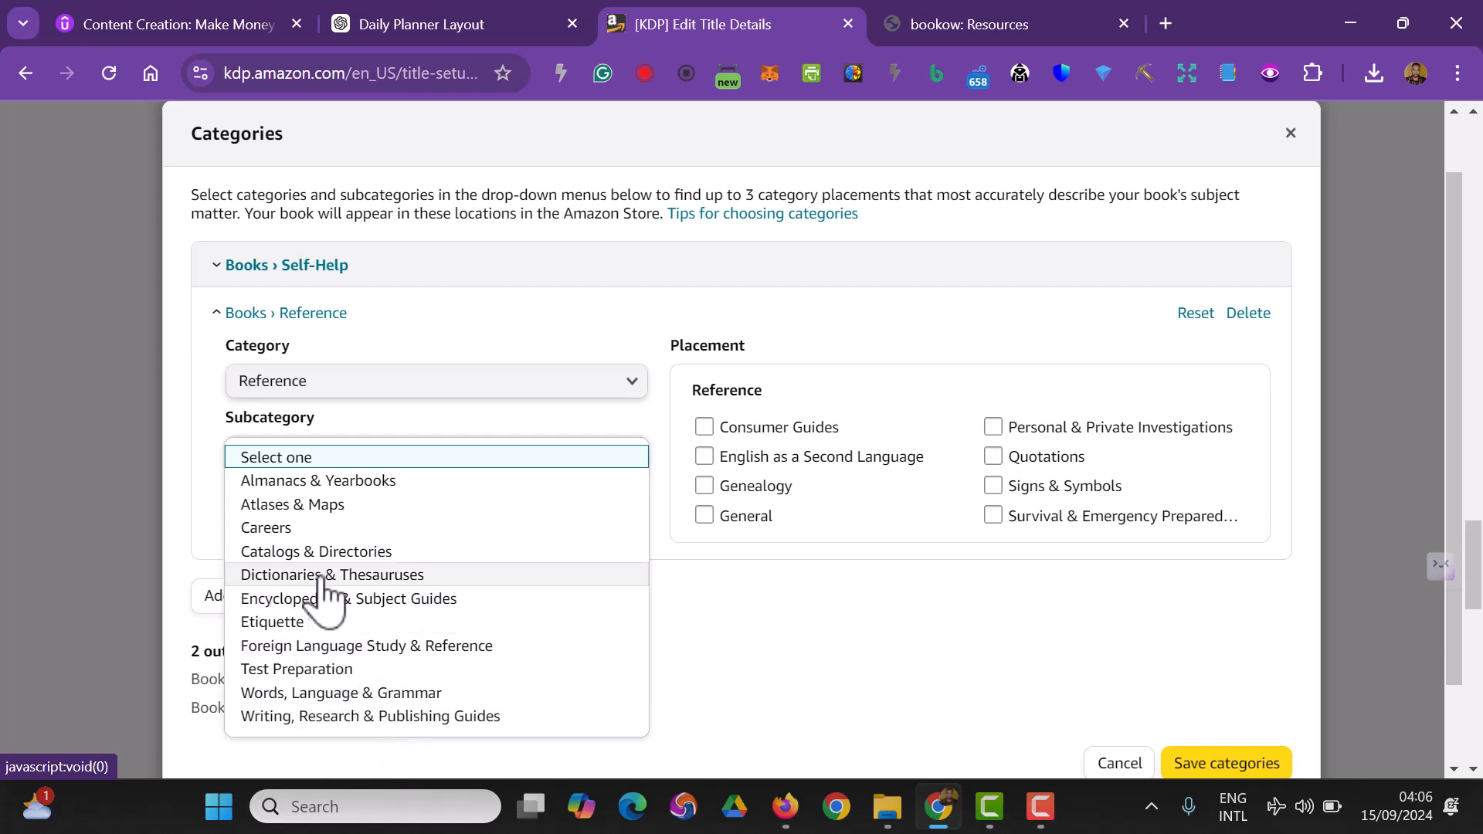
{"action": "left_click", "coordinate": [950, 699]}
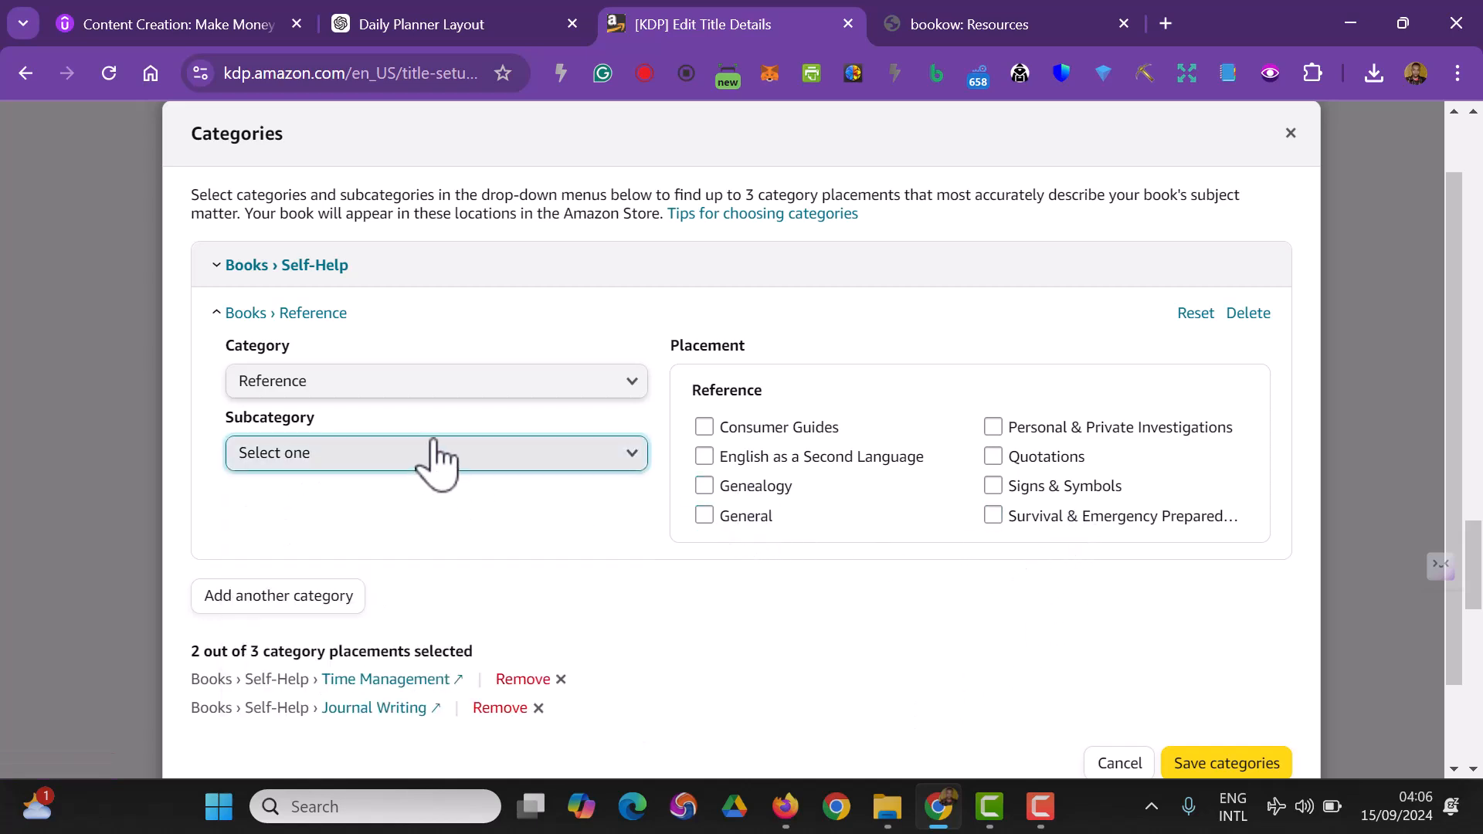
- Compare the additional category suggestions in ChatGPT's two responses to find a third category for the planner
{"action": "left_click", "coordinate": [439, 26]}
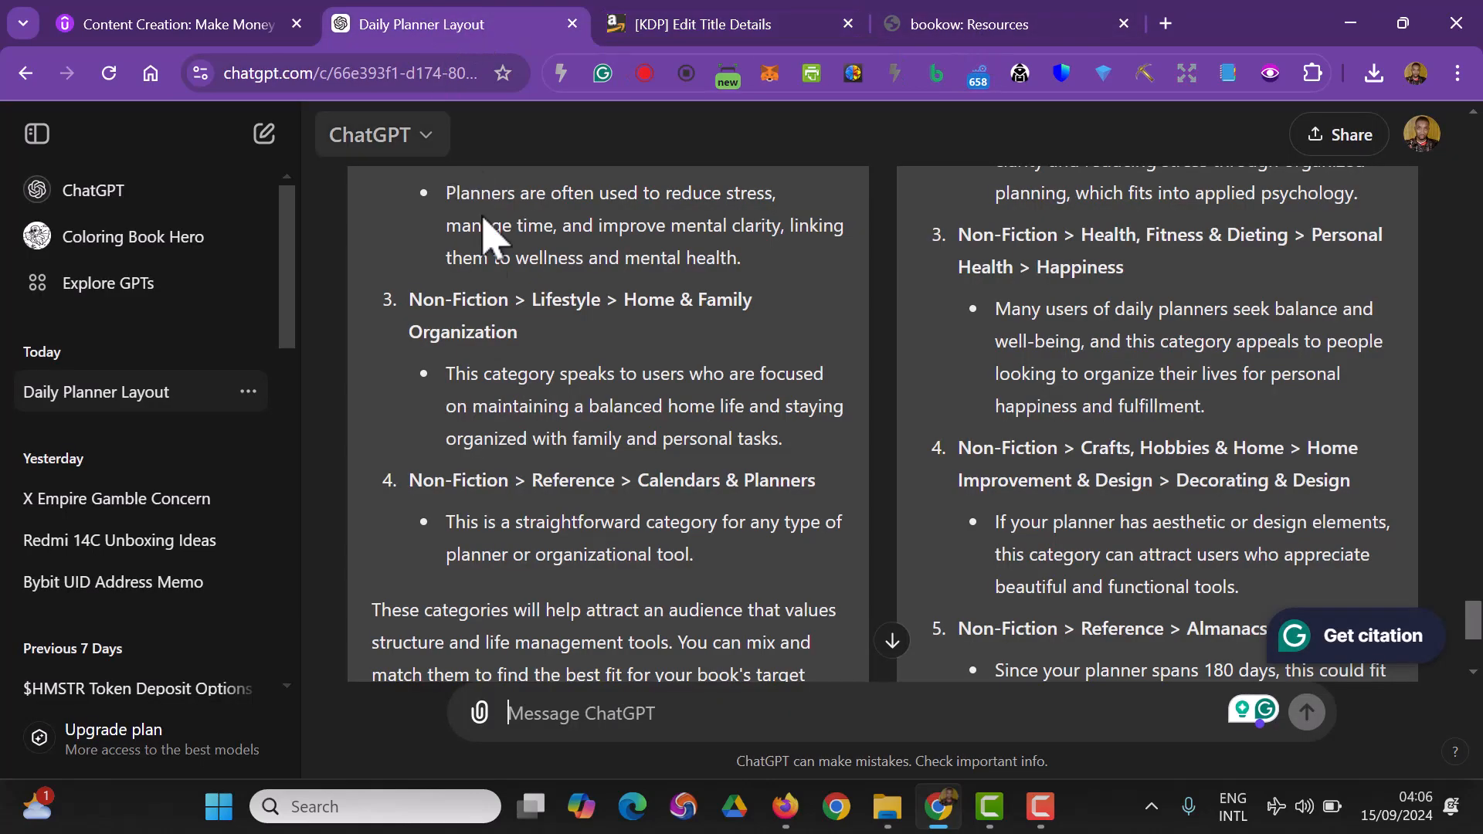
{"action": "scroll", "coordinate": [713, 496], "scroll_direction": "up", "scroll_amount": 2}
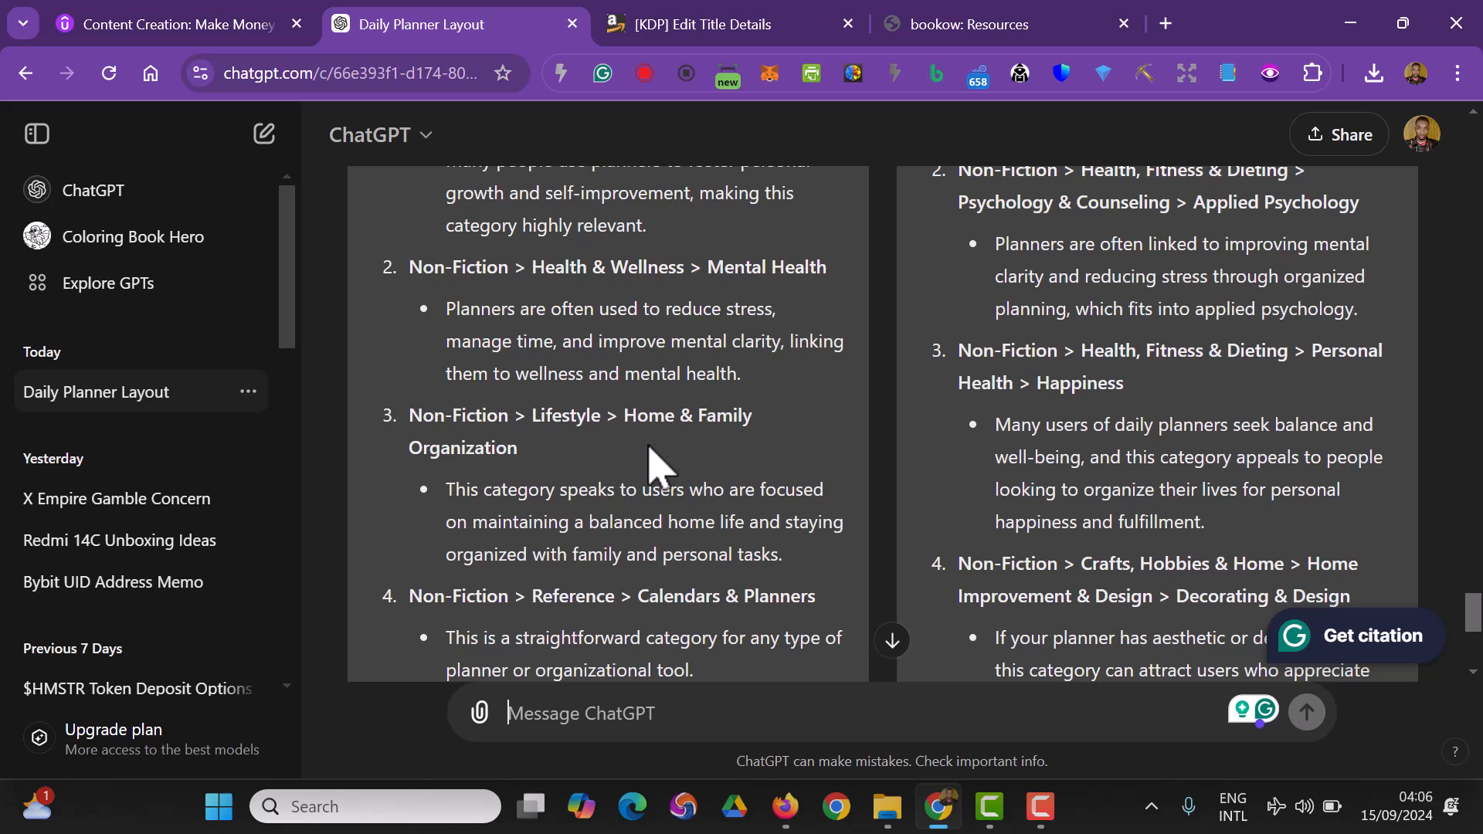
{"action": "scroll", "coordinate": [743, 423], "scroll_direction": "up", "scroll_amount": 2}
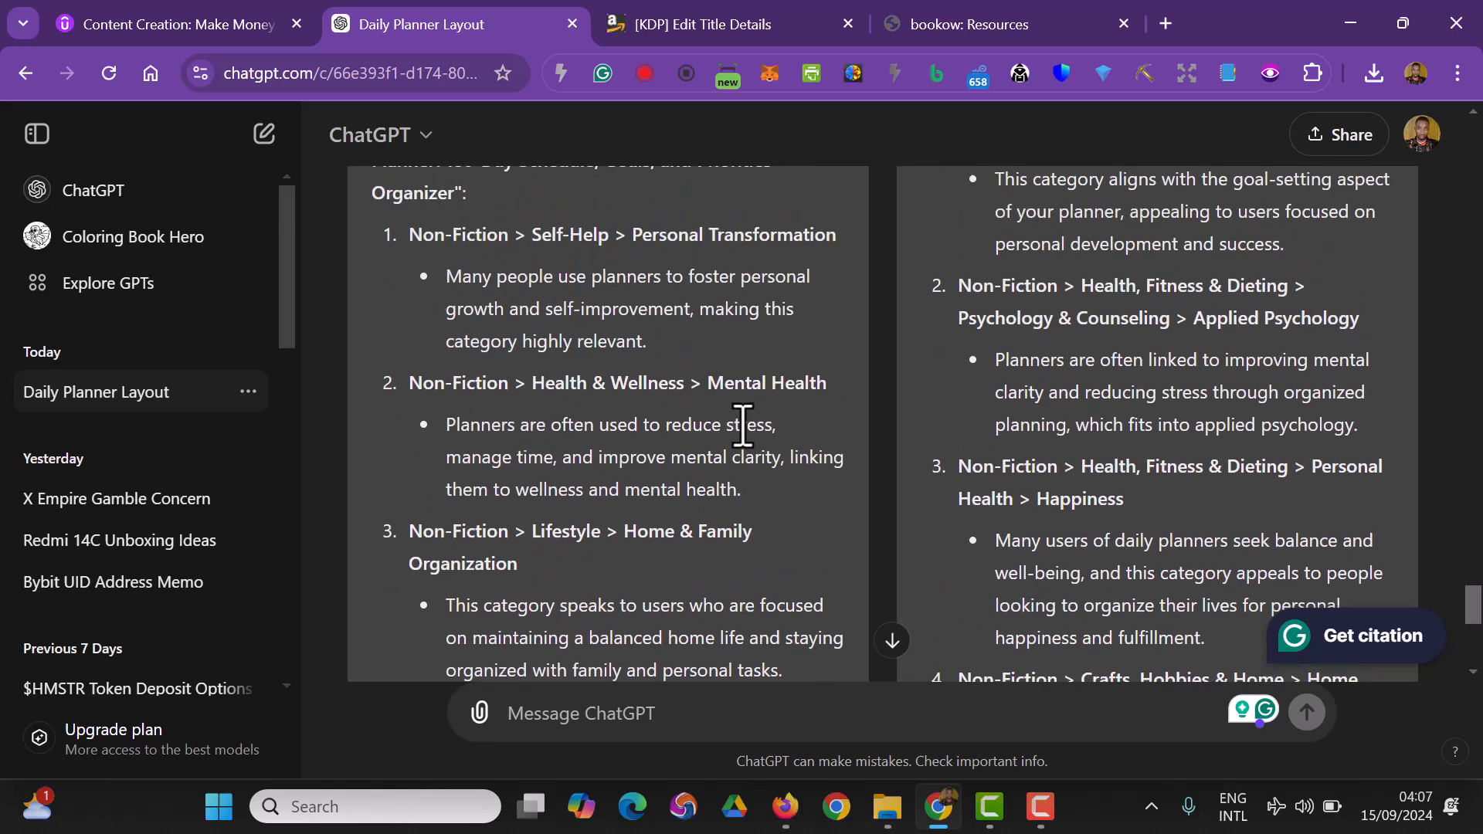
{"action": "scroll", "coordinate": [1095, 402], "scroll_direction": "up", "scroll_amount": 3}
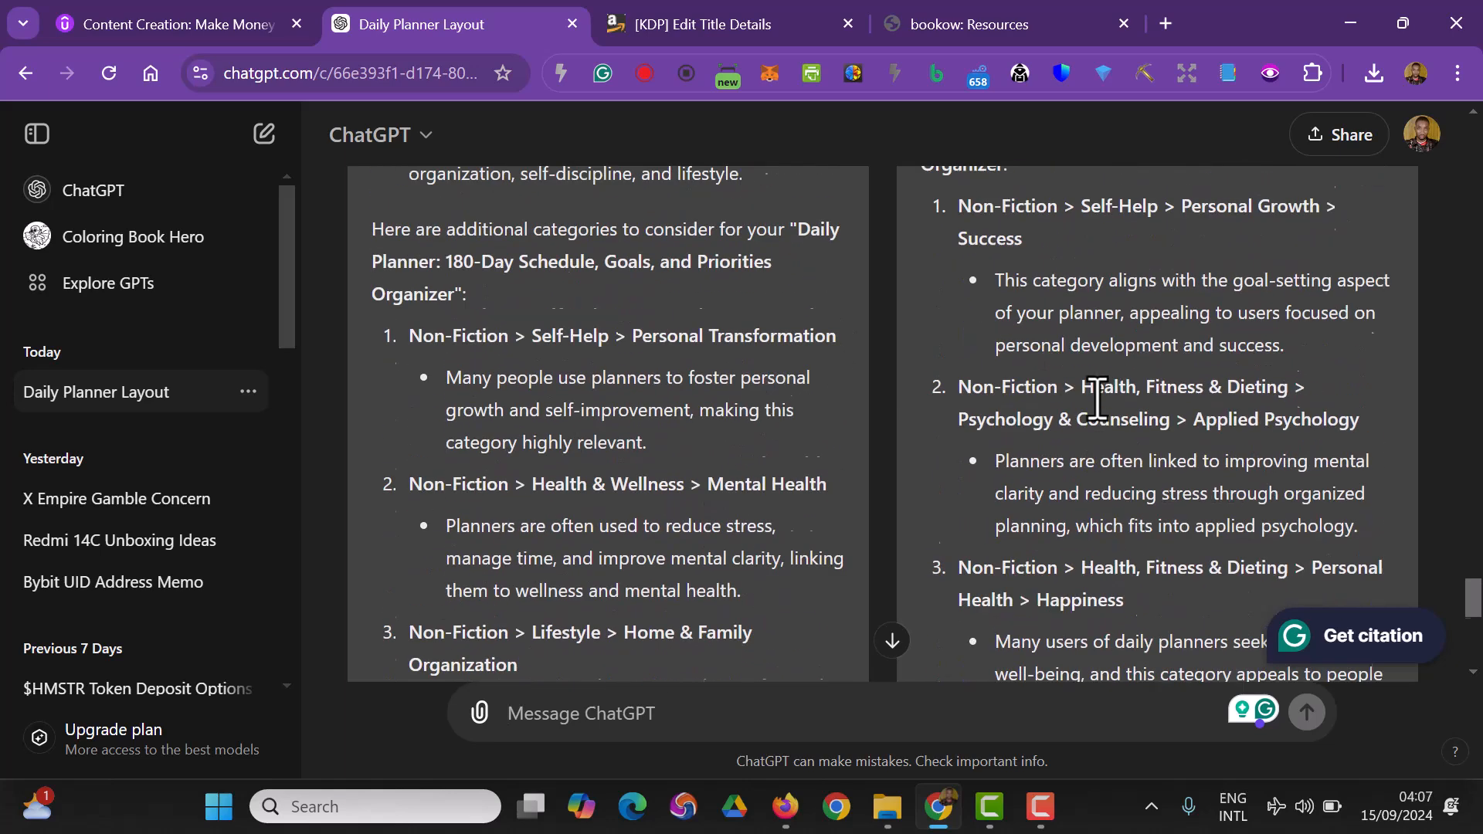
{"action": "scroll", "coordinate": [1047, 437], "scroll_direction": "down", "scroll_amount": 2}
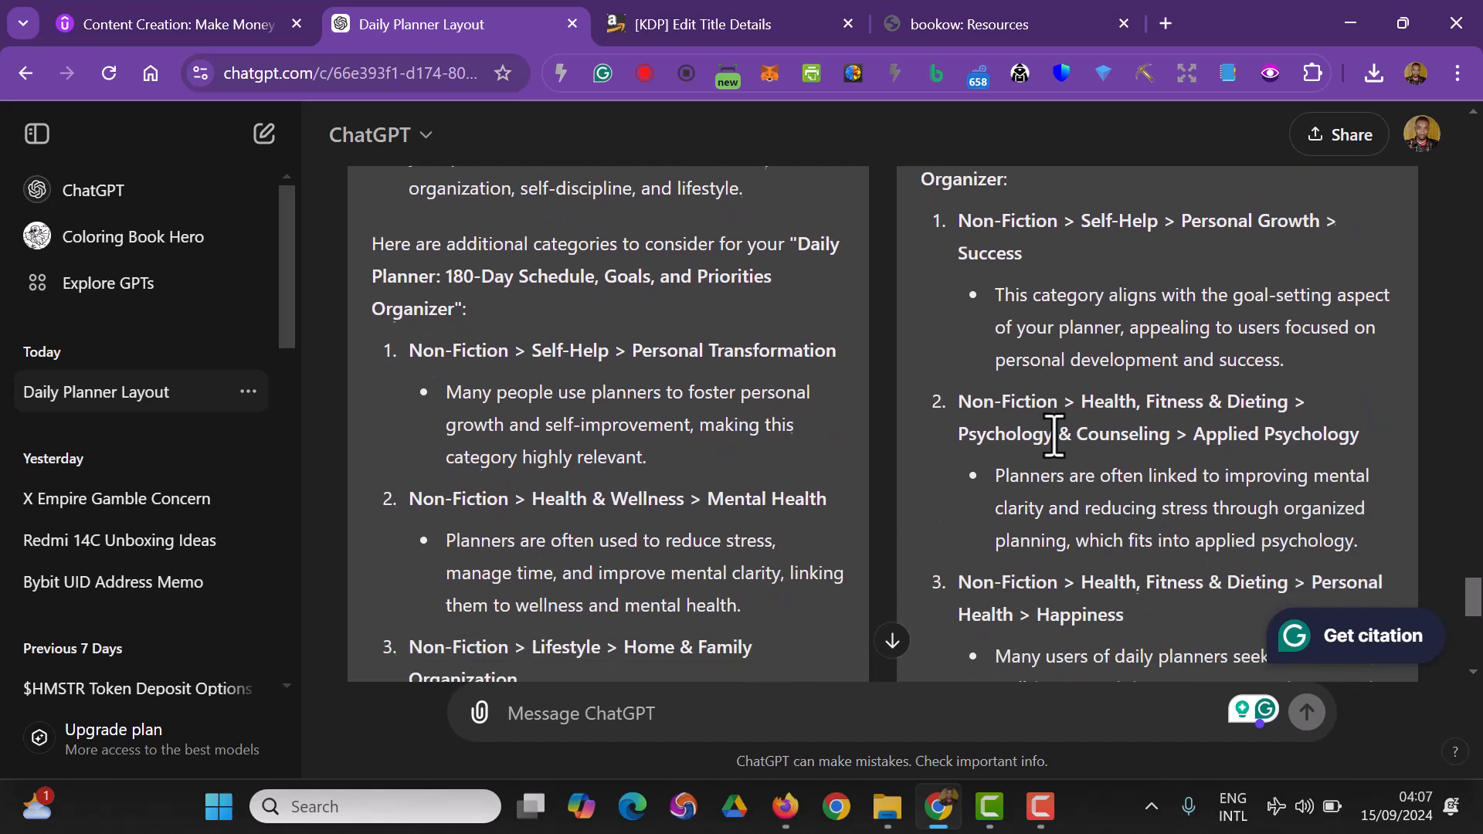
{"action": "scroll", "coordinate": [1157, 467], "scroll_direction": "down", "scroll_amount": 2}
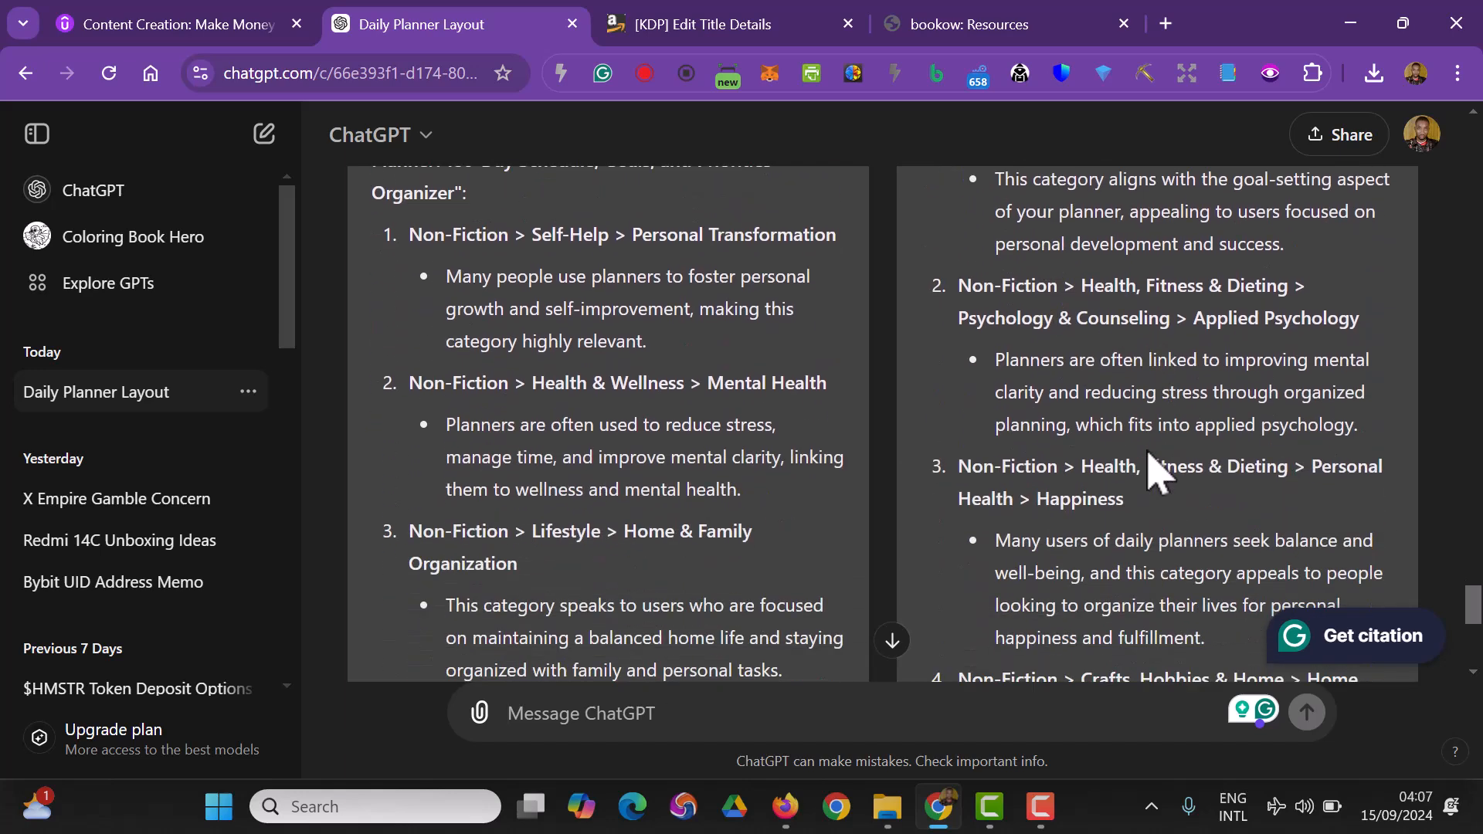
{"action": "scroll", "coordinate": [1157, 471], "scroll_direction": "down", "scroll_amount": 2}
{"action": "scroll", "coordinate": [629, 536], "scroll_direction": "up", "scroll_amount": 4}
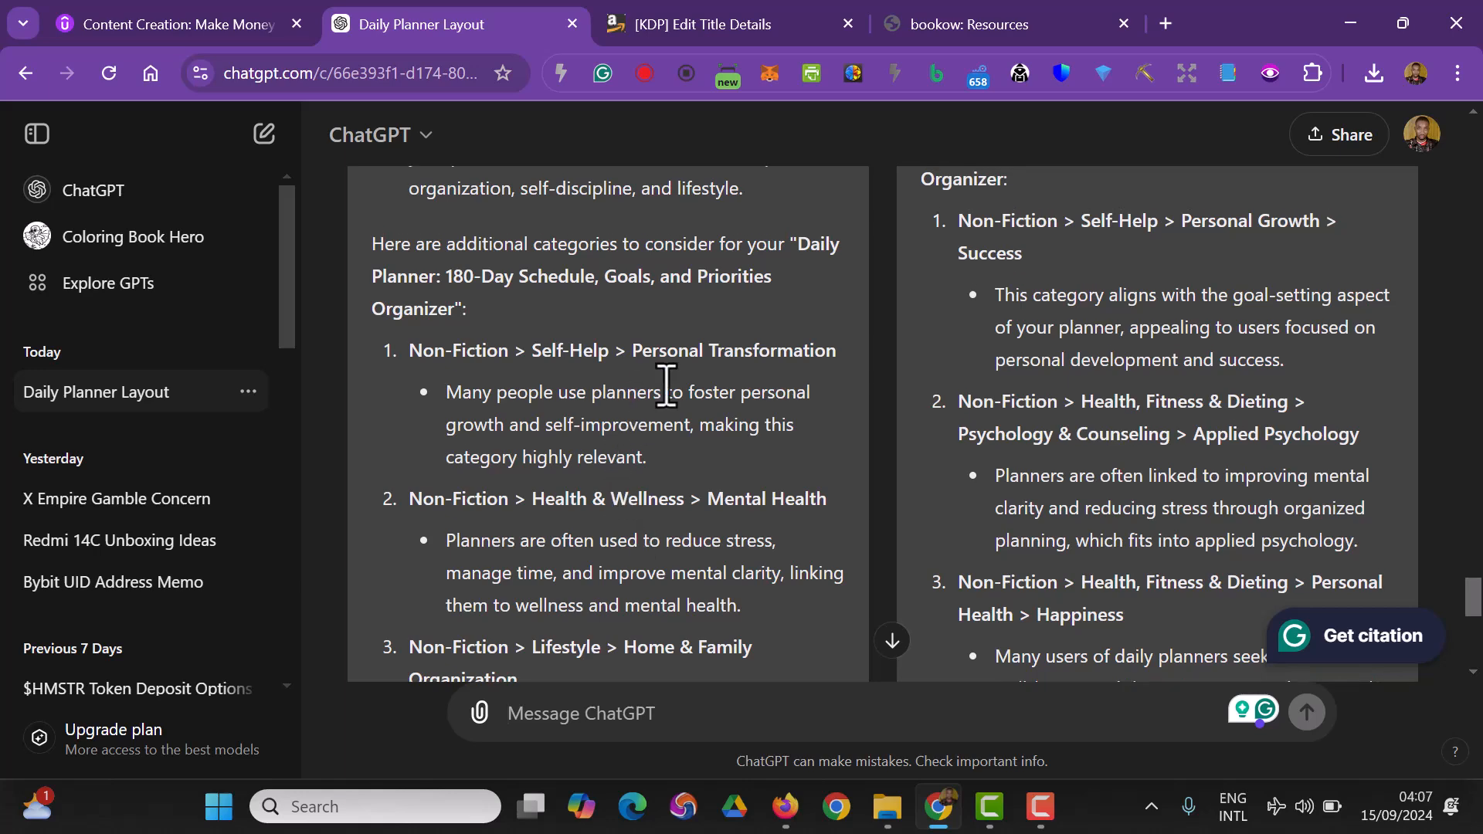
- In KDP, change the Reference category to Self-Help with the Personal Transformation subcategory and Self Help placement, and save the categories
{"action": "left_click", "coordinate": [707, 23]}
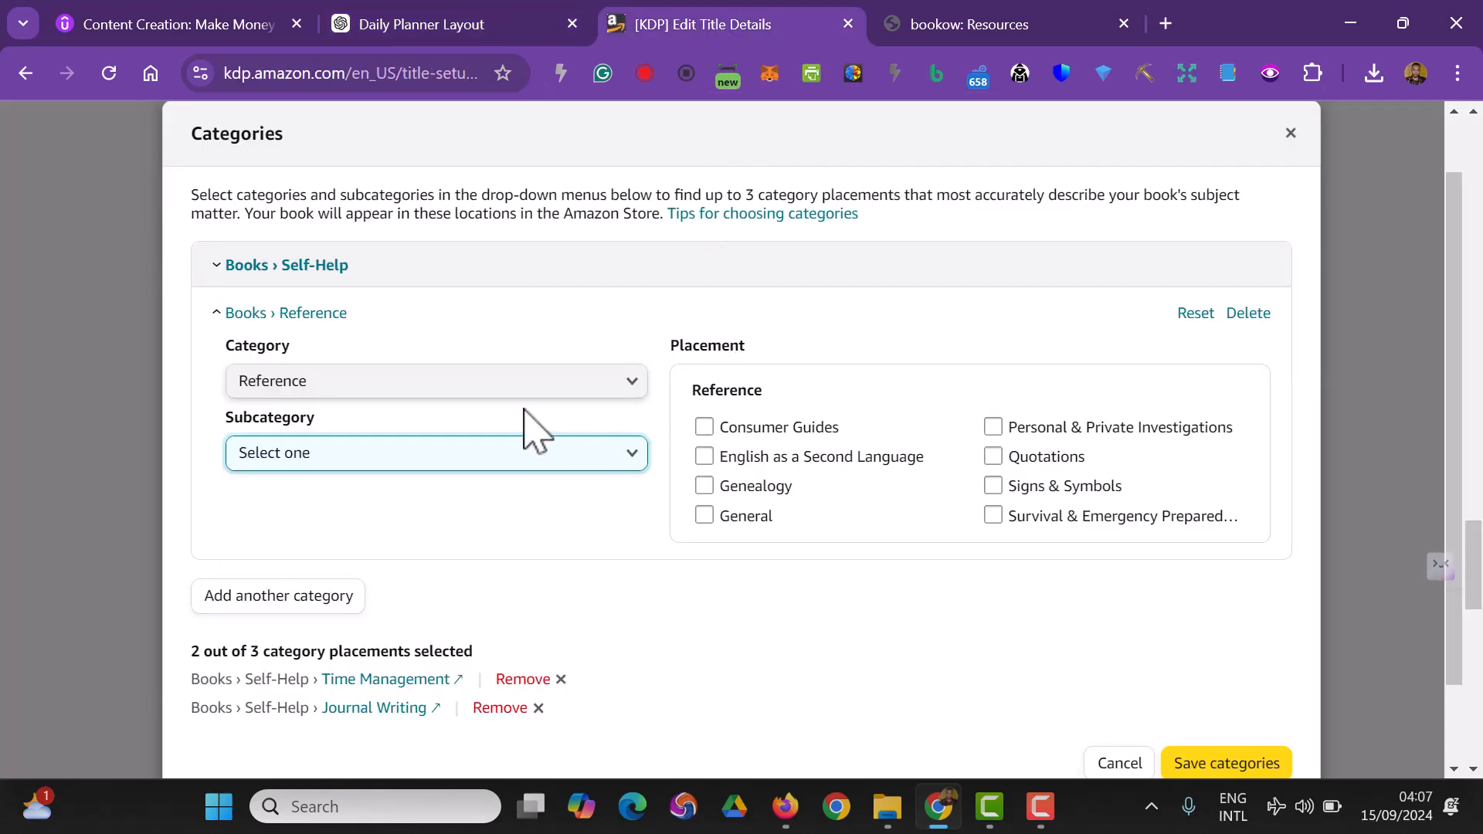
{"action": "left_click", "coordinate": [514, 387]}
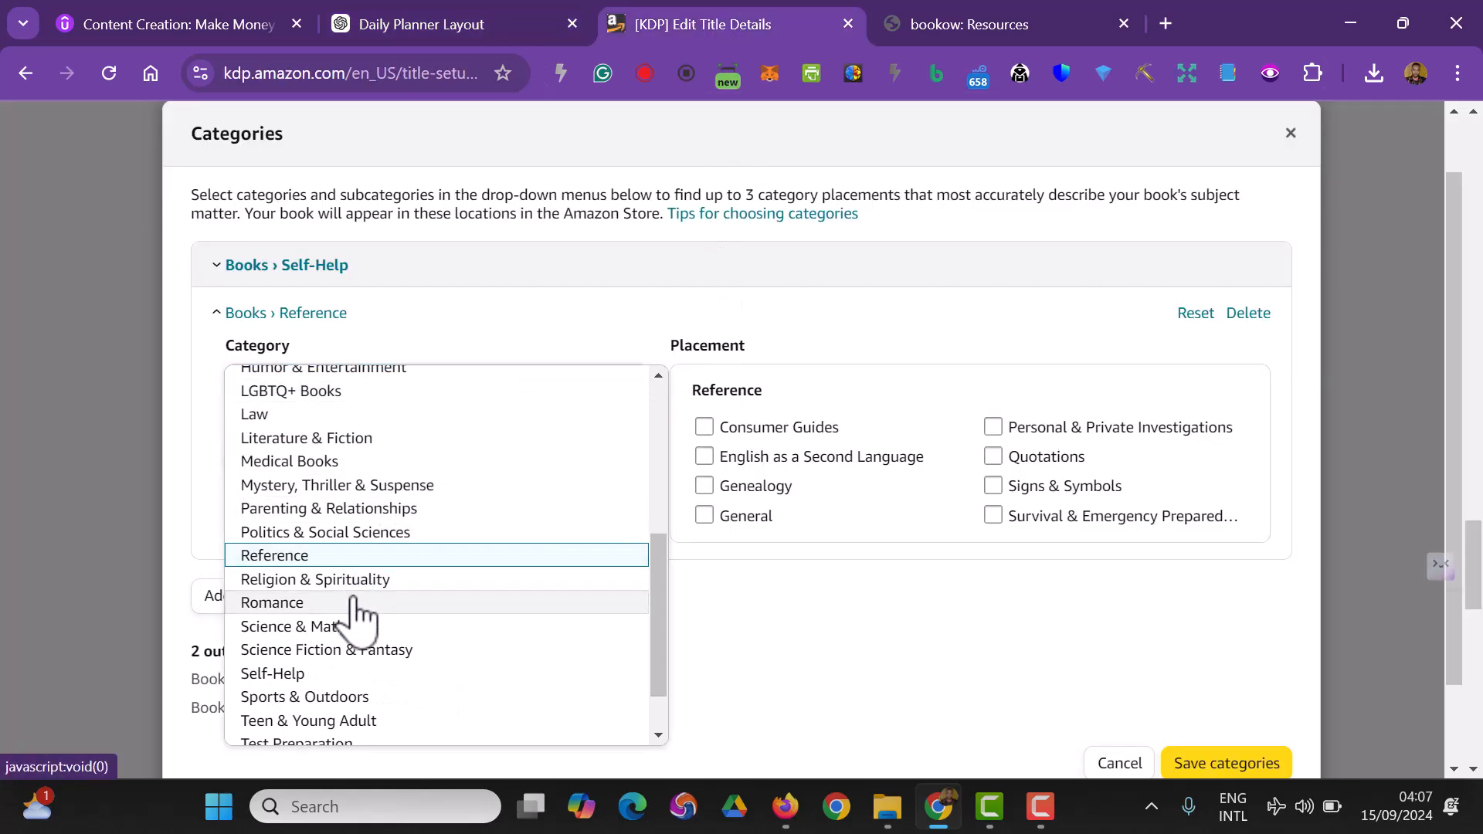
{"action": "left_click", "coordinate": [339, 674]}
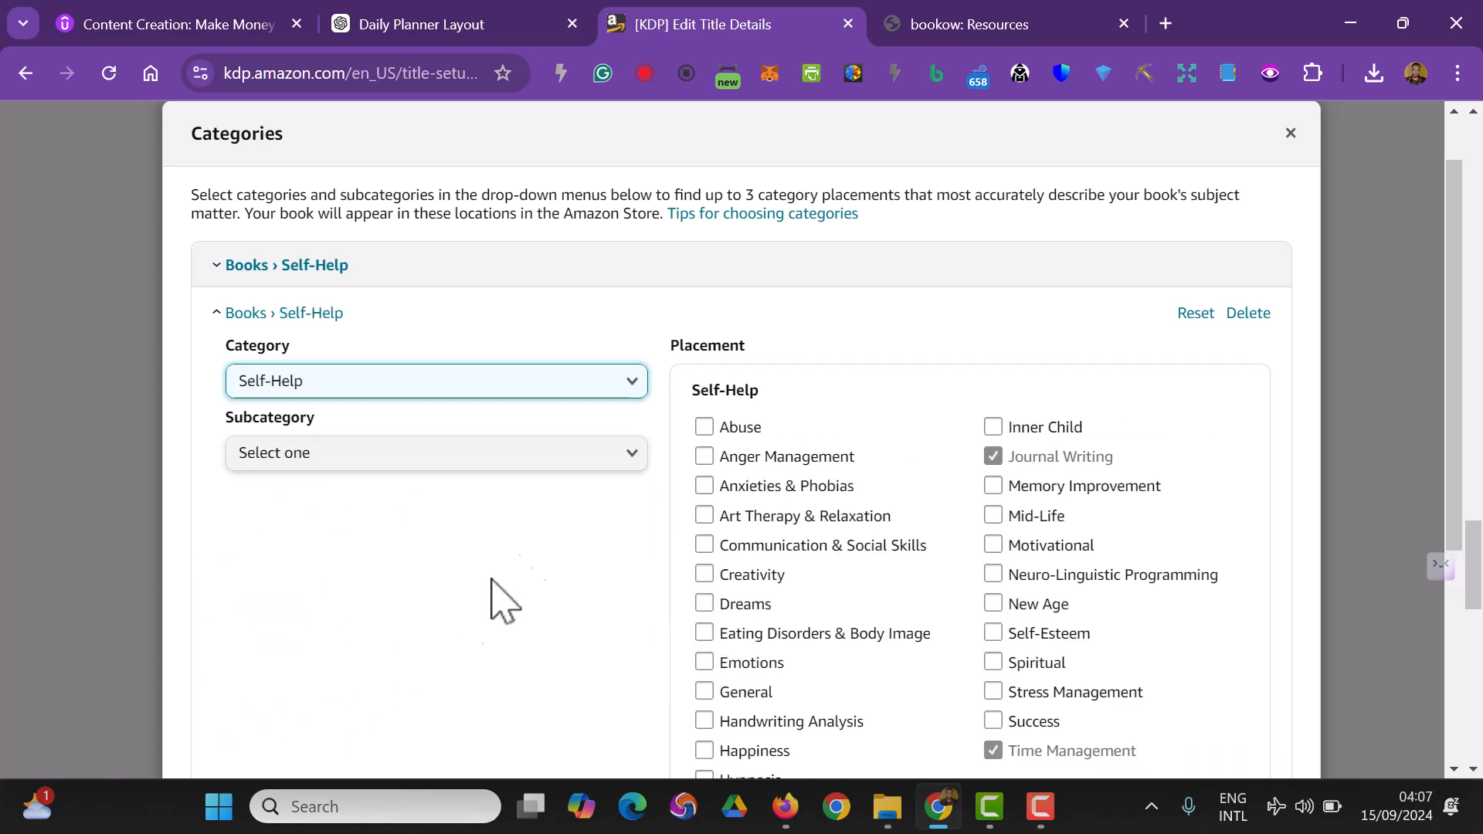
{"action": "scroll", "coordinate": [781, 497], "scroll_direction": "down", "scroll_amount": 2}
{"action": "left_click", "coordinate": [993, 634]}
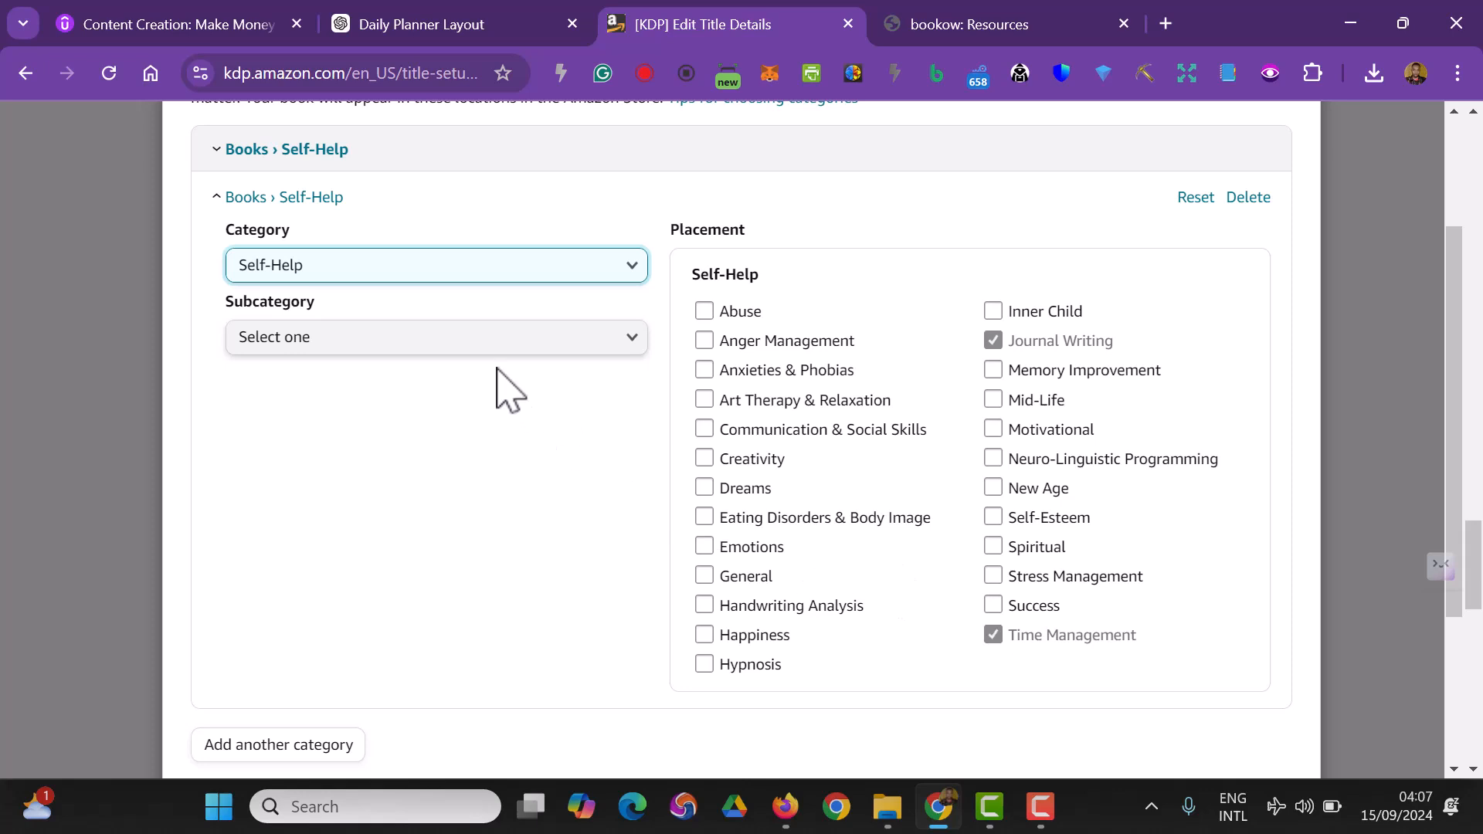
{"action": "left_click", "coordinate": [444, 340]}
{"action": "left_click", "coordinate": [385, 413]}
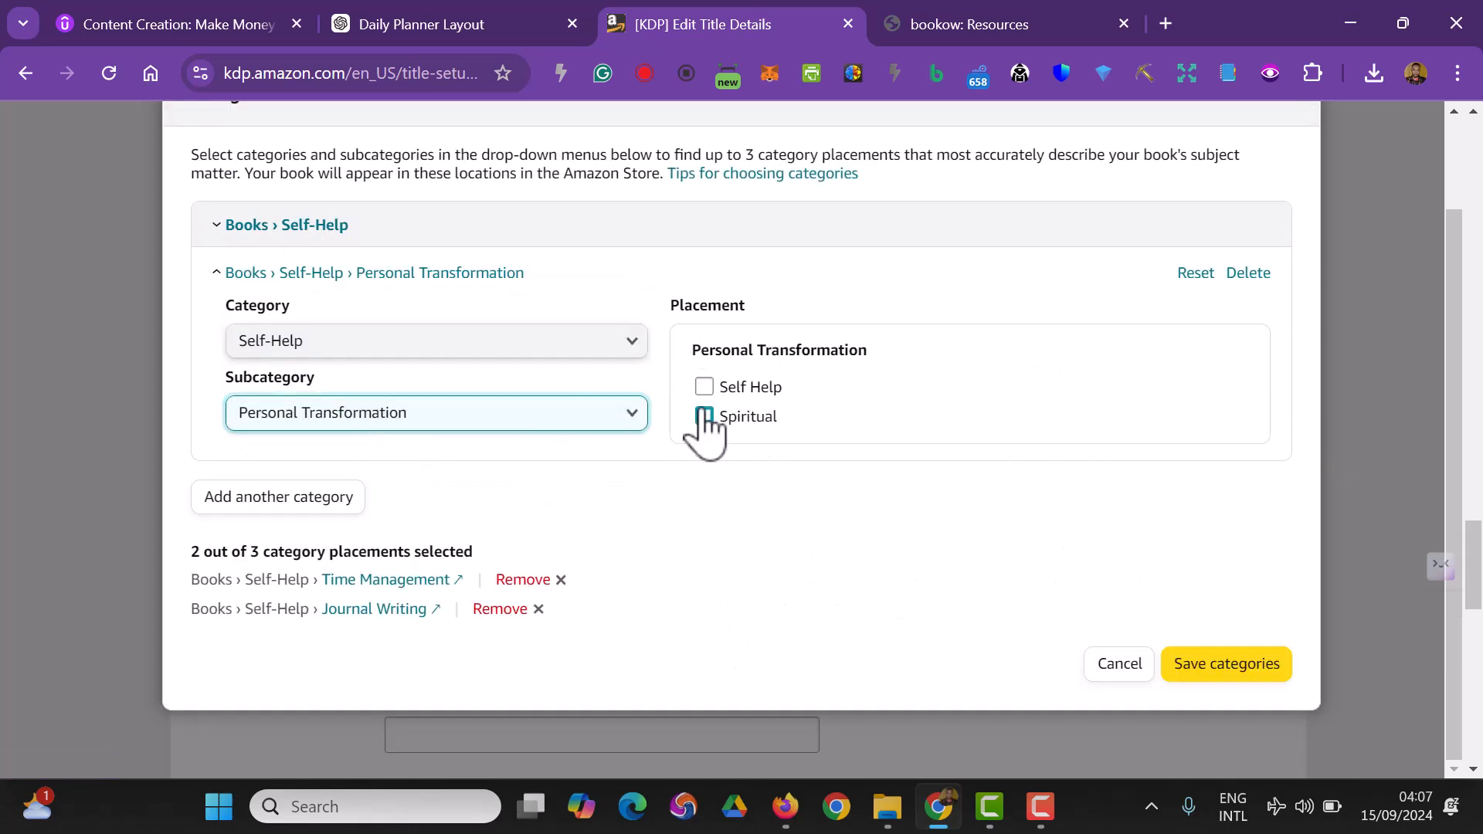
{"action": "left_click", "coordinate": [704, 386]}
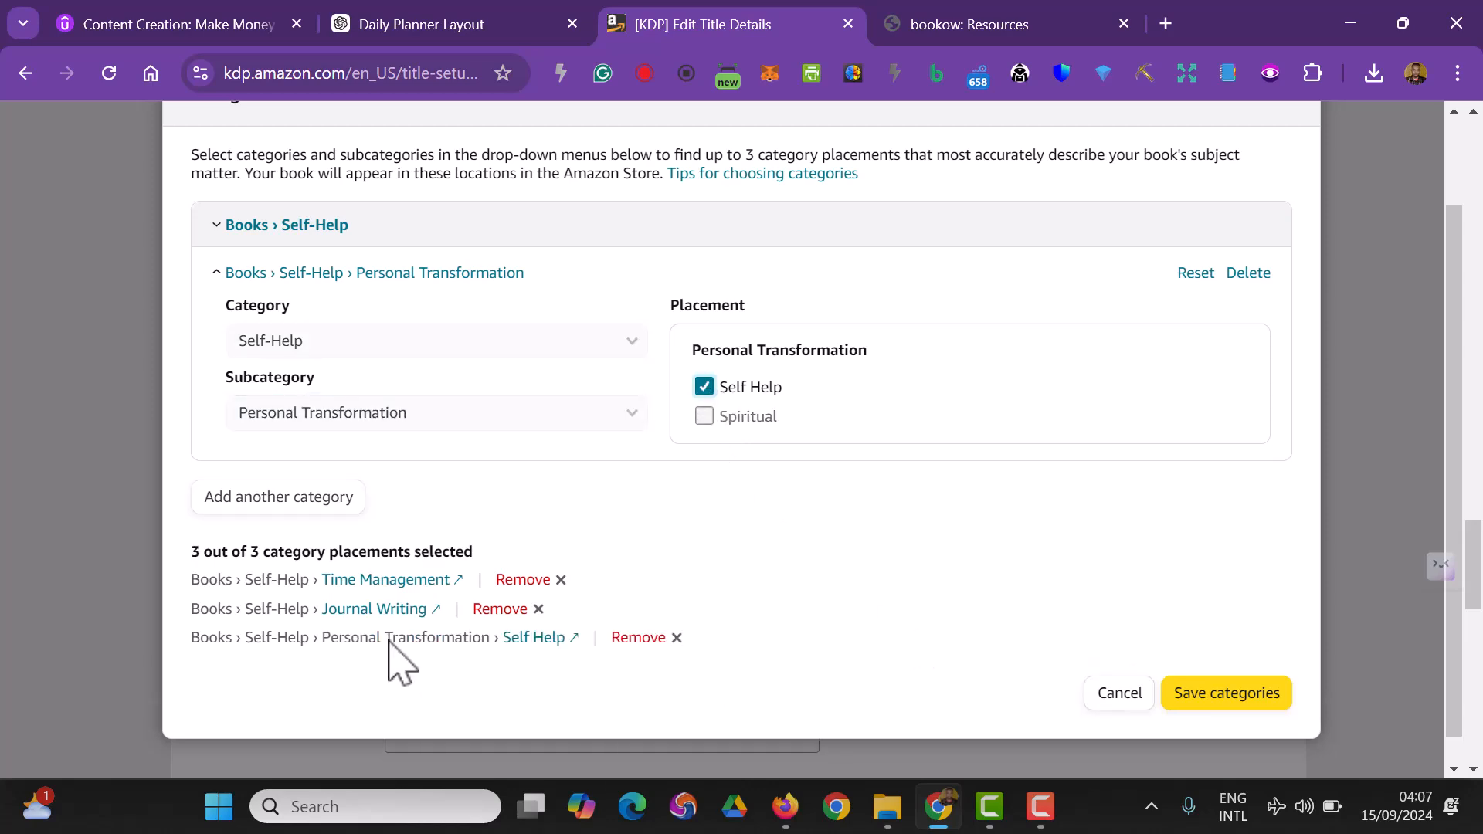
{"action": "left_click", "coordinate": [1227, 699]}
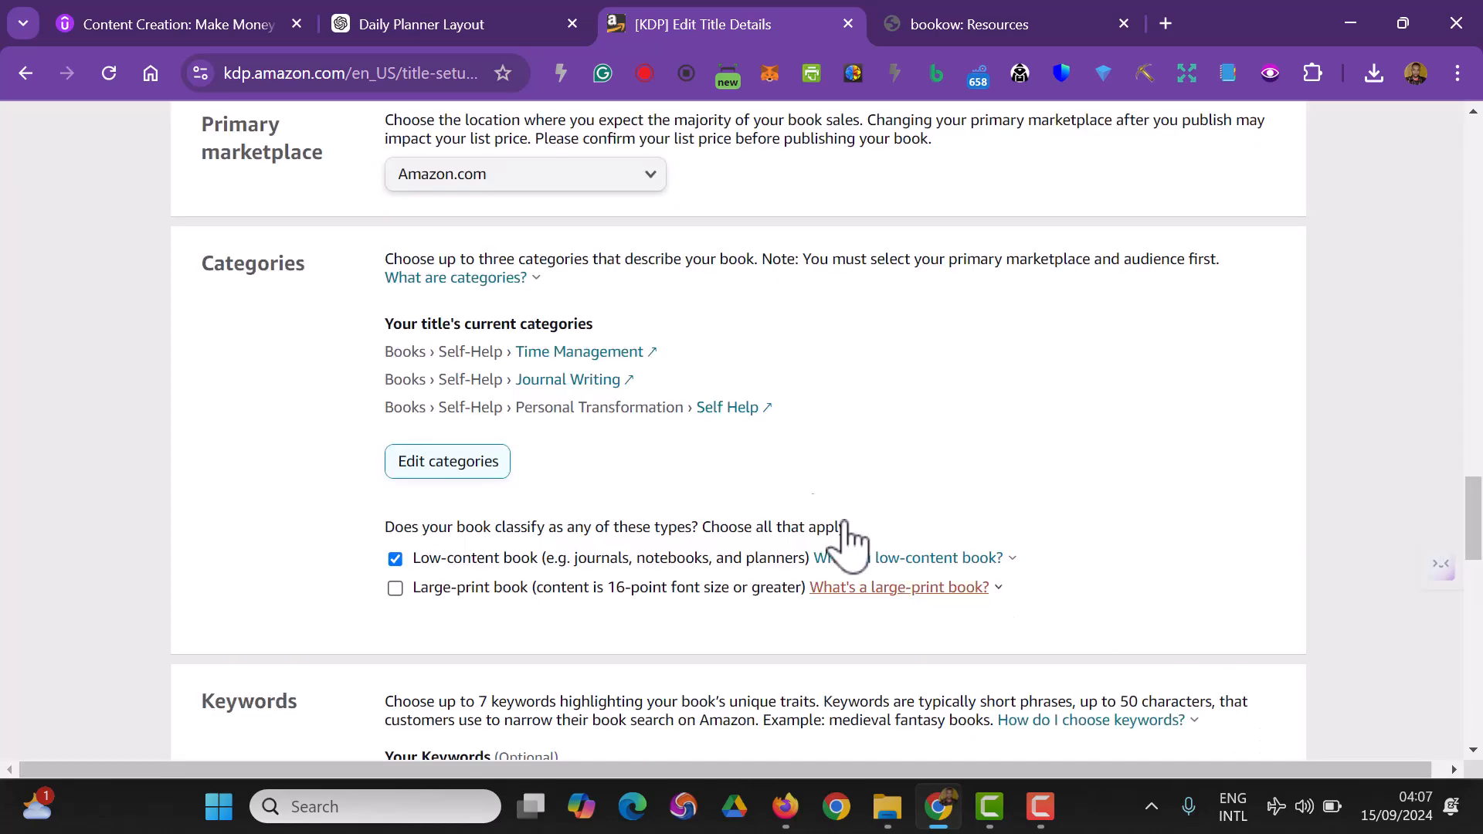
- Copy KDP's instructions for choosing up to 7 keywords and send them to ChatGPT as a prompt for keyword ideas
{"action": "scroll", "coordinate": [718, 432], "scroll_direction": "down", "scroll_amount": 4}
{"action": "left_click", "coordinate": [485, 408]}
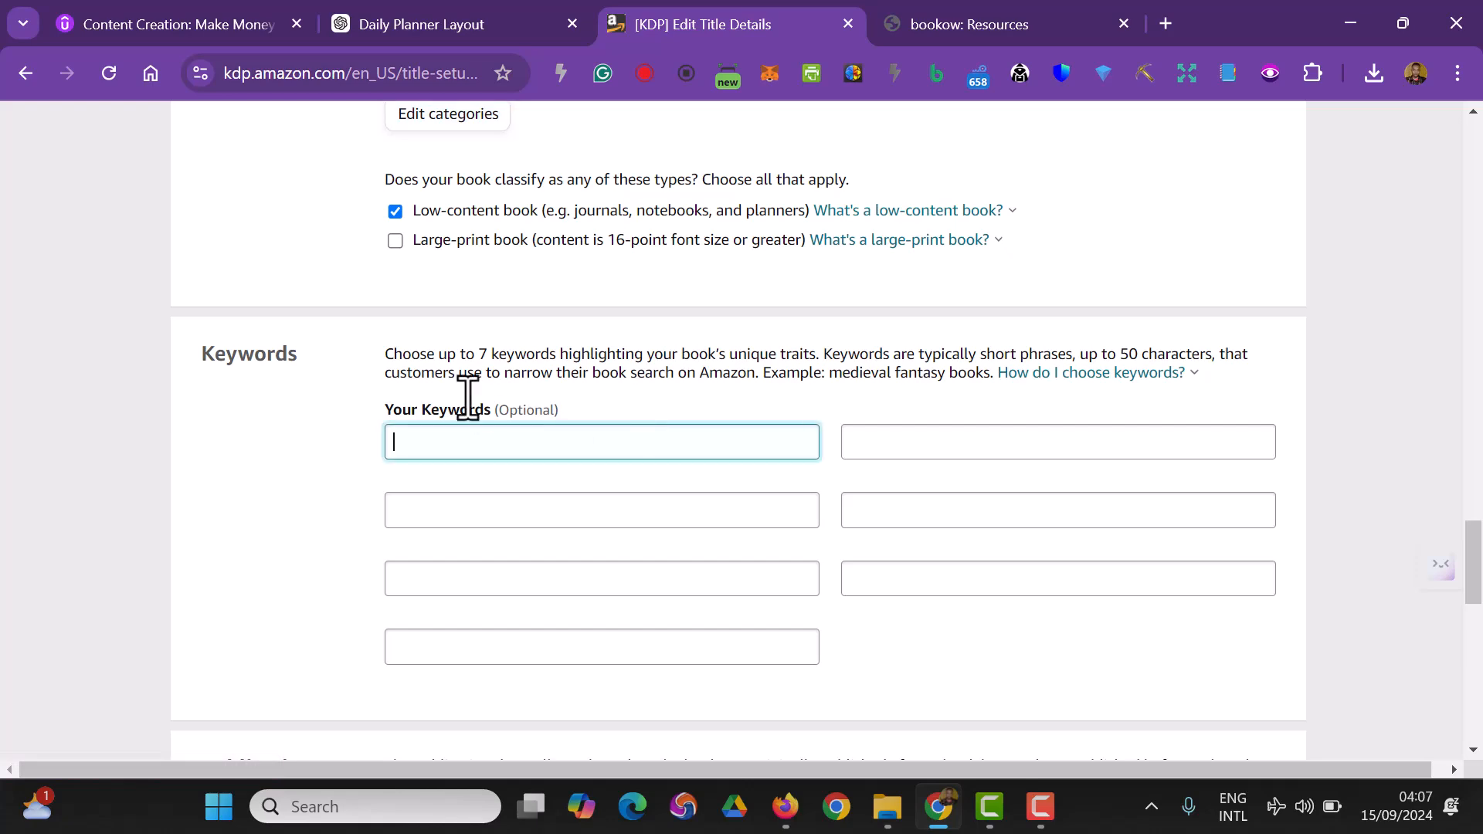
{"action": "left_click_drag", "start_coordinate": [371, 352], "coordinate": [760, 377]}
{"action": "right_click", "coordinate": [709, 361]}
{"action": "left_click", "coordinate": [776, 390]}
{"action": "left_click", "coordinate": [486, 29]}
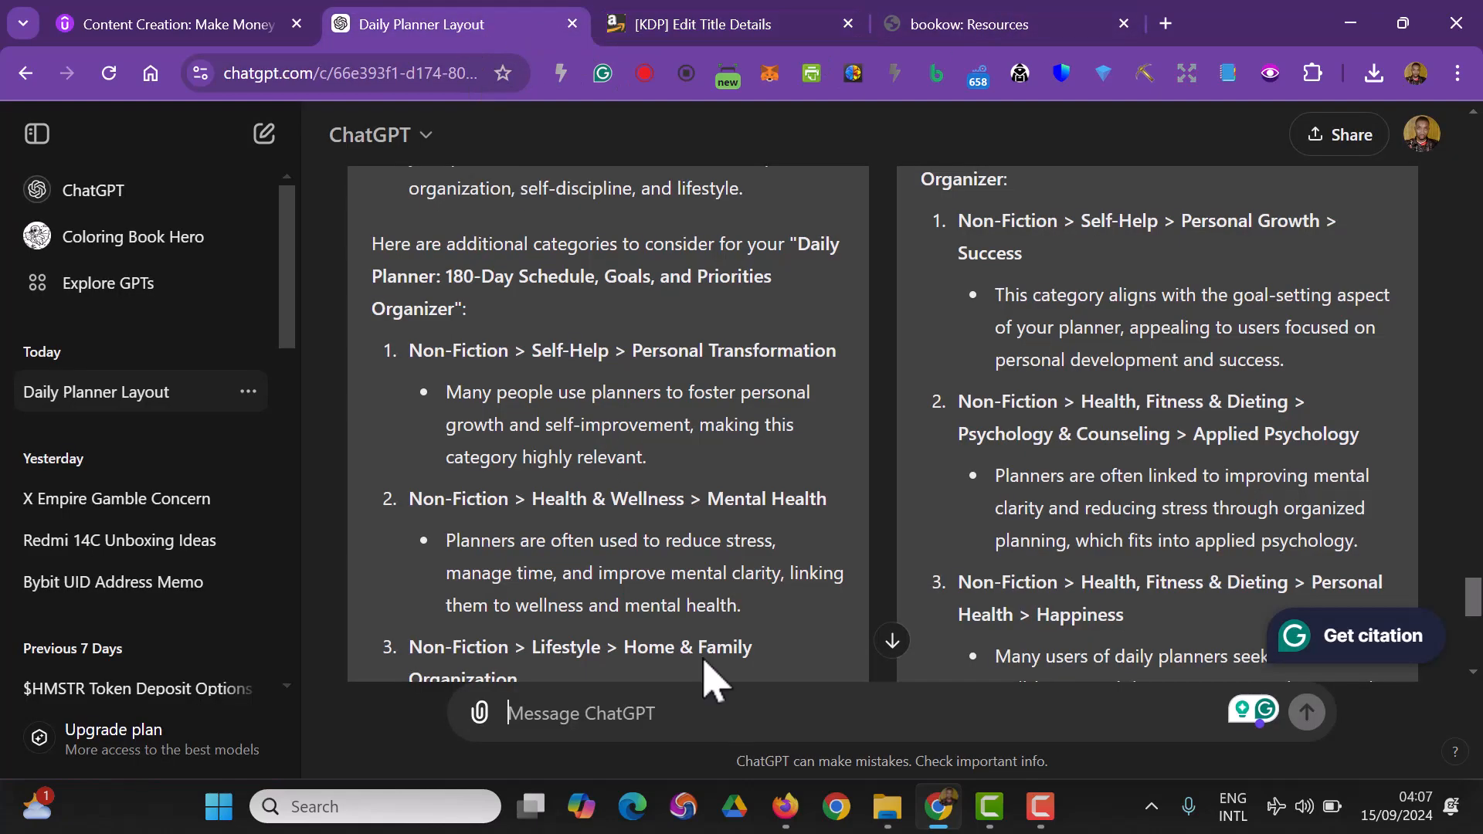
{"action": "key", "text": "ctrl+v"}
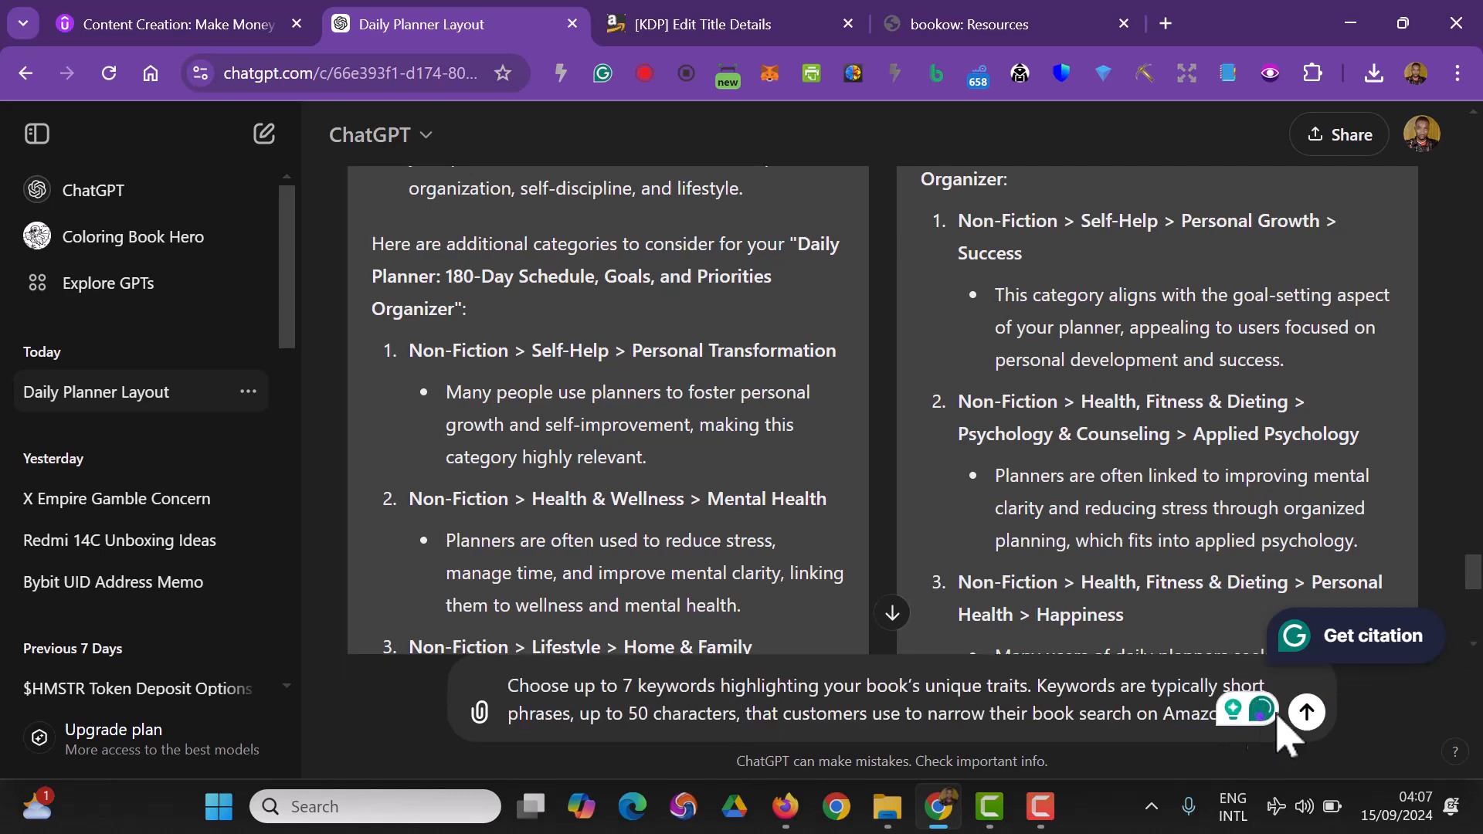
{"action": "left_click", "coordinate": [1307, 711]}
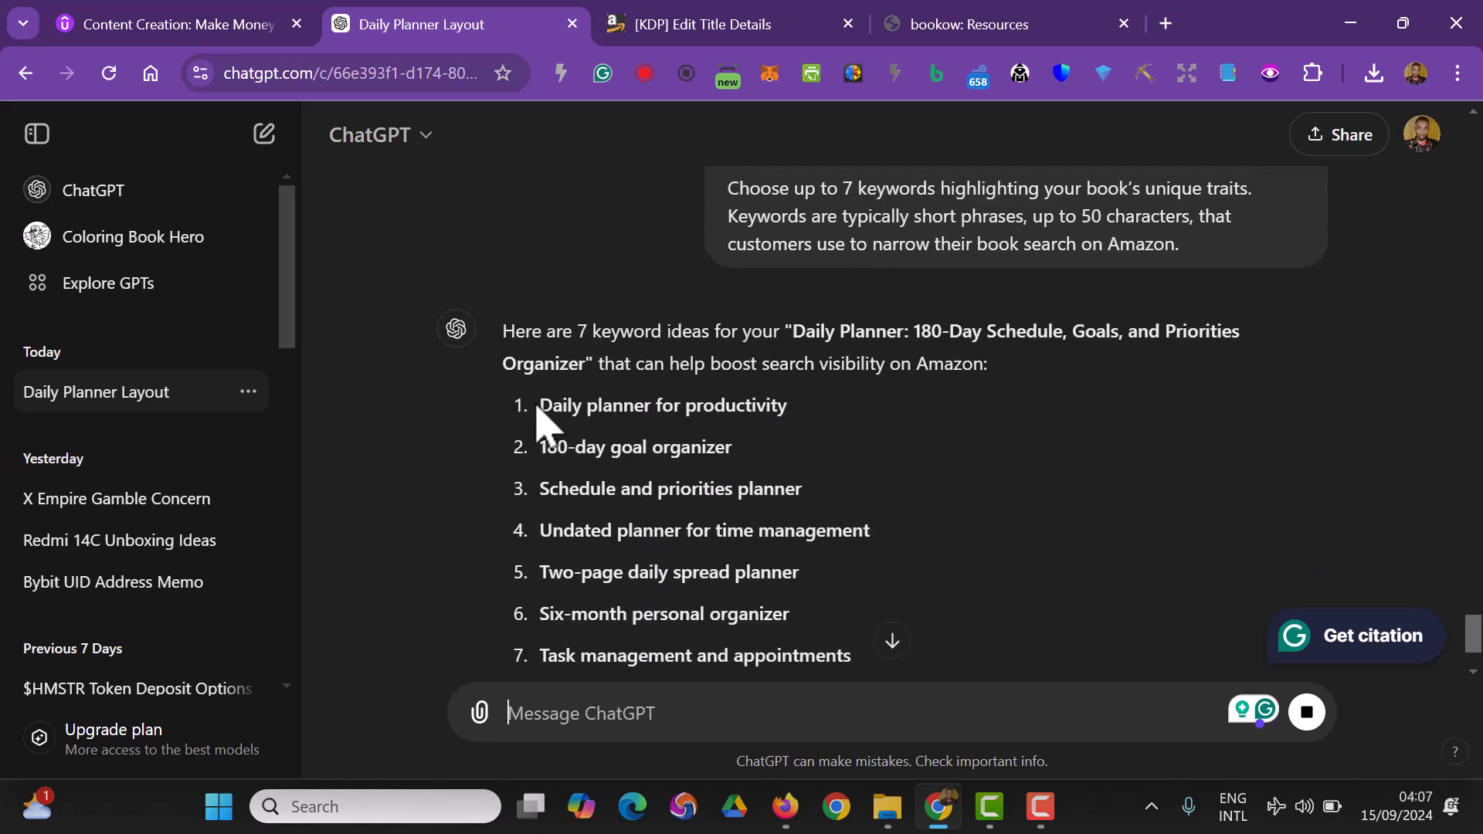
- Copy "Daily planner" from ChatGPT's first keyword idea into the first KDP keyword field
{"action": "left_click_drag", "start_coordinate": [538, 408], "coordinate": [662, 407]}
{"action": "right_click", "coordinate": [610, 408]}
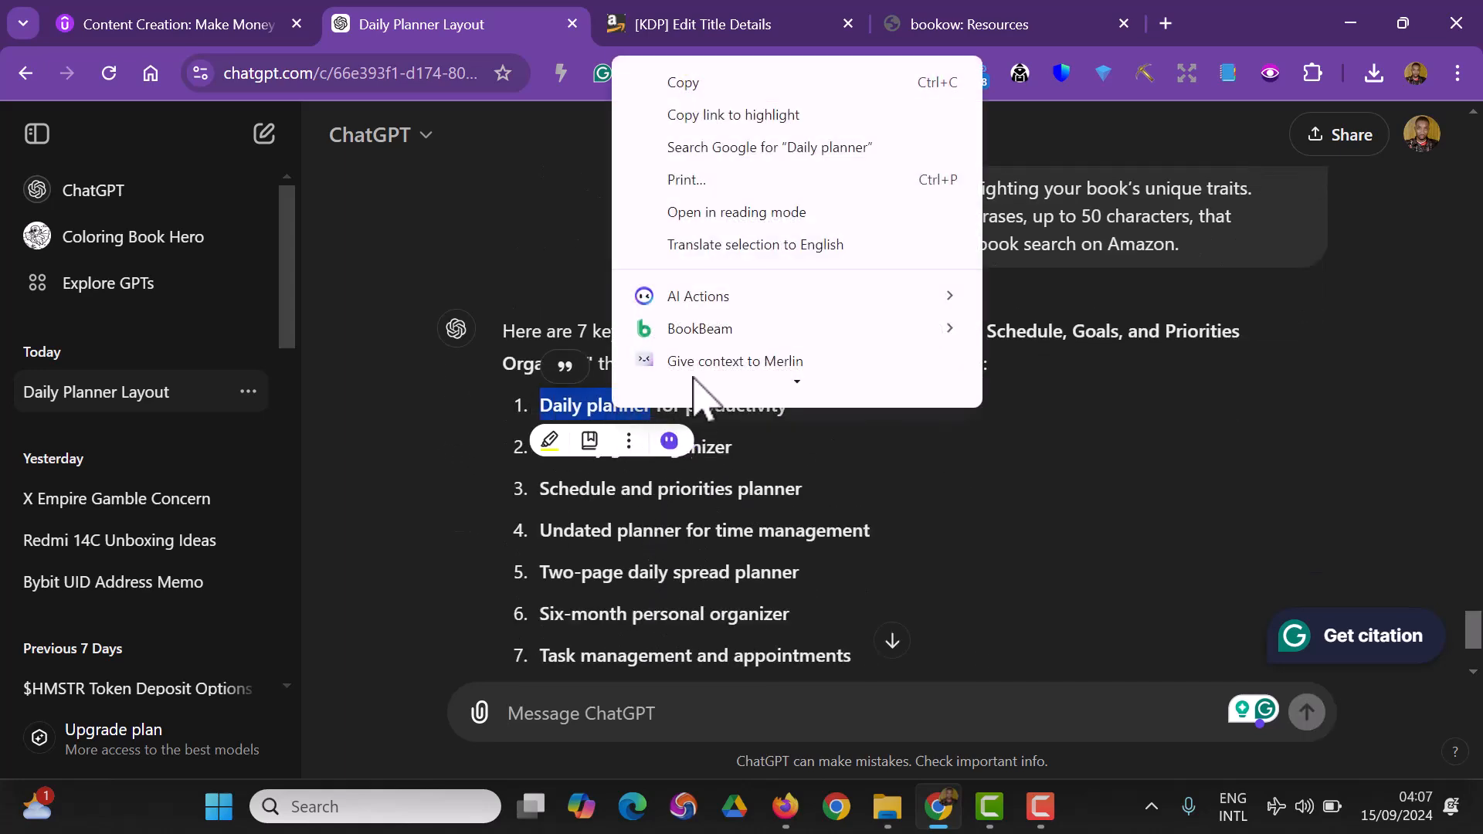
{"action": "left_click", "coordinate": [695, 83]}
{"action": "left_click", "coordinate": [707, 31]}
{"action": "left_click", "coordinate": [579, 446]}
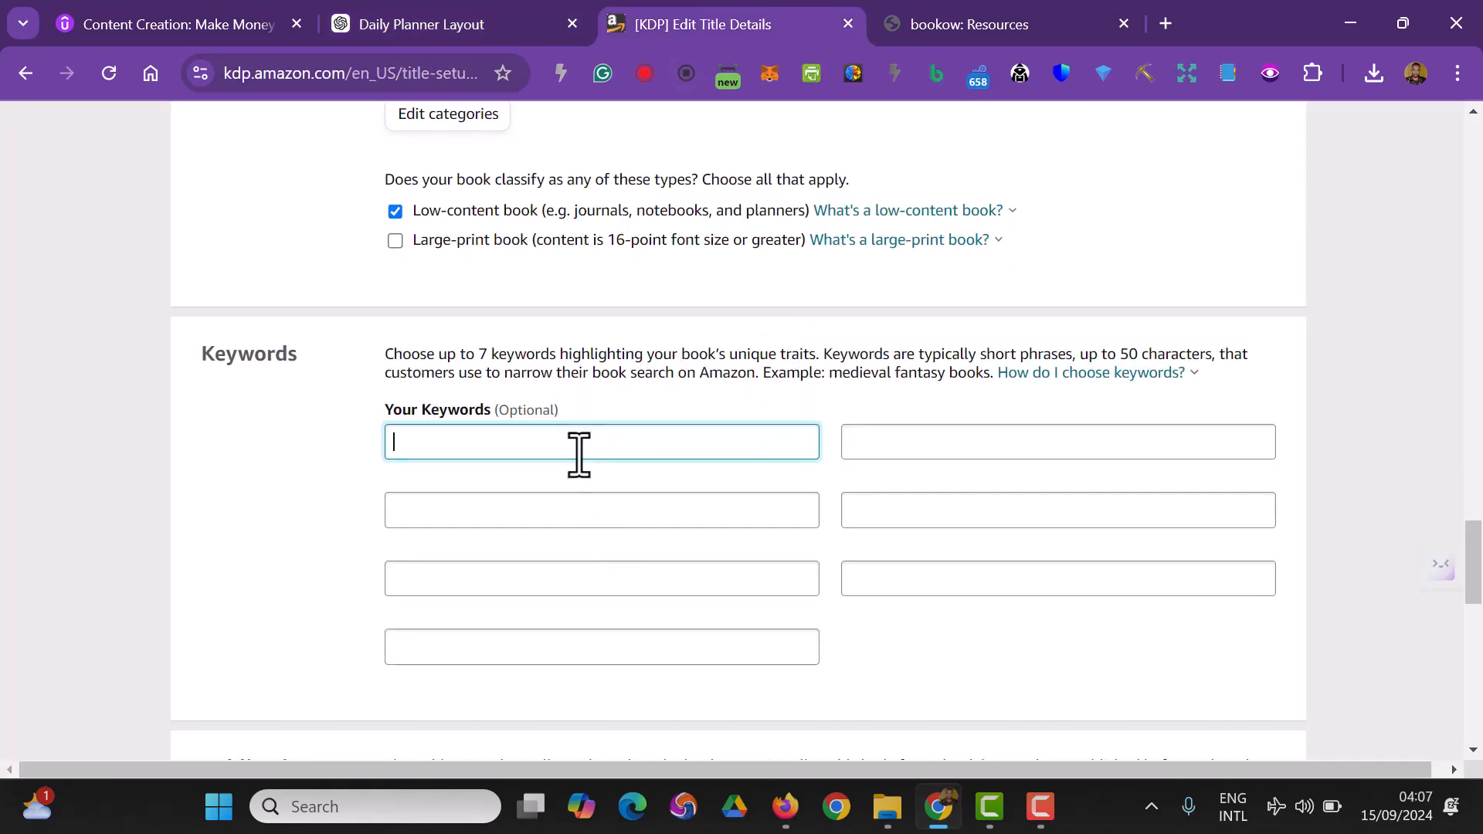
{"action": "key", "text": "ctrl+v"}
- Copy ChatGPT's keyword "Task management and appointments" into the KDP keyword field below "Daily planner"
{"action": "left_click", "coordinate": [563, 501]}
{"action": "left_click", "coordinate": [446, 19]}
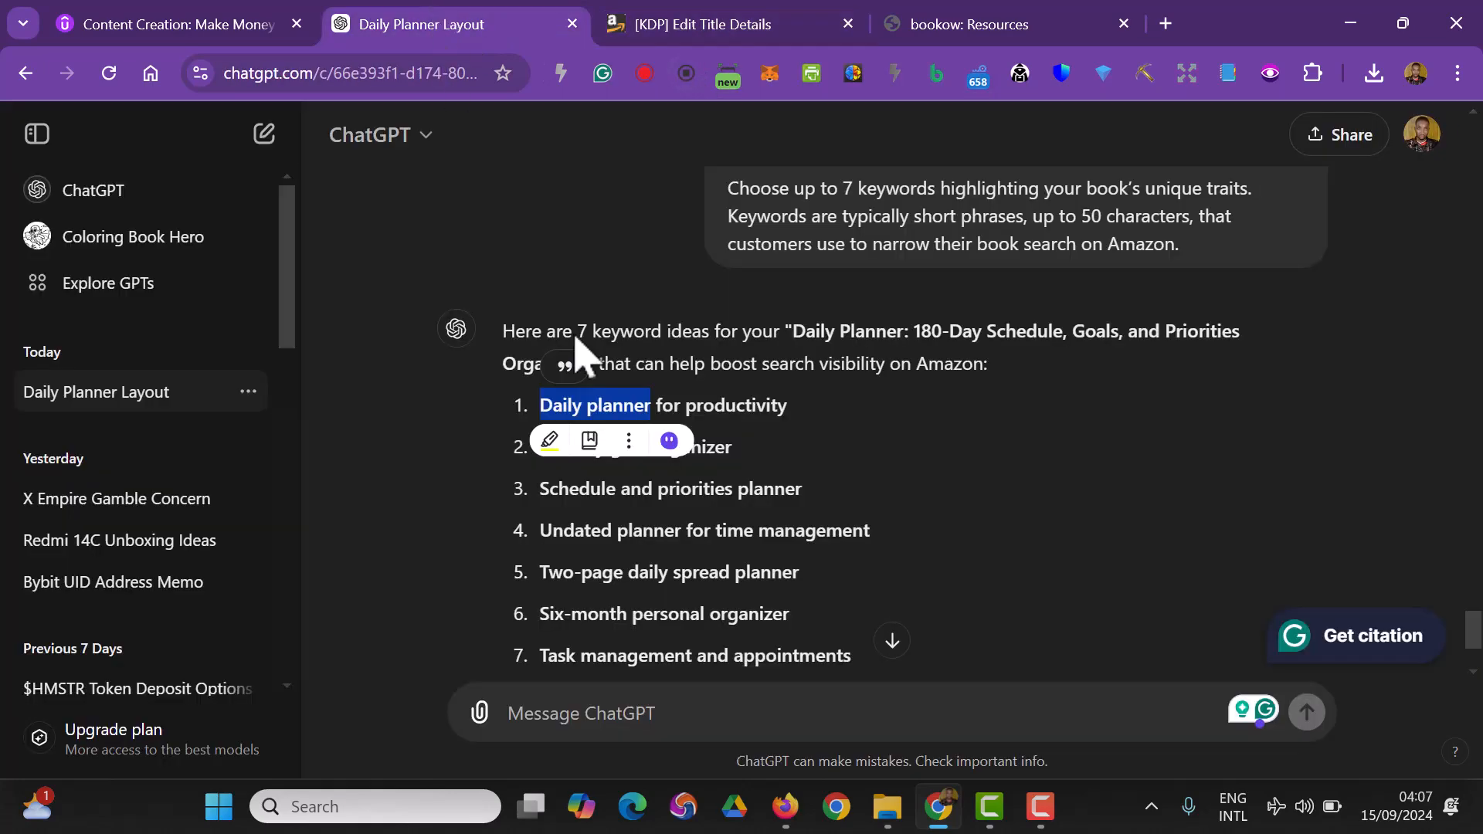
{"action": "scroll", "coordinate": [546, 464], "scroll_direction": "down", "scroll_amount": 1}
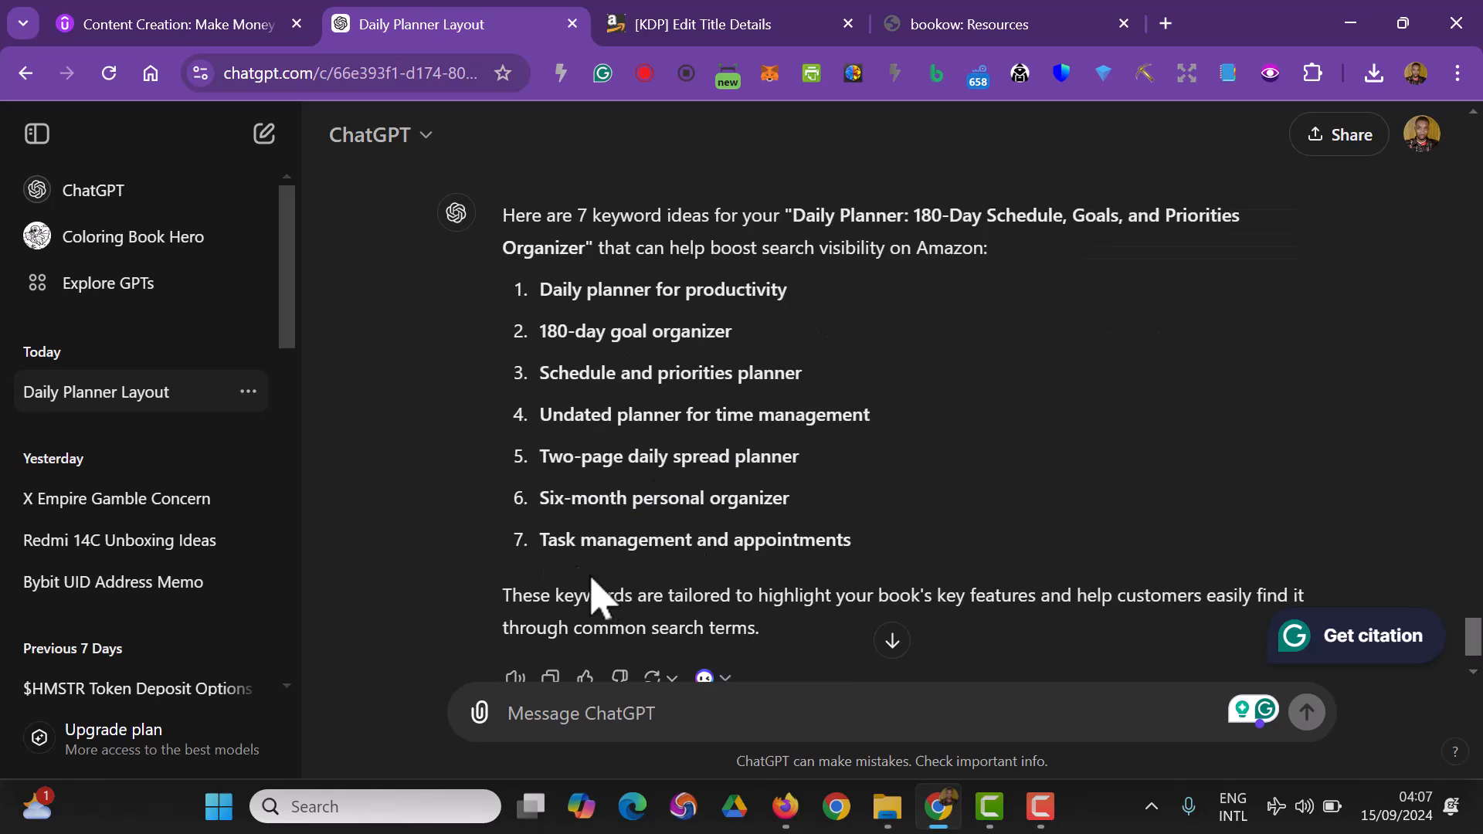
{"action": "left_click_drag", "start_coordinate": [547, 550], "coordinate": [870, 570]}
{"action": "right_click", "coordinate": [749, 540]}
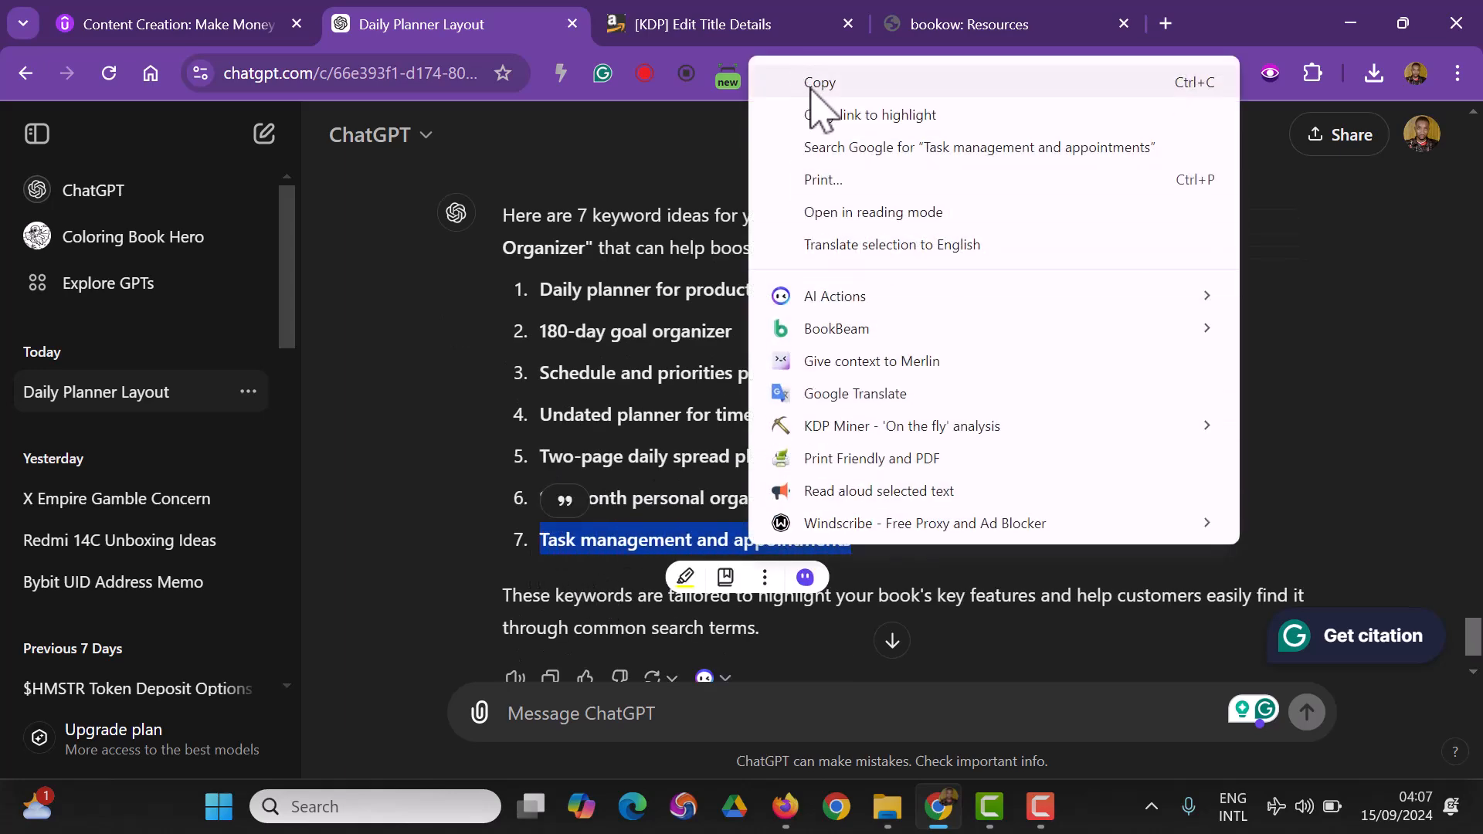
{"action": "left_click", "coordinate": [819, 91]}
{"action": "left_click", "coordinate": [699, 24]}
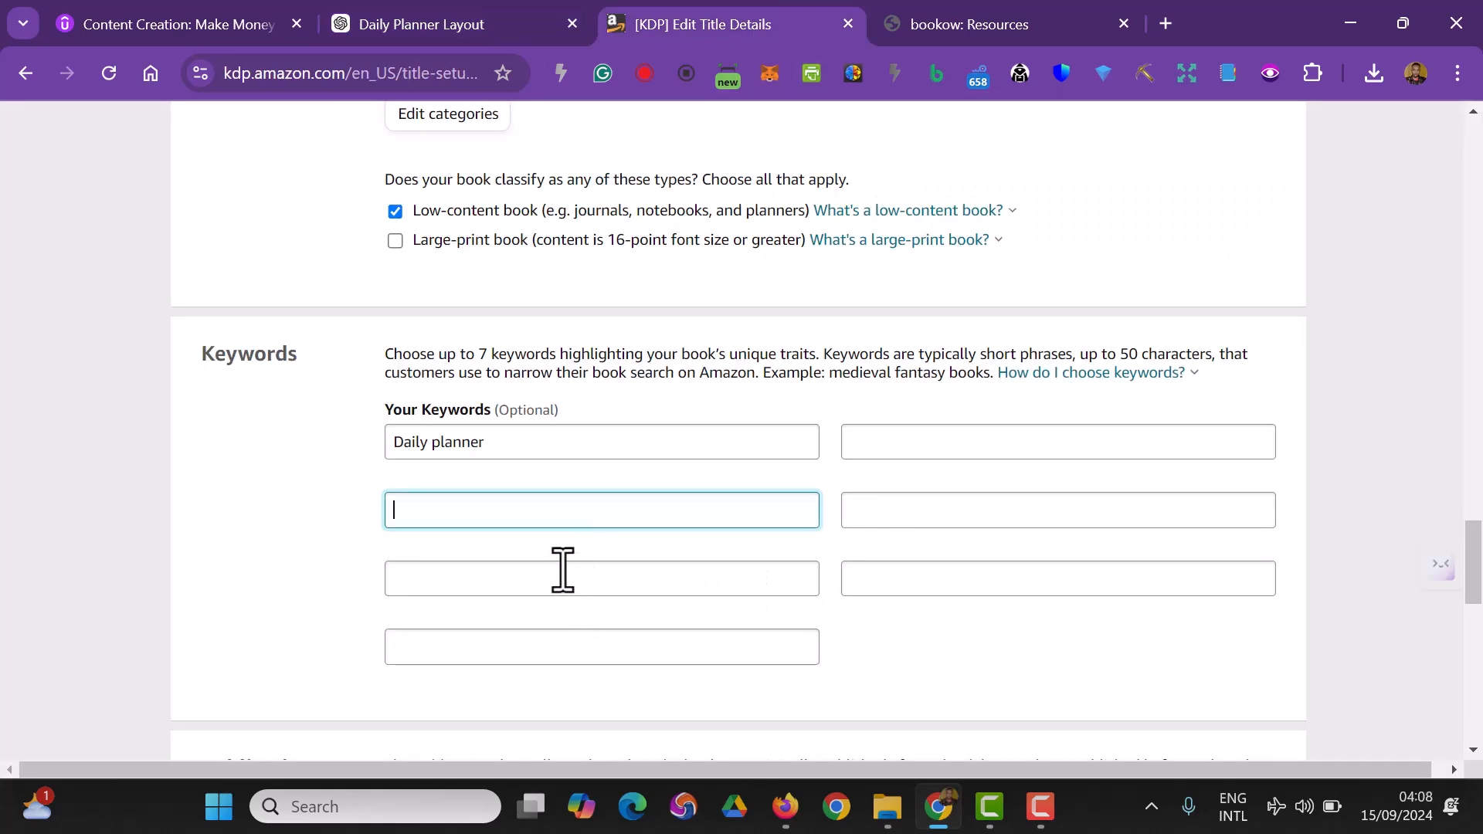
{"action": "key", "text": "ctrl+v"}
- Enter "Personal Organizer" as the third keyword, using the suggested American spelling
{"action": "left_click", "coordinate": [564, 578]}
{"action": "type", "text": "Pe"}
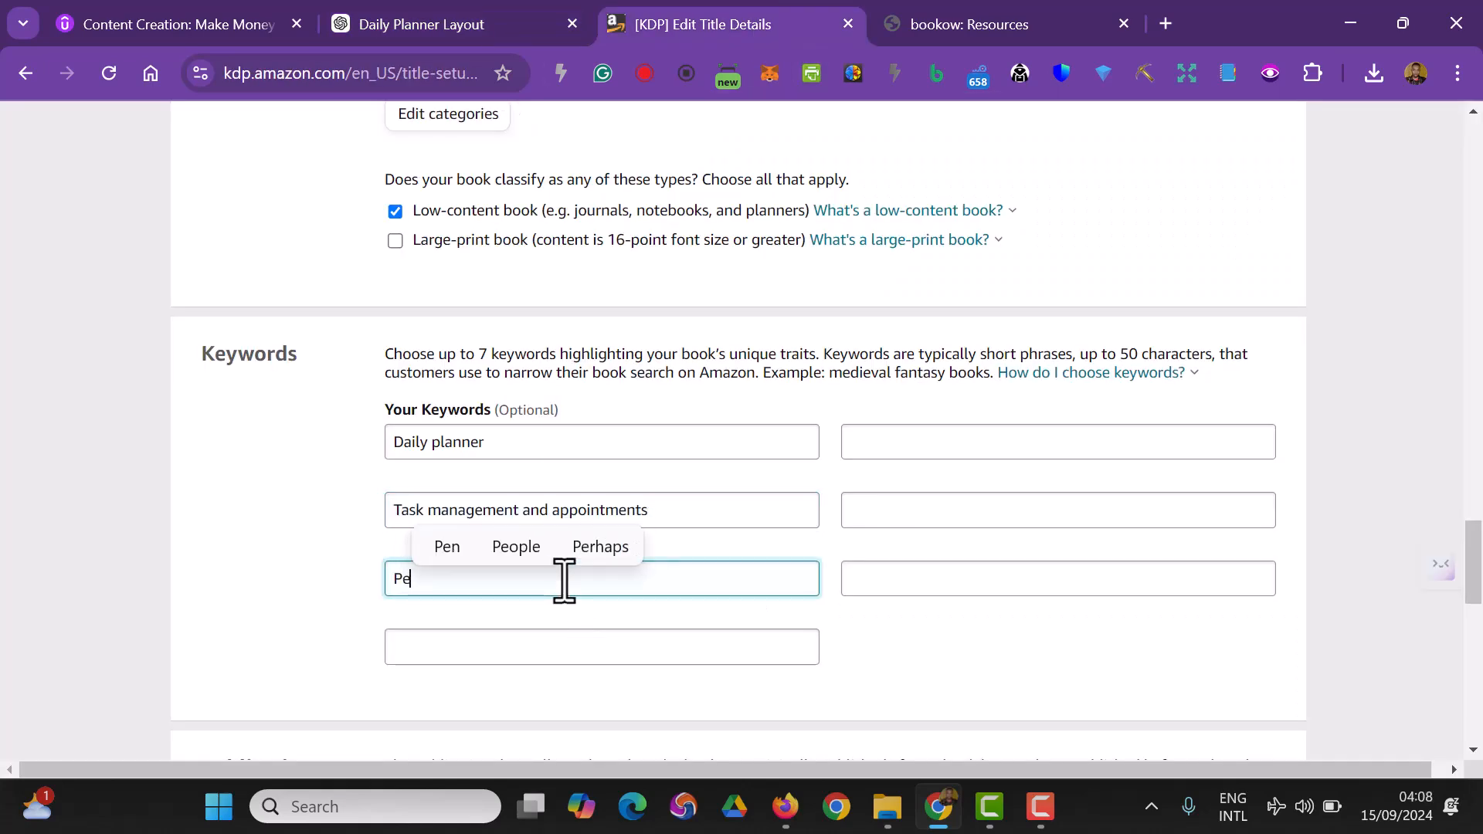
{"action": "type", "text": "rsona"}
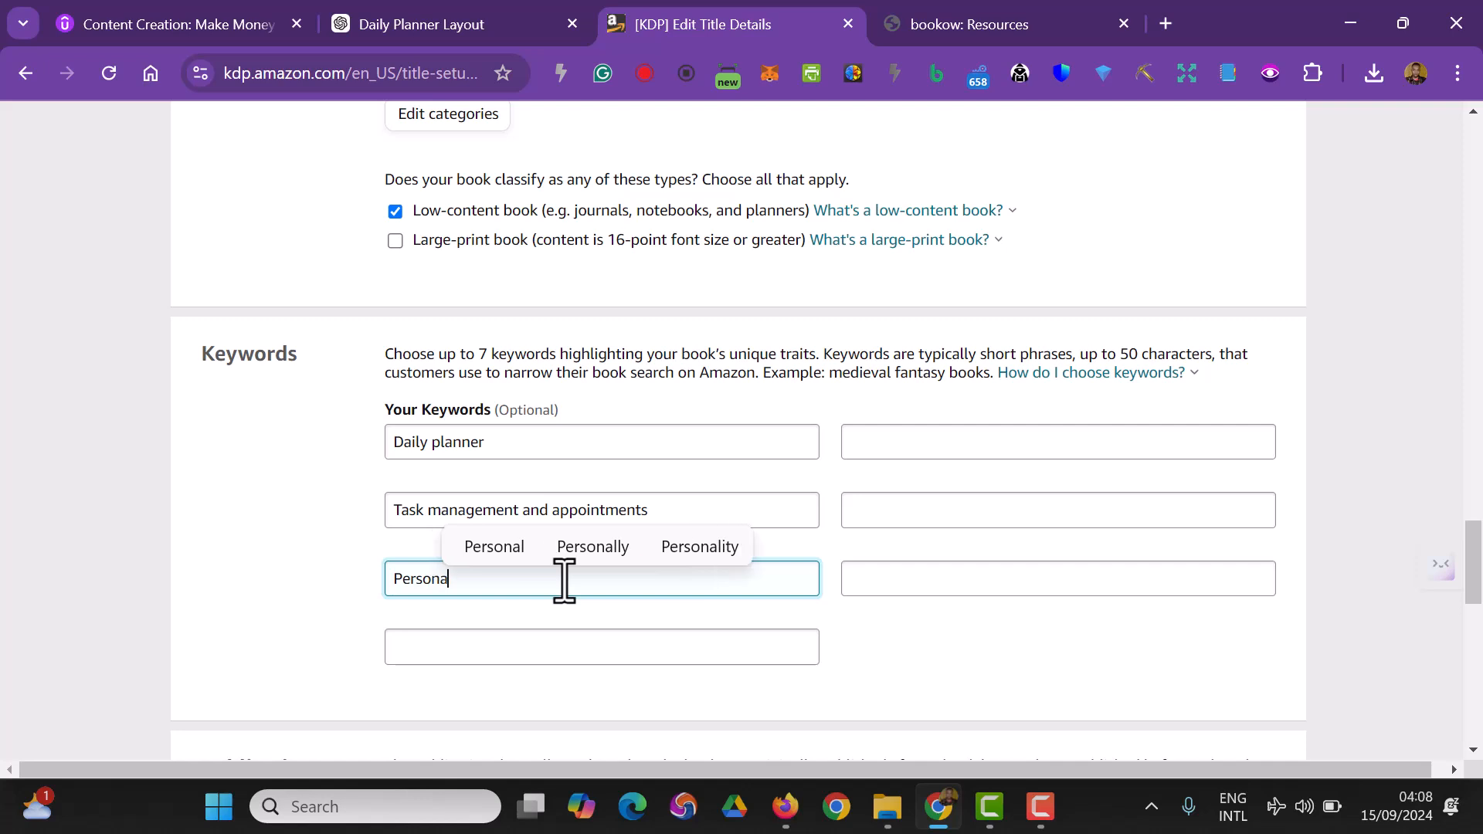
{"action": "type", "text": "l "}
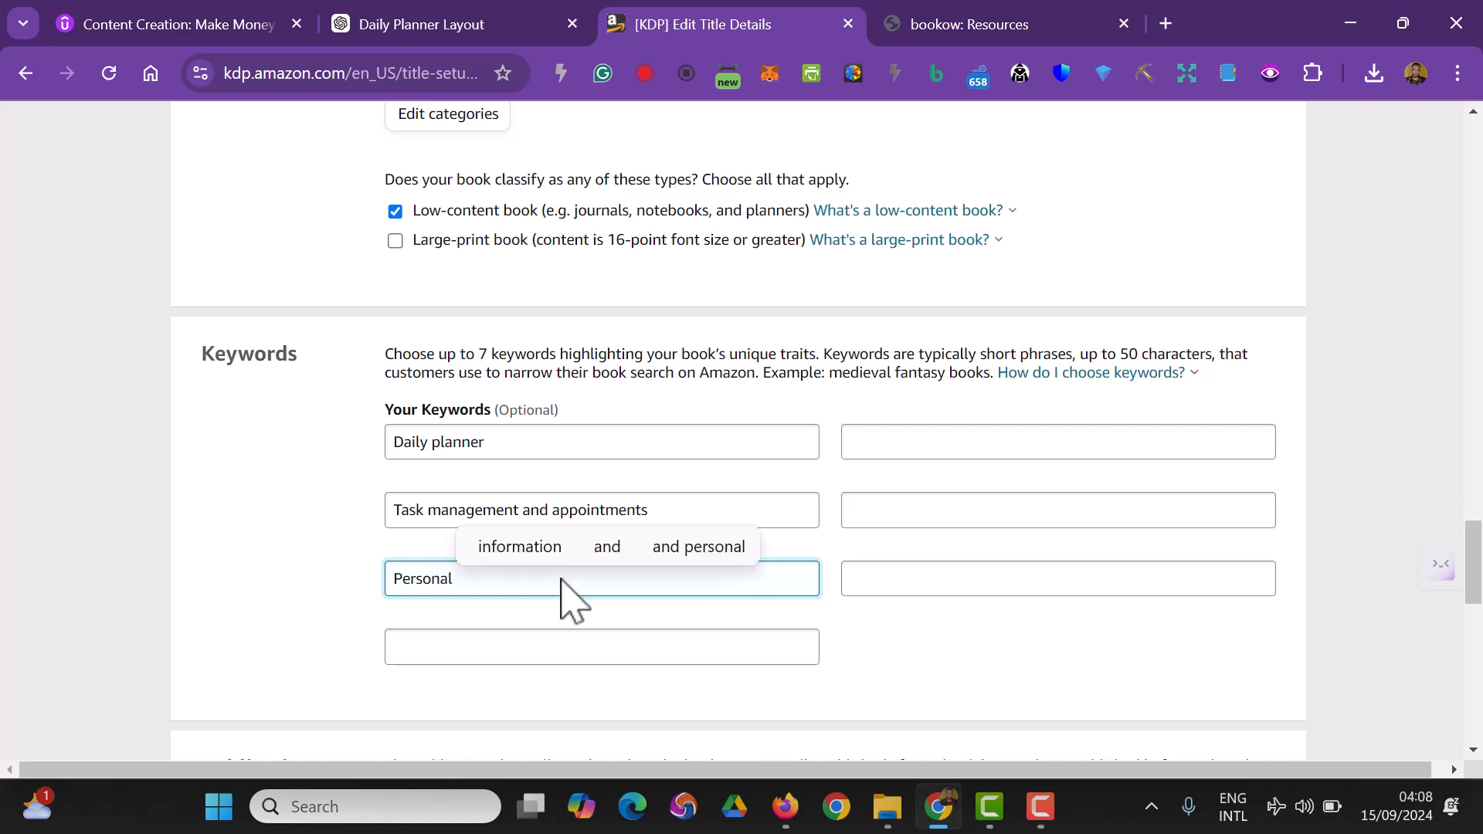
{"action": "type", "text": "Organiser"}
{"action": "right_click", "coordinate": [514, 579]}
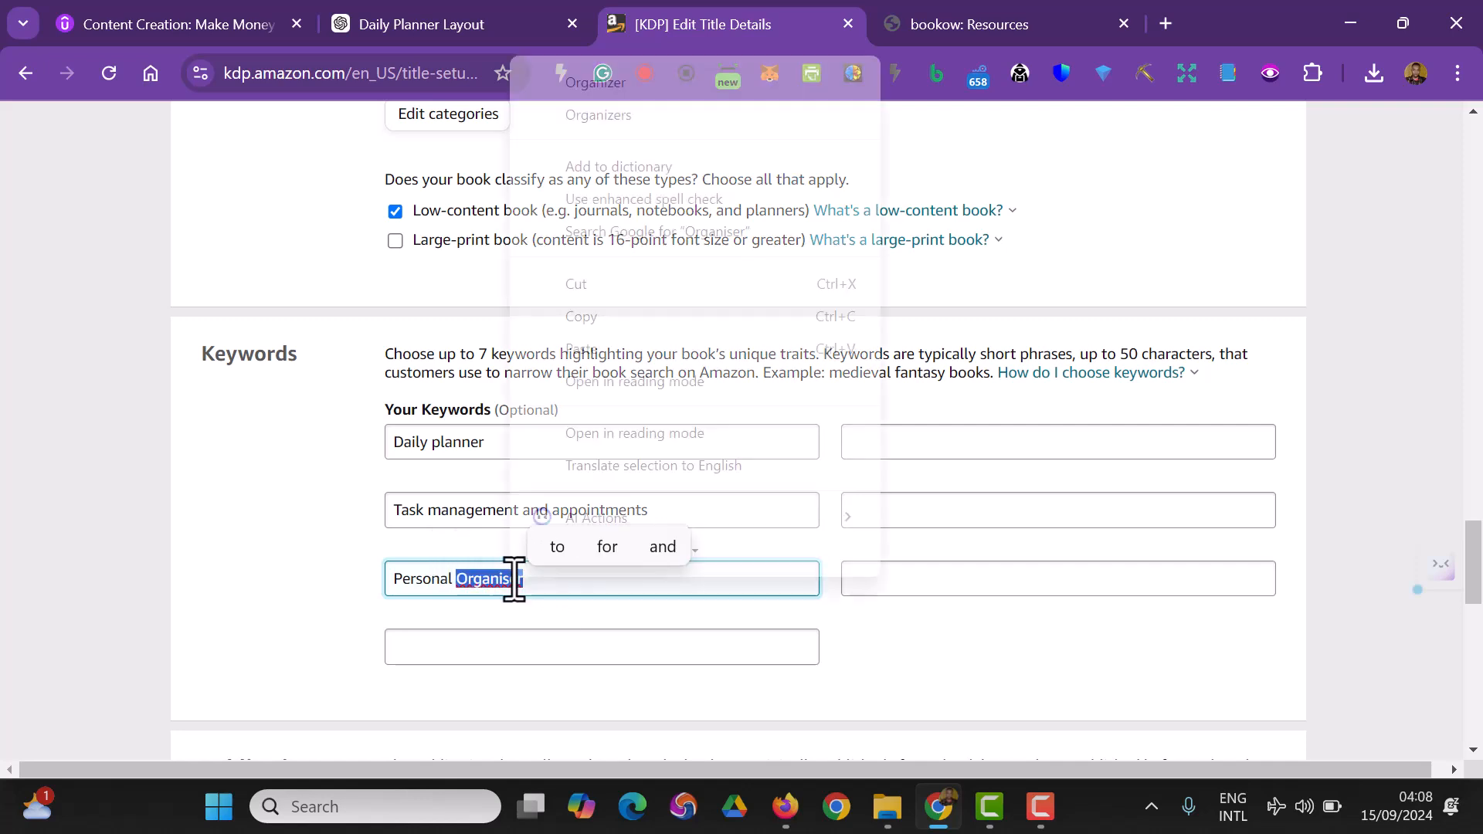
{"action": "left_click", "coordinate": [611, 83]}
- Copy ChatGPT's keyword "Undated planner for time management" into the KDP keyword field below "Personal Organizer"
{"action": "left_click", "coordinate": [479, 26]}
{"action": "left_click", "coordinate": [762, 422]}
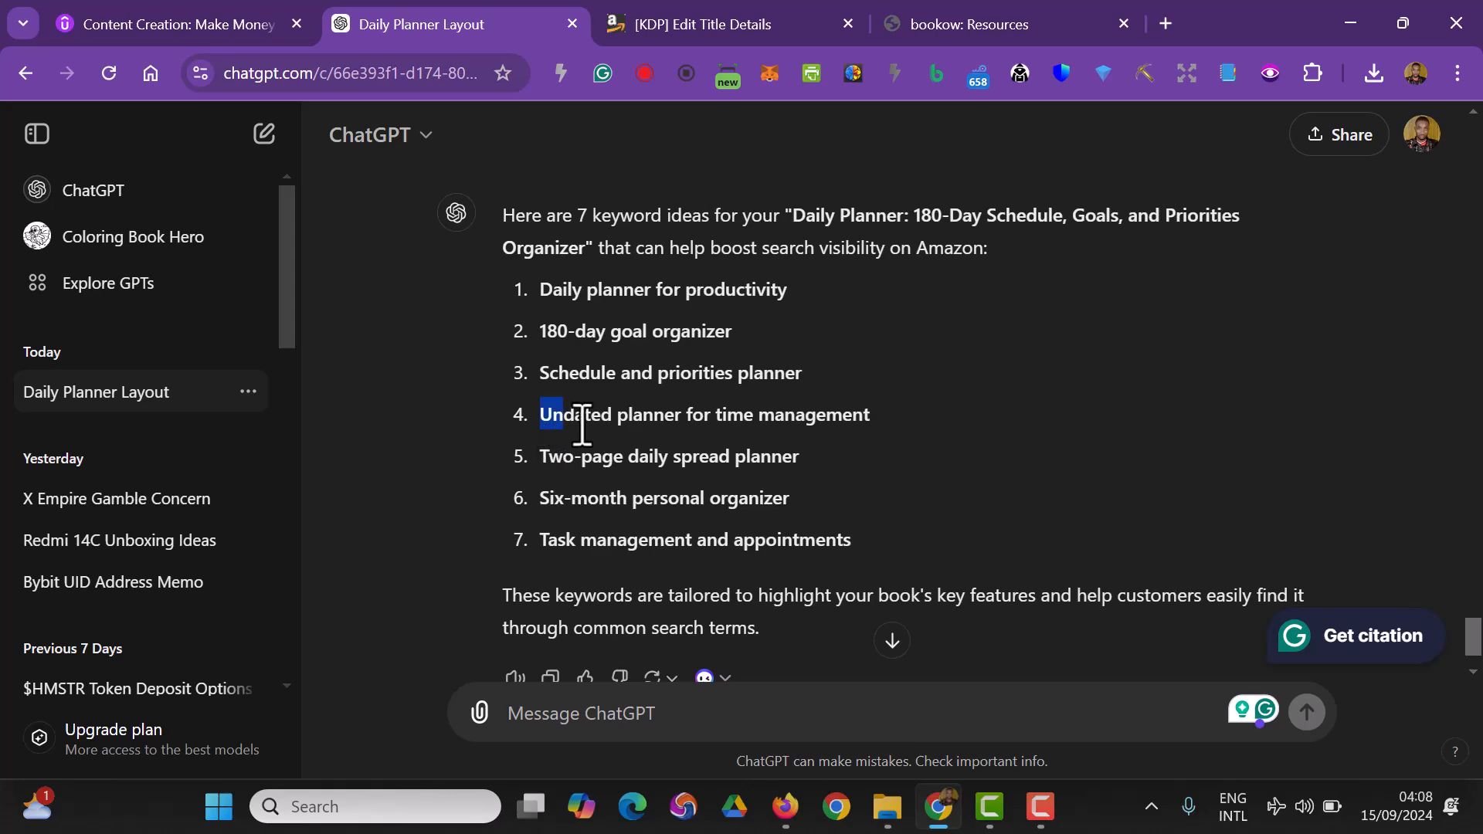
{"action": "left_click_drag", "start_coordinate": [540, 415], "coordinate": [888, 441]}
{"action": "right_click", "coordinate": [747, 420]}
{"action": "left_click", "coordinate": [827, 81]}
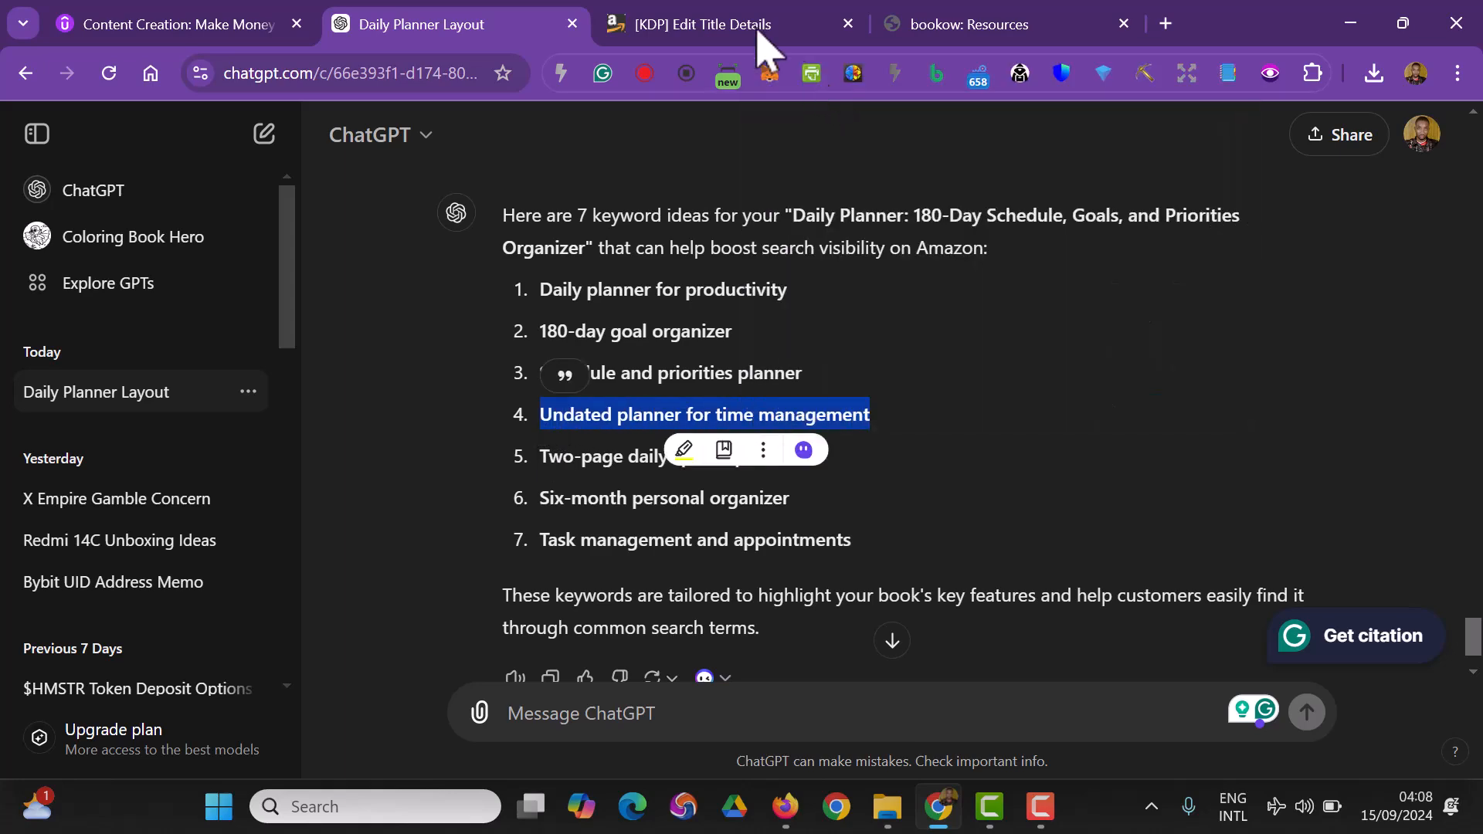
{"action": "key", "text": "ctrl+Tab"}
{"action": "left_click", "coordinate": [595, 634]}
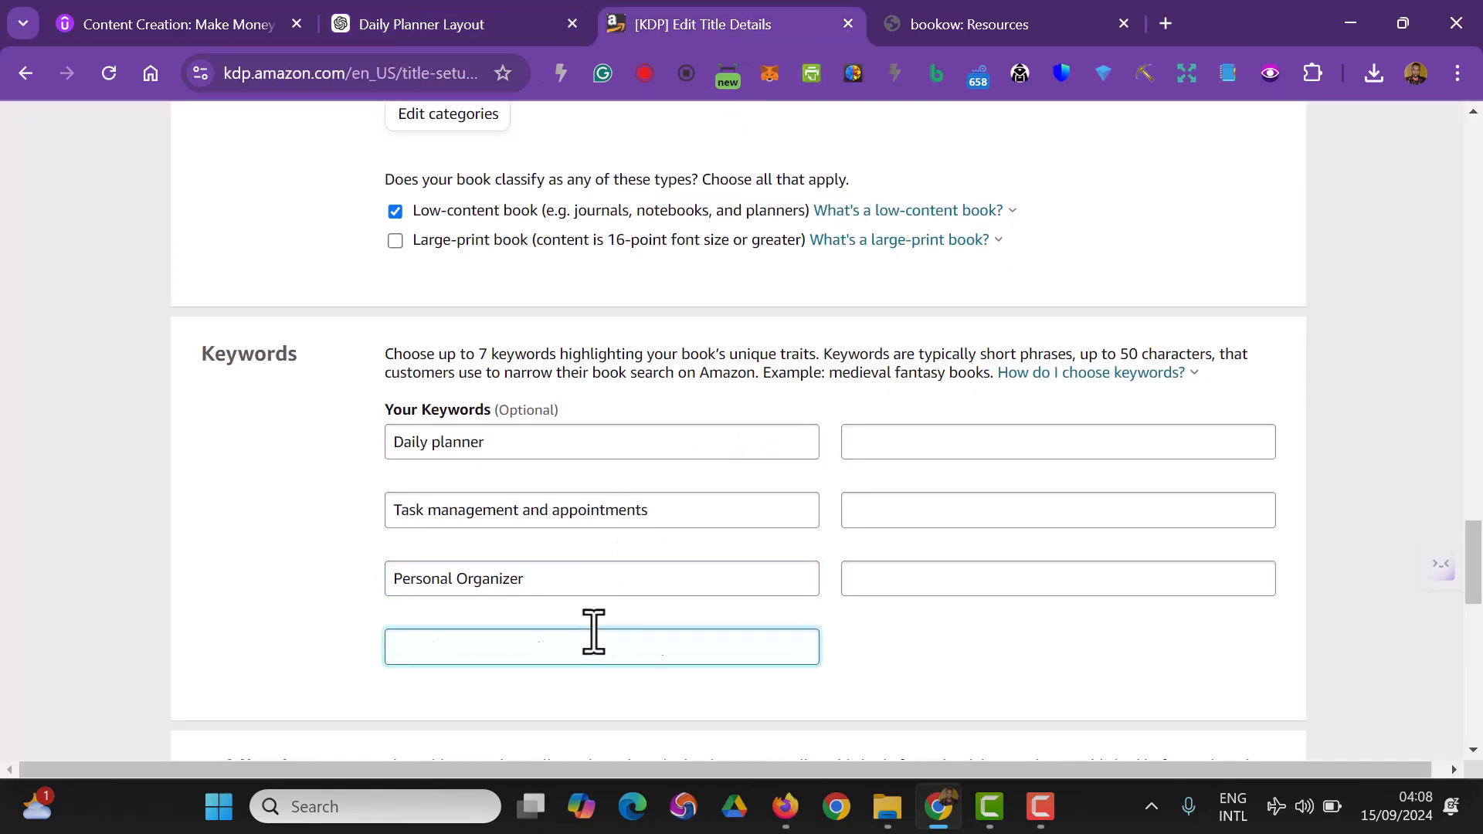
{"action": "key", "text": "ctrl+v"}
- Fill the three remaining keyword fields with "Time Management", "To do list" and "Daily Bucket List"
{"action": "left_click", "coordinate": [928, 448]}
{"action": "type", "text": "Time Management"}
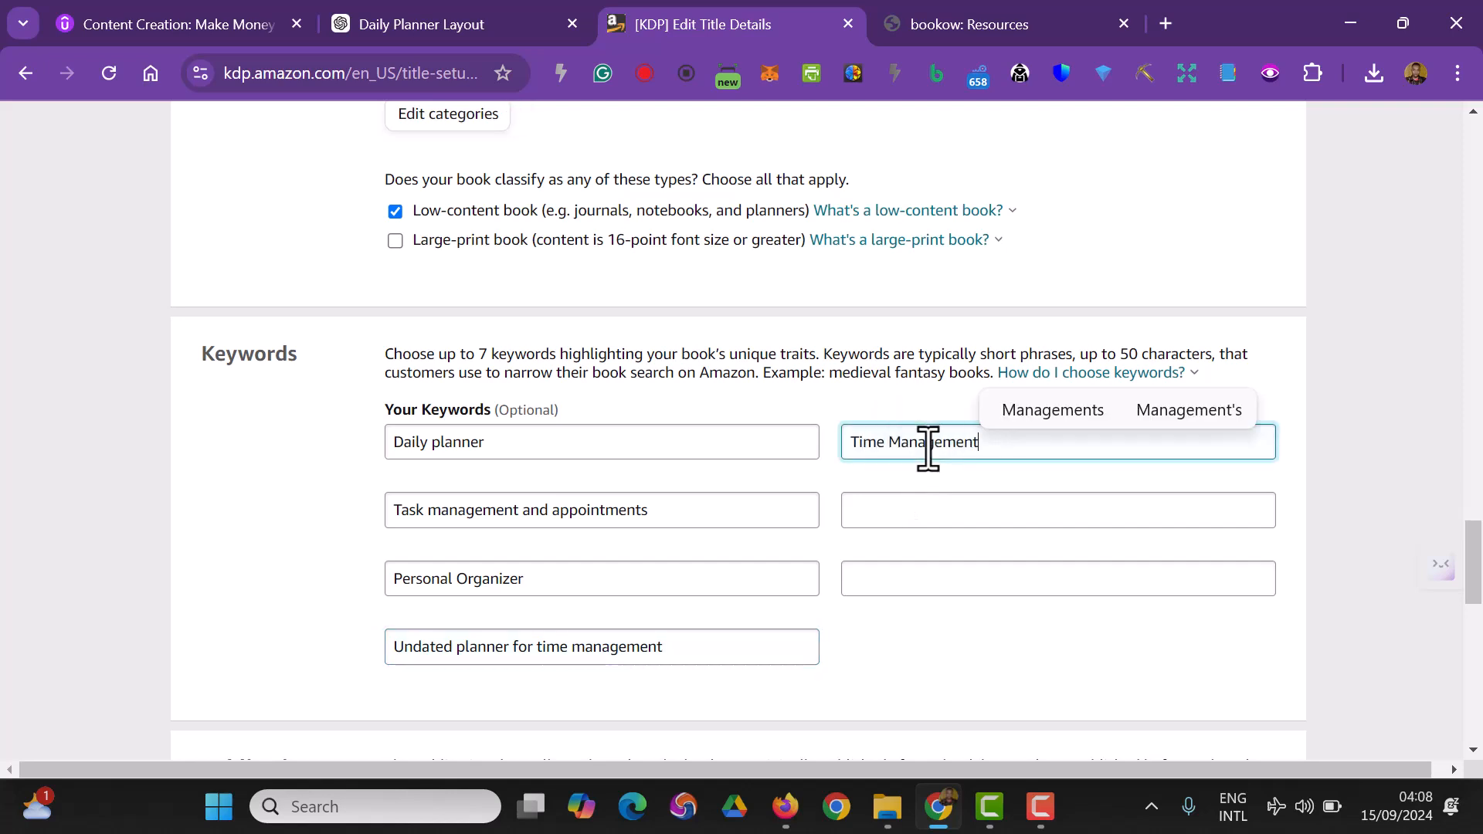
{"action": "left_click", "coordinate": [953, 520]}
{"action": "type", "text": "TO-do-"}
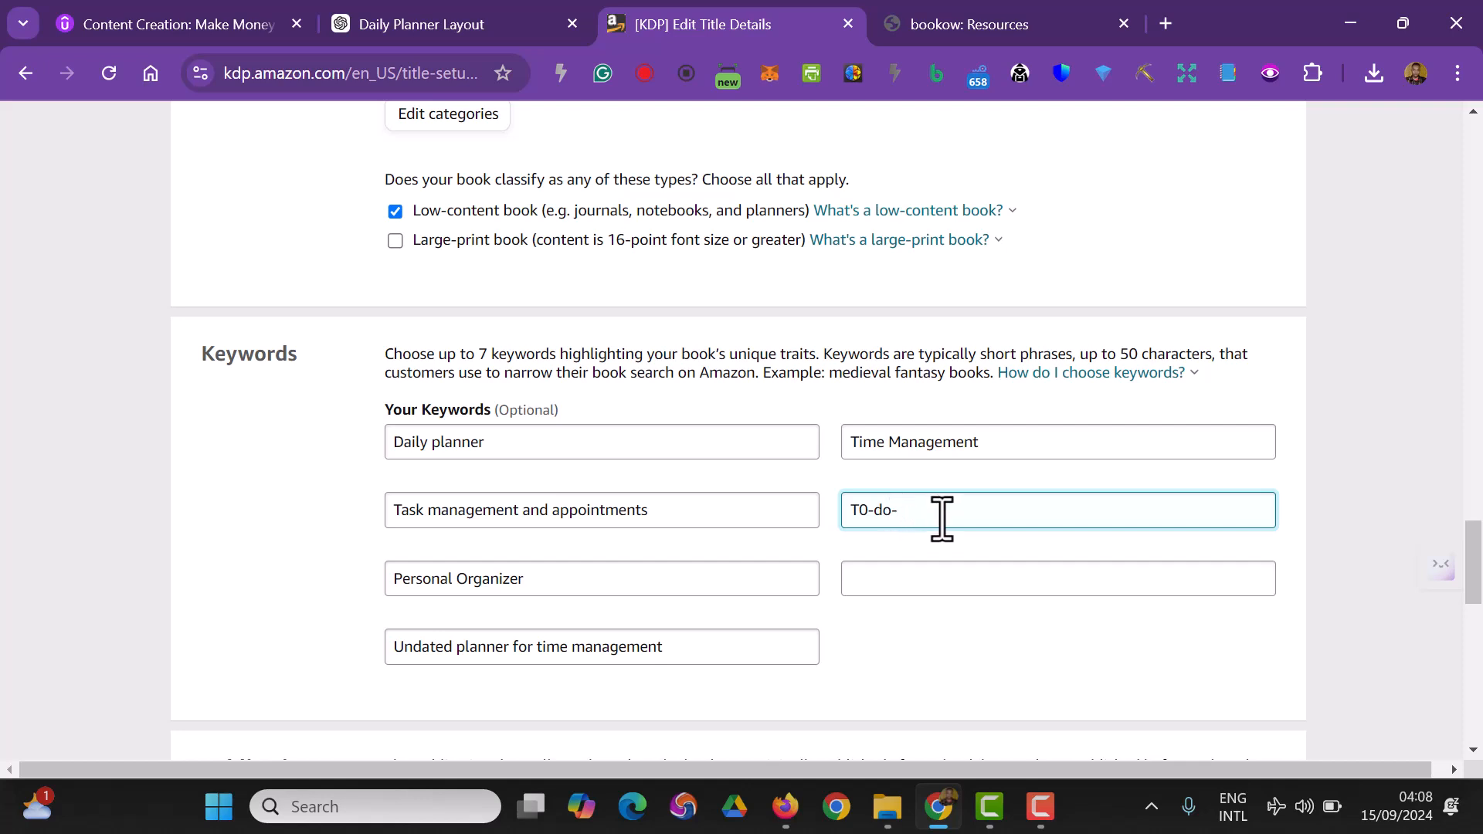
{"action": "type", "text": "o do list"}
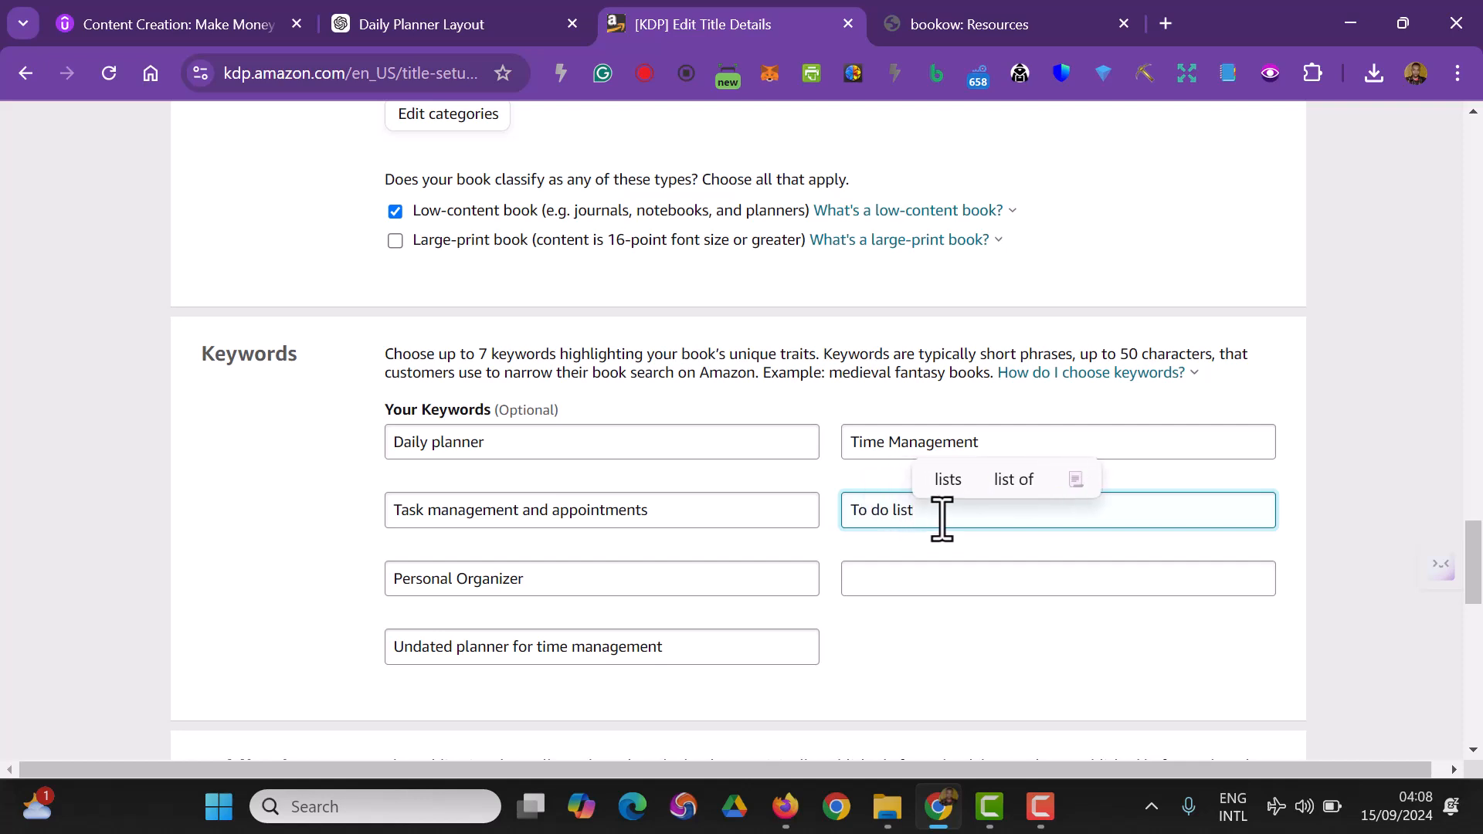
{"action": "left_click", "coordinate": [944, 583]}
{"action": "type", "text": "Daily Bucket List"}
- Keep the default publication and release date options, save the hardcover details and continue to the content stage
{"action": "scroll", "coordinate": [919, 580], "scroll_direction": "down", "scroll_amount": 3}
{"action": "scroll", "coordinate": [676, 577], "scroll_direction": "down", "scroll_amount": 3}
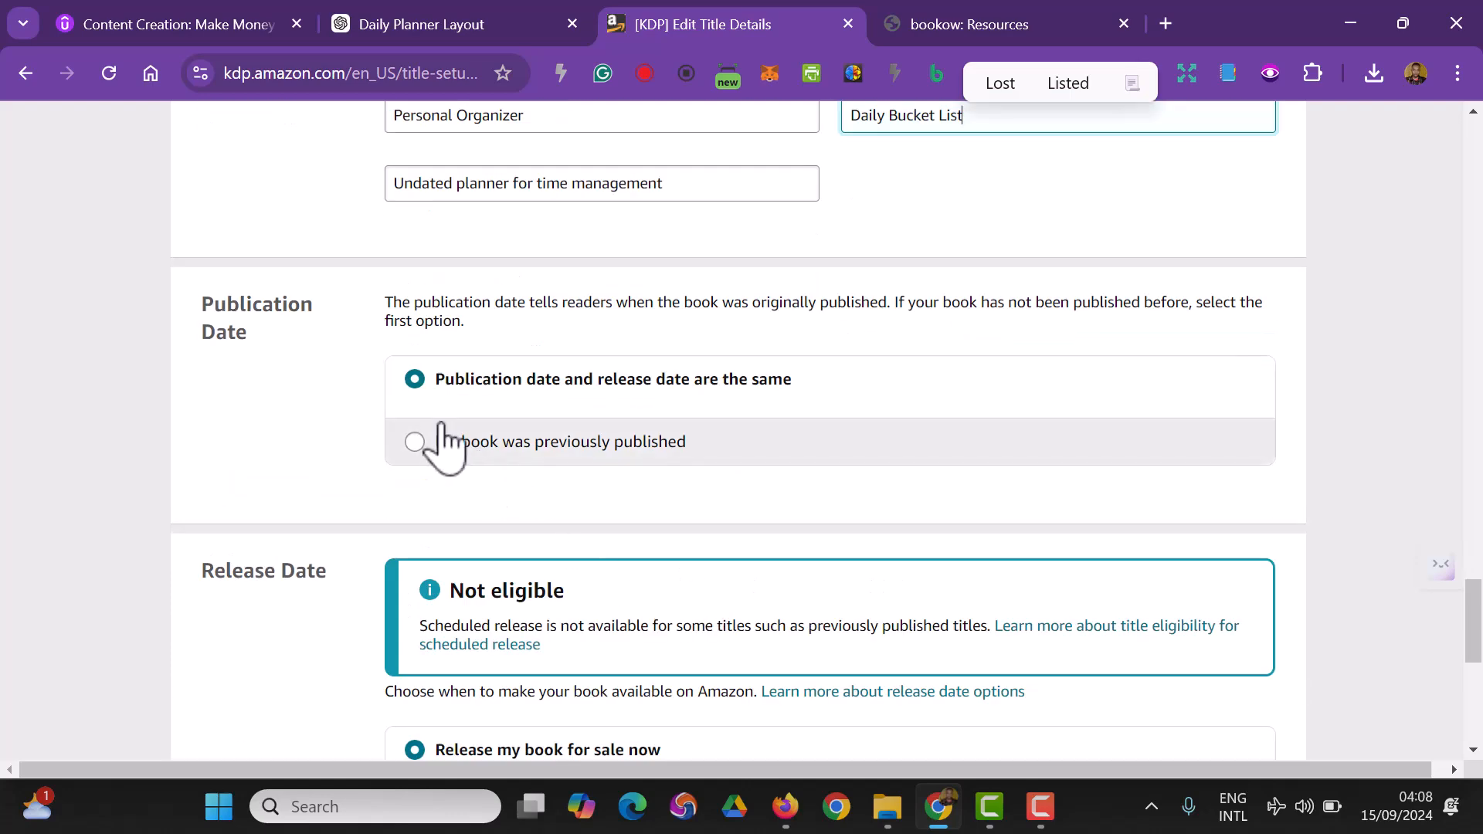
{"action": "scroll", "coordinate": [555, 533], "scroll_direction": "down", "scroll_amount": 5}
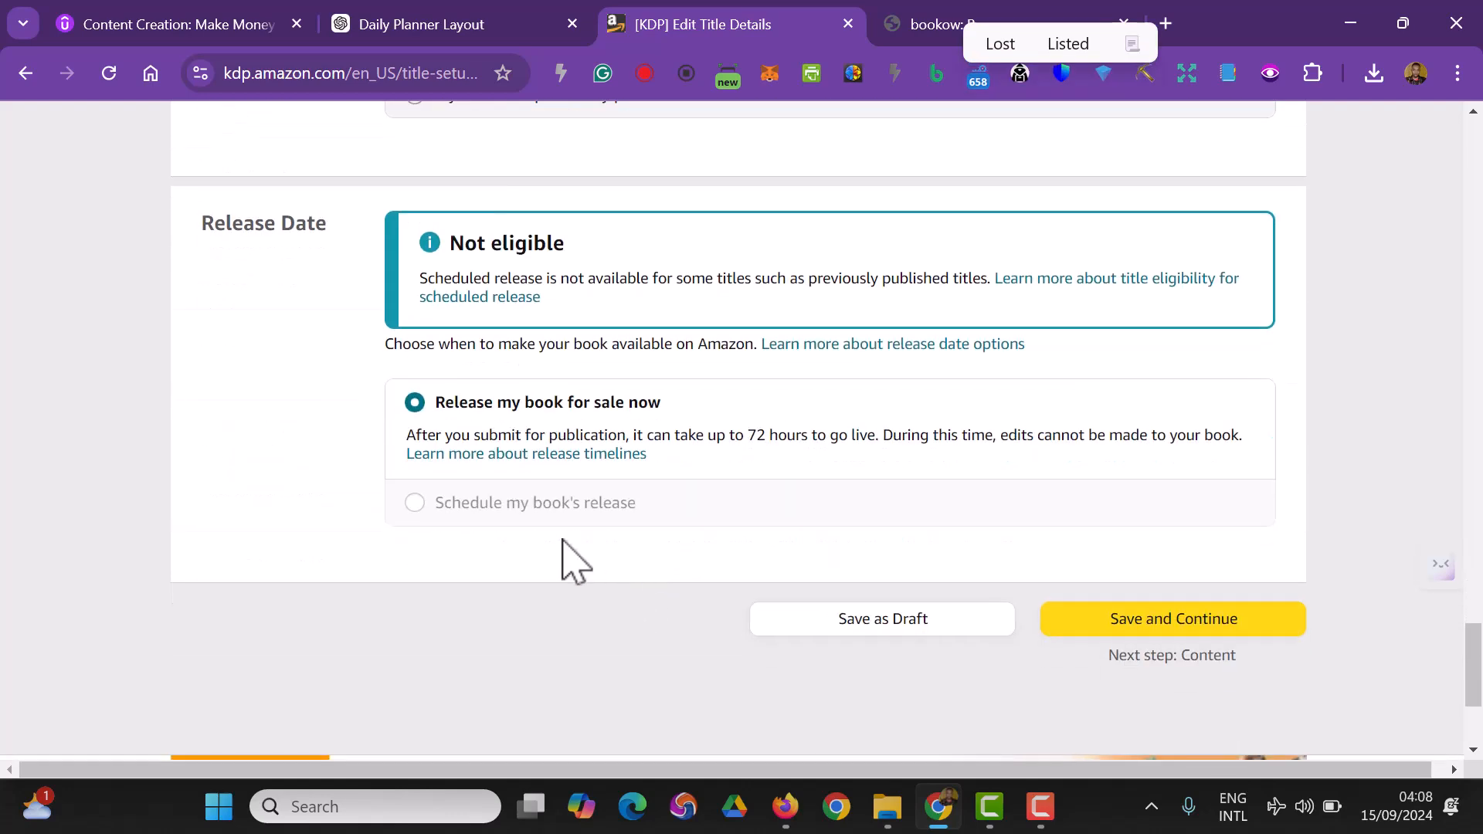
{"action": "left_click", "coordinate": [1108, 622]}
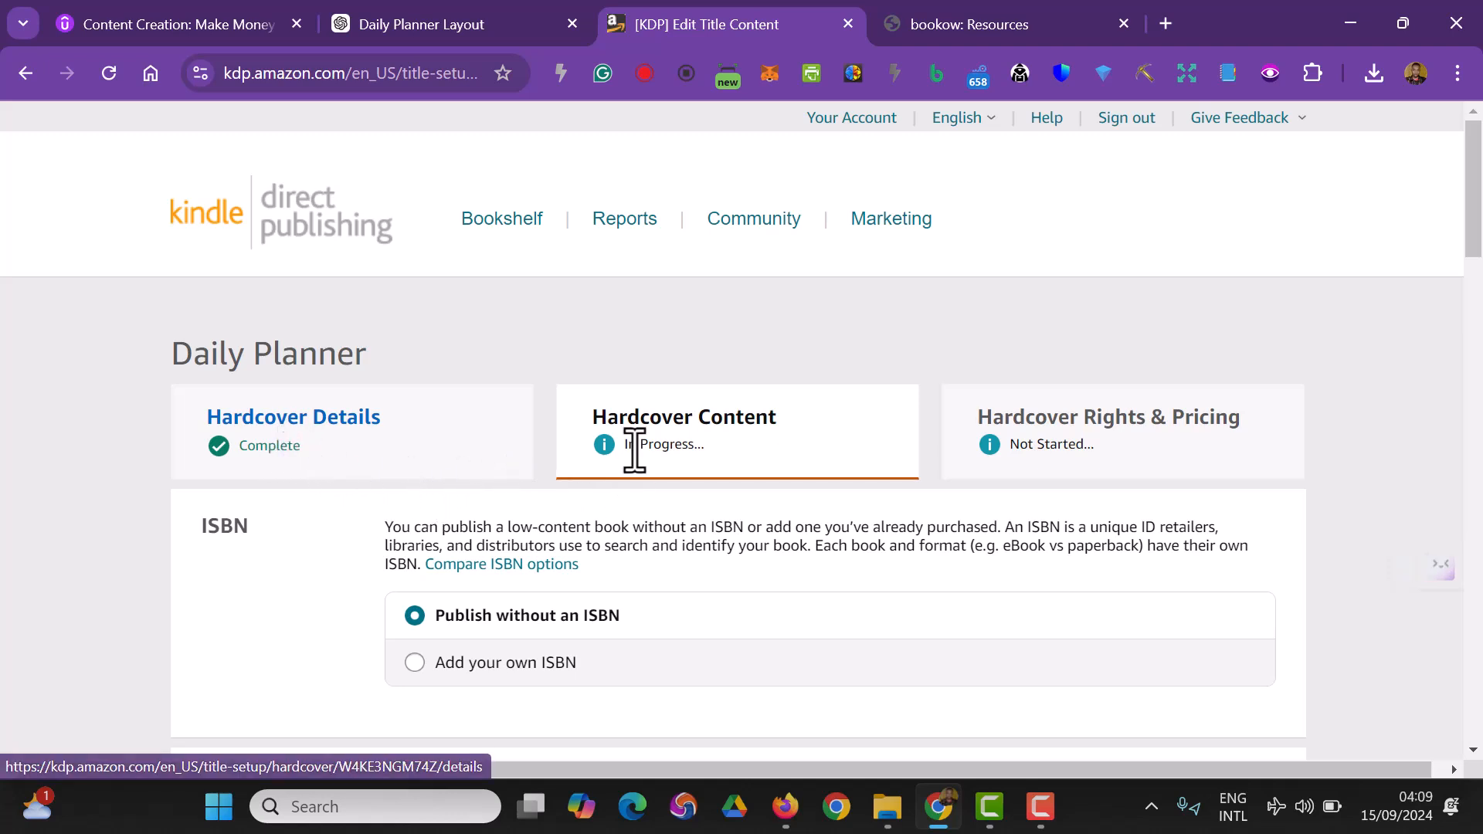
- Check the paper types in Bookow's cover template form and set the KDP interior to black & white with cream paper
{"action": "scroll", "coordinate": [649, 443], "scroll_direction": "down", "scroll_amount": 3}
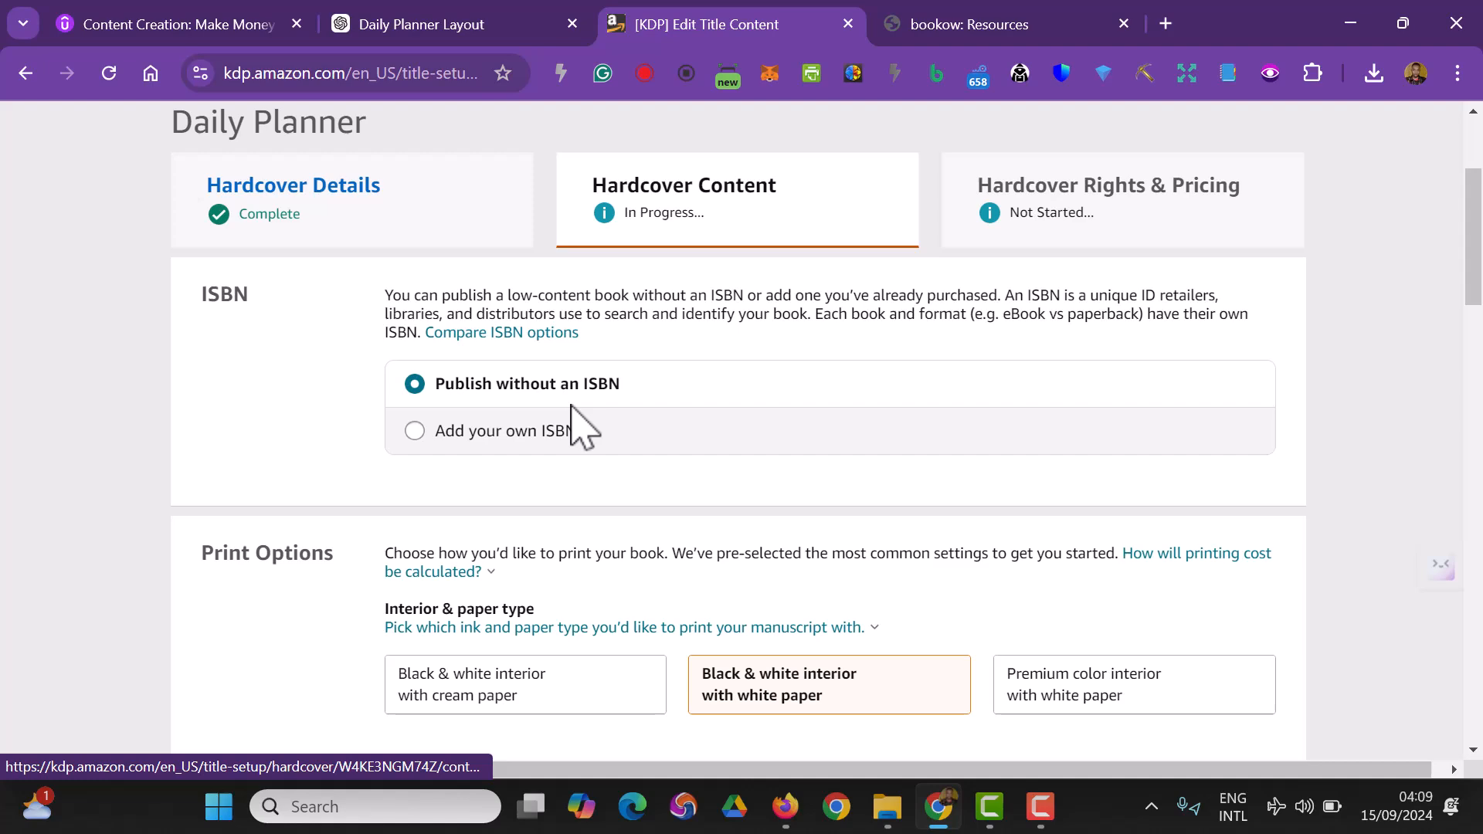
{"action": "scroll", "coordinate": [585, 429], "scroll_direction": "down", "scroll_amount": 3}
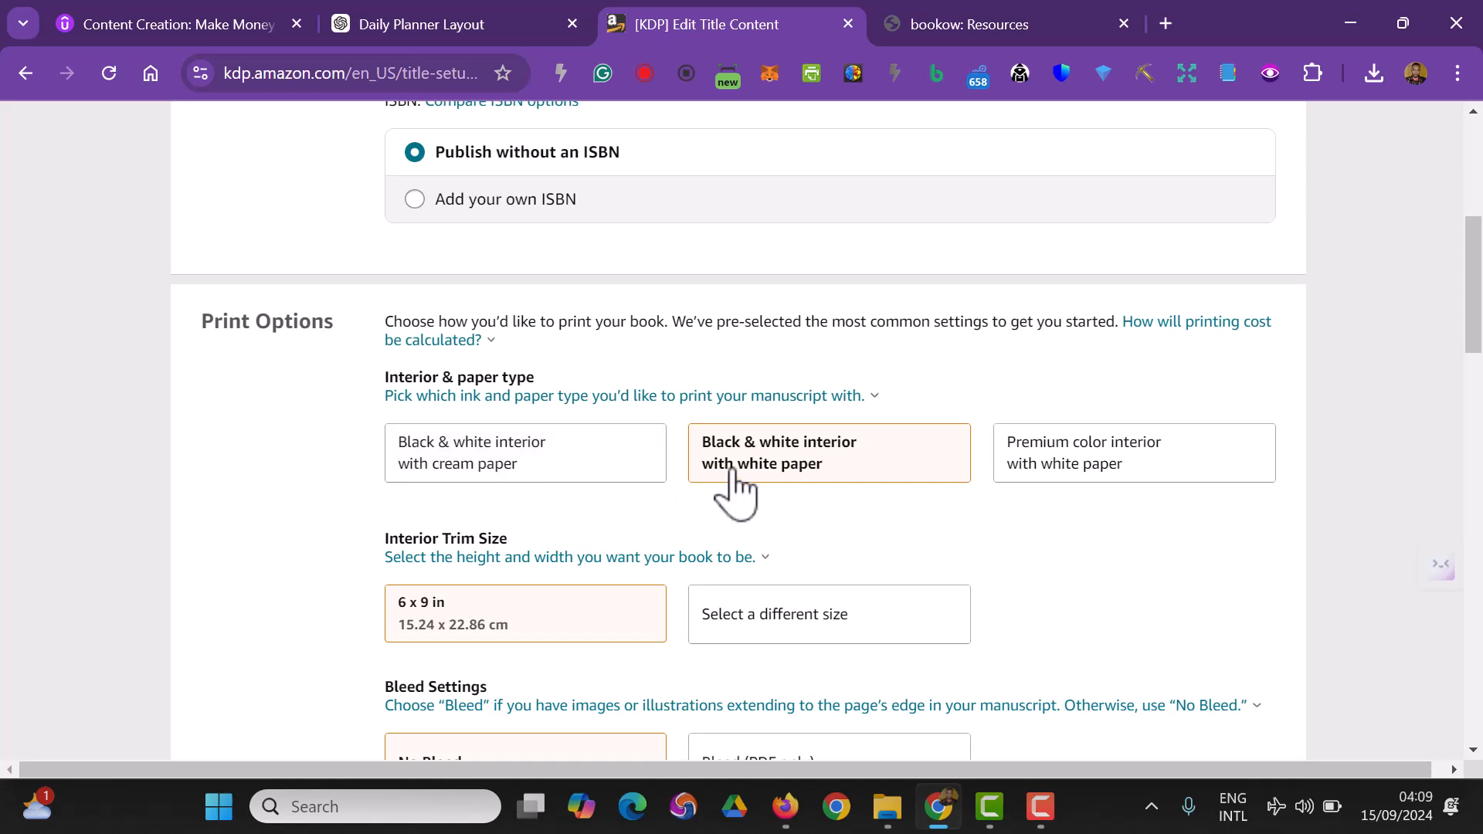
{"action": "left_click", "coordinate": [1010, 19]}
{"action": "scroll", "coordinate": [587, 548], "scroll_direction": "down", "scroll_amount": 1}
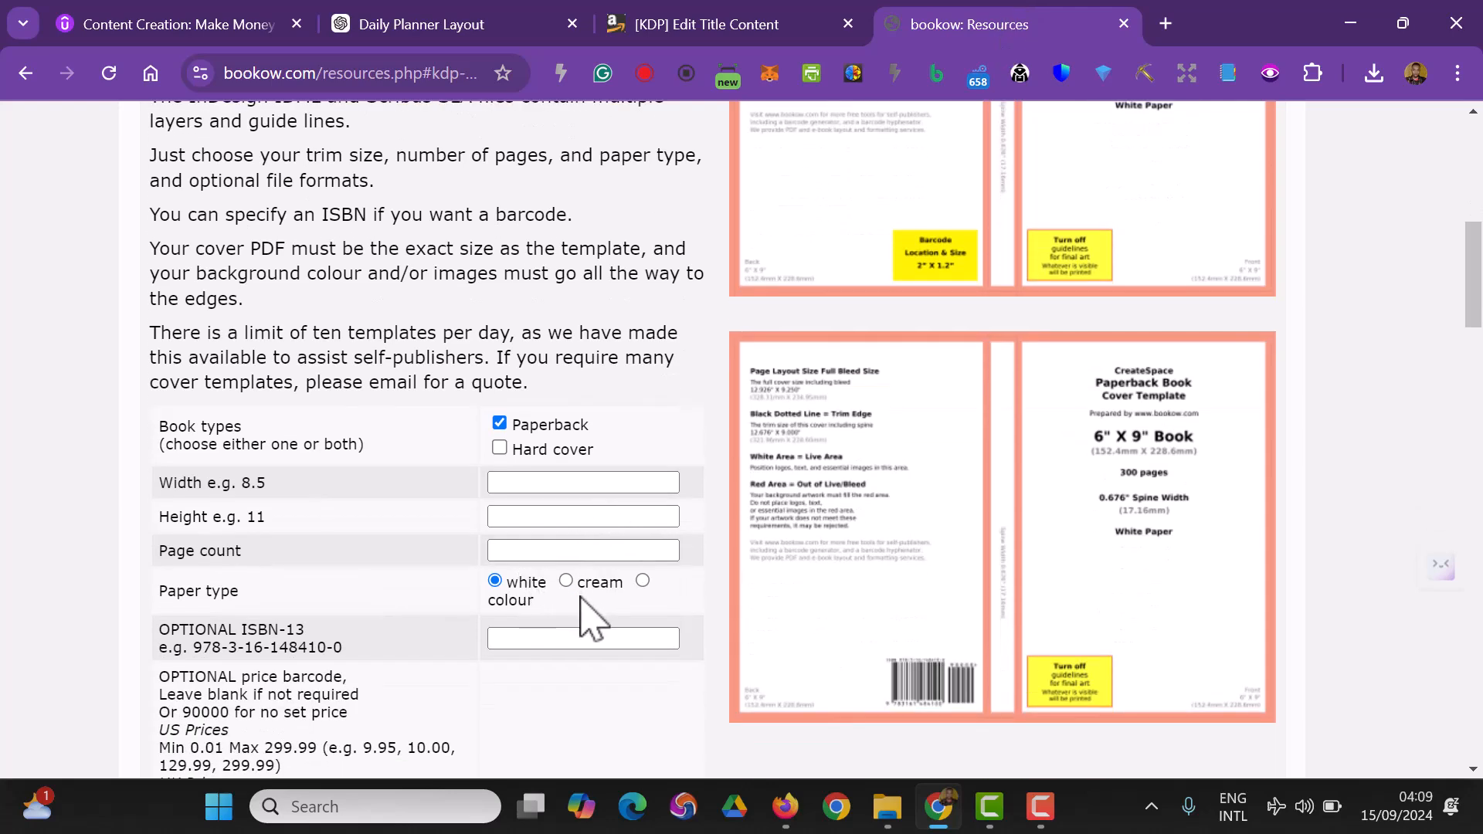
{"action": "left_click", "coordinate": [753, 19]}
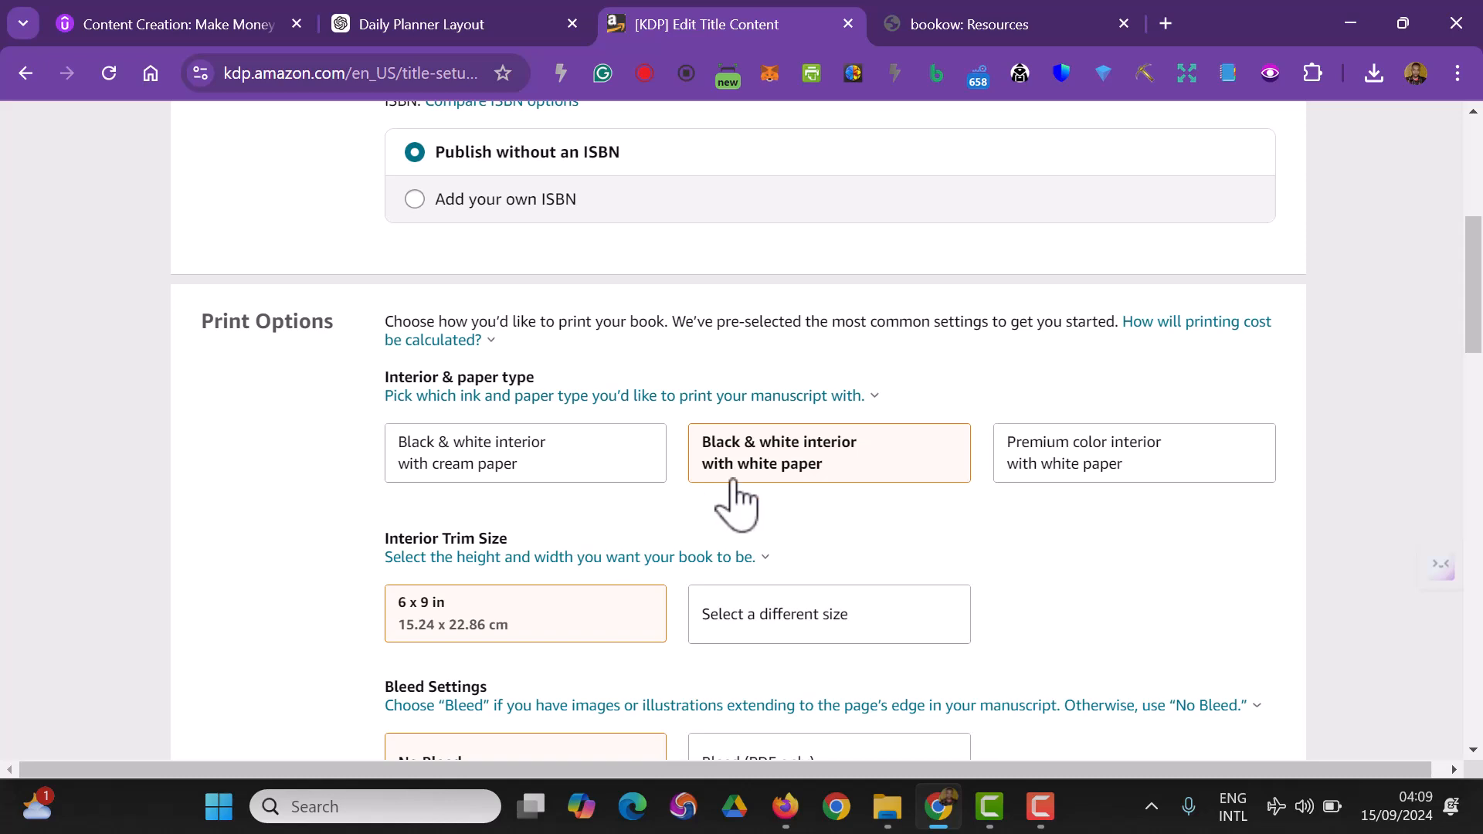
{"action": "left_click", "coordinate": [488, 487]}
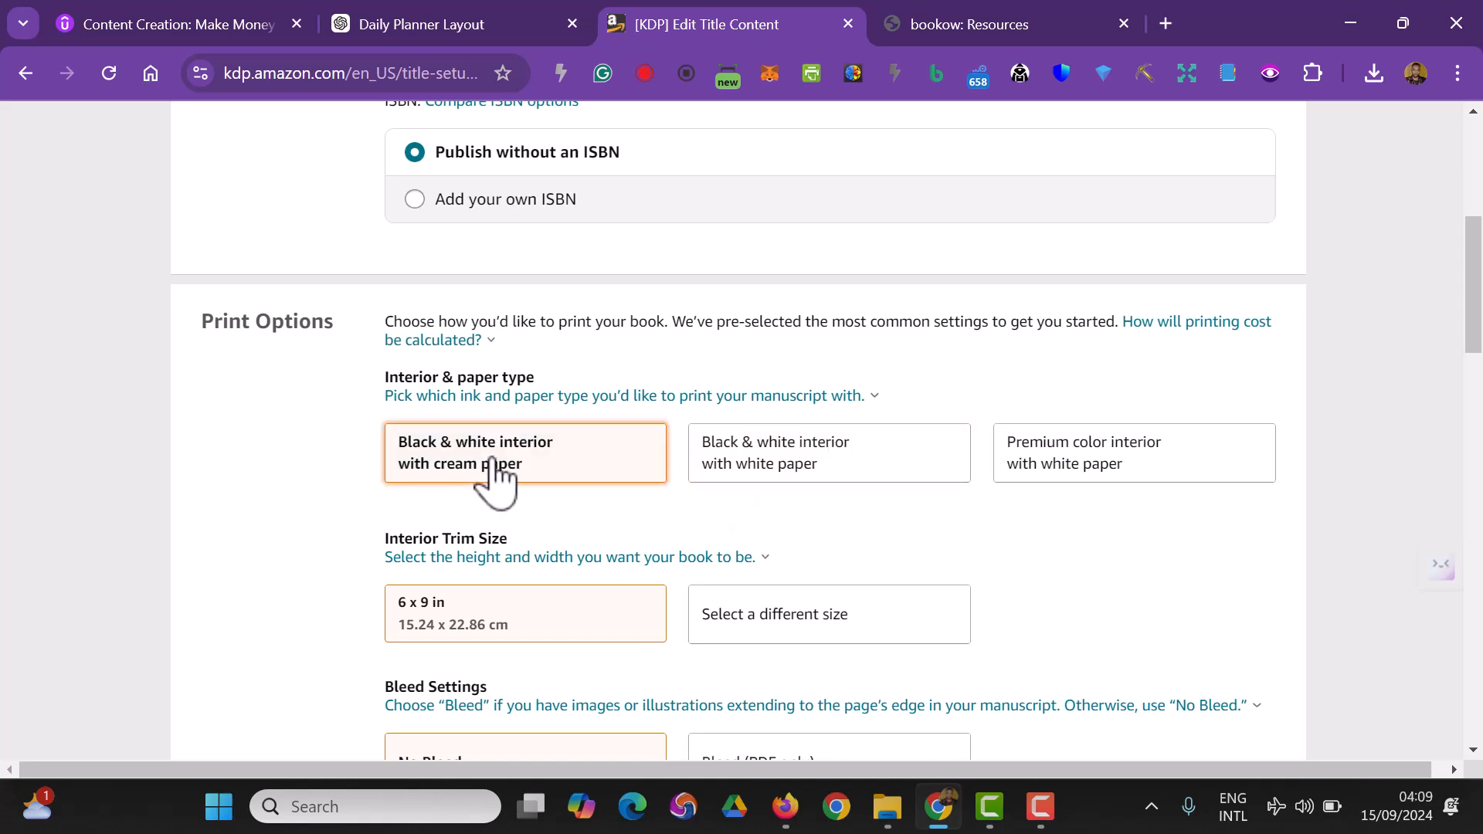
- Check the available trim sizes, keep 6 x 9 in, and set the bleed option to Bleed (PDF only)
{"action": "scroll", "coordinate": [596, 584], "scroll_direction": "down", "scroll_amount": 1}
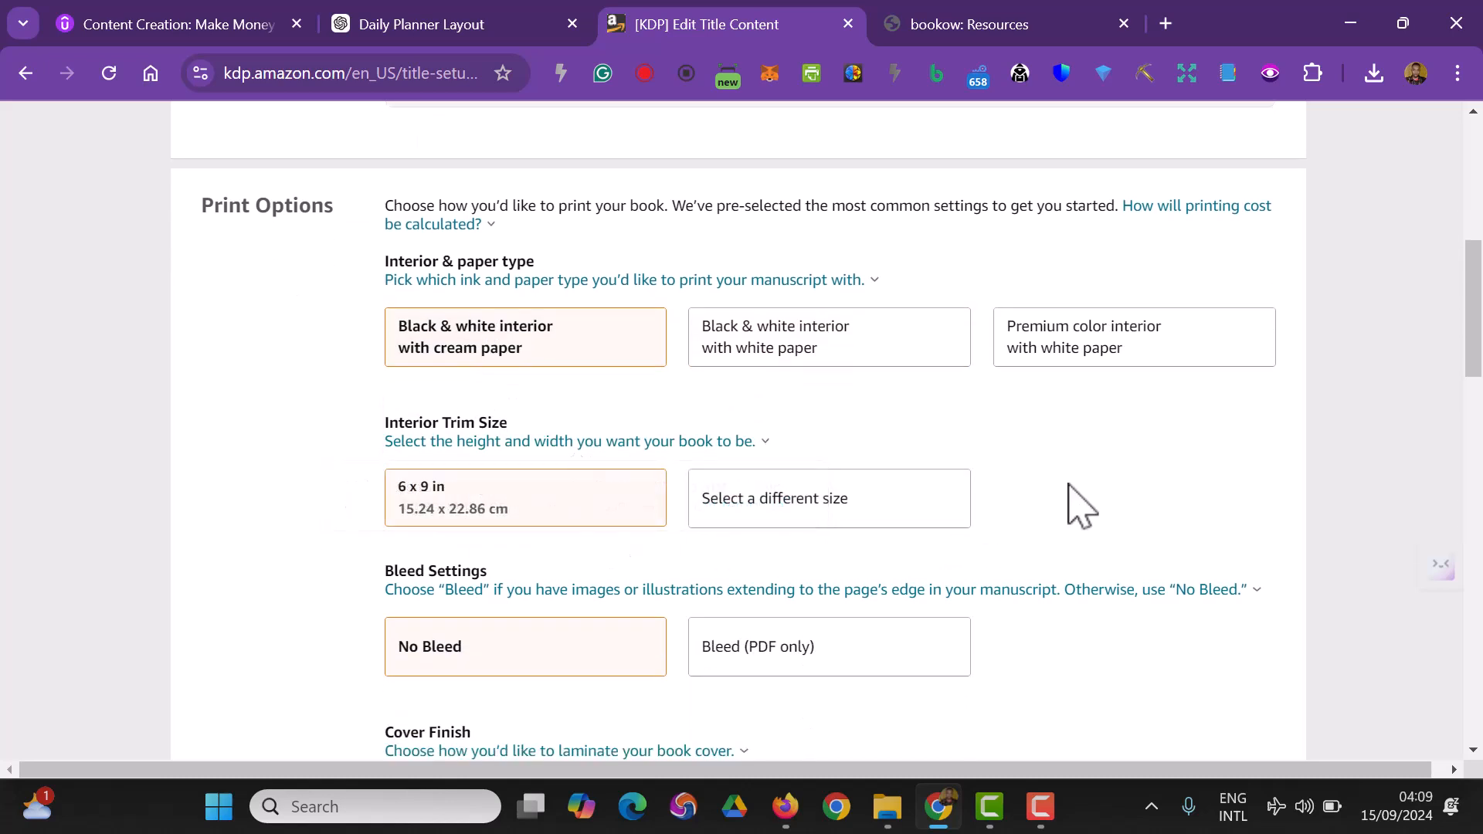
{"action": "left_click", "coordinate": [456, 499]}
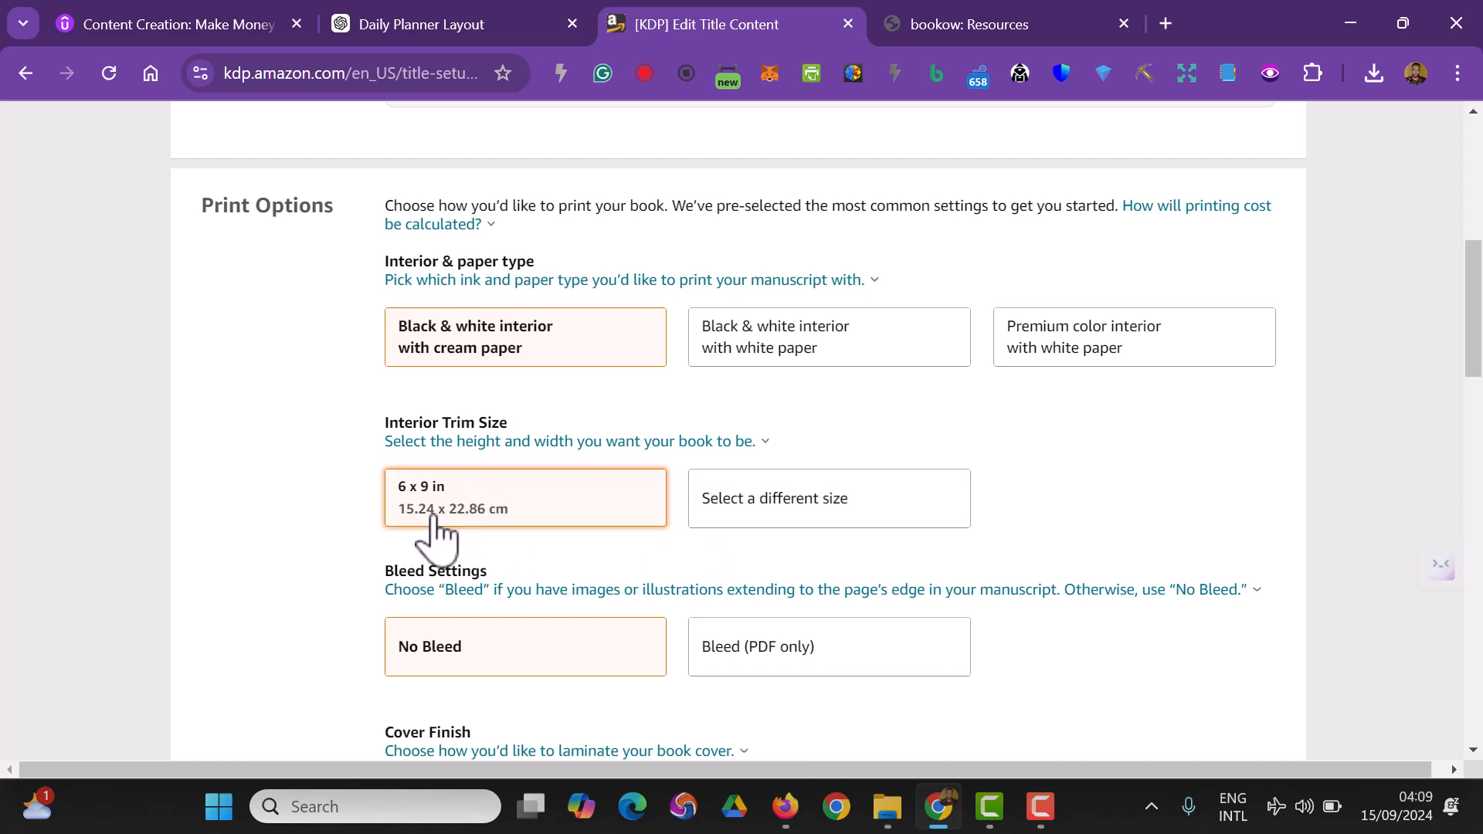
{"action": "left_click", "coordinate": [776, 509]}
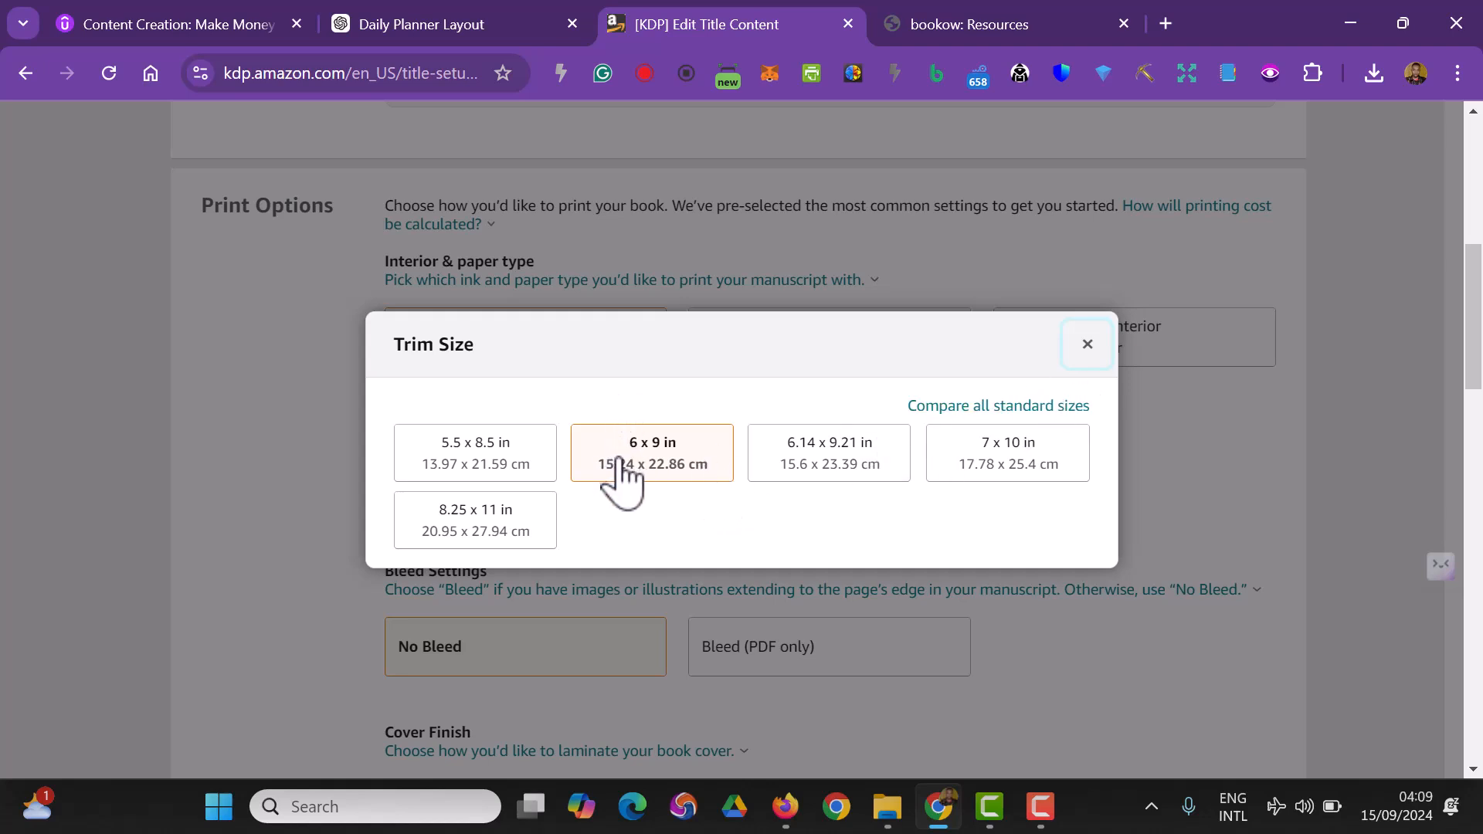
{"action": "left_click", "coordinate": [1088, 343]}
{"action": "scroll", "coordinate": [746, 576], "scroll_direction": "down", "scroll_amount": 3}
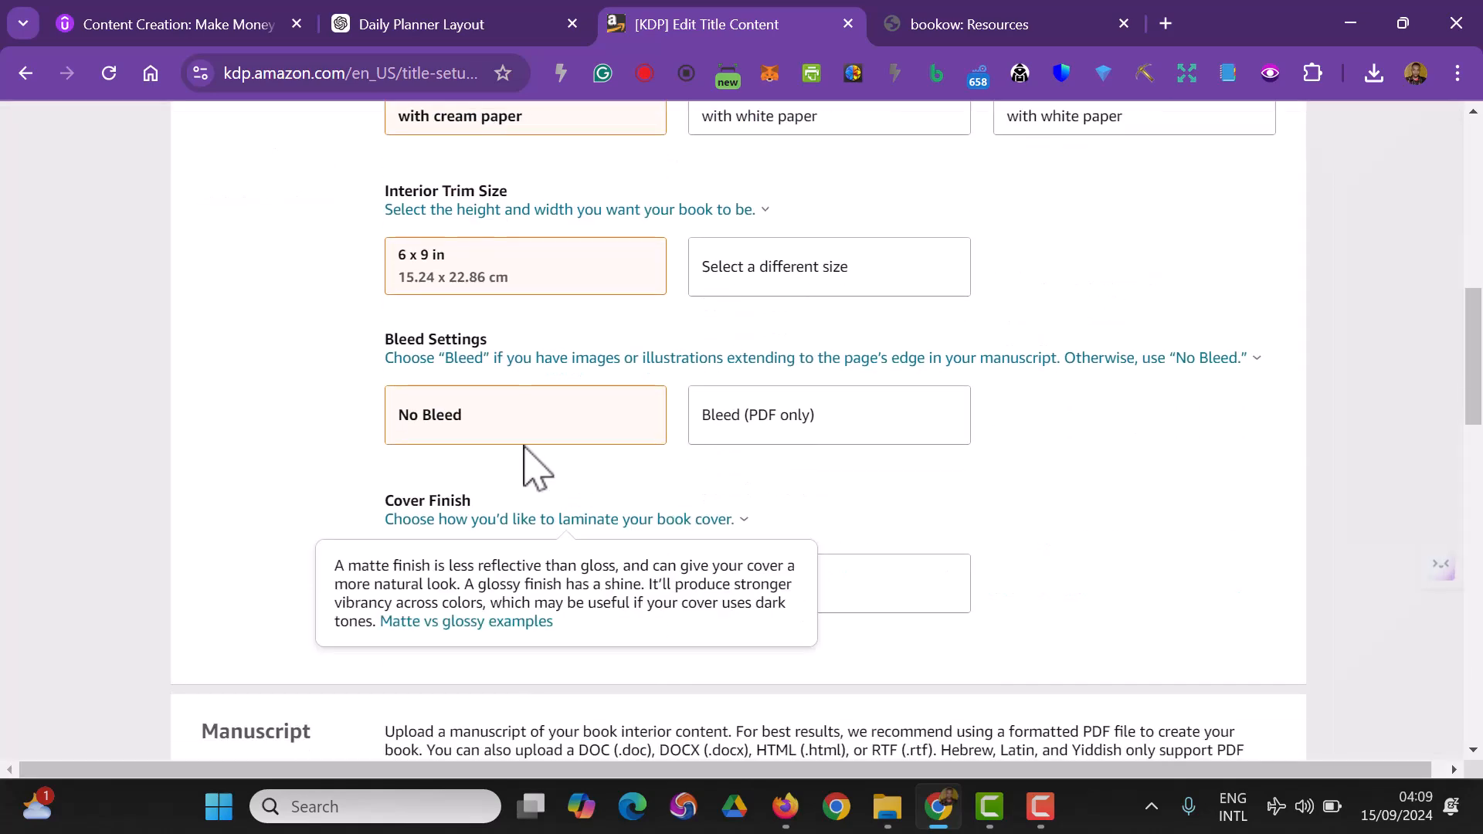
{"action": "left_click", "coordinate": [796, 433]}
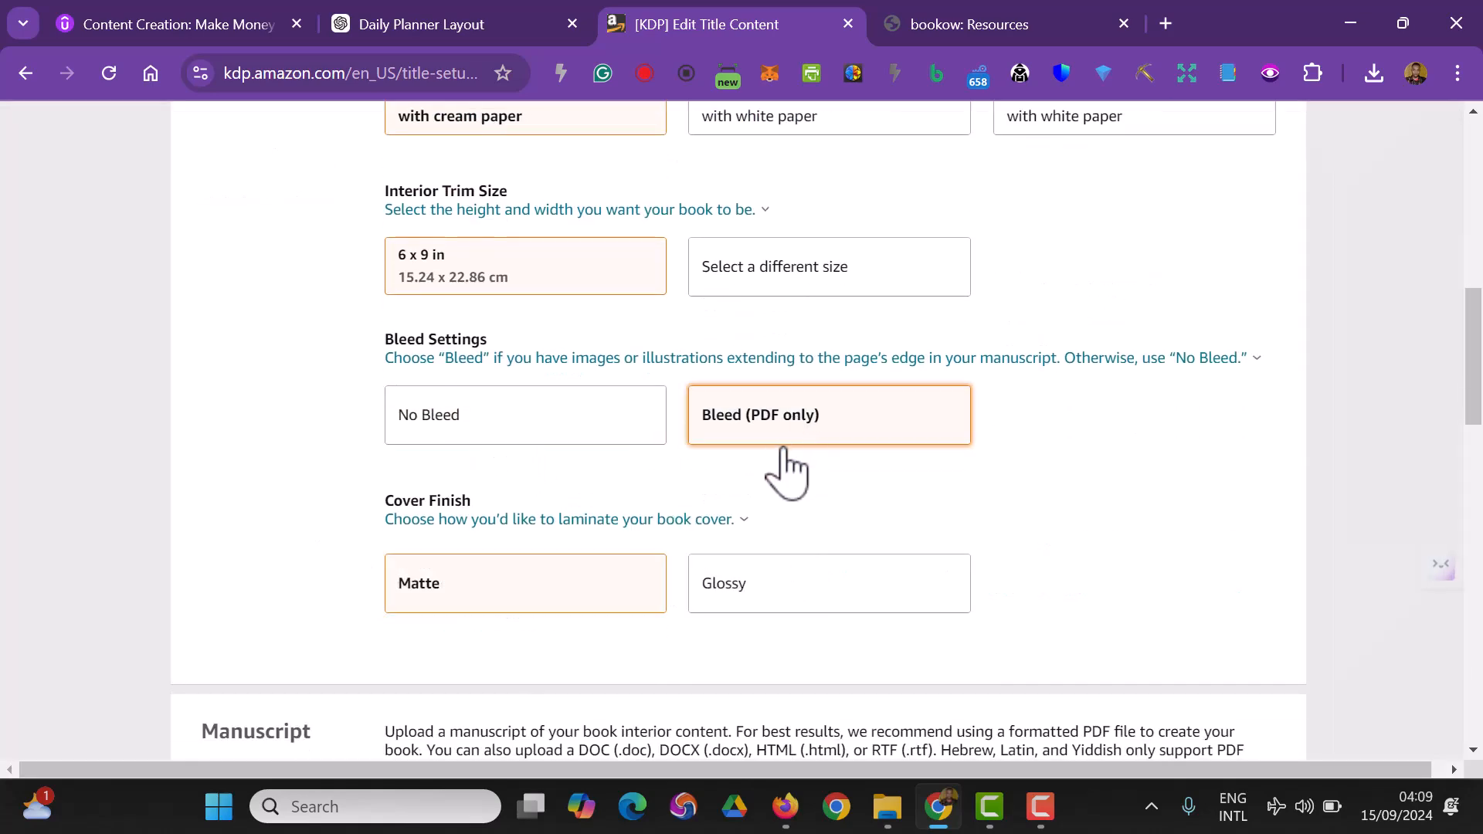
- Keep the matte cover finish and upload the "Daily Planner Manuscript" PDF from Downloads as the manuscript
{"action": "scroll", "coordinate": [656, 526], "scroll_direction": "down", "scroll_amount": 3}
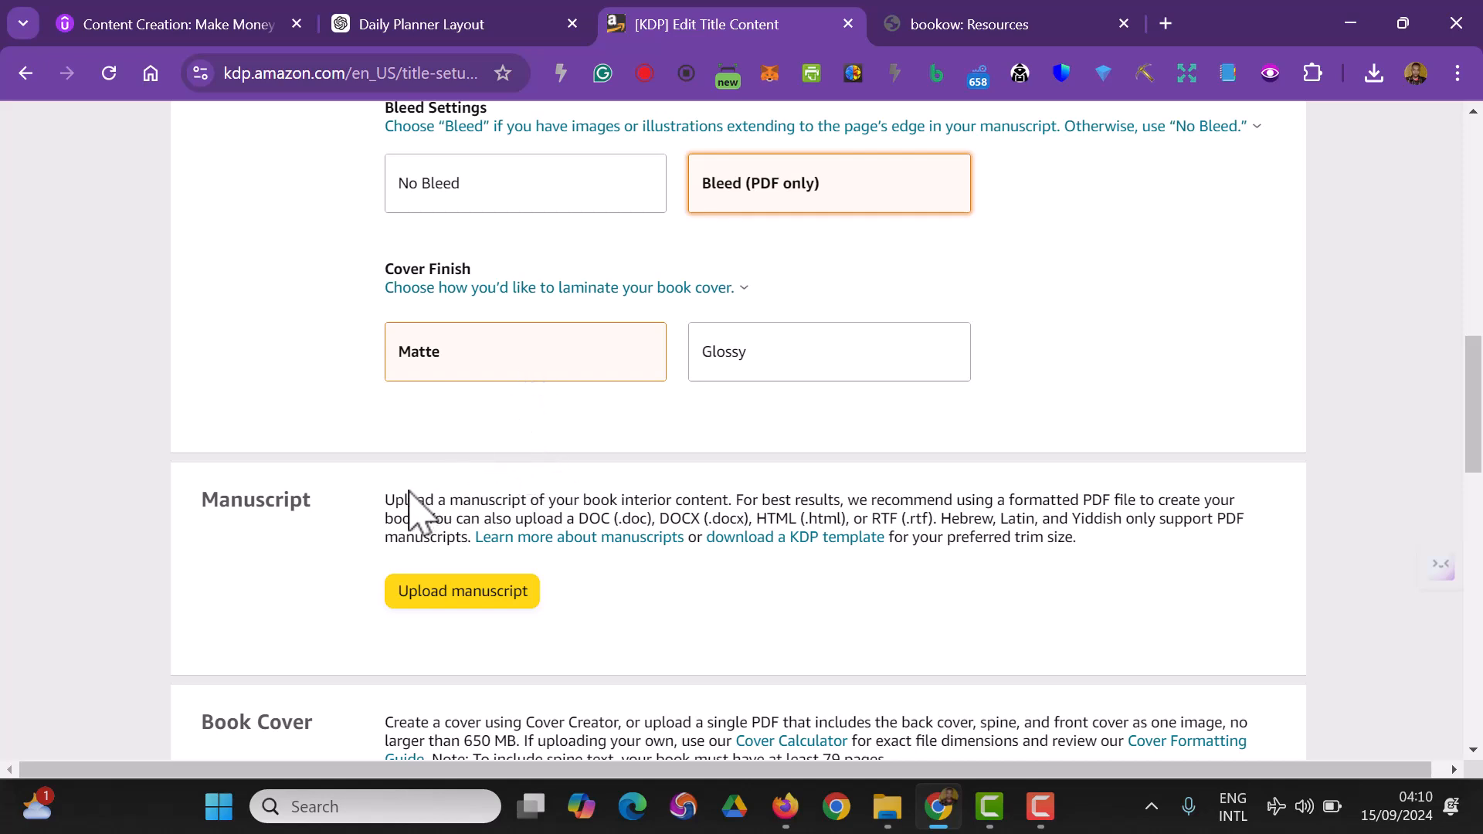
{"action": "left_click", "coordinate": [433, 593]}
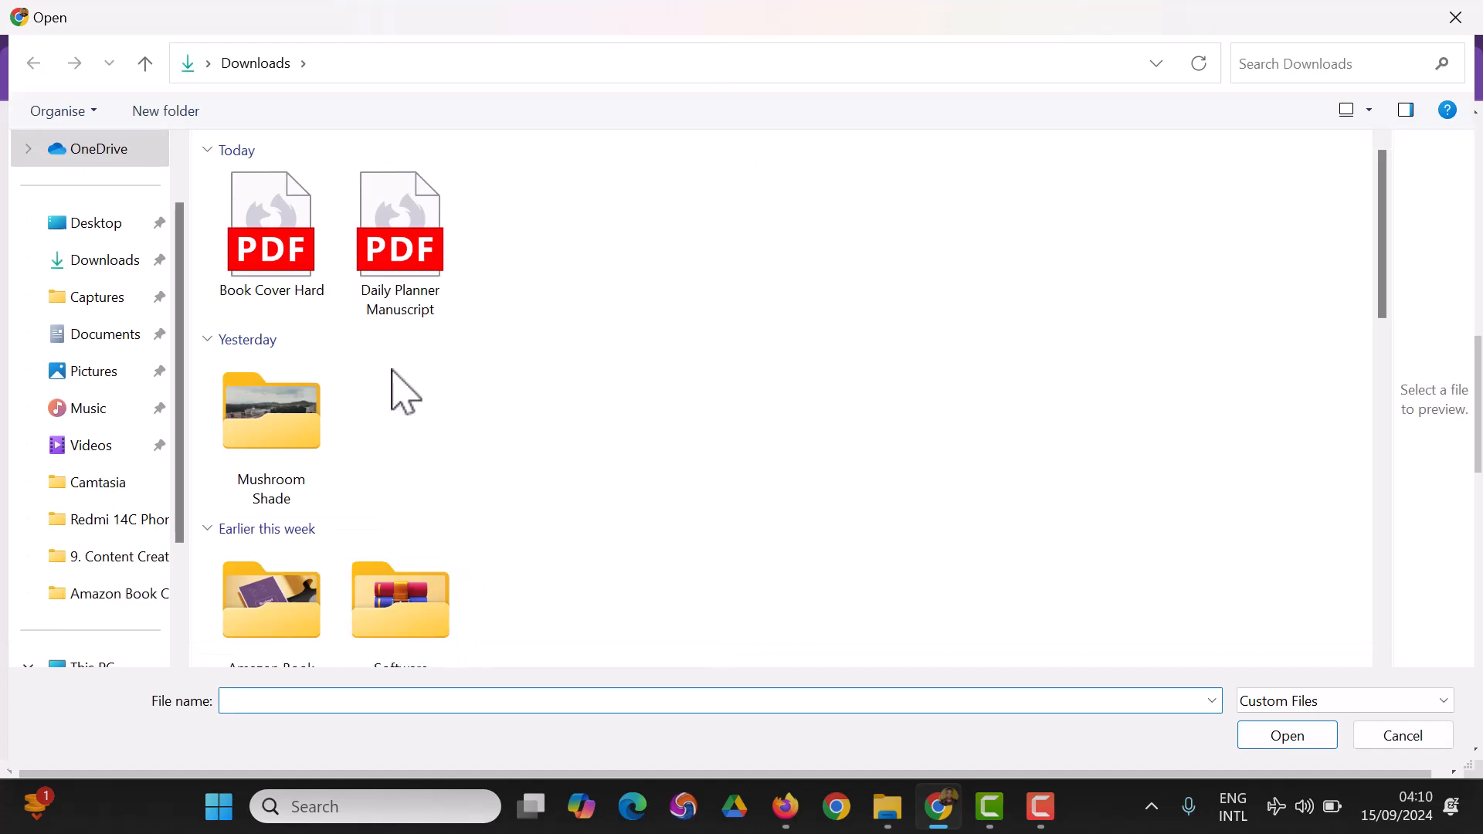
{"action": "left_click", "coordinate": [417, 306]}
{"action": "left_click", "coordinate": [1305, 736]}
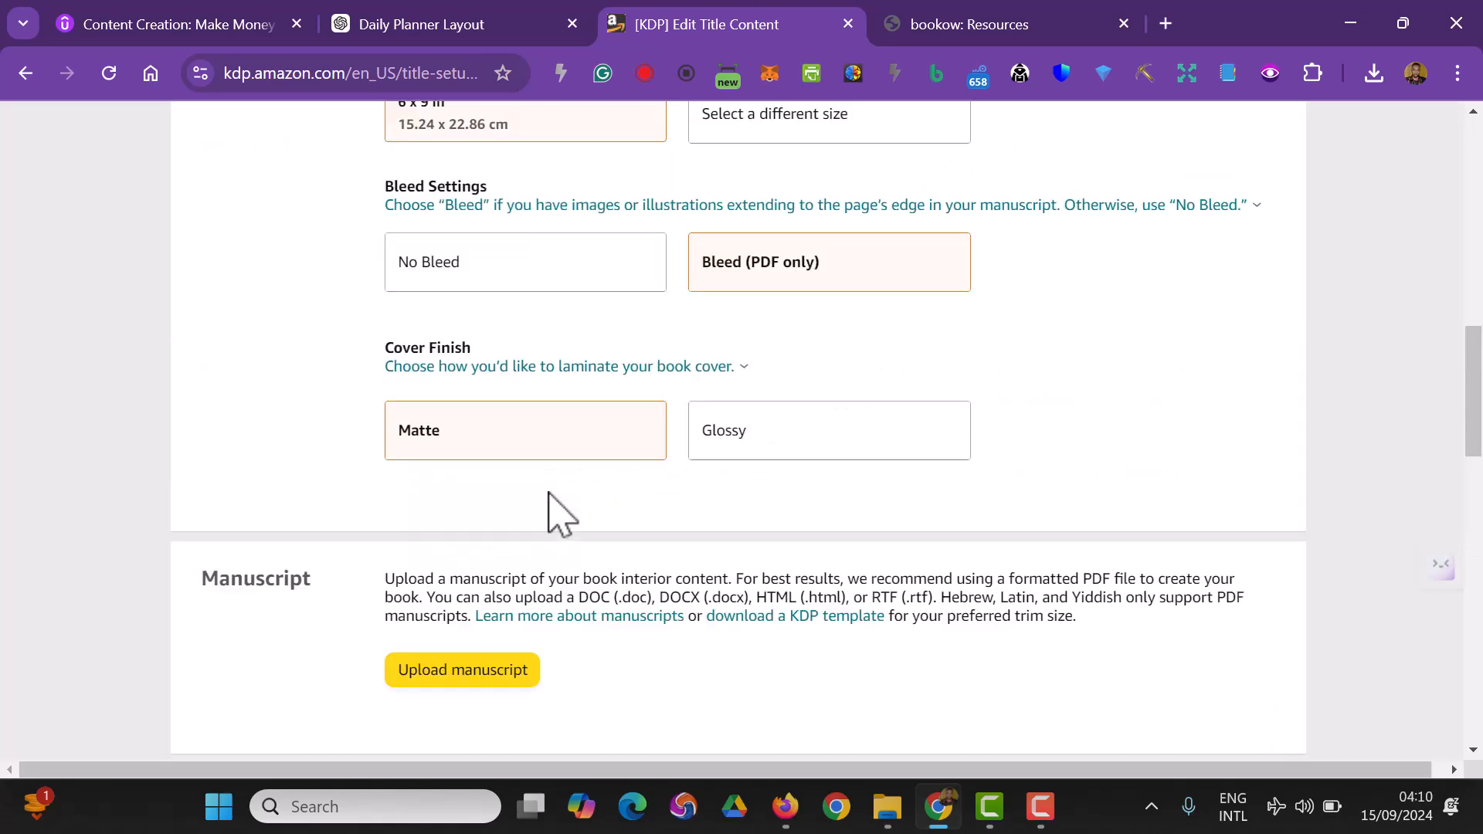
- Choose to use an existing print-ready cover, upload the "Book Cover Hard" PDF, and glance at Bookow's cover template page meanwhile
{"action": "scroll", "coordinate": [605, 496], "scroll_direction": "down", "scroll_amount": 5}
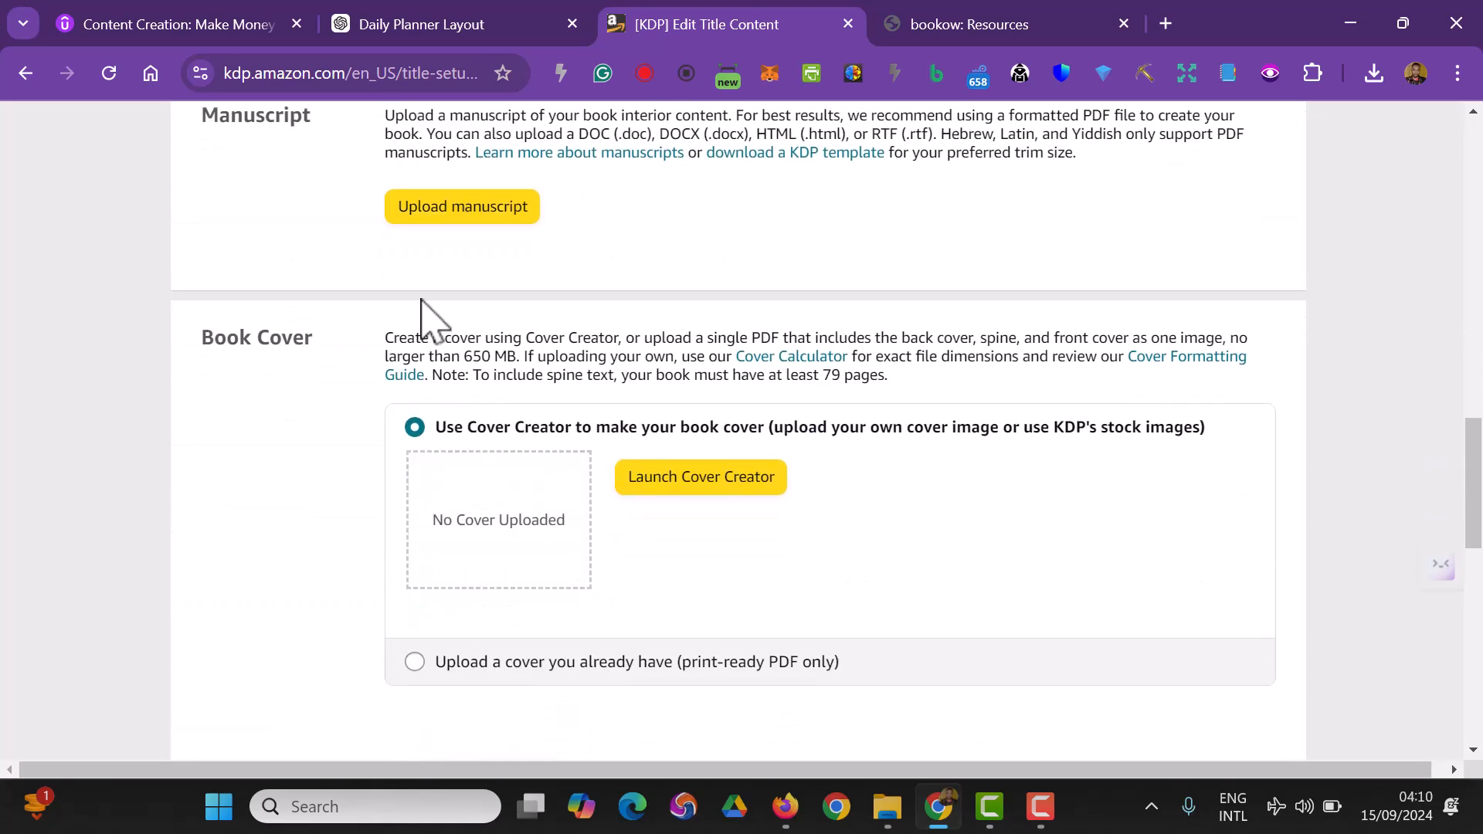
{"action": "scroll", "coordinate": [638, 459], "scroll_direction": "down", "scroll_amount": 1}
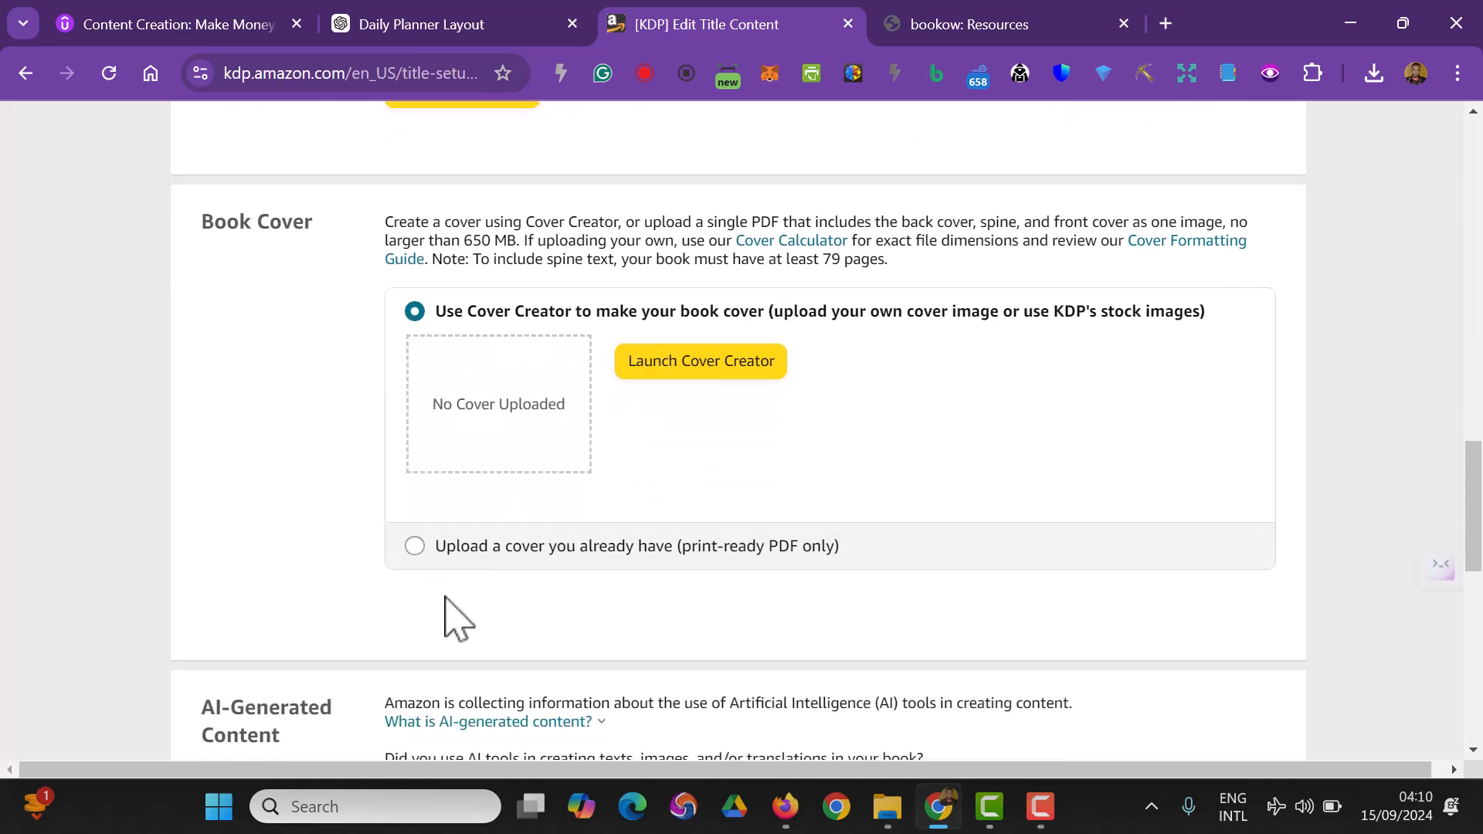
{"action": "left_click", "coordinate": [414, 550]}
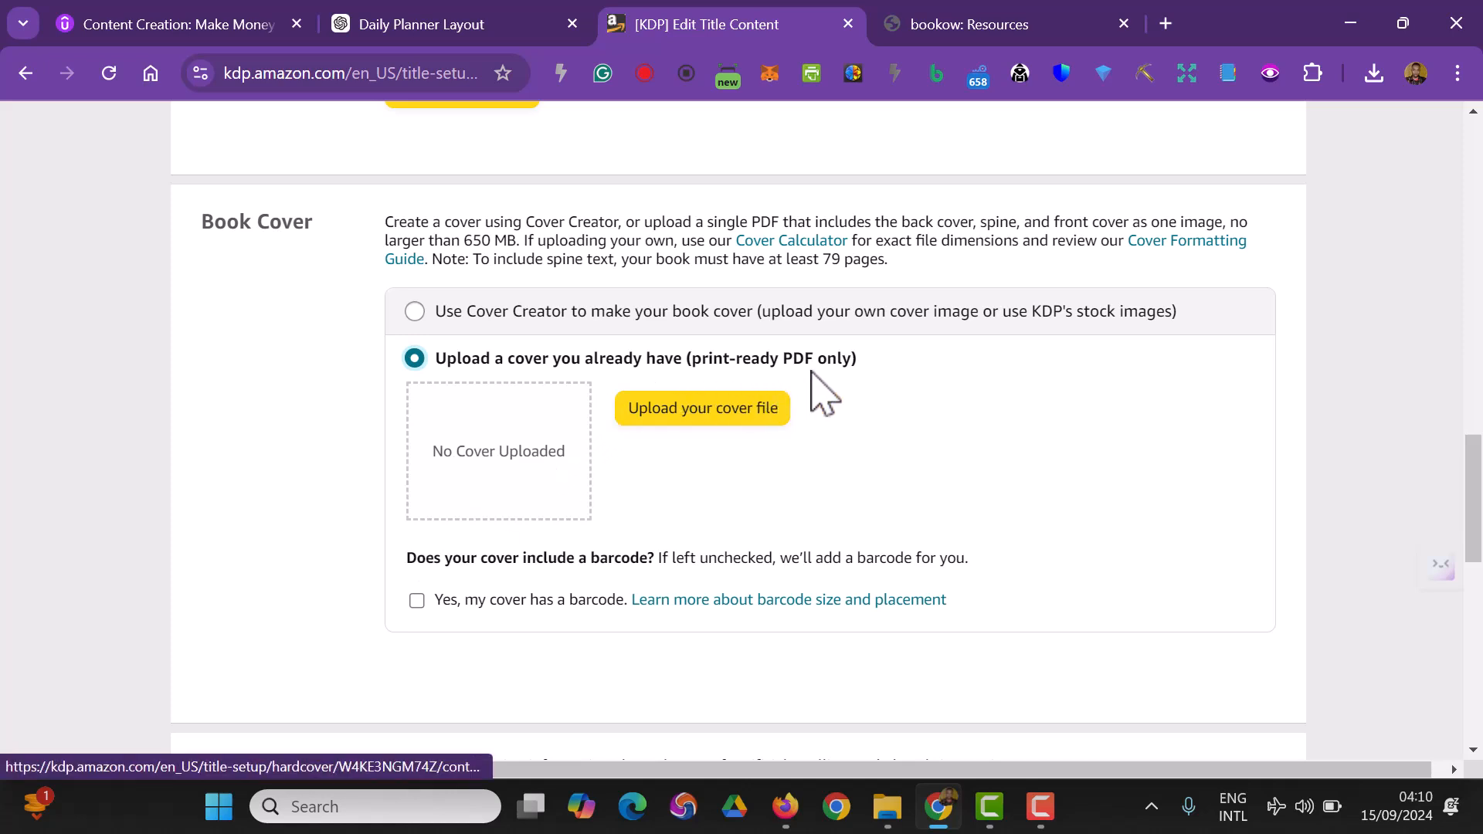
{"action": "left_click", "coordinate": [745, 413]}
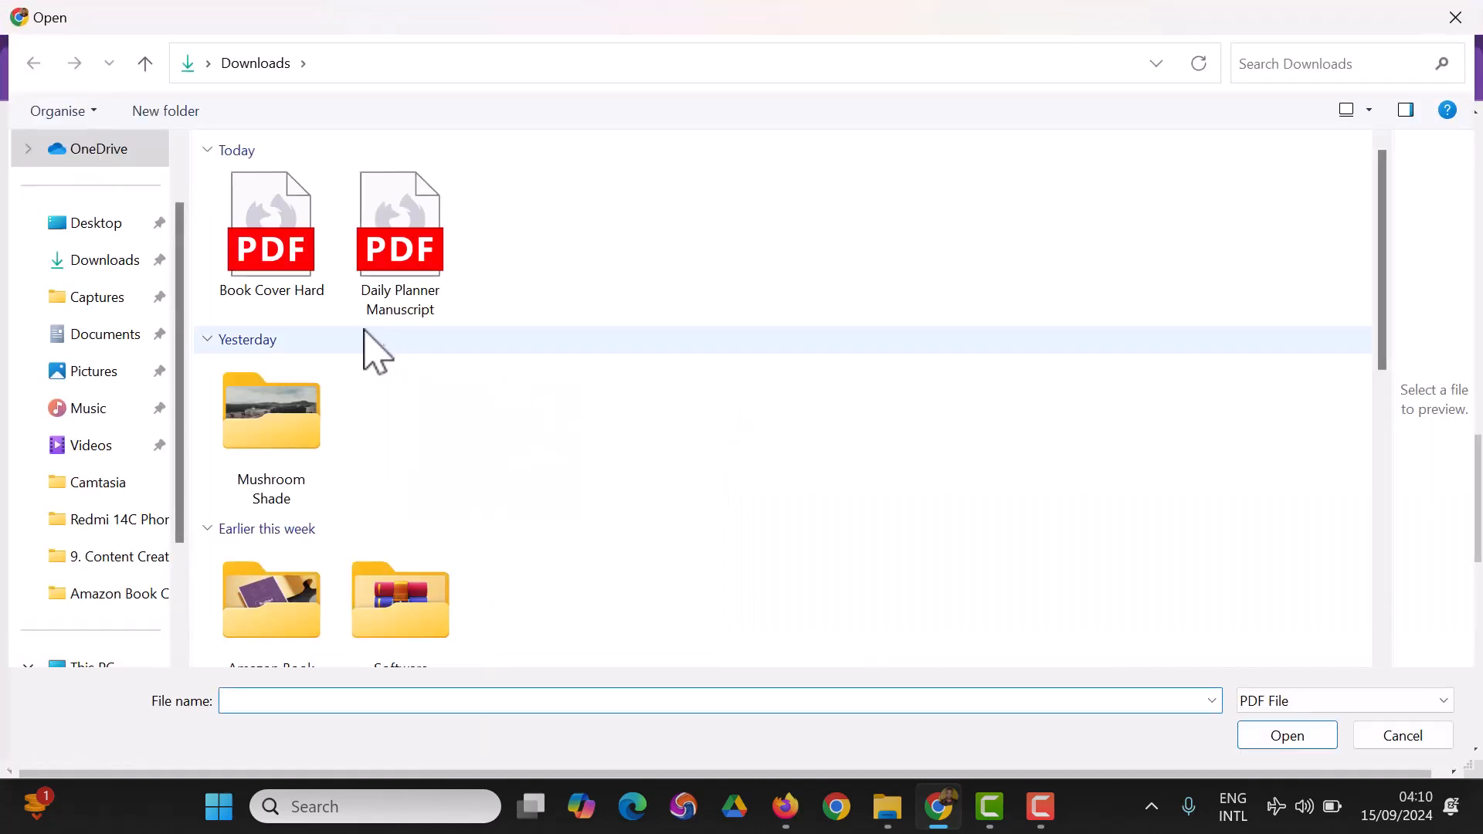
{"action": "left_click", "coordinate": [299, 282]}
{"action": "left_click", "coordinate": [1288, 737]}
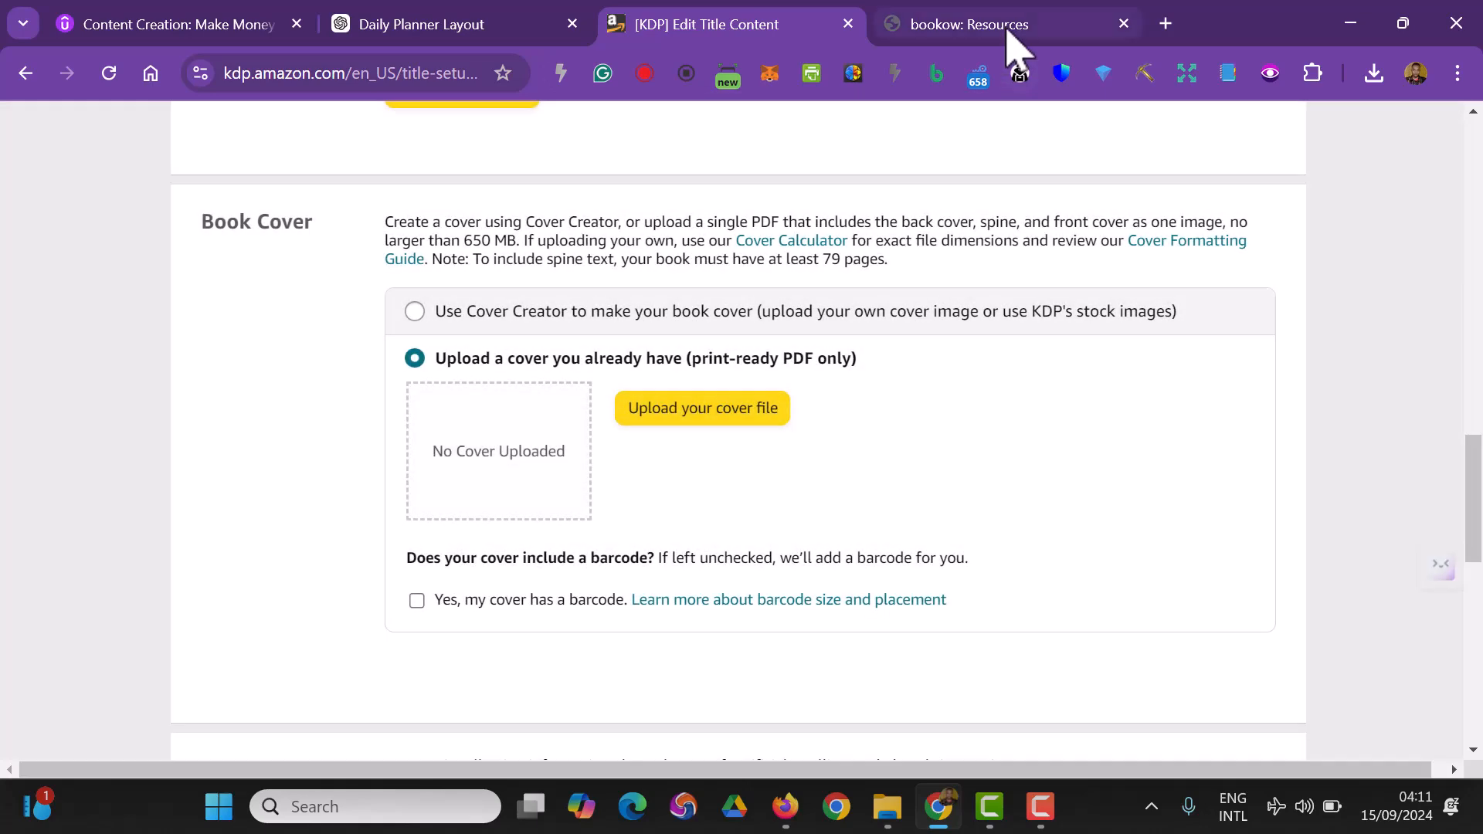
{"action": "left_click", "coordinate": [1005, 27]}
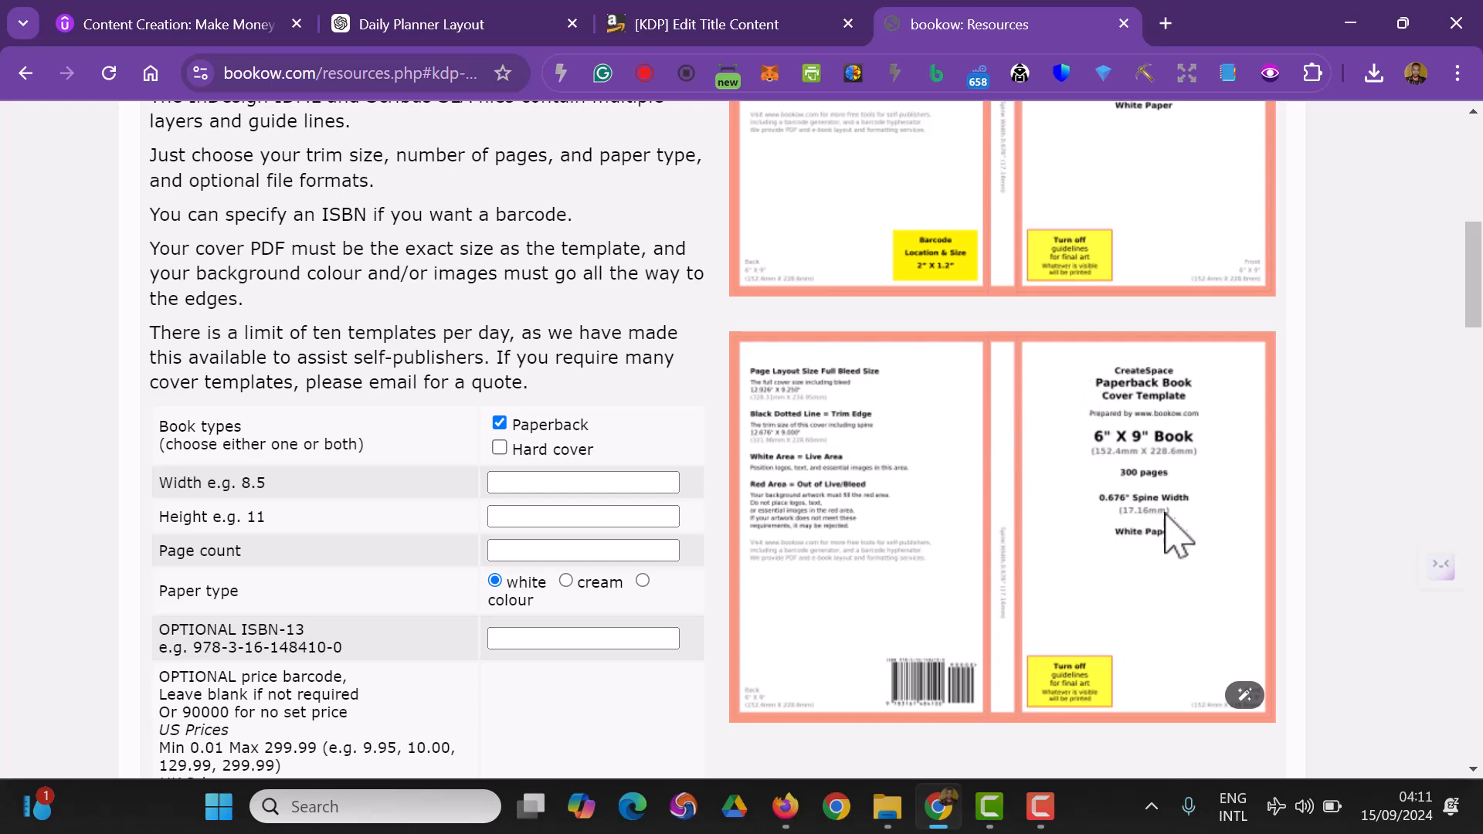
{"action": "left_click", "coordinate": [662, 25]}
- Declare that no AI tools were used in creating the book and launch the book previewer
{"action": "scroll", "coordinate": [857, 371], "scroll_direction": "down", "scroll_amount": 5}
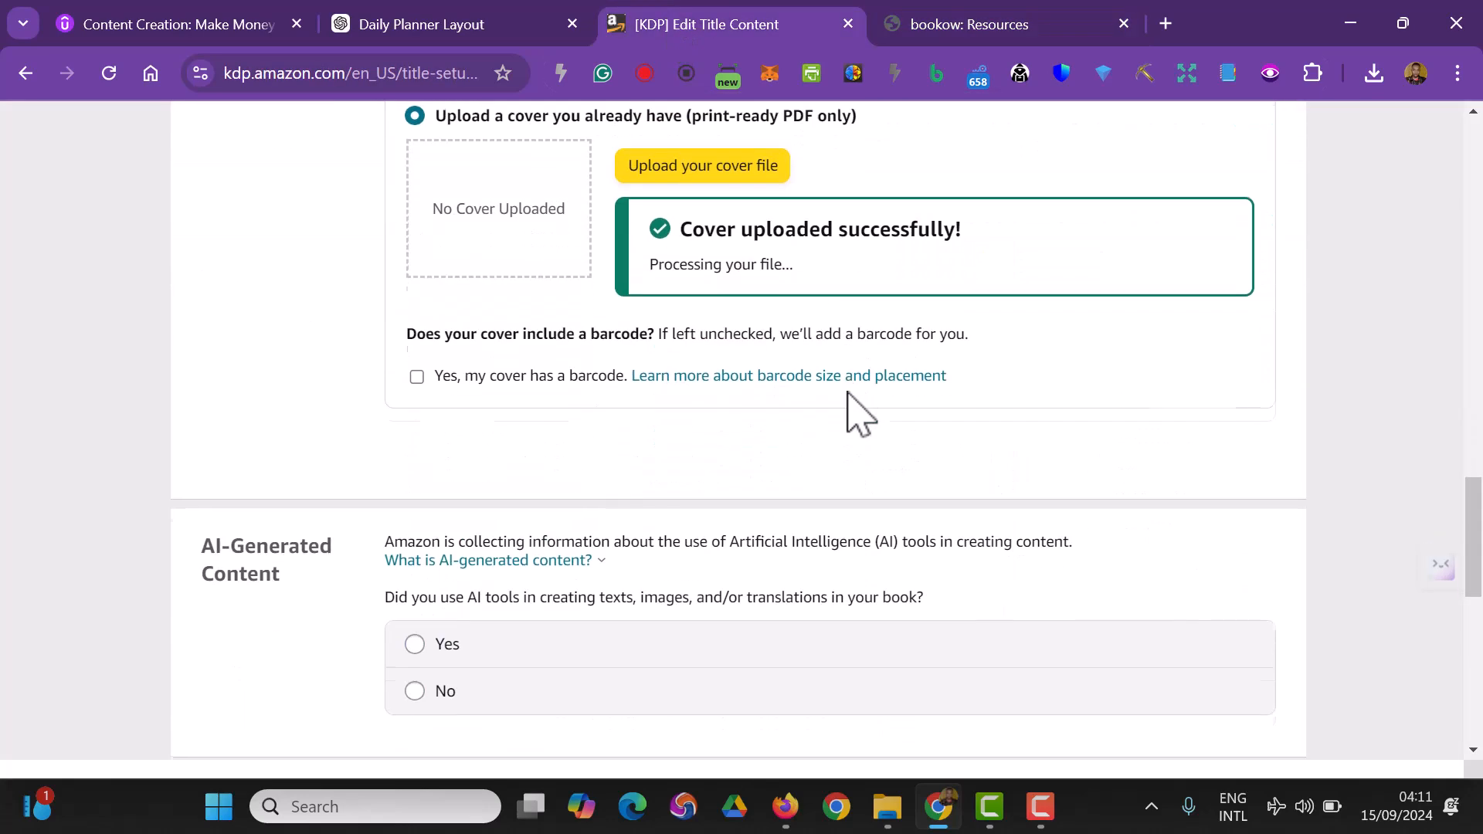
{"action": "scroll", "coordinate": [855, 448], "scroll_direction": "down", "scroll_amount": 1}
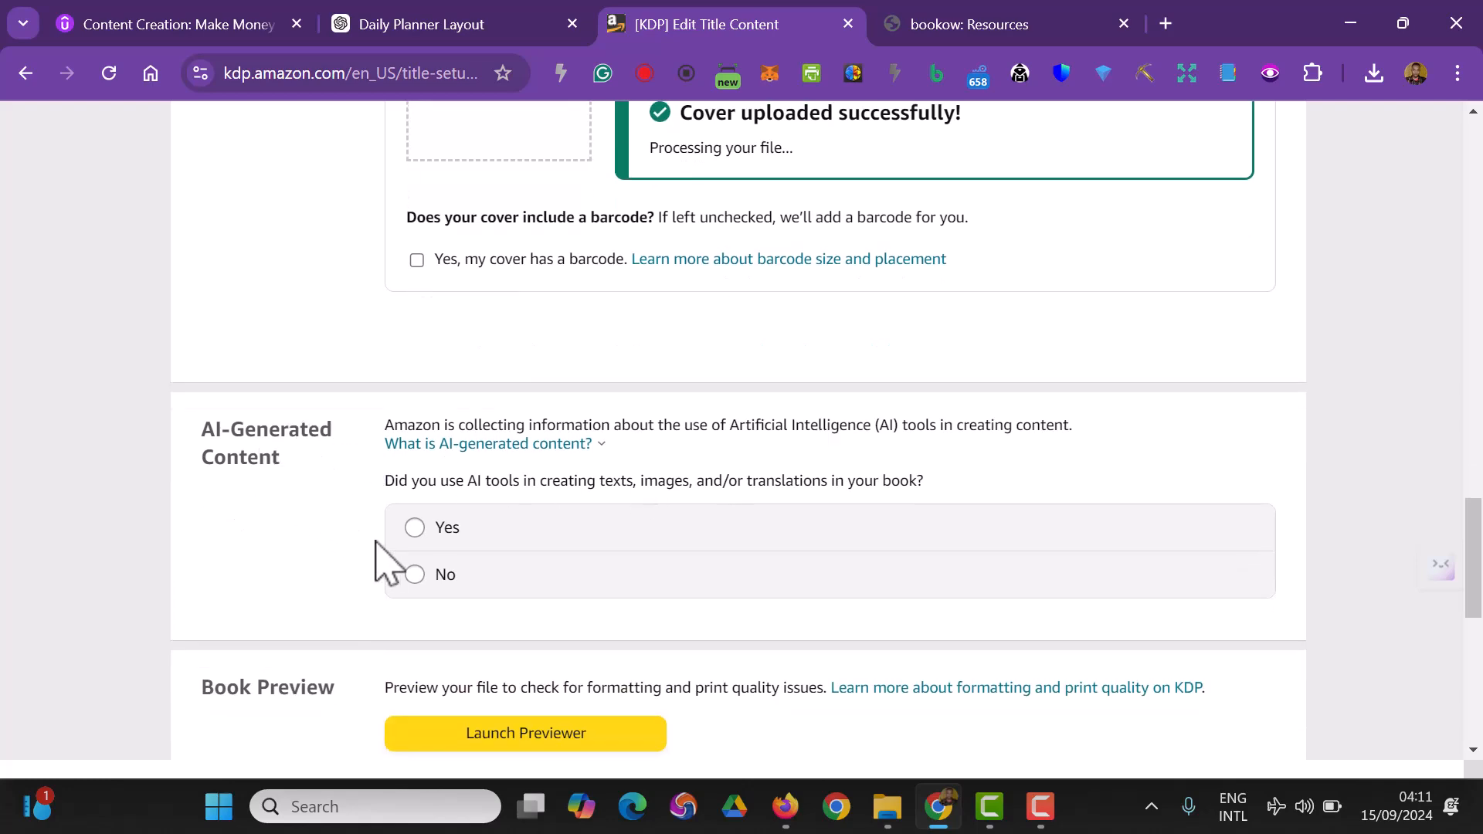
{"action": "left_click", "coordinate": [415, 575]}
{"action": "scroll", "coordinate": [496, 486], "scroll_direction": "down", "scroll_amount": 3}
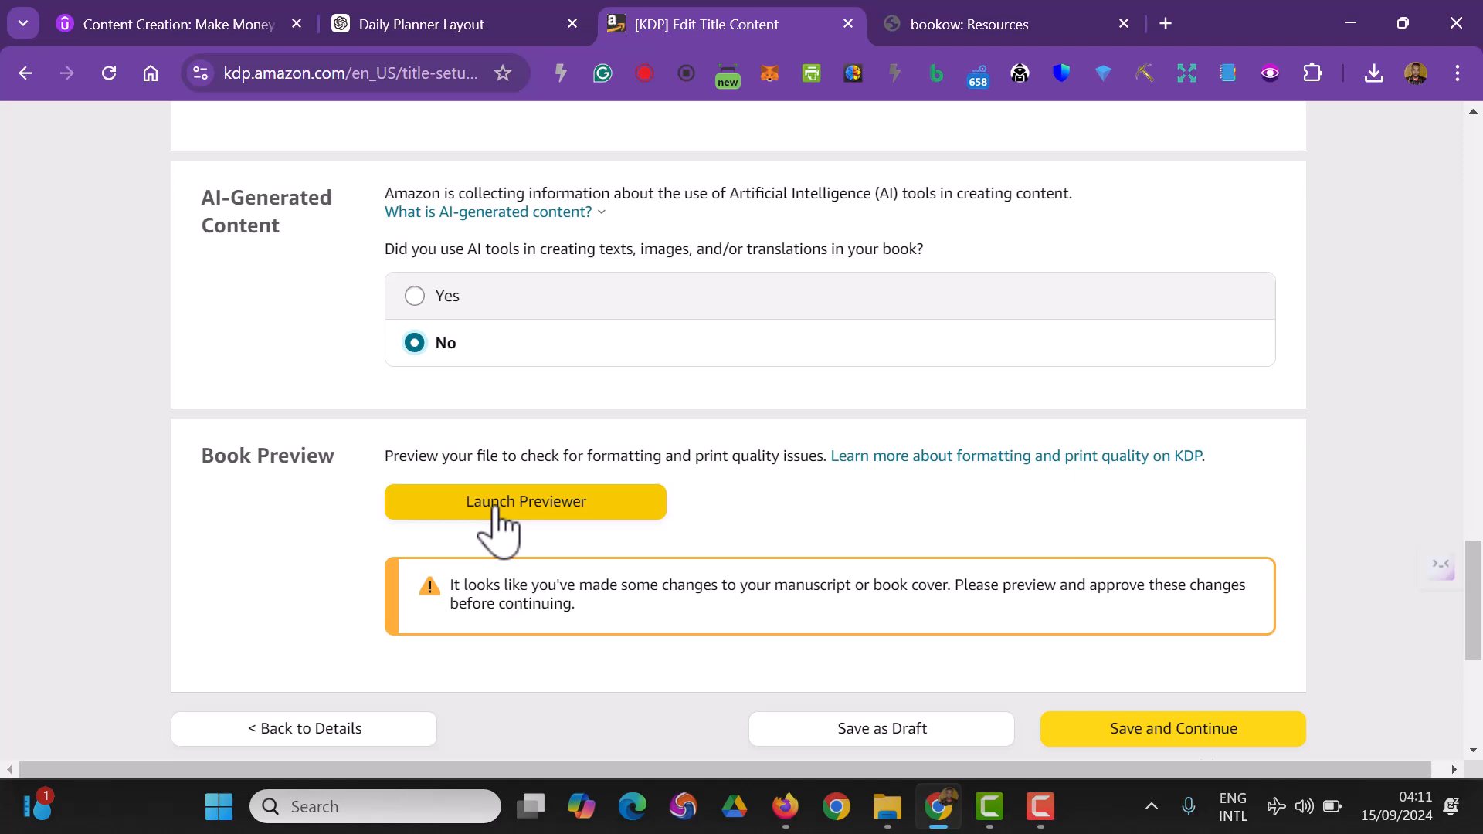
{"action": "left_click", "coordinate": [495, 506]}
{"action": "left_click", "coordinate": [711, 533]}
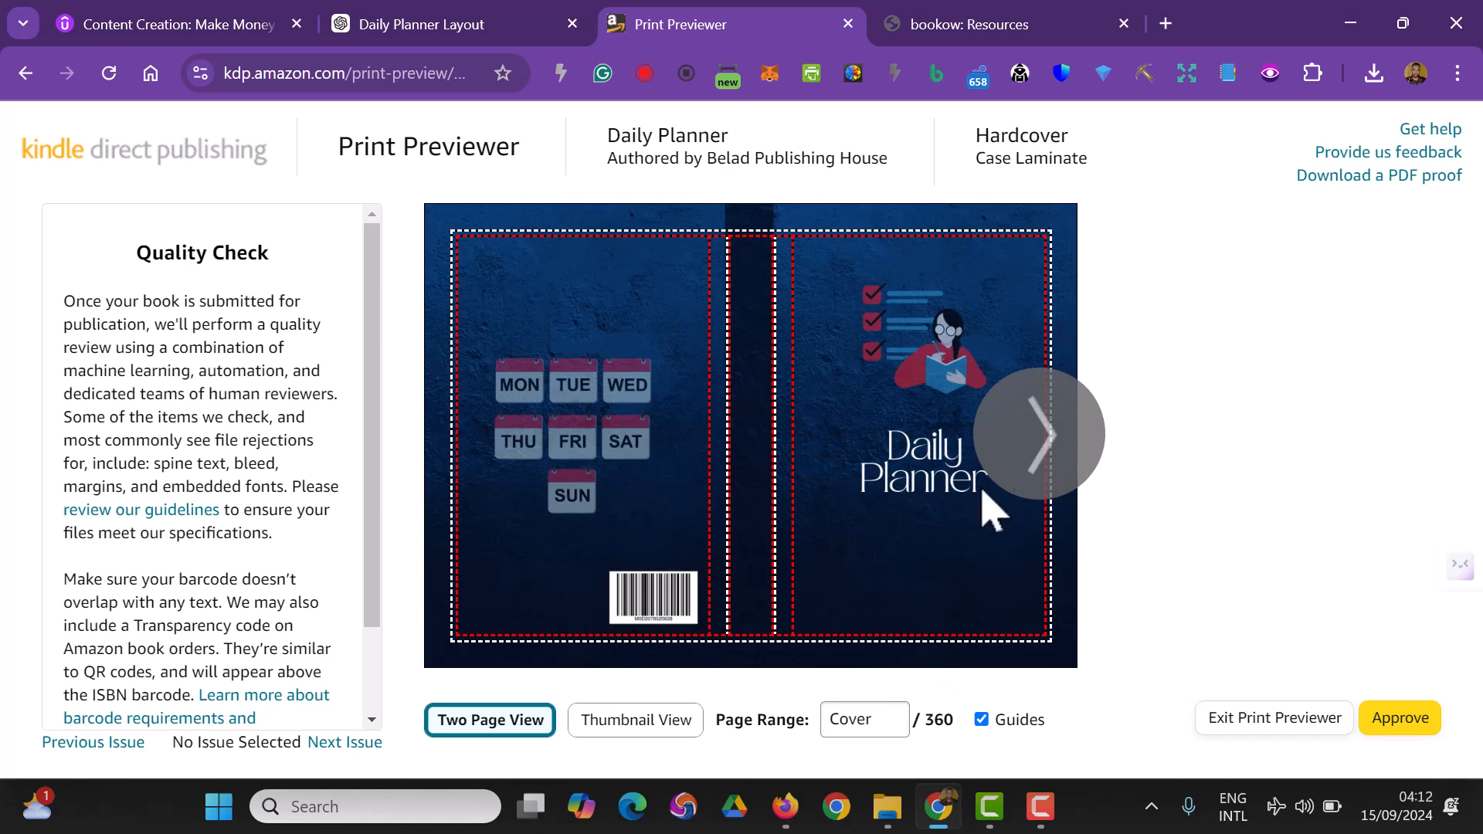
- Check the cover and the first interior pages through pages 4-5 in the print preview
{"action": "left_click", "coordinate": [1039, 469]}
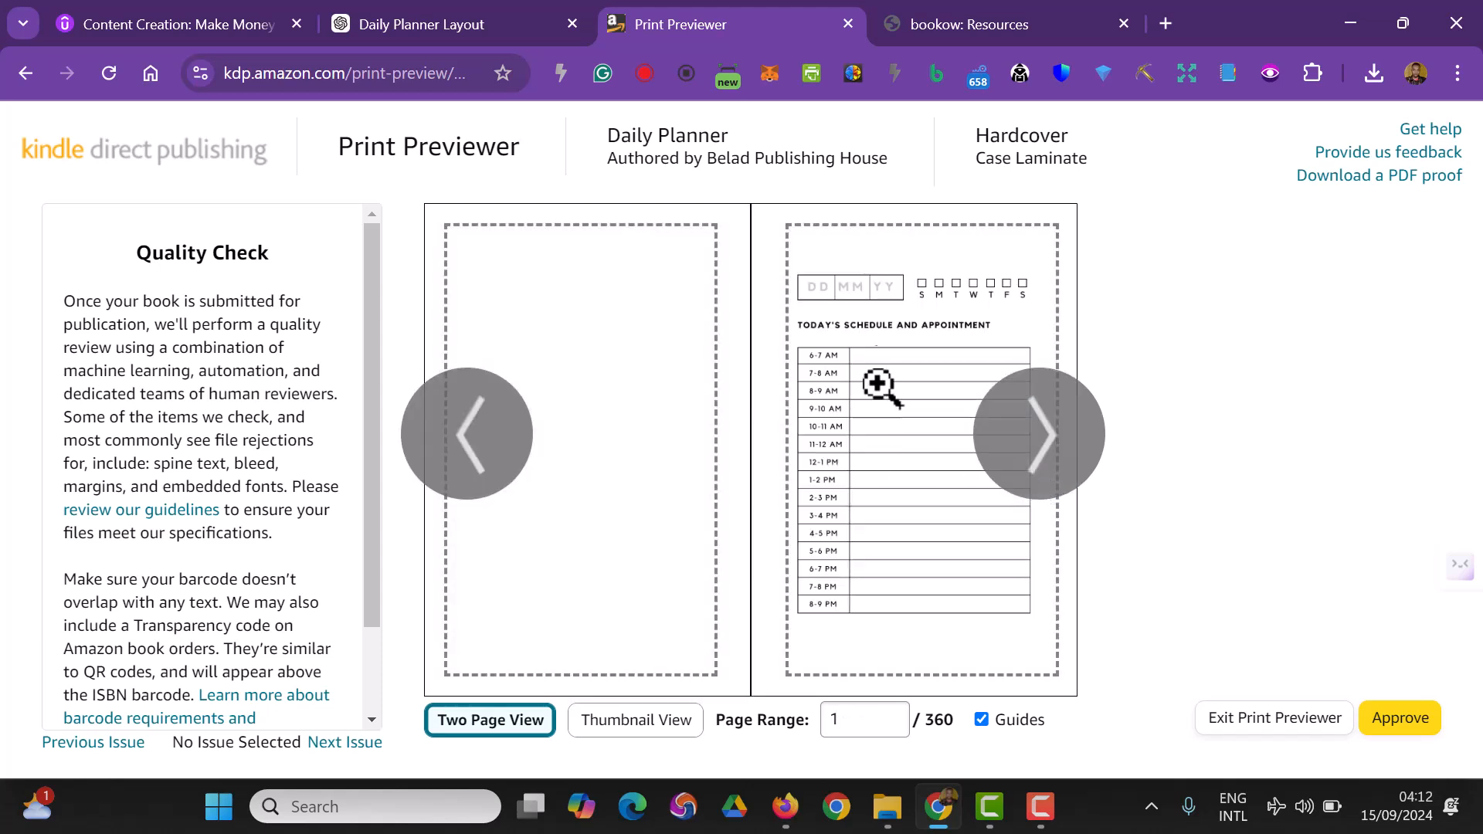
{"action": "left_click", "coordinate": [1064, 456]}
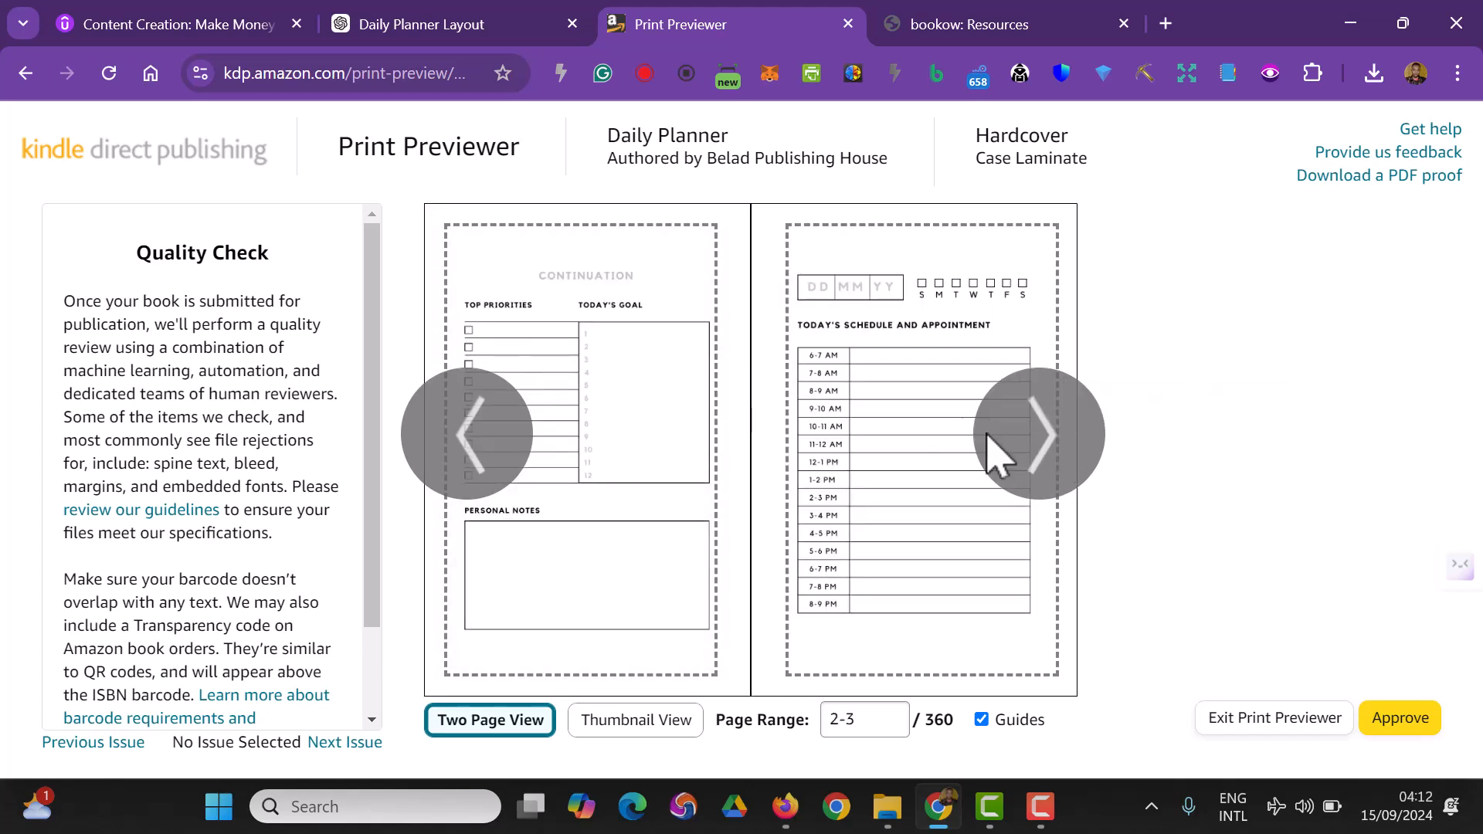
{"action": "left_click", "coordinate": [1018, 456]}
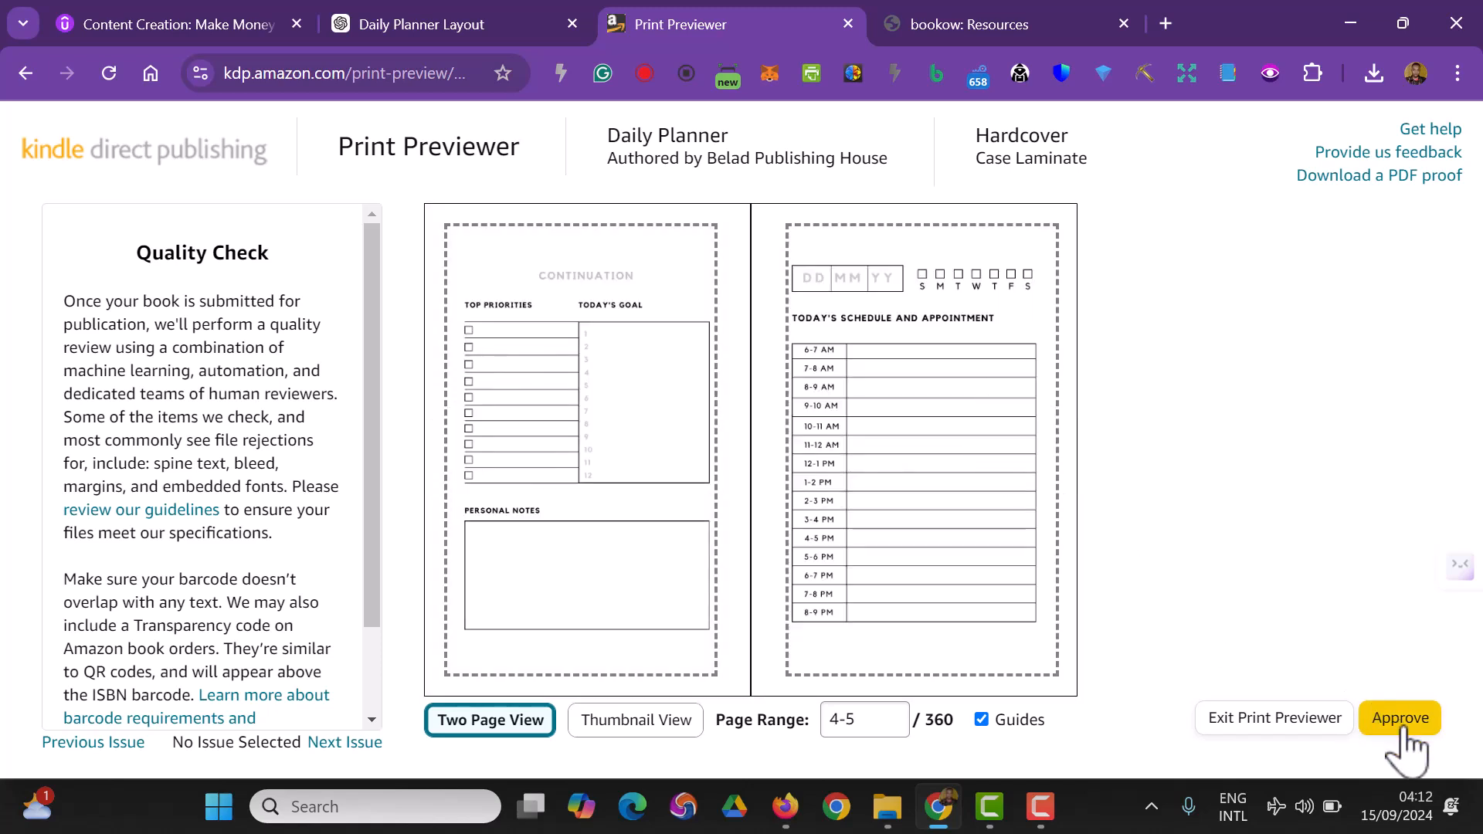
- Open the PDF proof of the interior, look over its first spreads and return to the Print Previewer
{"action": "left_click", "coordinate": [1414, 177]}
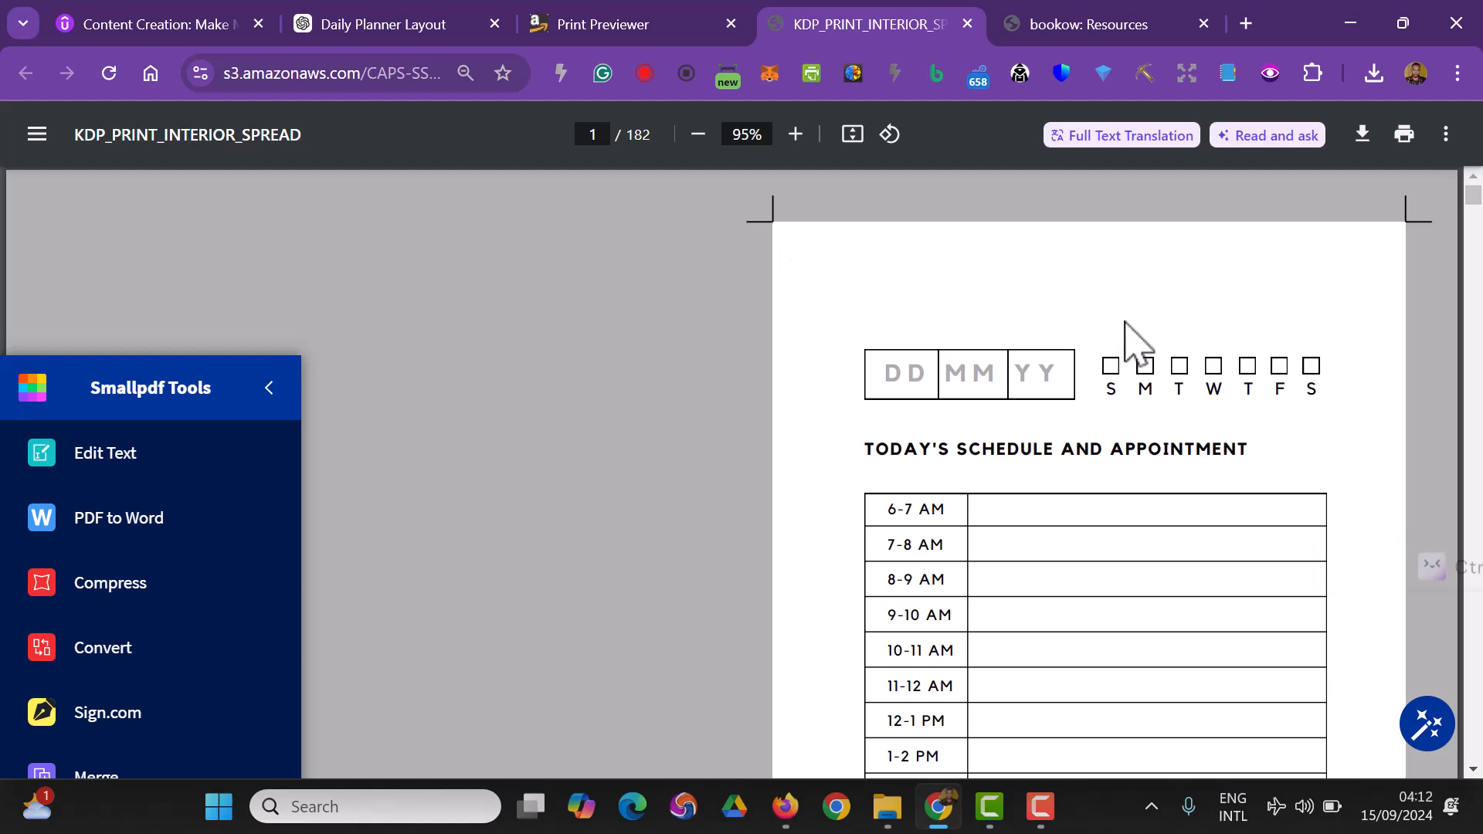
{"action": "scroll", "coordinate": [1212, 371], "scroll_direction": "down", "scroll_amount": 20}
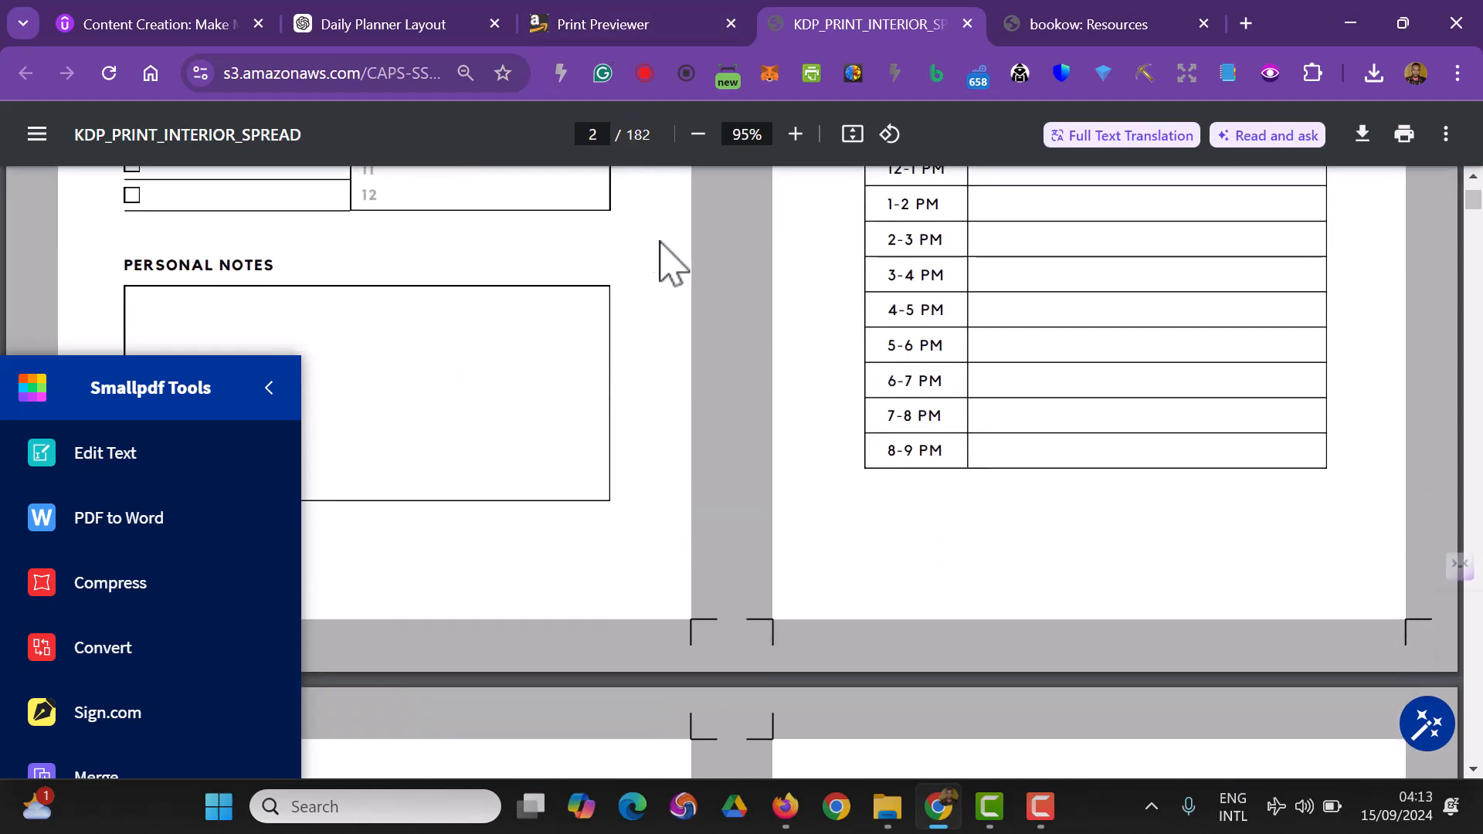
{"action": "scroll", "coordinate": [670, 317], "scroll_direction": "up", "scroll_amount": 3}
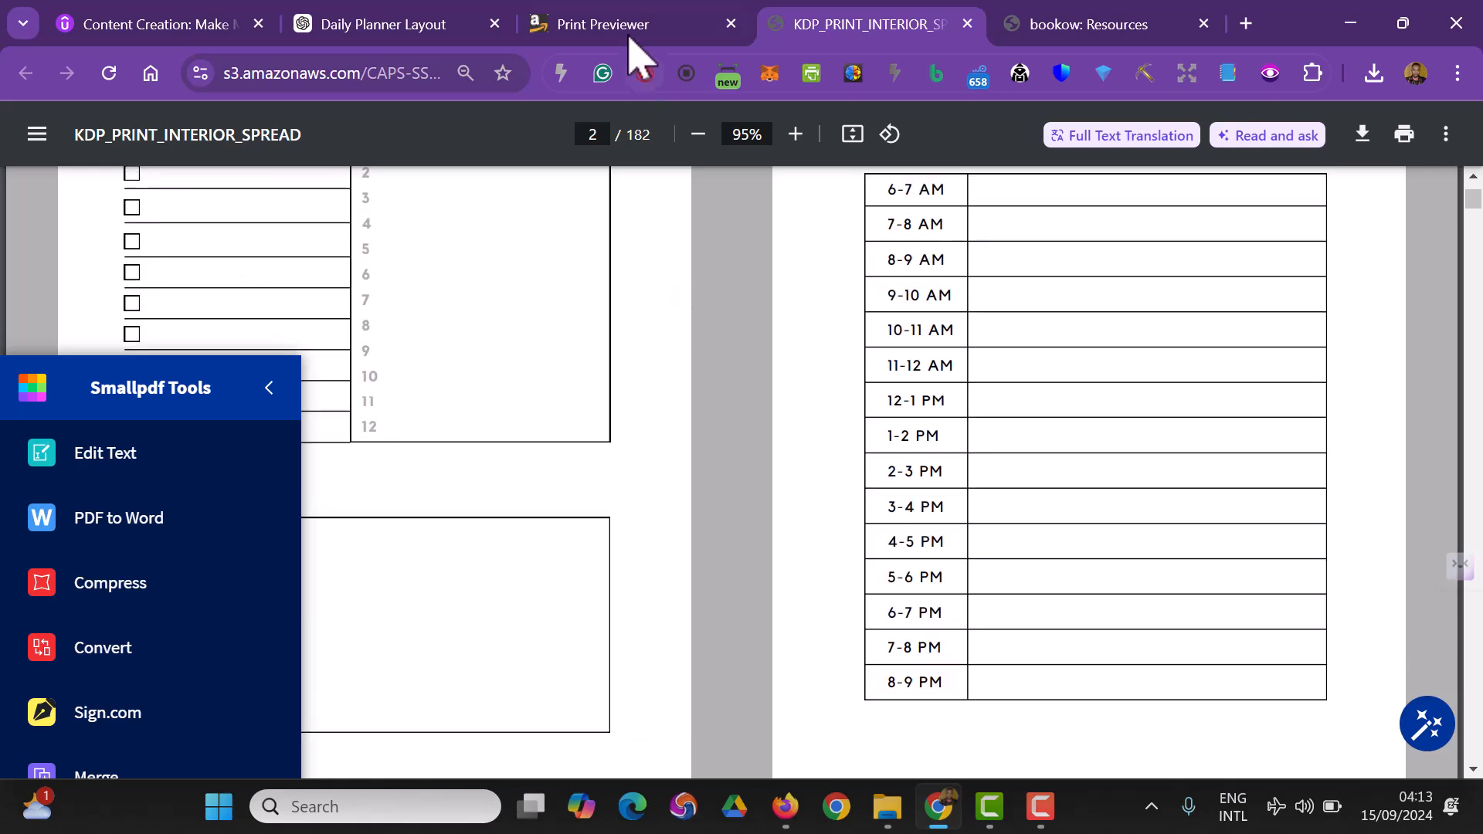
{"action": "left_click", "coordinate": [629, 35]}
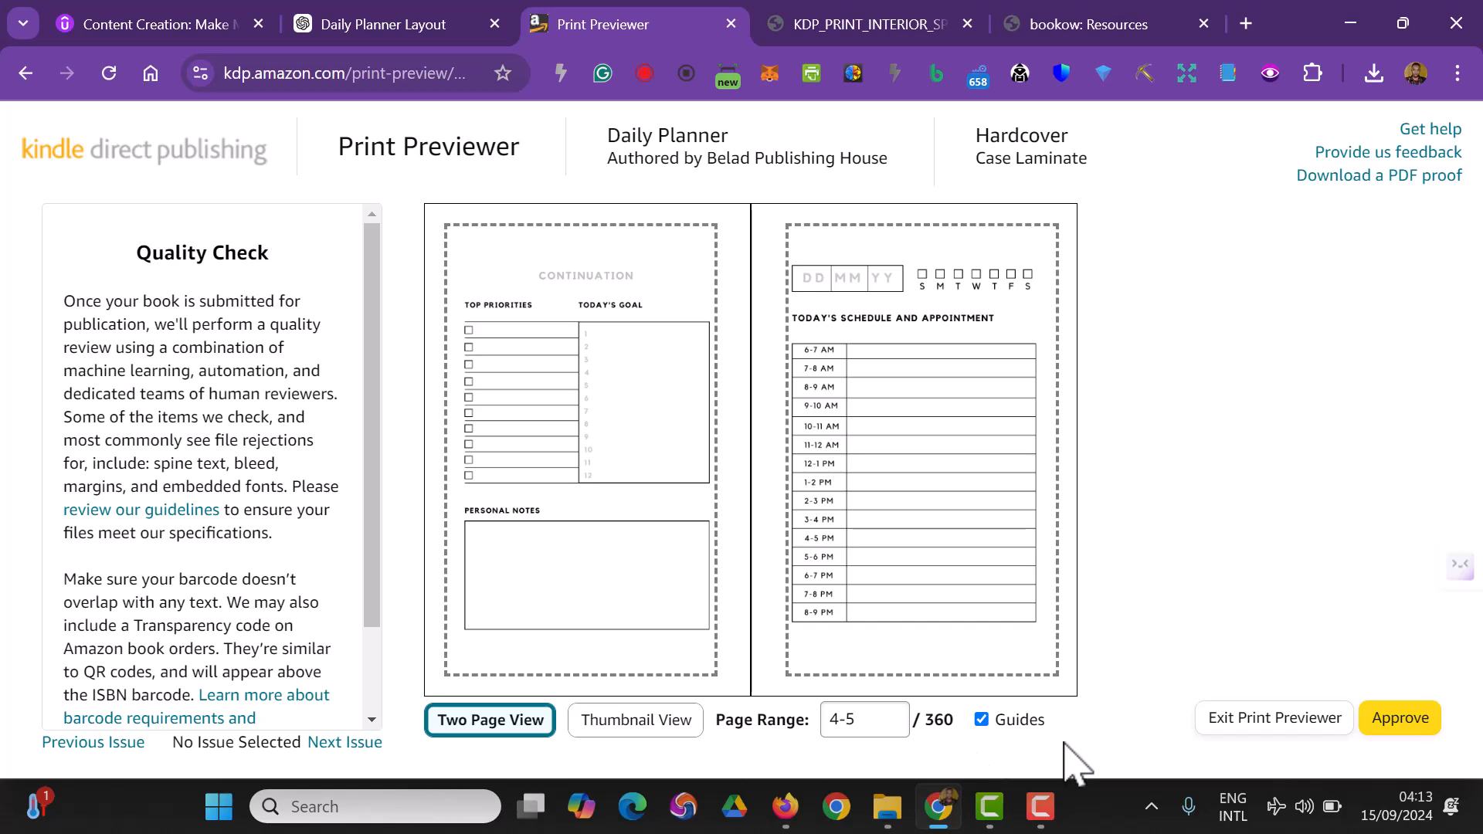
- Approve the print preview, check the printing cost summary, and save the hardcover content to continue to pricing
{"action": "left_click", "coordinate": [1395, 737]}
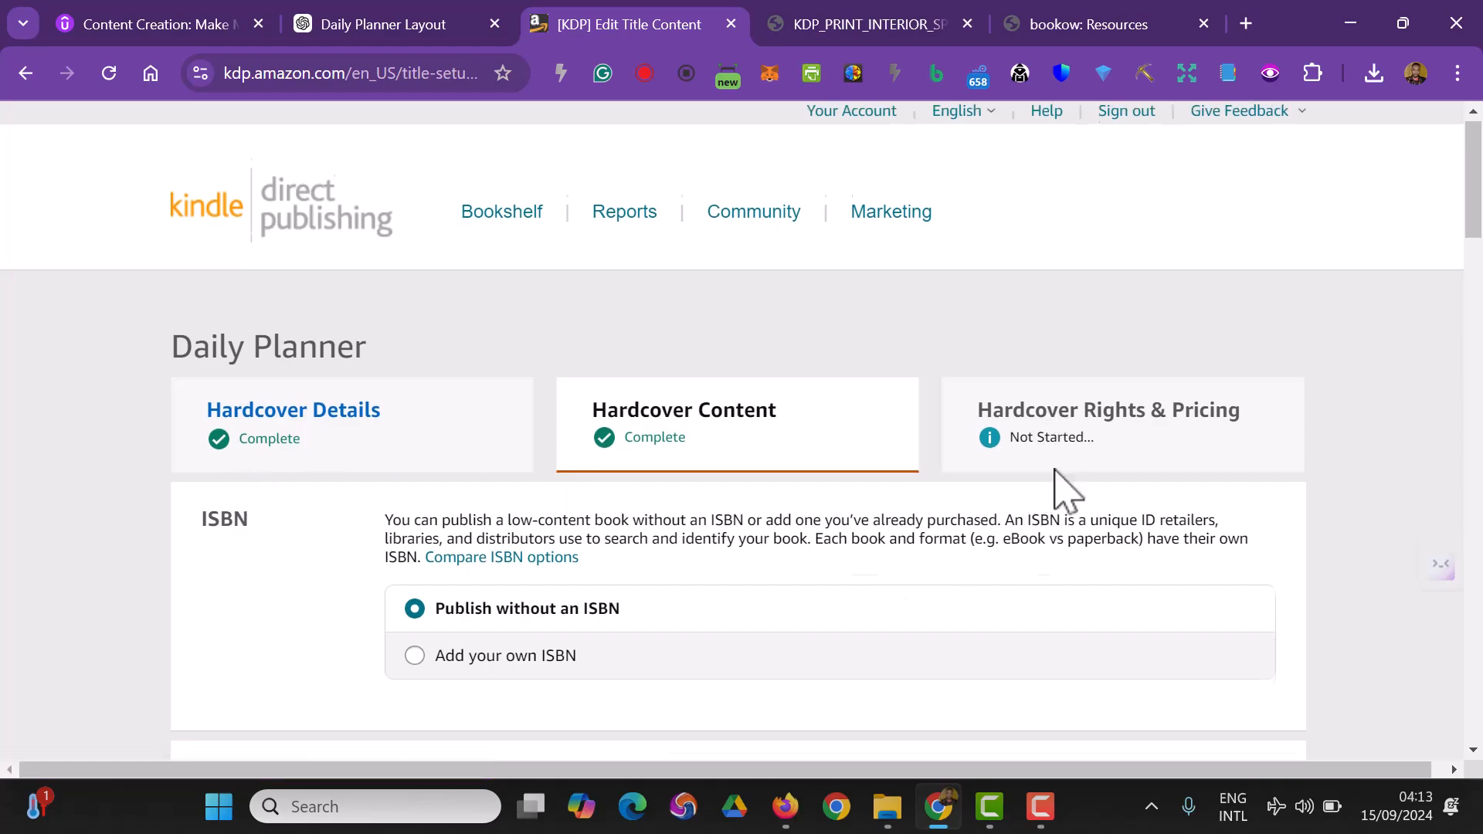
{"action": "scroll", "coordinate": [1054, 510], "scroll_direction": "down", "scroll_amount": 5}
{"action": "scroll", "coordinate": [1054, 509], "scroll_direction": "down", "scroll_amount": 20}
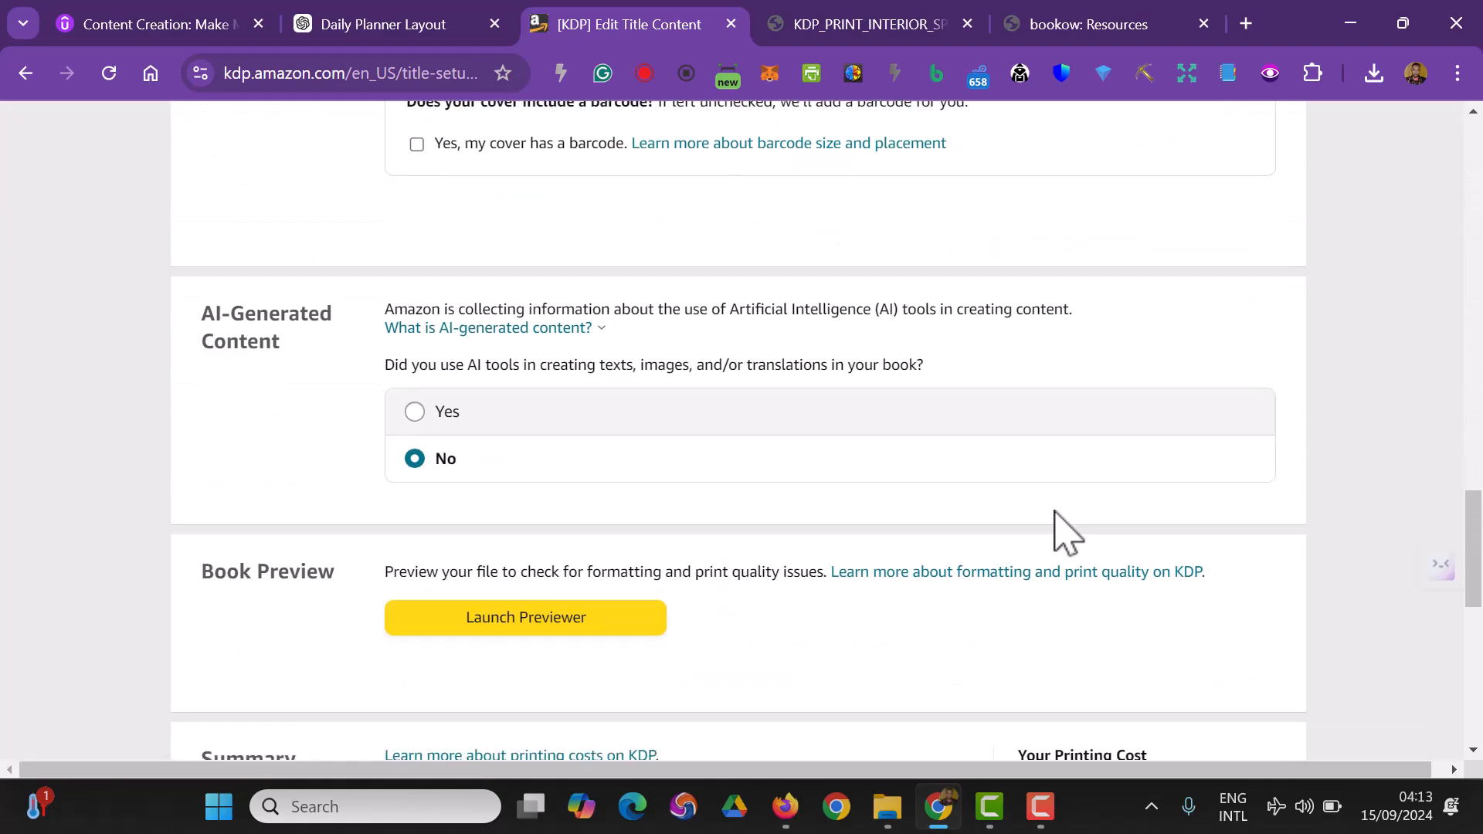
{"action": "scroll", "coordinate": [1062, 519], "scroll_direction": "down", "scroll_amount": 4}
{"action": "scroll", "coordinate": [1066, 463], "scroll_direction": "up", "scroll_amount": 1}
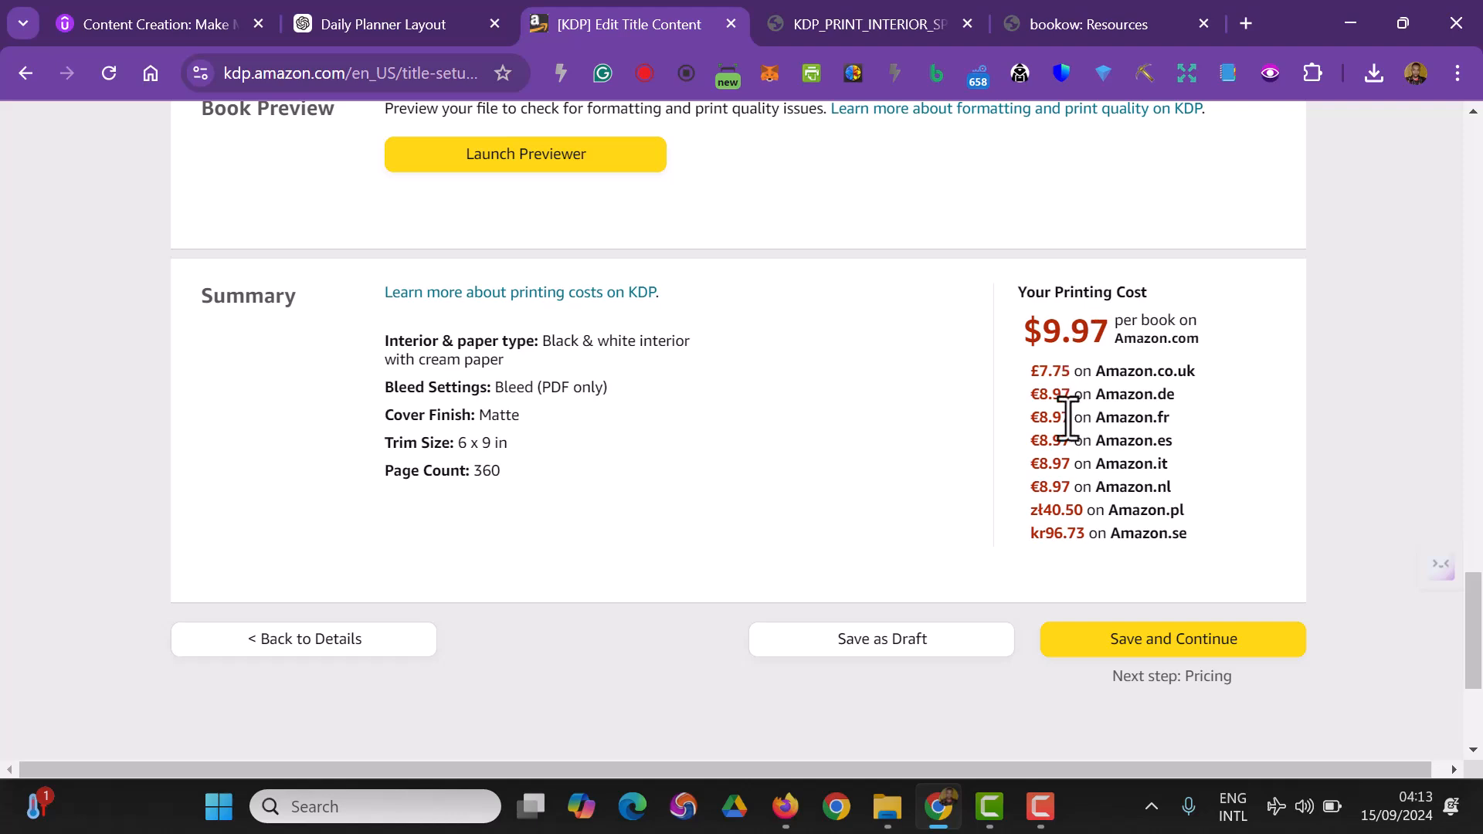
{"action": "left_click", "coordinate": [1172, 641]}
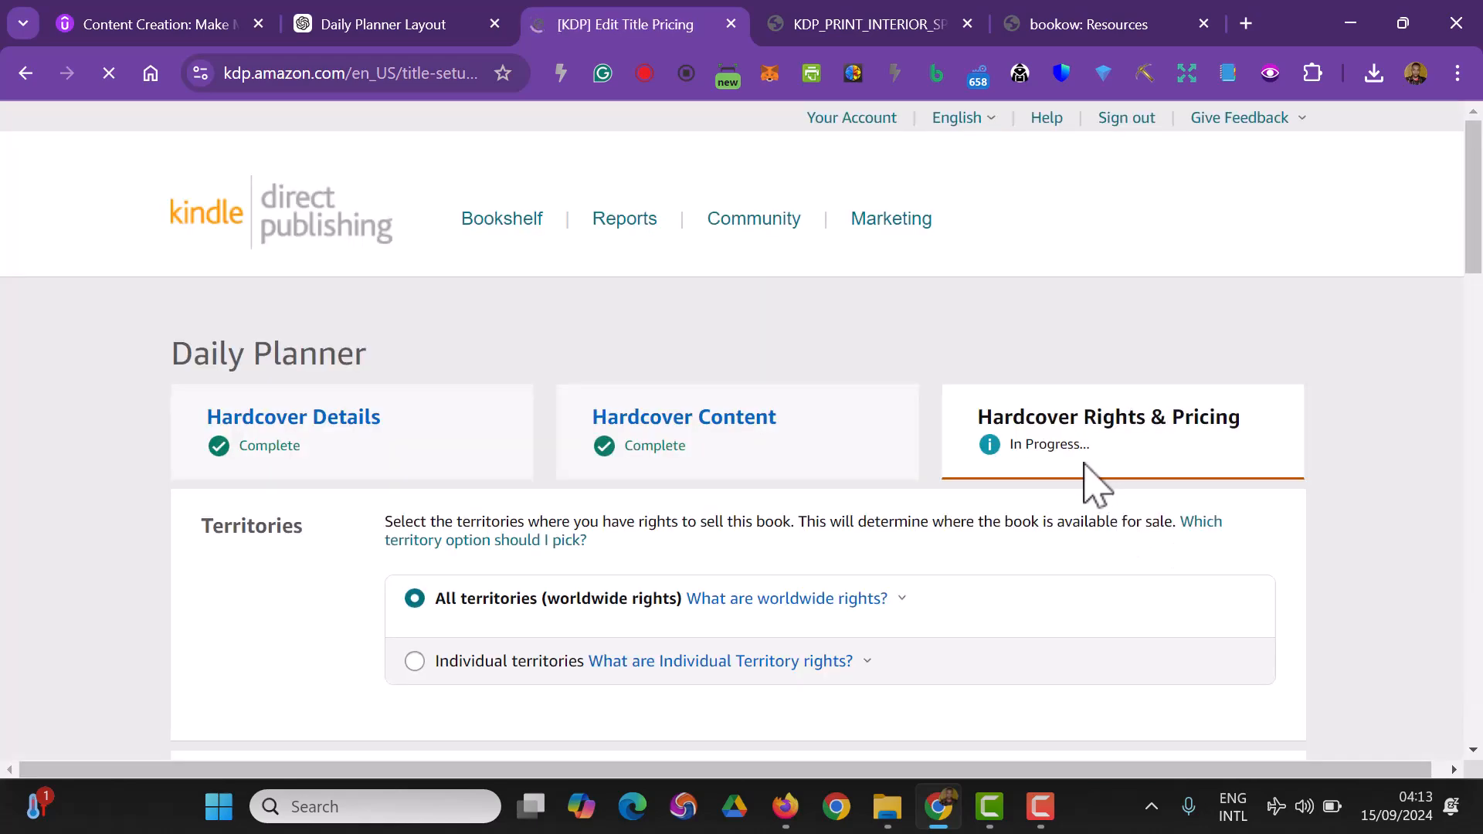
- Examine the worldwide territories option, the Amazon.com list price limits and the VAT and royalty columns on the pricing page
{"action": "scroll", "coordinate": [863, 482], "scroll_direction": "down", "scroll_amount": 2}
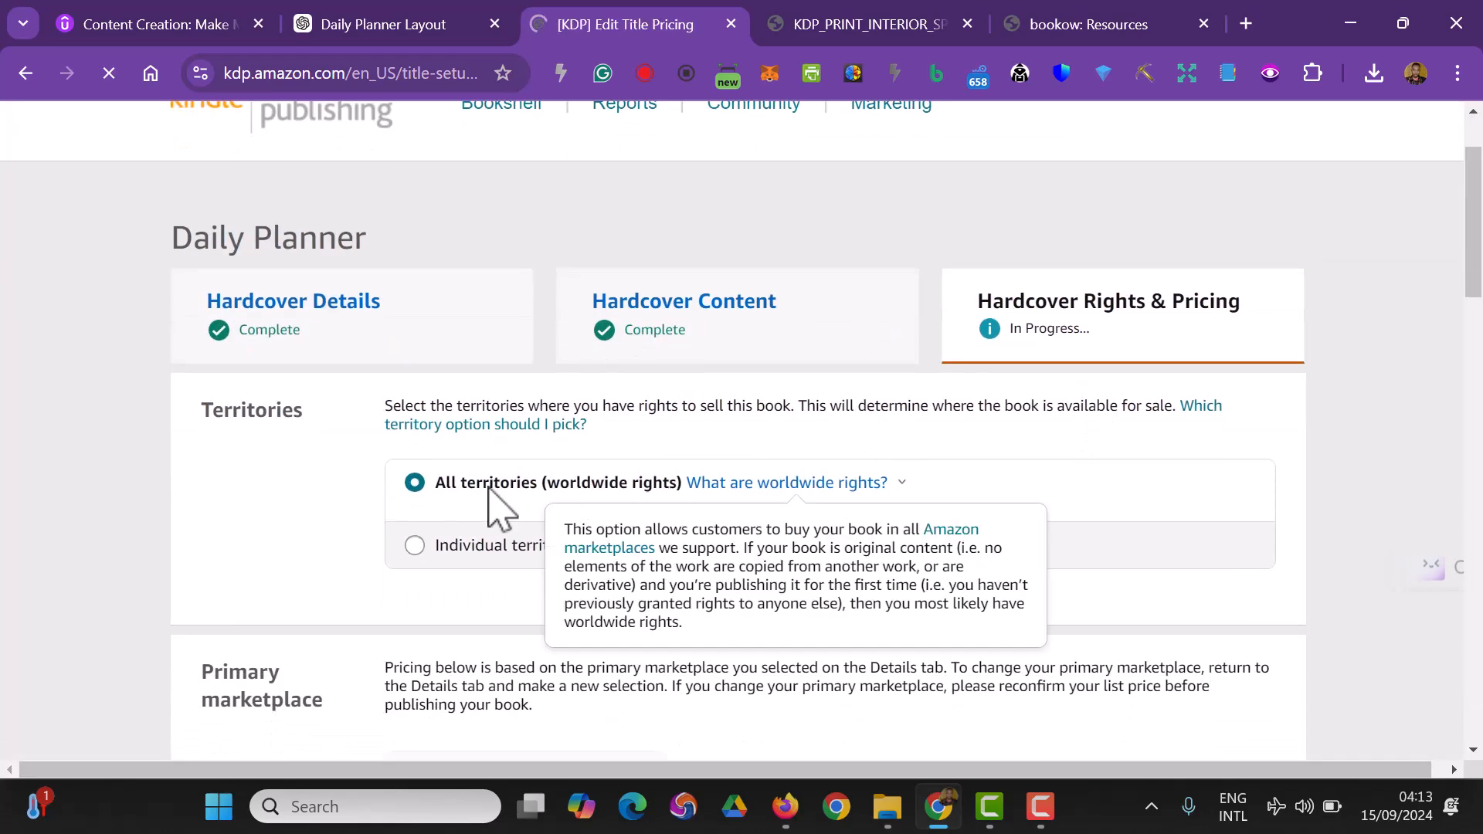
{"action": "scroll", "coordinate": [513, 539], "scroll_direction": "down", "scroll_amount": 6}
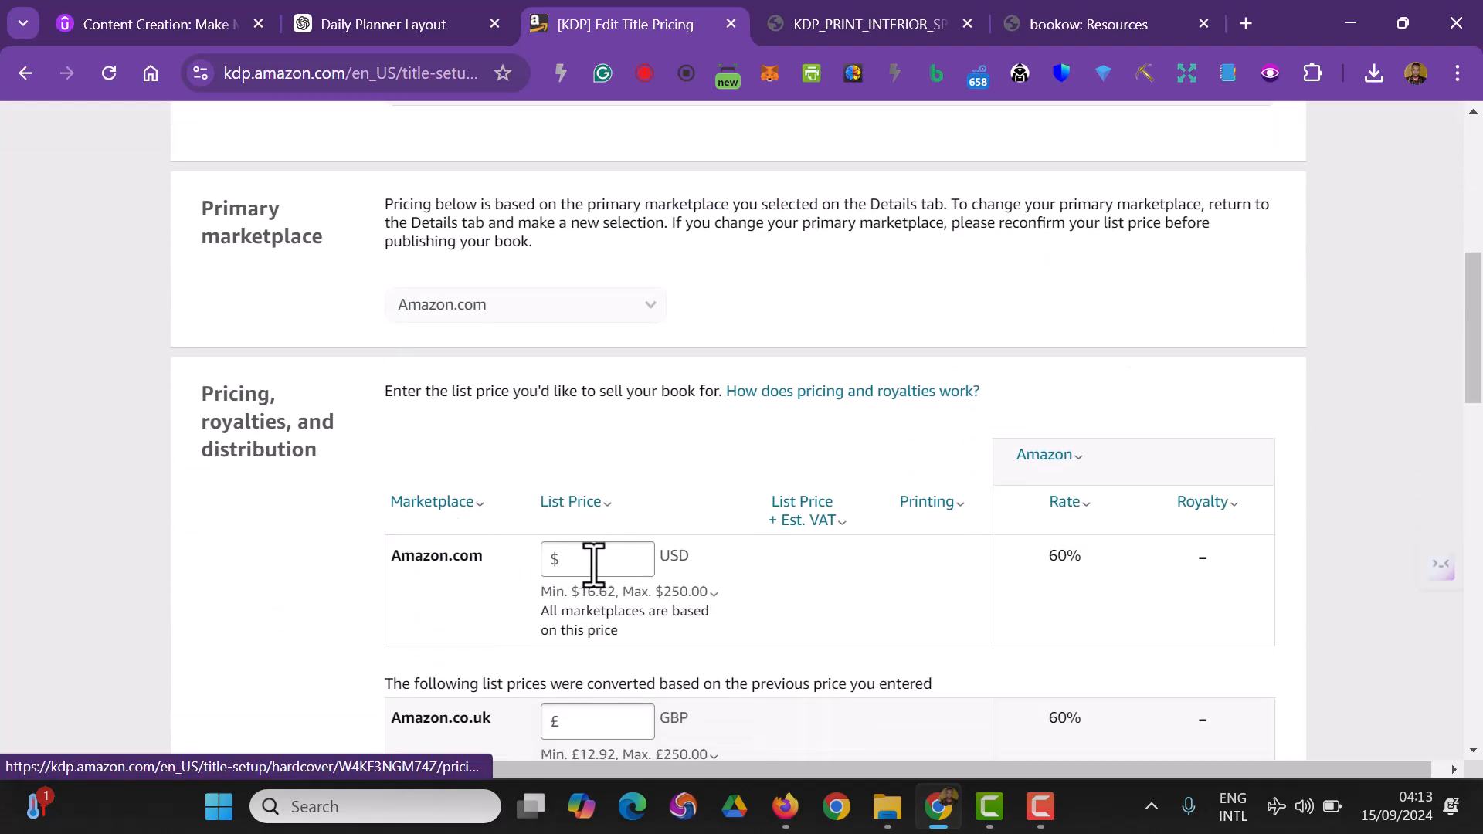
{"action": "left_click", "coordinate": [590, 607]}
{"action": "mouse_move", "coordinate": [604, 605]}
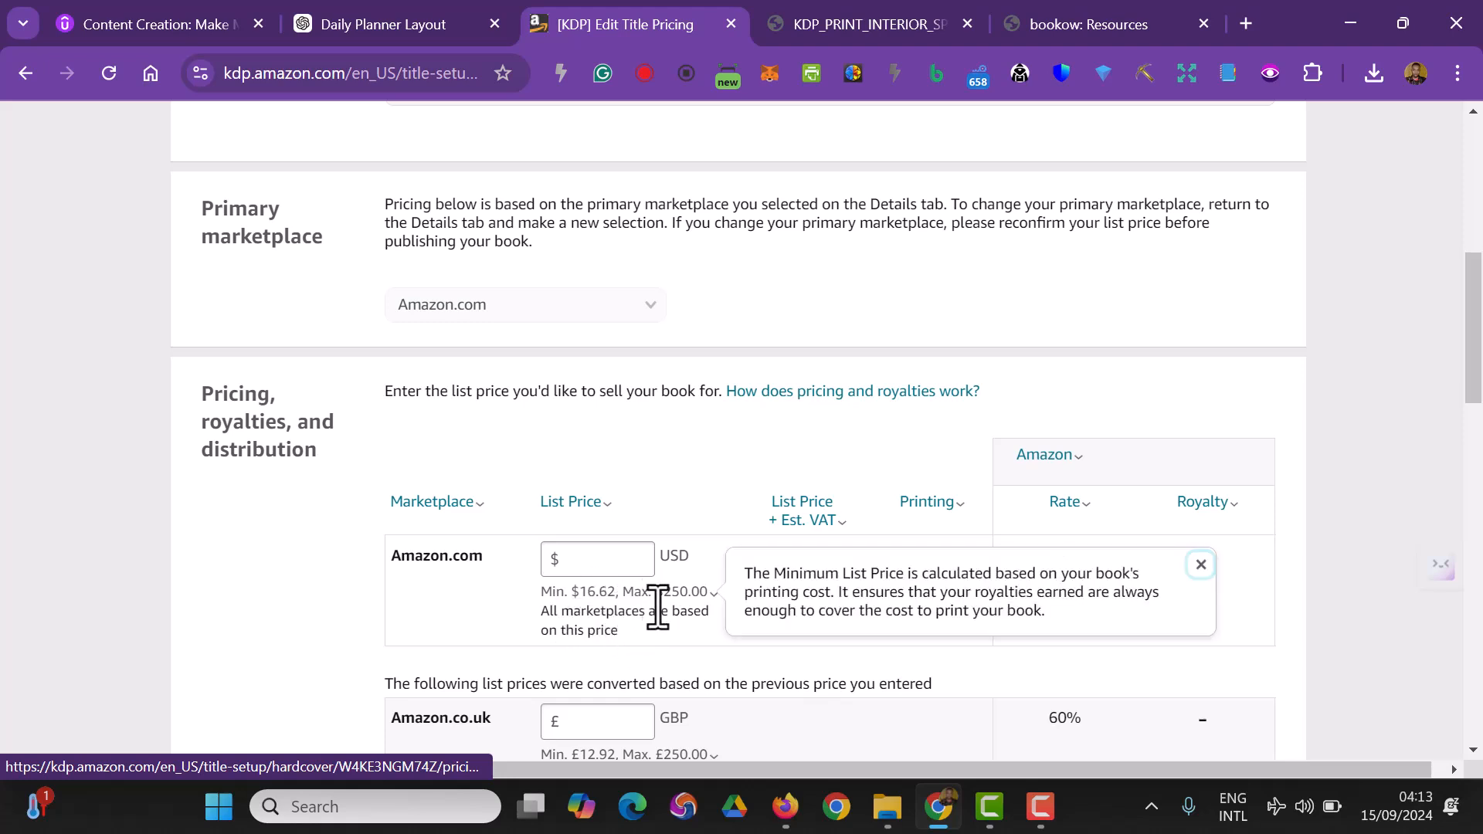
{"action": "scroll", "coordinate": [671, 599], "scroll_direction": "down", "scroll_amount": 1}
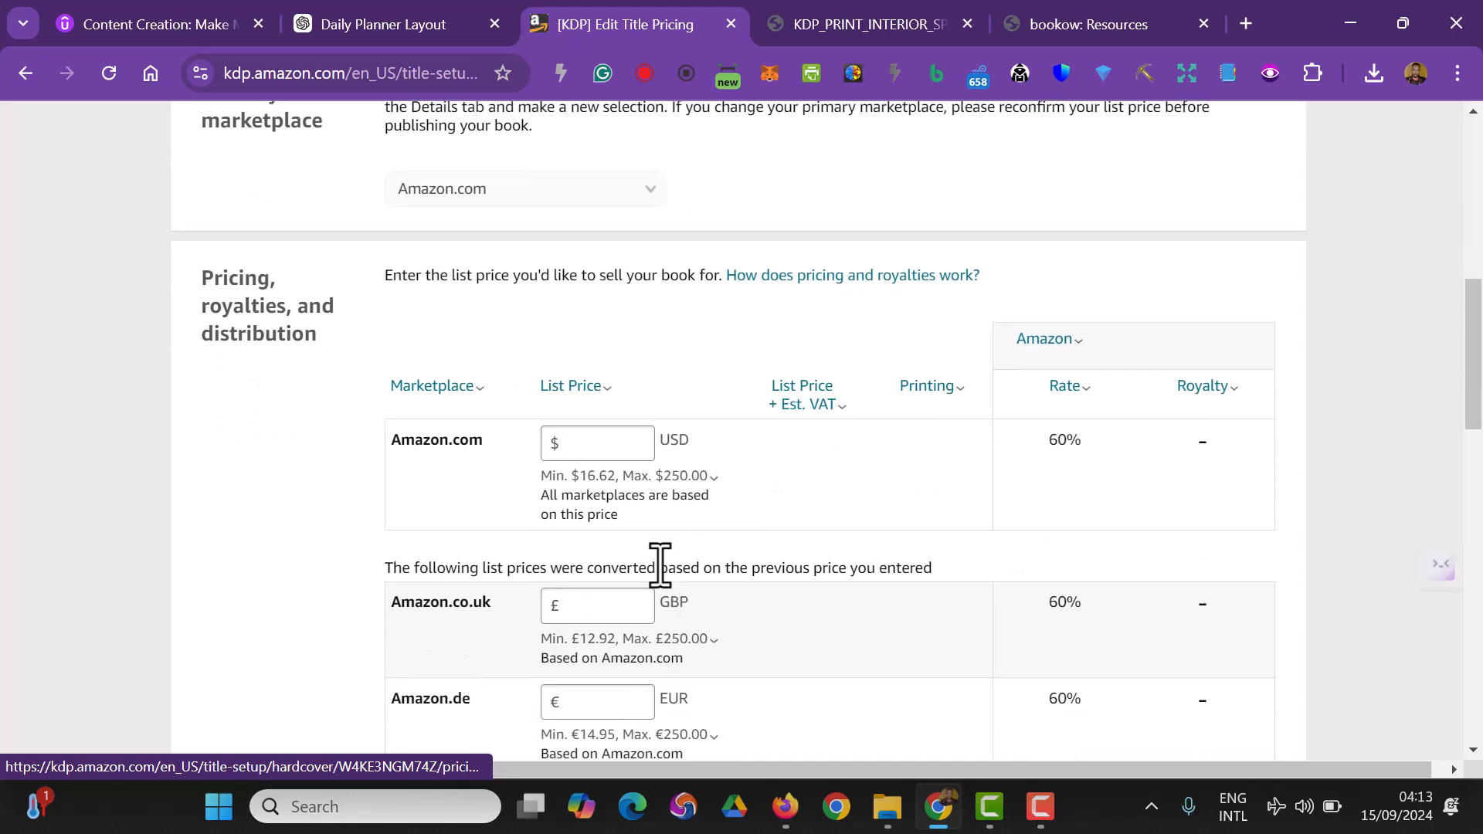
{"action": "left_click", "coordinate": [628, 456]}
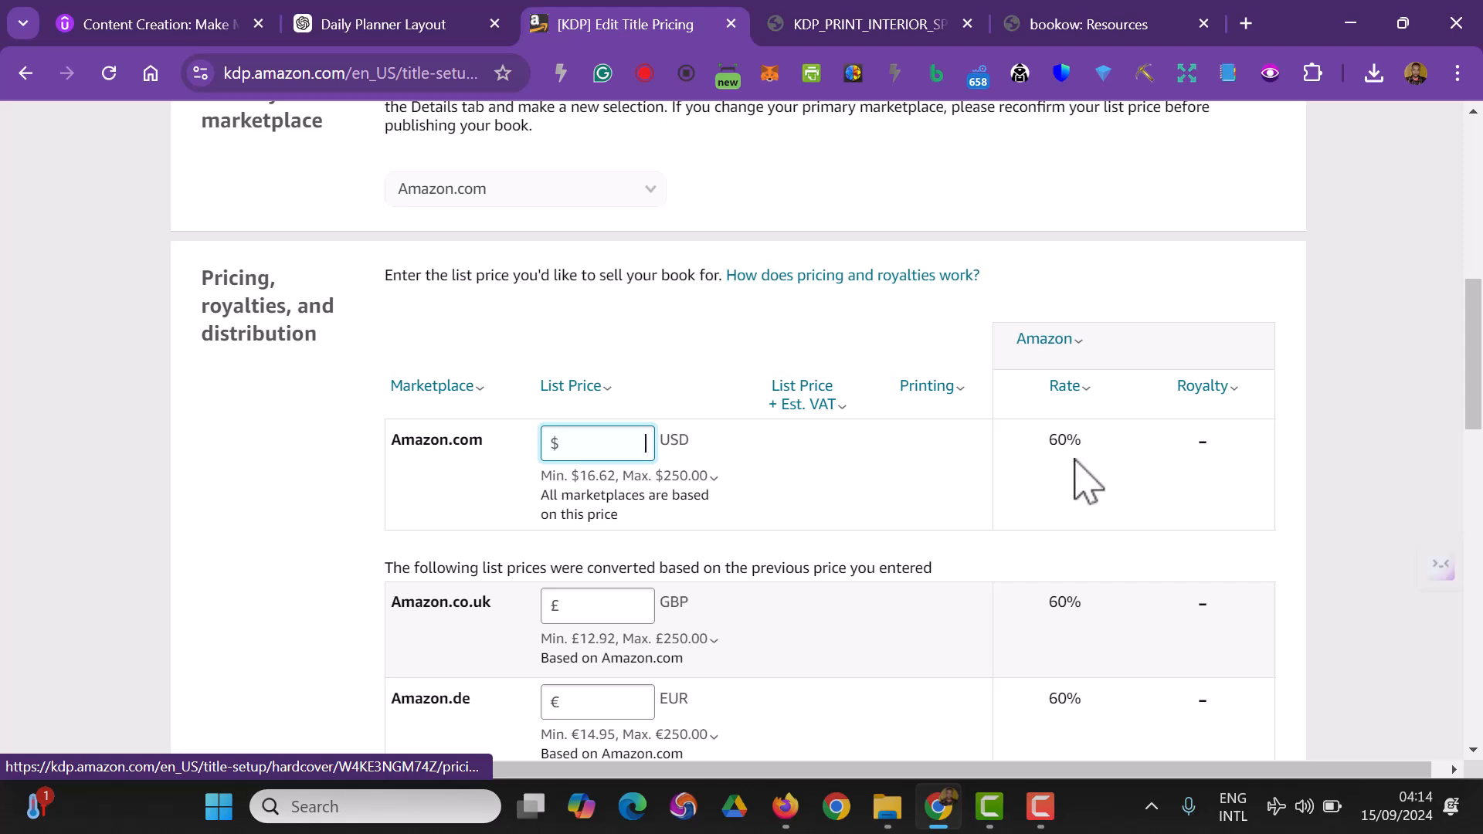
{"action": "left_click", "coordinate": [807, 402]}
{"action": "left_click", "coordinate": [796, 467]}
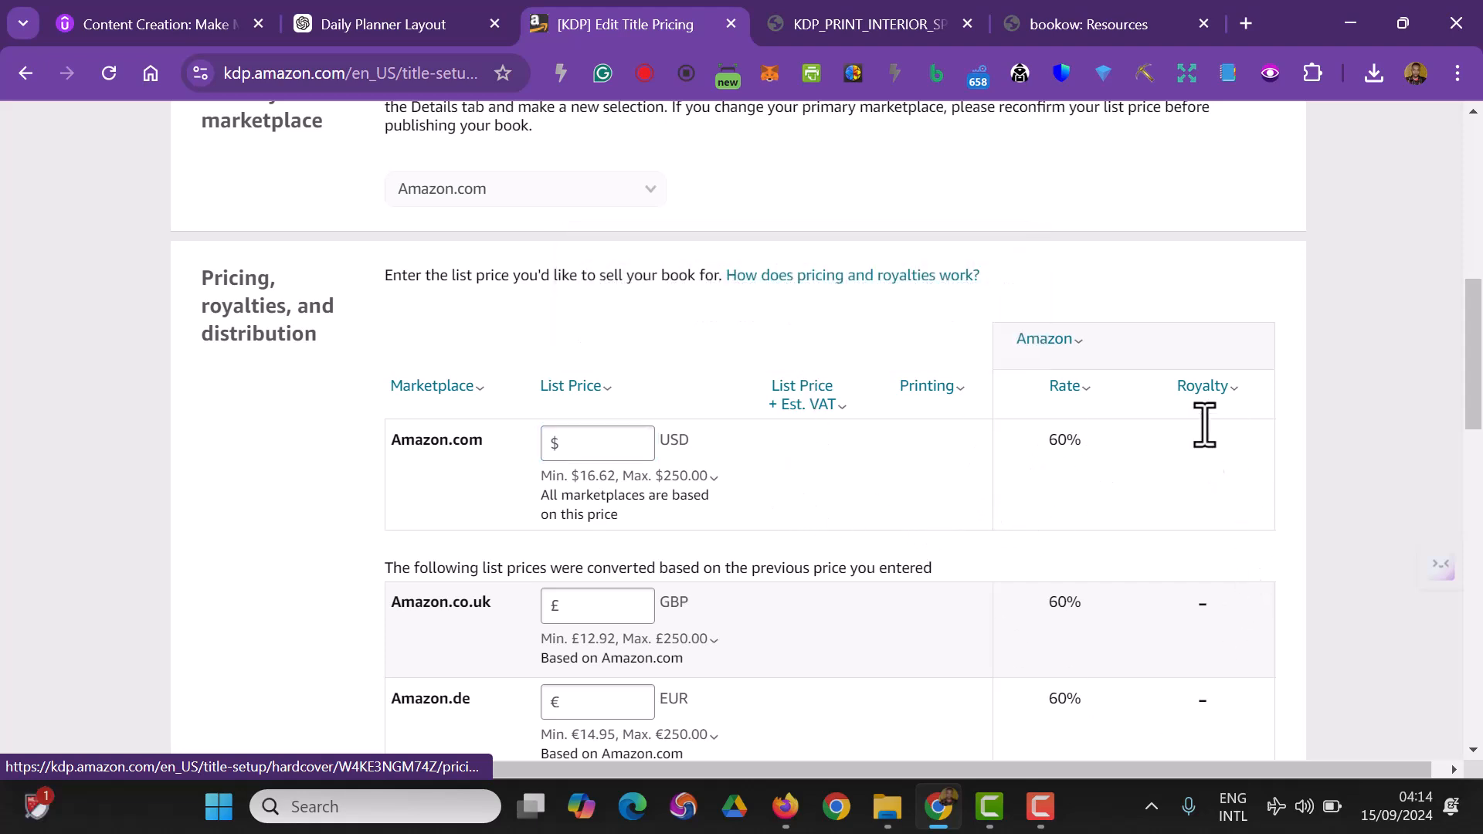
- Set the Amazon.com list price to $18.50 and check the minimum list price explanation and the royalty
{"action": "left_click", "coordinate": [602, 444]}
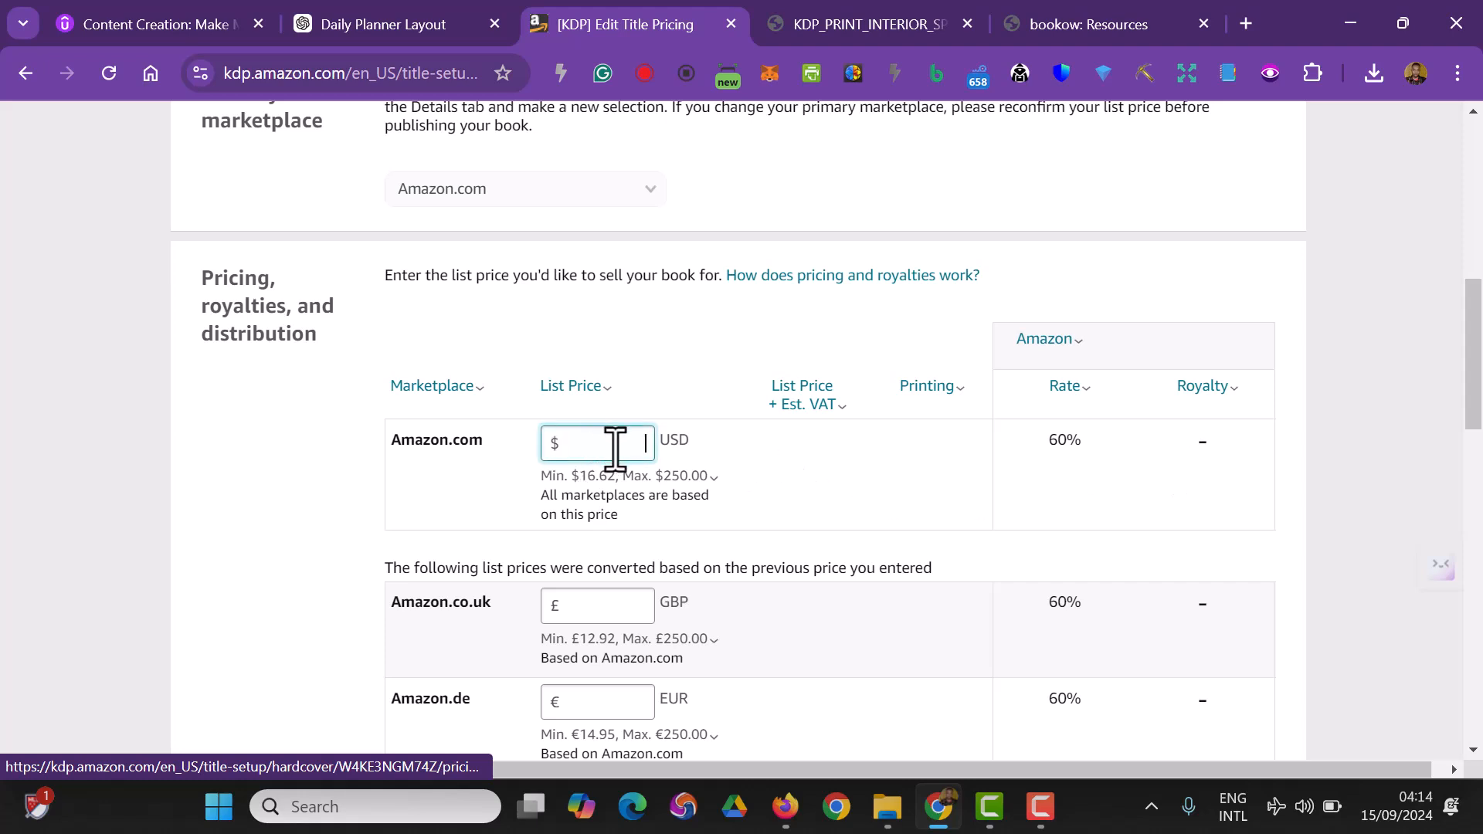
{"action": "type", "text": "18.50"}
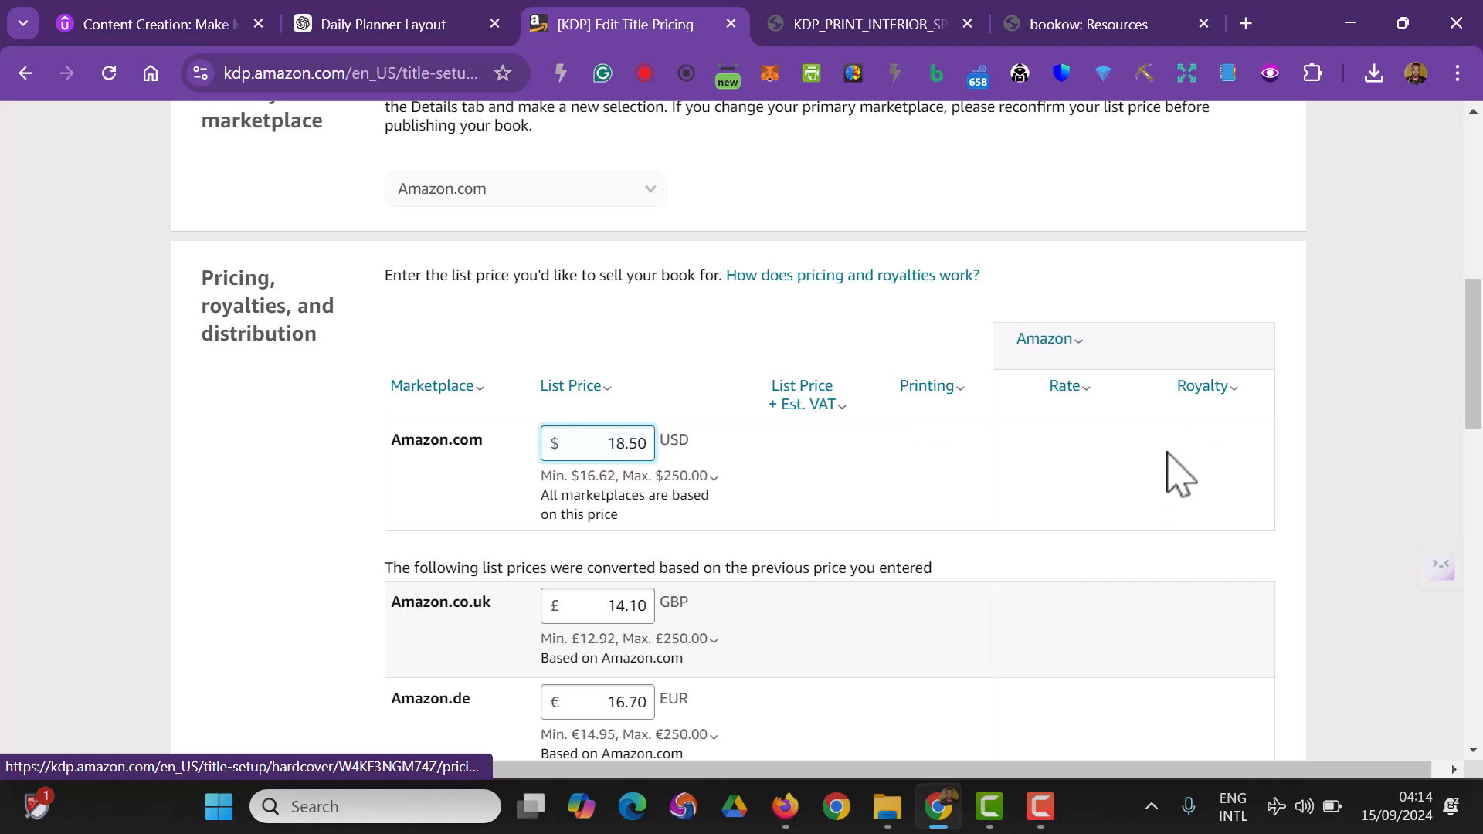
{"action": "left_click", "coordinate": [627, 476]}
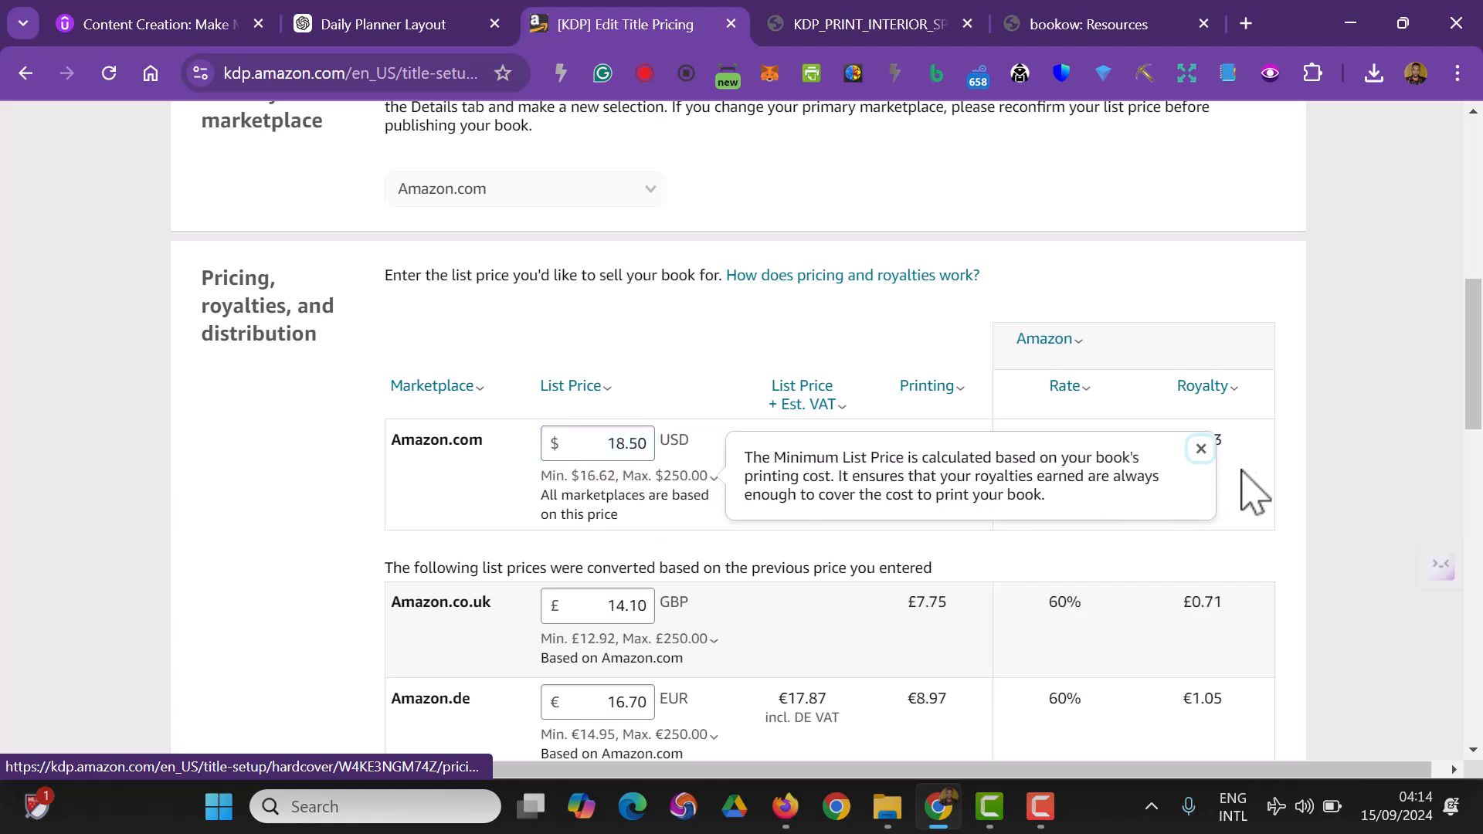
{"action": "left_click", "coordinate": [1264, 447]}
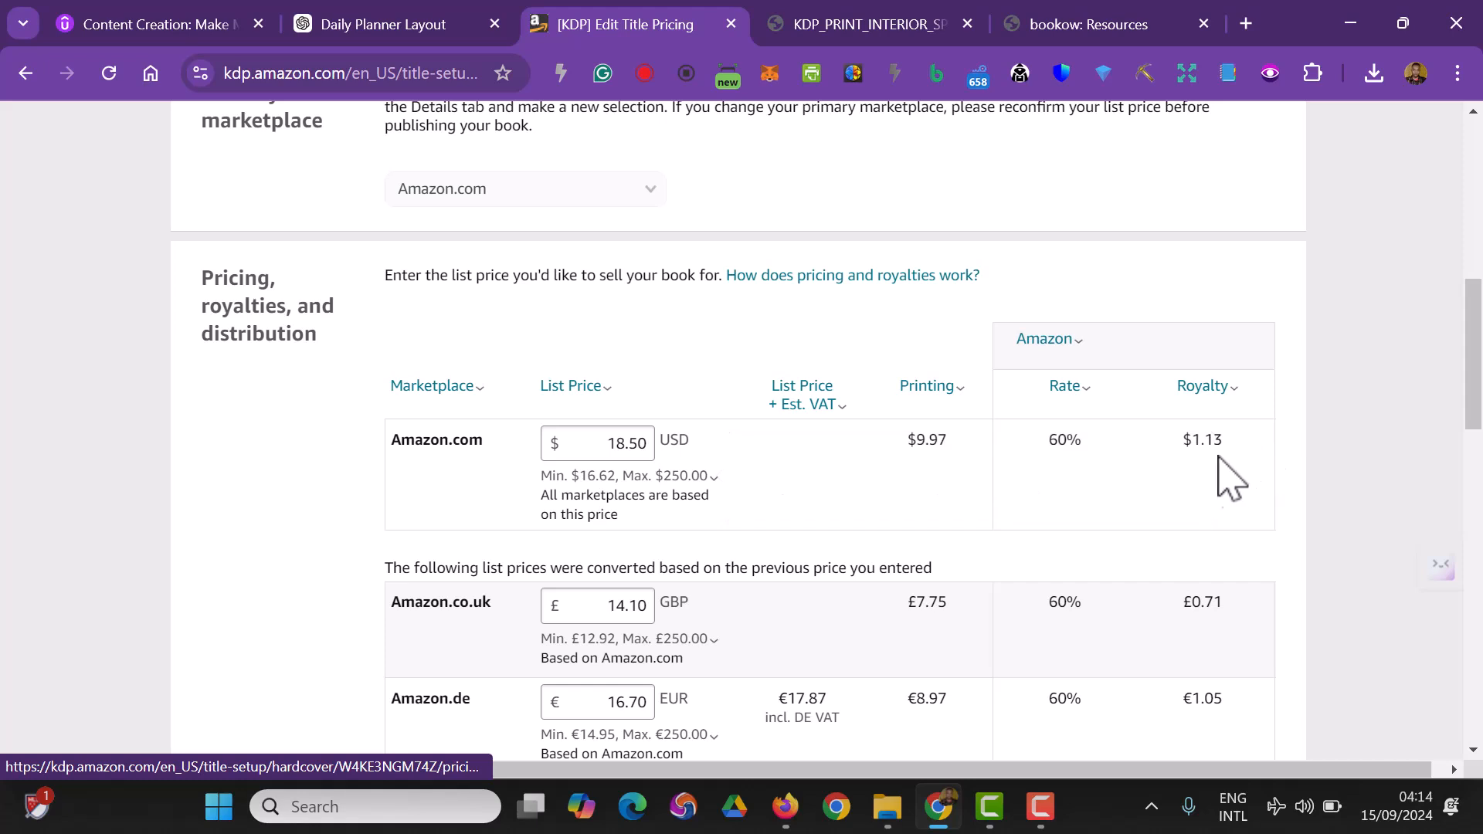
- Set the hardcover's Amazon.com list price to $18.99
{"action": "left_click", "coordinate": [640, 446]}
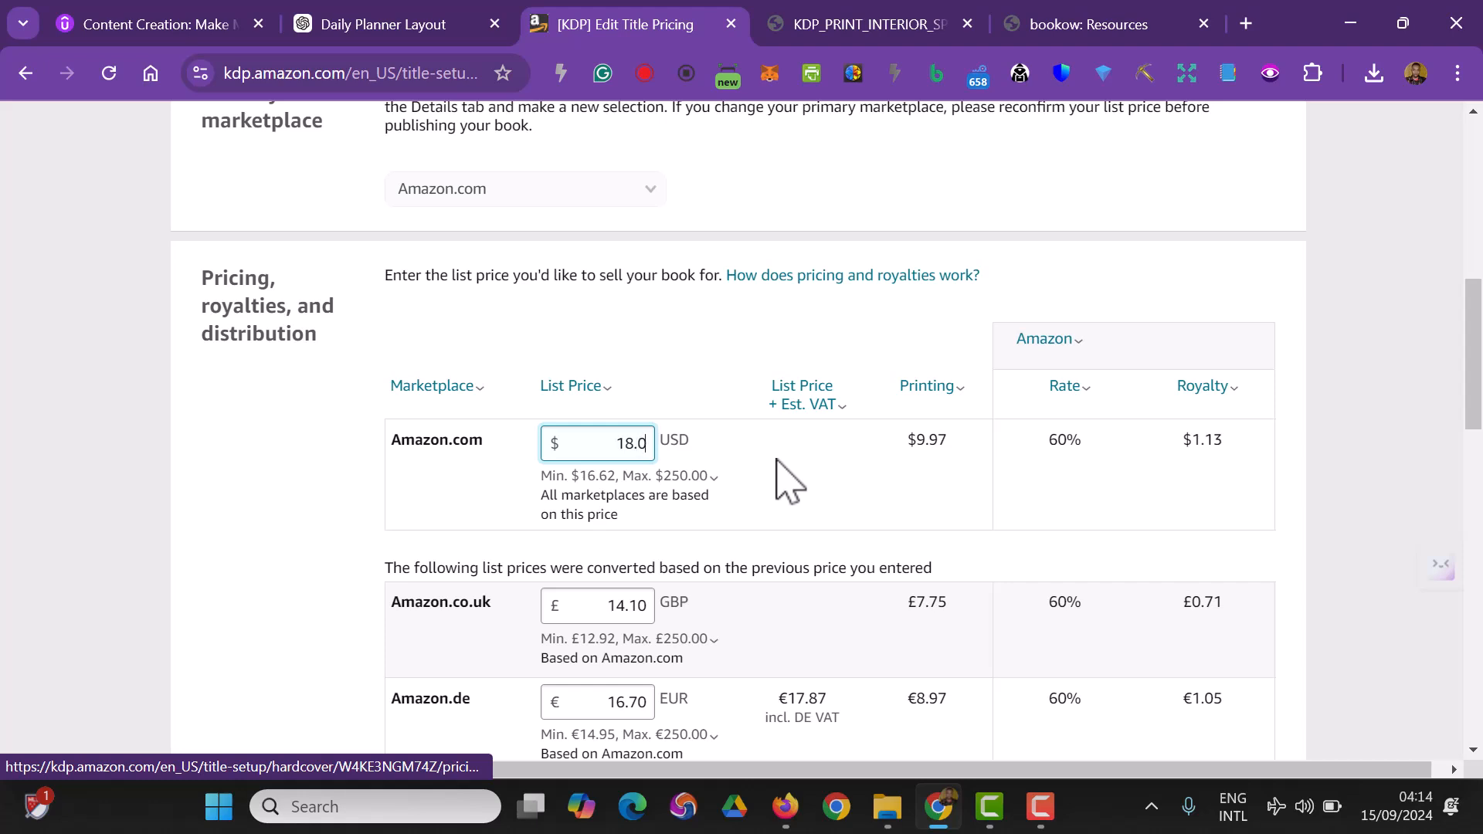
{"action": "type", "text": ".99"}
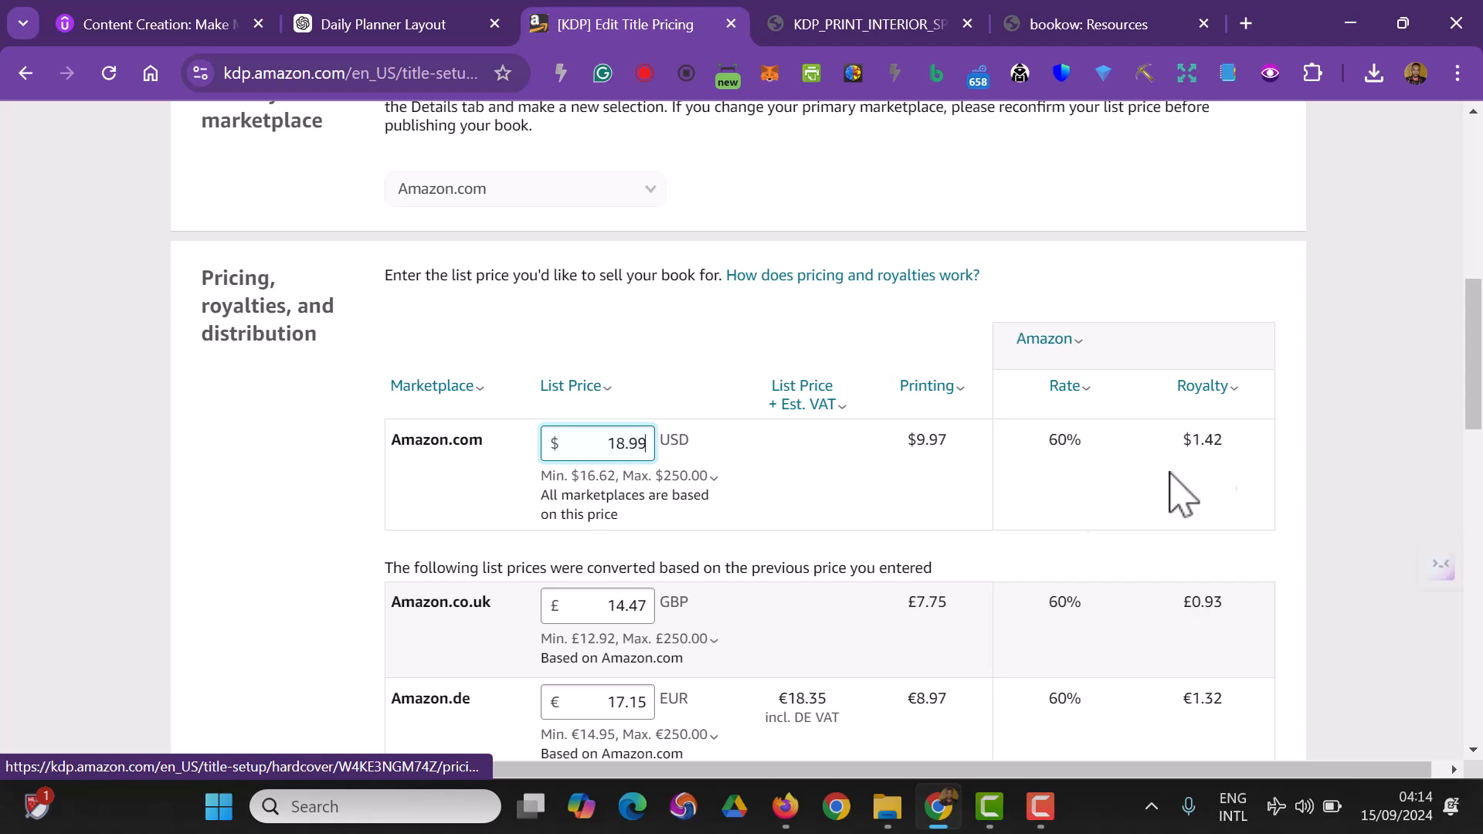
- Publish the hardcover book from the pricing page and look over the submission notice
{"action": "scroll", "coordinate": [757, 487], "scroll_direction": "down", "scroll_amount": 1}
{"action": "scroll", "coordinate": [754, 477], "scroll_direction": "down", "scroll_amount": 10}
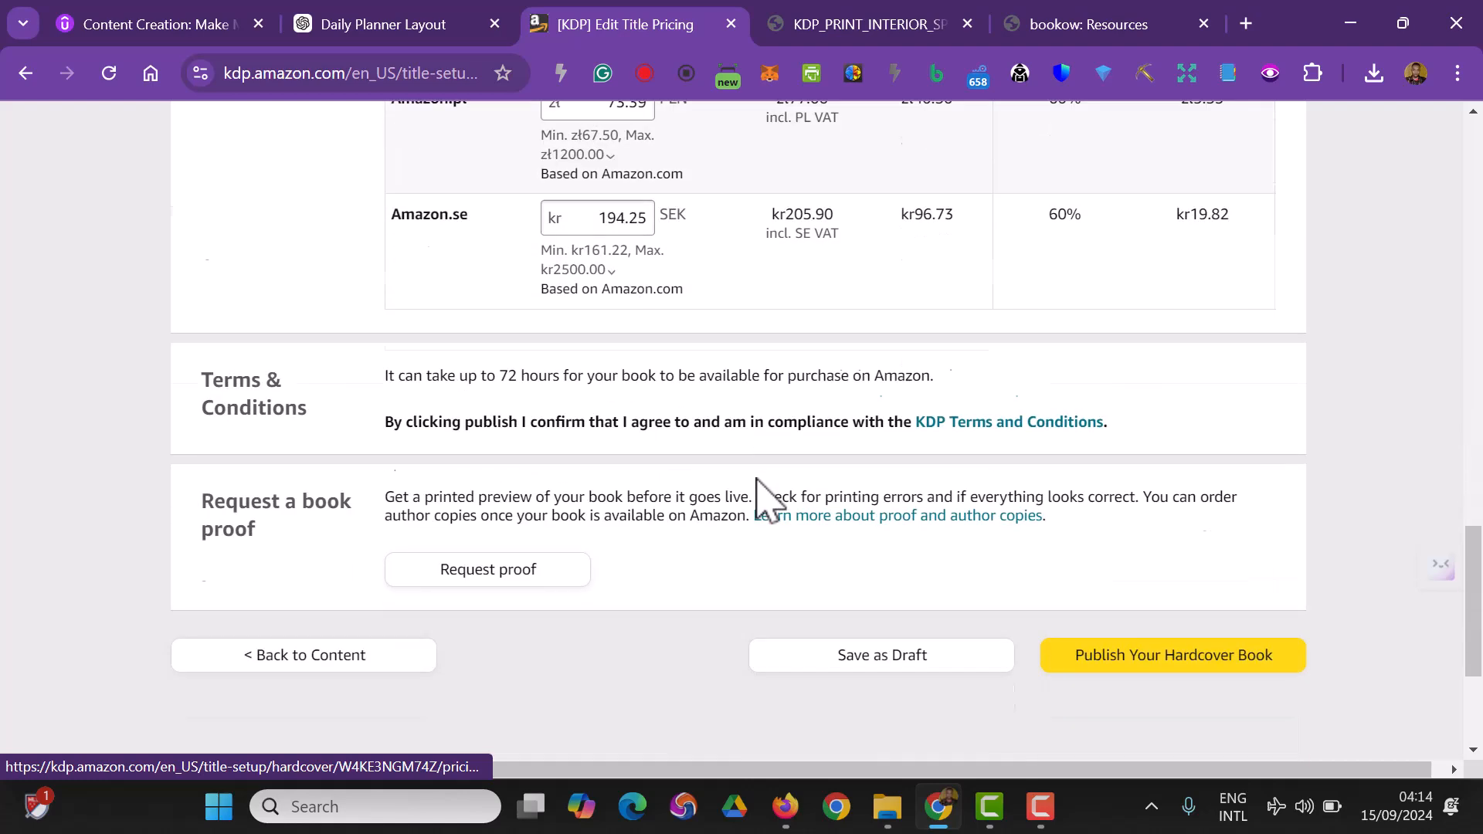
{"action": "scroll", "coordinate": [757, 480], "scroll_direction": "down", "scroll_amount": 4}
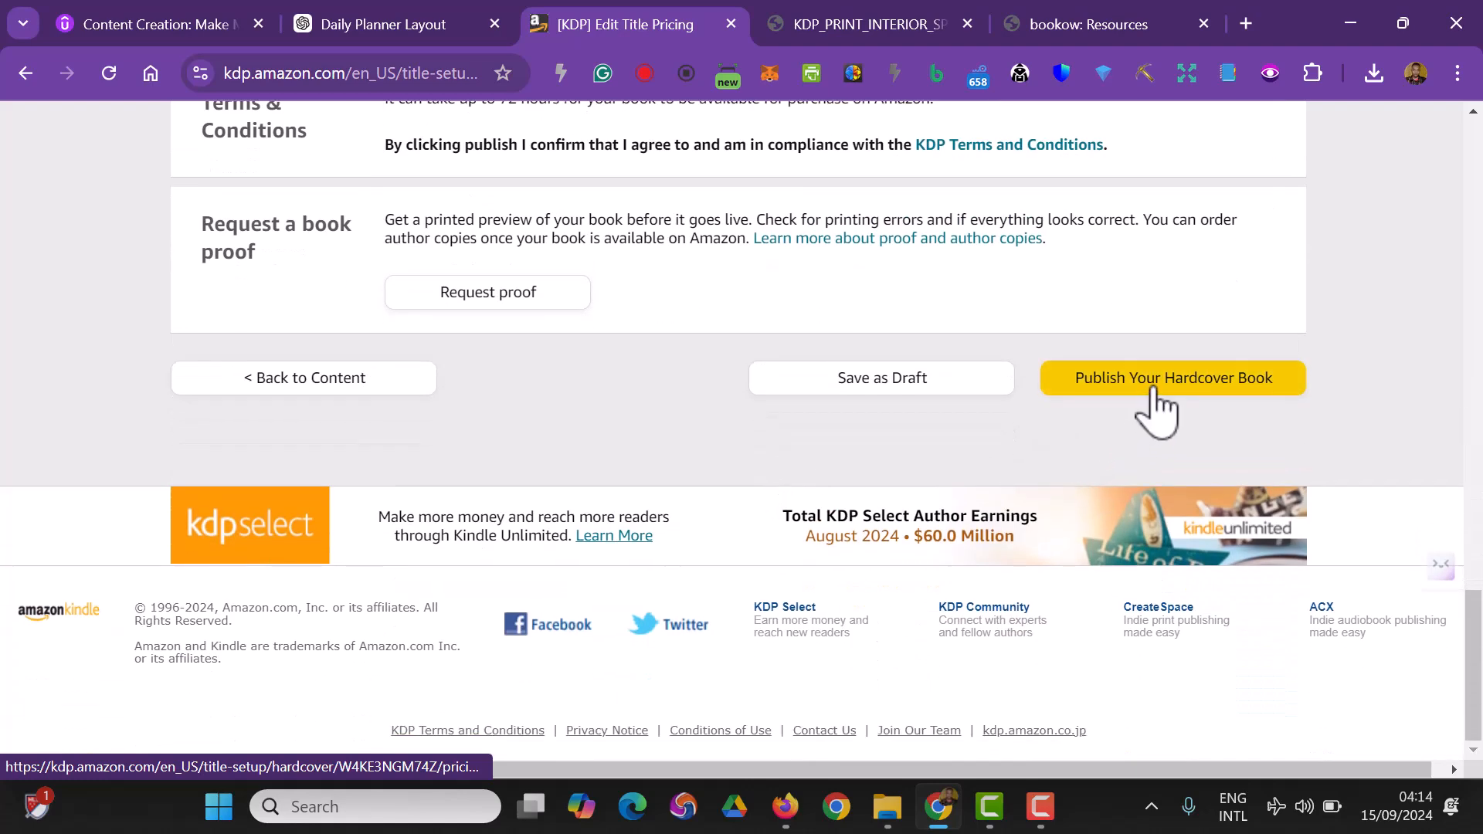
{"action": "left_click", "coordinate": [1156, 402]}
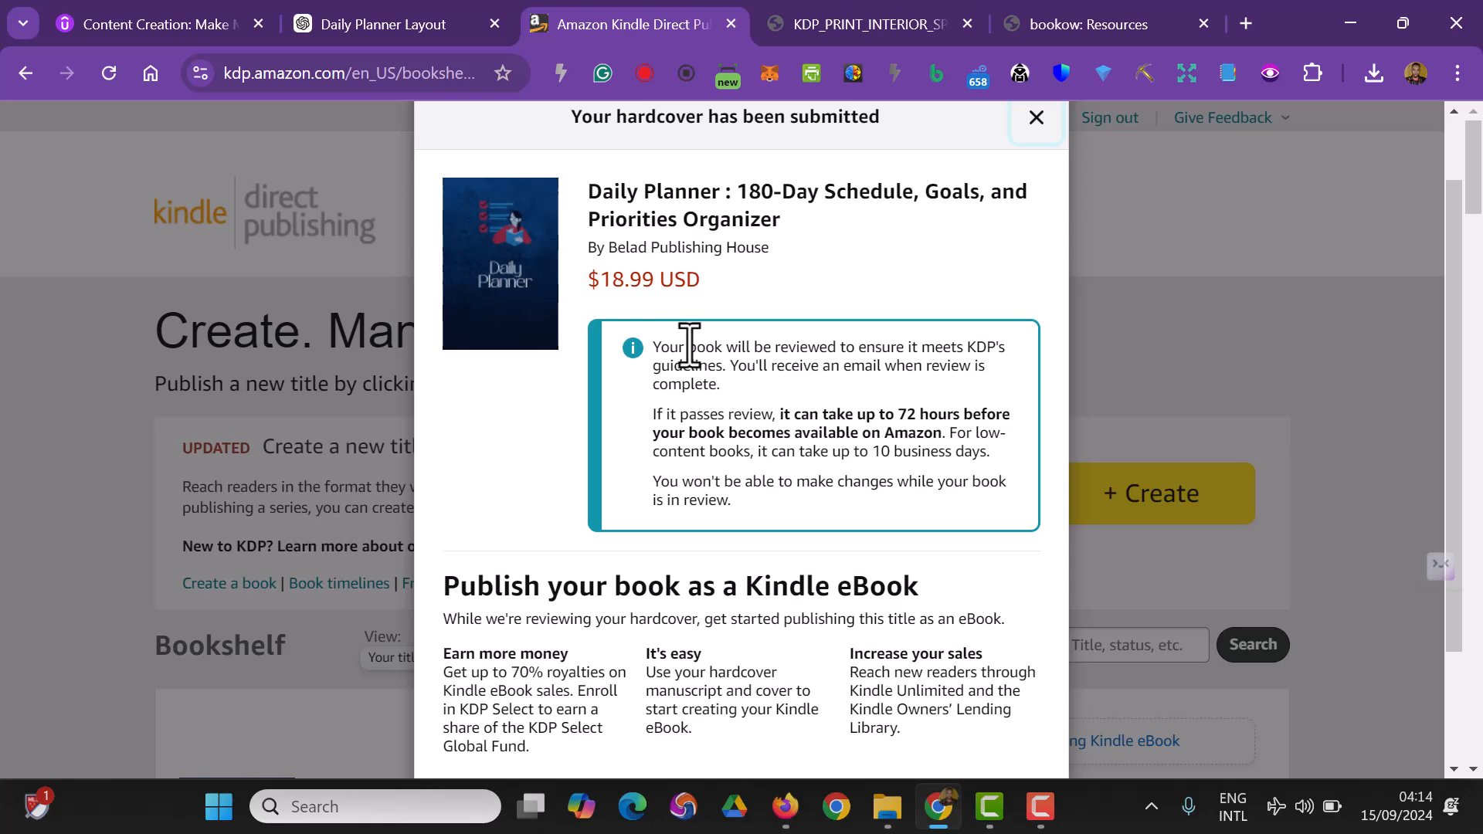
{"action": "scroll", "coordinate": [711, 373], "scroll_direction": "up", "scroll_amount": 2}
{"action": "scroll", "coordinate": [827, 363], "scroll_direction": "down", "scroll_amount": 3}
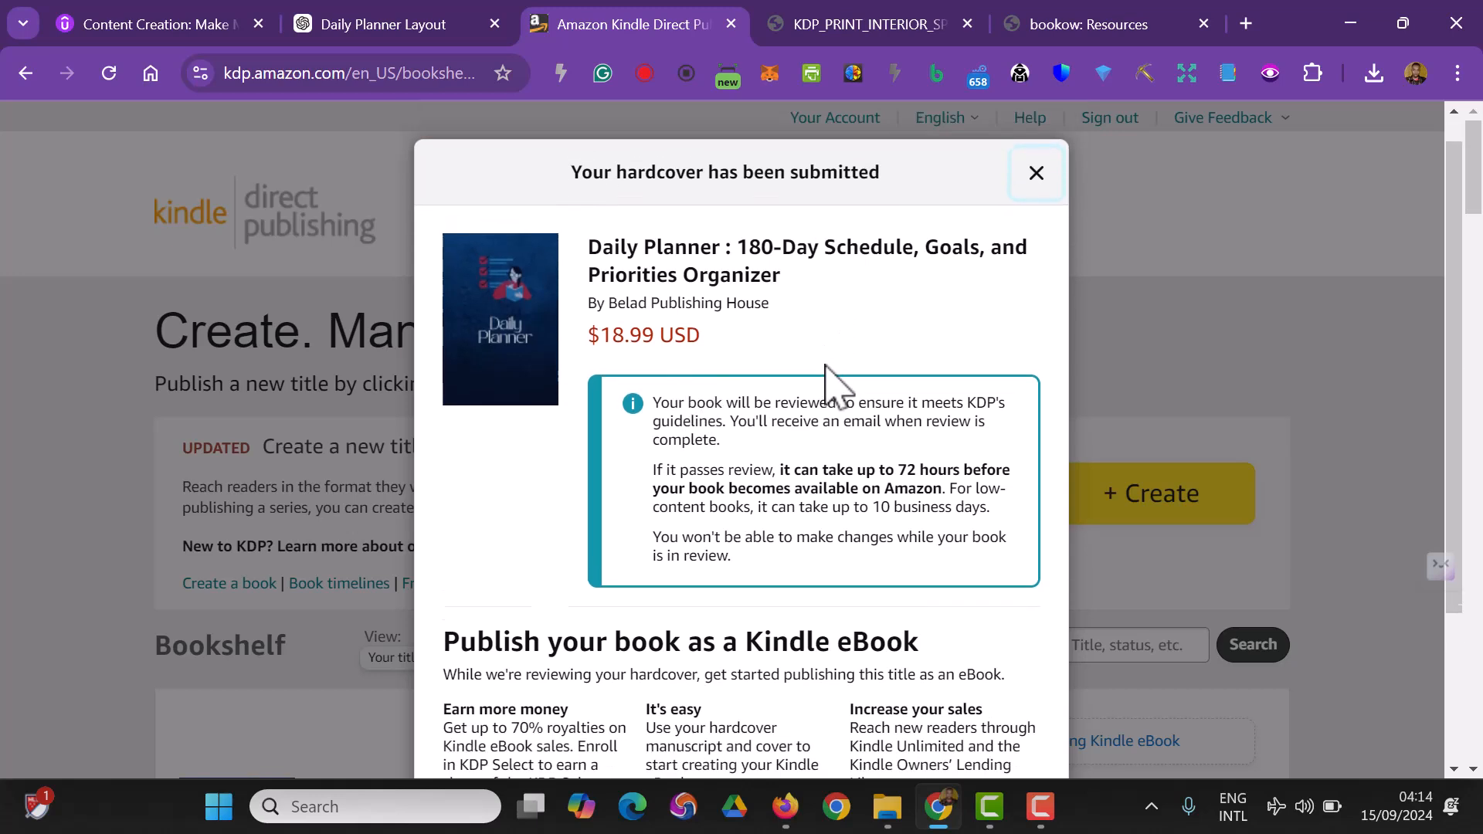